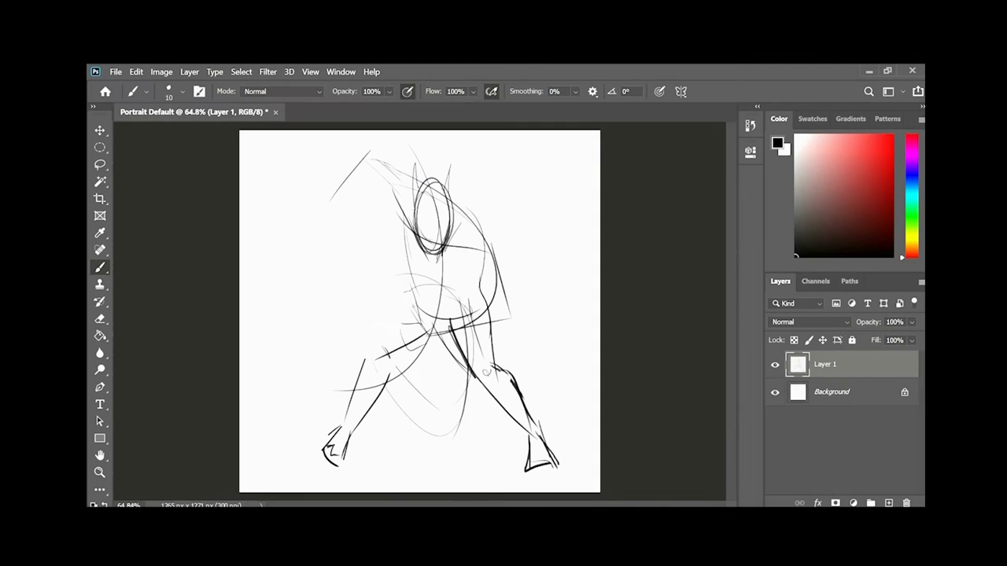
# Redraw the bent leg opposite the tall straight one, with a new thigh, shin and foot set closer to the body
pyautogui.moveTo(448, 322); pyautogui.dragTo(473, 376)
pyautogui.moveTo(435, 334); pyautogui.dragTo(455, 335)
pyautogui.moveTo(384, 379); pyautogui.dragTo(354, 434)
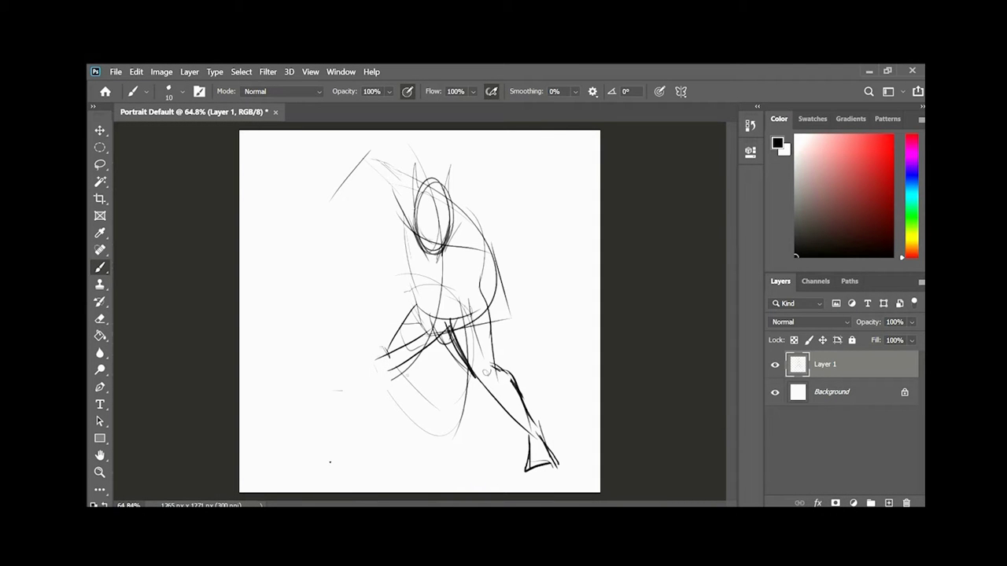
pyautogui.moveTo(383, 357); pyautogui.dragTo(371, 437)
pyautogui.moveTo(399, 371)
pyautogui.mouseDown()
pyautogui.moveTo(370, 457)
pyautogui.moveTo(380, 448)
pyautogui.moveTo(351, 454)
pyautogui.mouseUp()
pyautogui.hotkey('ctrl', 'z')
pyautogui.moveTo(382, 430); pyautogui.dragTo(386, 446)
pyautogui.moveTo(373, 444); pyautogui.dragTo(366, 465)
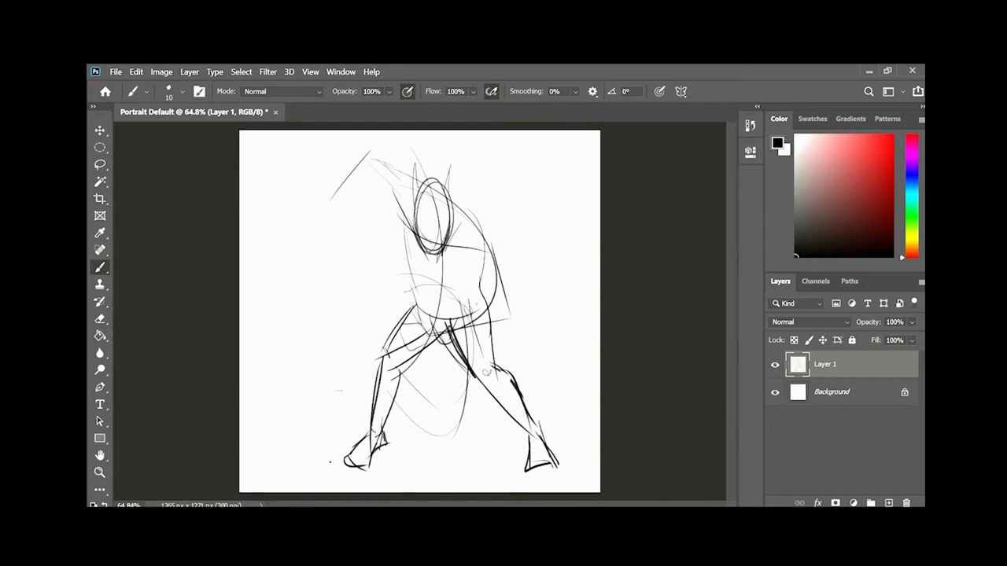
# Sketch a spiked tail curving from the hips behind the far leg and ending in a point between the feet
pyautogui.moveTo(445, 329); pyautogui.dragTo(466, 449)
pyautogui.hotkey('ctrl', 'z')
pyautogui.moveTo(460, 304)
pyautogui.mouseDown()
pyautogui.moveTo(440, 453)
pyautogui.moveTo(528, 403)
pyautogui.mouseUp()
pyautogui.moveTo(501, 415); pyautogui.dragTo(442, 453)
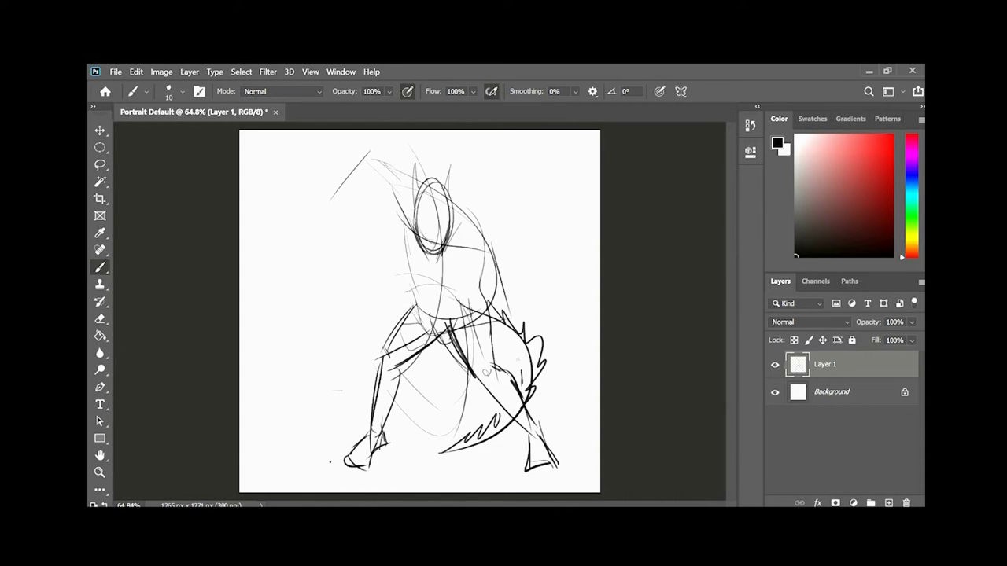
pyautogui.moveTo(488, 333); pyautogui.dragTo(525, 369)
pyautogui.moveTo(528, 408); pyautogui.dragTo(516, 422)
# Add a waistline across the hips and strengthen the contours of the arm and upper torso
pyautogui.moveTo(406, 324)
pyautogui.mouseDown()
pyautogui.moveTo(425, 322)
pyautogui.moveTo(431, 337)
pyautogui.mouseUp()
pyautogui.moveTo(428, 326)
pyautogui.mouseDown()
pyautogui.moveTo(493, 302)
pyautogui.moveTo(506, 324)
pyautogui.mouseUp()
pyautogui.hotkey('ctrl', 'z')
pyautogui.moveTo(431, 337); pyautogui.dragTo(519, 319)
pyautogui.moveTo(500, 262)
pyautogui.mouseDown()
pyautogui.moveTo(509, 312)
pyautogui.moveTo(497, 295)
pyautogui.mouseUp()
pyautogui.moveTo(475, 269); pyautogui.dragTo(485, 305)
pyautogui.moveTo(484, 238); pyautogui.dragTo(497, 271)
pyautogui.moveTo(450, 201)
pyautogui.mouseDown()
pyautogui.moveTo(502, 264)
pyautogui.moveTo(500, 273)
pyautogui.moveTo(471, 267)
pyautogui.mouseUp()
pyautogui.moveTo(410, 199); pyautogui.dragTo(420, 264)
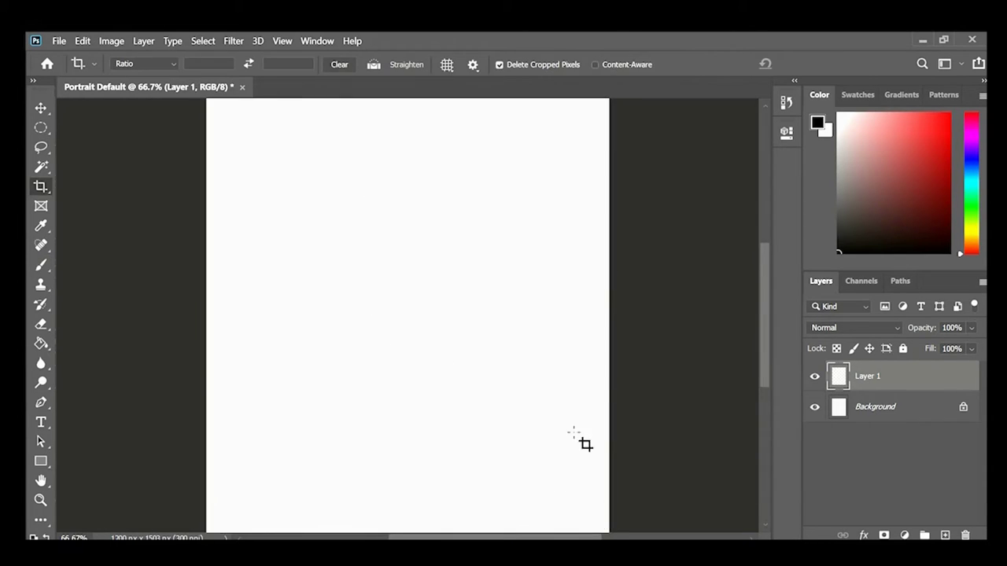
pyautogui.press('z')
pyautogui.hotkey('ctrl', '0')
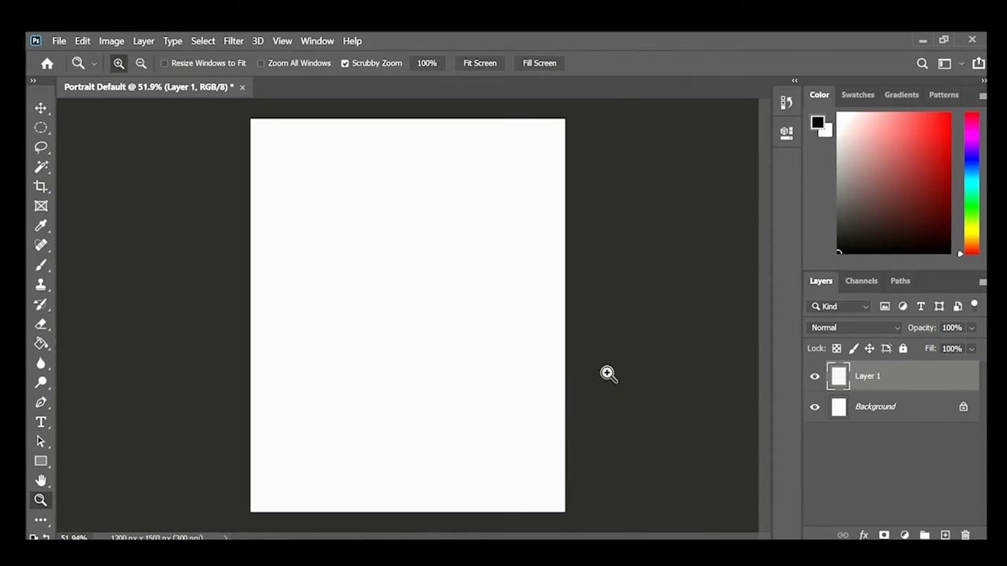
pyautogui.press('b')
pyautogui.press('[')
pyautogui.moveTo(429, 189); pyautogui.dragTo(453, 454)
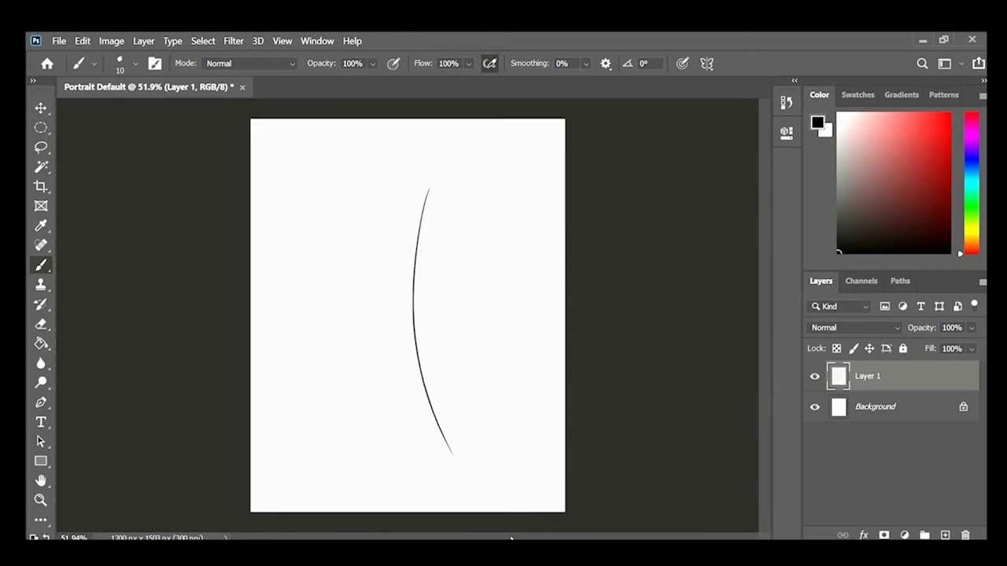
pyautogui.hotkey('ctrl', 'z')
pyautogui.moveTo(244, 217); pyautogui.dragTo(570, 487)
pyautogui.hotkey('ctrl', 'z')
pyautogui.moveTo(270, 256); pyautogui.dragTo(571, 363)
pyautogui.hotkey('ctrl', 'z')
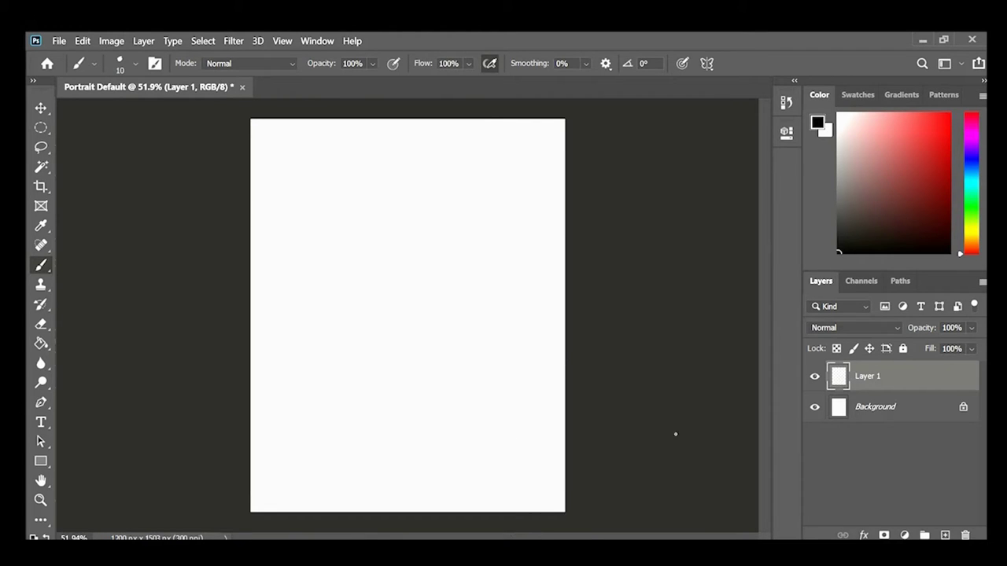
# Sketch a sloping arm line crossing a vertical line of action, and rough in the head and ear on the blank canvas
pyautogui.press('z')
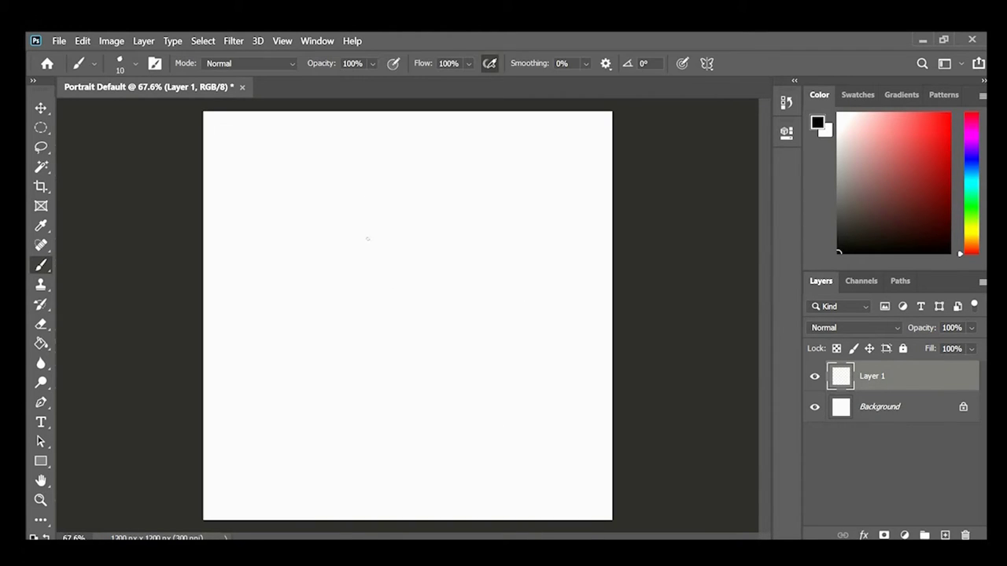
pyautogui.moveTo(287, 240); pyautogui.dragTo(558, 336)
pyautogui.moveTo(514, 213); pyautogui.dragTo(509, 481)
pyautogui.moveTo(474, 226); pyautogui.dragTo(520, 212)
pyautogui.moveTo(468, 245); pyautogui.dragTo(504, 258)
pyautogui.moveTo(529, 217); pyautogui.dragTo(533, 287)
pyautogui.moveTo(504, 244); pyautogui.dragTo(498, 271)
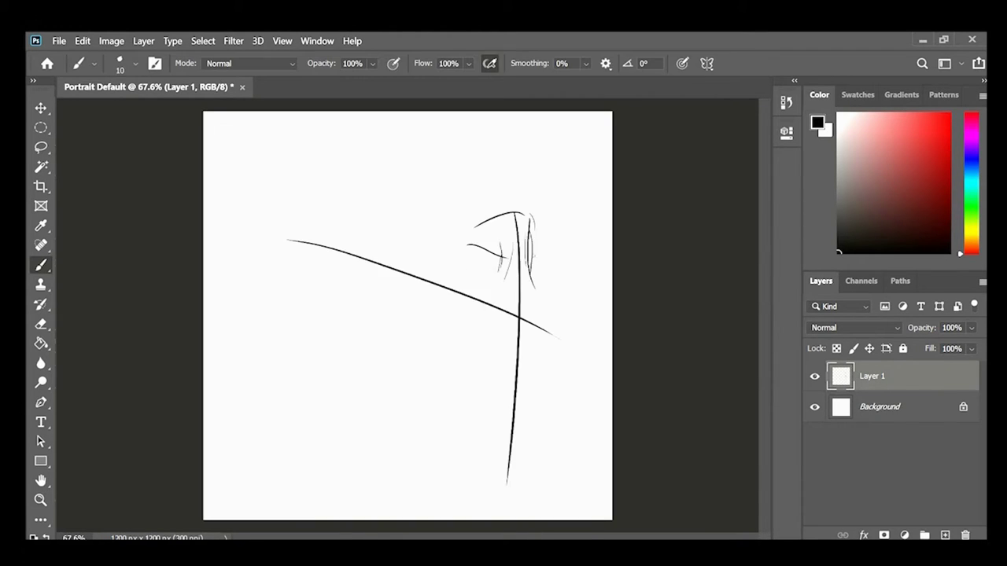
pyautogui.moveTo(522, 217); pyautogui.dragTo(538, 256)
pyautogui.moveTo(467, 232); pyautogui.dragTo(476, 230)
# Rough in the shoulders and chest under the head, joining them to the outstretched arm line
pyautogui.moveTo(412, 294); pyautogui.dragTo(567, 300)
pyautogui.moveTo(453, 283); pyautogui.dragTo(551, 337)
pyautogui.moveTo(459, 244); pyautogui.dragTo(482, 234)
pyautogui.moveTo(461, 277); pyautogui.dragTo(556, 338)
pyautogui.moveTo(385, 261); pyautogui.dragTo(452, 289)
pyautogui.moveTo(444, 267); pyautogui.dragTo(491, 272)
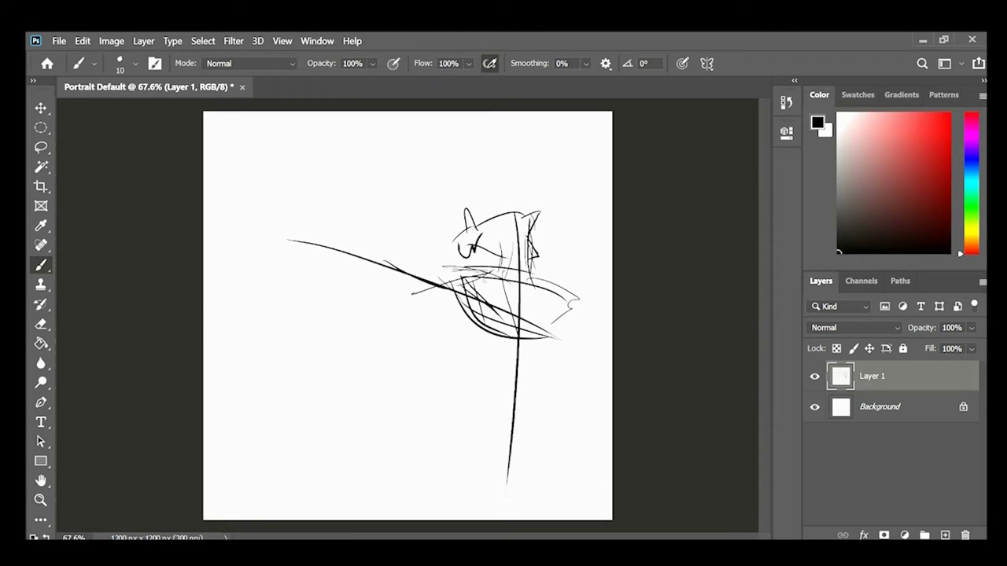
# Darken the outline of the head, jaw and neck with heavier strokes
pyautogui.moveTo(530, 226); pyautogui.dragTo(532, 293)
pyautogui.moveTo(462, 217); pyautogui.dragTo(530, 211)
pyautogui.moveTo(453, 228); pyautogui.dragTo(538, 256)
pyautogui.moveTo(506, 252); pyautogui.dragTo(448, 299)
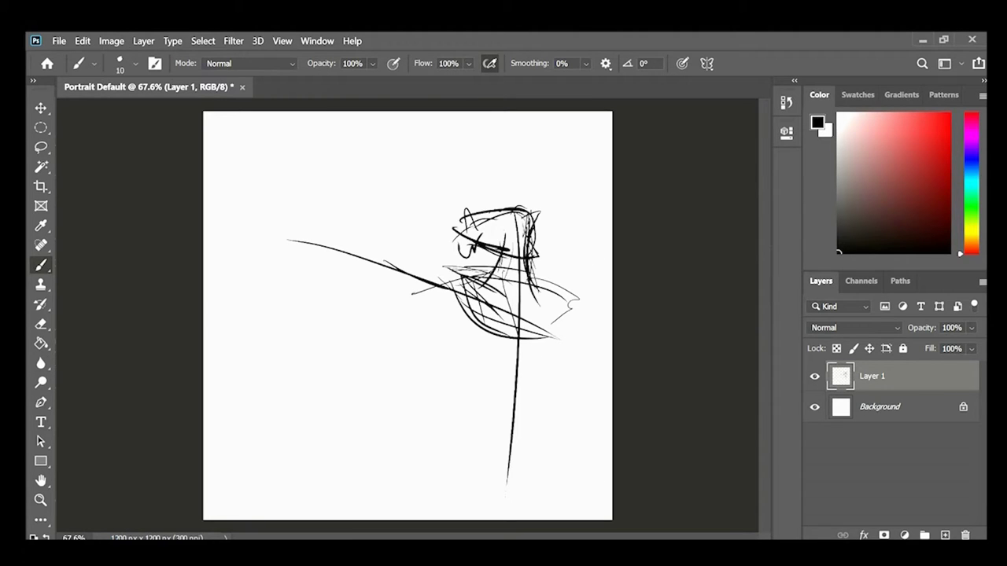
# Erase the rough chest and draw a new curved line of action from above the head to the canvas's lower edge
pyautogui.press('e')
pyautogui.moveTo(543, 335); pyautogui.dragTo(456, 283)
pyautogui.press('b')
pyautogui.moveTo(498, 185); pyautogui.dragTo(452, 519)
# Redraw the neck, shoulders and rounded chest around the new line of action
pyautogui.moveTo(499, 251)
pyautogui.mouseDown()
pyautogui.moveTo(507, 300)
pyautogui.moveTo(504, 291)
pyautogui.mouseUp()
pyautogui.moveTo(500, 283); pyautogui.dragTo(459, 265)
pyautogui.moveTo(507, 280)
pyautogui.mouseDown()
pyautogui.moveTo(563, 279)
pyautogui.moveTo(526, 275)
pyautogui.mouseUp()
pyautogui.moveTo(501, 274)
pyautogui.mouseDown()
pyautogui.moveTo(456, 269)
pyautogui.moveTo(564, 286)
pyautogui.mouseUp()
pyautogui.moveTo(461, 267); pyautogui.dragTo(543, 289)
pyautogui.moveTo(472, 272)
pyautogui.mouseDown()
pyautogui.moveTo(488, 303)
pyautogui.moveTo(551, 321)
pyautogui.mouseUp()
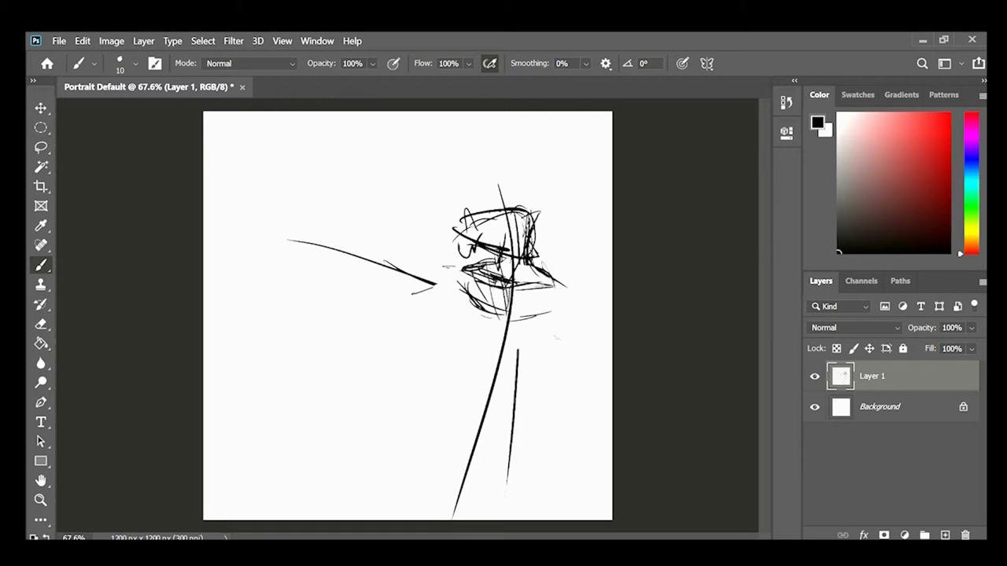
pyautogui.moveTo(519, 279); pyautogui.dragTo(555, 324)
pyautogui.moveTo(437, 262); pyautogui.dragTo(469, 265)
# Add a new layer directly above the Background and set its opacity to 49%
pyautogui.click(879, 407)
pyautogui.click(945, 535)
pyautogui.moveTo(921, 327); pyautogui.dragTo(881, 328)
# Draw long perspective guidelines on the new layer, fanning out across the canvas from one side
pyautogui.moveTo(197, 197); pyautogui.dragTo(606, 254)
pyautogui.moveTo(196, 203); pyautogui.dragTo(613, 322)
pyautogui.moveTo(197, 227); pyautogui.dragTo(613, 418)
pyautogui.moveTo(196, 259); pyautogui.dragTo(396, 417)
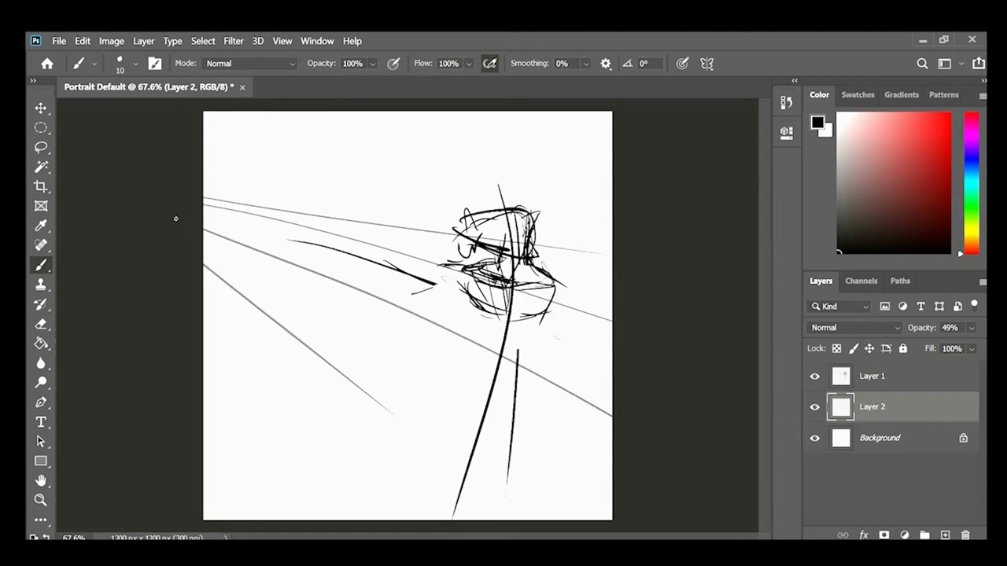
pyautogui.moveTo(197, 180); pyautogui.dragTo(613, 142)
# On Layer 1, sketch the sides of the torso tapering from the chest to the waist
pyautogui.click(880, 376)
pyautogui.moveTo(469, 288); pyautogui.dragTo(534, 305)
pyautogui.moveTo(450, 279); pyautogui.dragTo(475, 399)
pyautogui.moveTo(556, 291); pyautogui.dragTo(503, 427)
pyautogui.moveTo(455, 282); pyautogui.dragTo(502, 376)
# Thicken the outstretched arm and rough in the opposite shoulder and arm
pyautogui.moveTo(374, 265); pyautogui.dragTo(447, 296)
pyautogui.moveTo(379, 243); pyautogui.dragTo(454, 268)
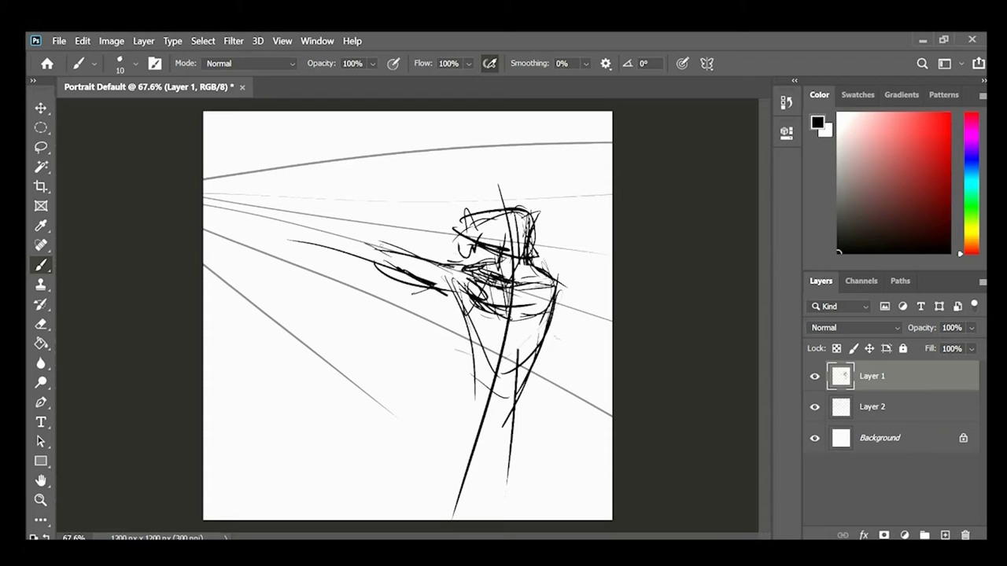
pyautogui.moveTo(528, 261); pyautogui.dragTo(604, 313)
pyautogui.moveTo(453, 263)
pyautogui.mouseDown()
pyautogui.moveTo(500, 267)
pyautogui.moveTo(611, 324)
pyautogui.mouseUp()
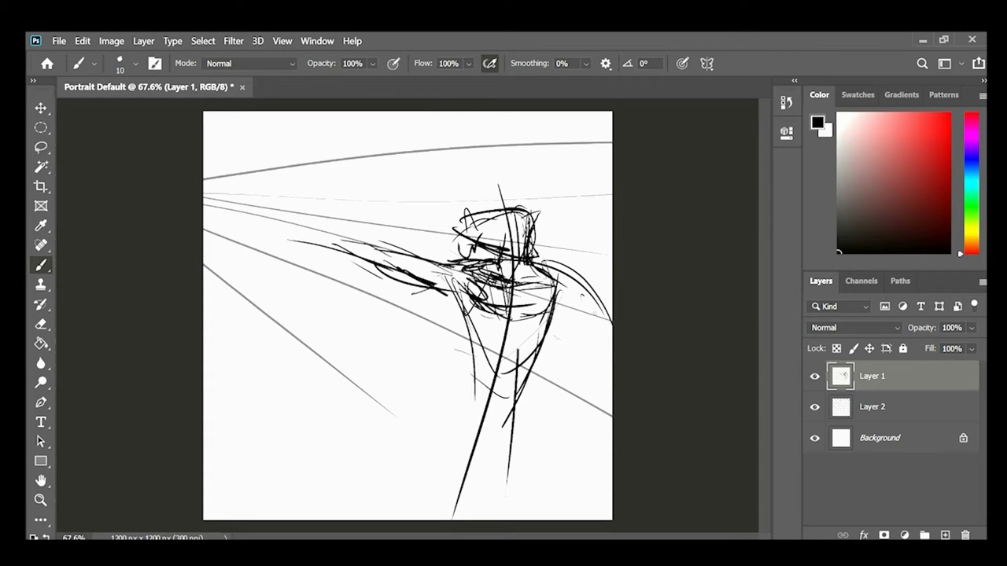
pyautogui.moveTo(517, 305); pyautogui.dragTo(596, 436)
# Move the figure sketch slightly up and to the left, and return to painting on Layer 1
pyautogui.press('v')
pyautogui.moveTo(551, 362); pyautogui.dragTo(522, 334)
pyautogui.click(670, 259)
pyautogui.press('b')
pyautogui.click(873, 376)
# Sketch new shoulder and torso strokes, turning on pen pressure for brush opacity
pyautogui.moveTo(527, 244); pyautogui.dragTo(555, 378)
pyautogui.moveTo(509, 246)
pyautogui.mouseDown()
pyautogui.moveTo(441, 315)
pyautogui.moveTo(417, 275)
pyautogui.mouseUp()
pyautogui.click(393, 64)
pyautogui.moveTo(472, 259); pyautogui.dragTo(440, 354)
pyautogui.moveTo(505, 323); pyautogui.dragTo(489, 374)
pyautogui.moveTo(504, 237); pyautogui.dragTo(474, 374)
# Draw a stronger curved line of action through the body, plus the shoulder line and the curve of the far arm
pyautogui.moveTo(463, 148); pyautogui.dragTo(401, 515)
pyautogui.moveTo(415, 229); pyautogui.dragTo(553, 284)
pyautogui.moveTo(535, 259); pyautogui.dragTo(516, 419)
pyautogui.moveTo(533, 252); pyautogui.dragTo(518, 339)
pyautogui.moveTo(417, 132); pyautogui.dragTo(532, 436)
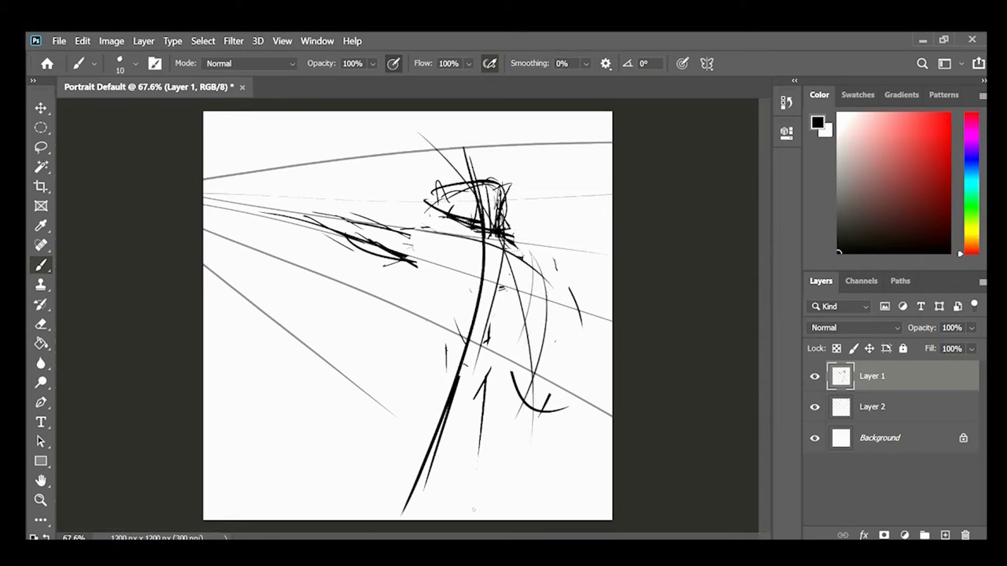
# Sketch diagonal body contours and light ribcage and side strokes around the line of action
pyautogui.moveTo(470, 144); pyautogui.dragTo(317, 508)
pyautogui.hotkey('ctrl', 'z')
pyautogui.moveTo(469, 143); pyautogui.dragTo(409, 388)
pyautogui.moveTo(438, 249); pyautogui.dragTo(479, 295)
pyautogui.moveTo(449, 230)
pyautogui.mouseDown()
pyautogui.moveTo(483, 260)
pyautogui.moveTo(452, 313)
pyautogui.mouseUp()
pyautogui.moveTo(443, 251); pyautogui.dragTo(437, 350)
pyautogui.moveTo(536, 259); pyautogui.dragTo(494, 365)
# Draw a raised forearm from the outstretched elbow and rough in a hand at its end
pyautogui.moveTo(284, 214); pyautogui.dragTo(302, 220)
pyautogui.moveTo(245, 155); pyautogui.dragTo(291, 208)
pyautogui.moveTo(290, 212); pyautogui.dragTo(312, 213)
pyautogui.moveTo(223, 126)
pyautogui.mouseDown()
pyautogui.moveTo(257, 157)
pyautogui.moveTo(237, 166)
pyautogui.moveTo(220, 129)
pyautogui.moveTo(272, 185)
pyautogui.mouseUp()
# Scale the Layer 1 sketch to 83.86% and rotate it slightly counterclockwise
pyautogui.hotkey('ctrl', 't')
pyautogui.moveTo(424, 267); pyautogui.dragTo(441, 243)
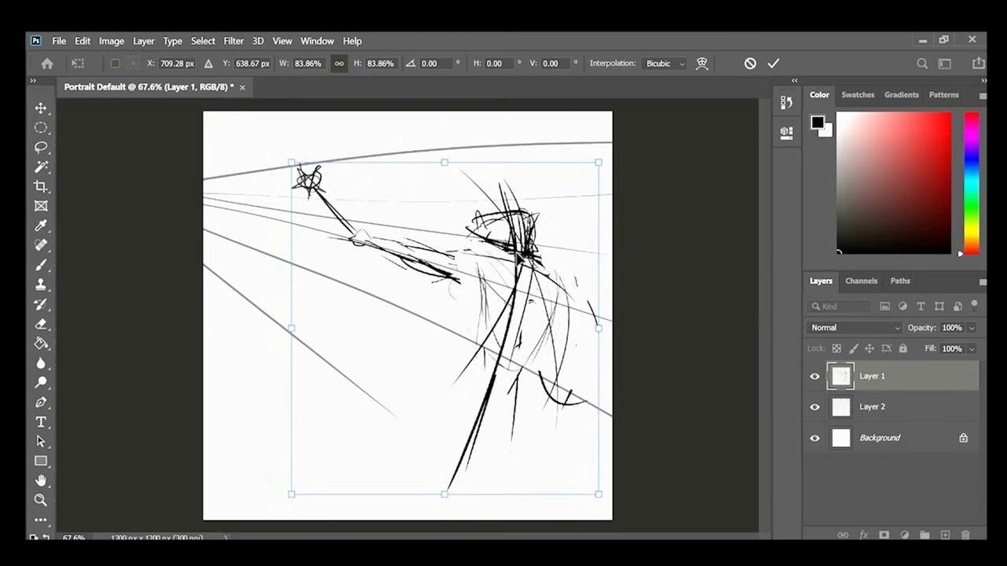
pyautogui.moveTo(613, 160); pyautogui.dragTo(580, 133)
pyautogui.press('Return')
# Erase the raised forearm and hand, and redraw the arm stretched straight out from the elbow
pyautogui.press('e')
pyautogui.moveTo(284, 202); pyautogui.dragTo(332, 245)
pyautogui.press('b')
pyautogui.moveTo(272, 237); pyautogui.dragTo(400, 273)
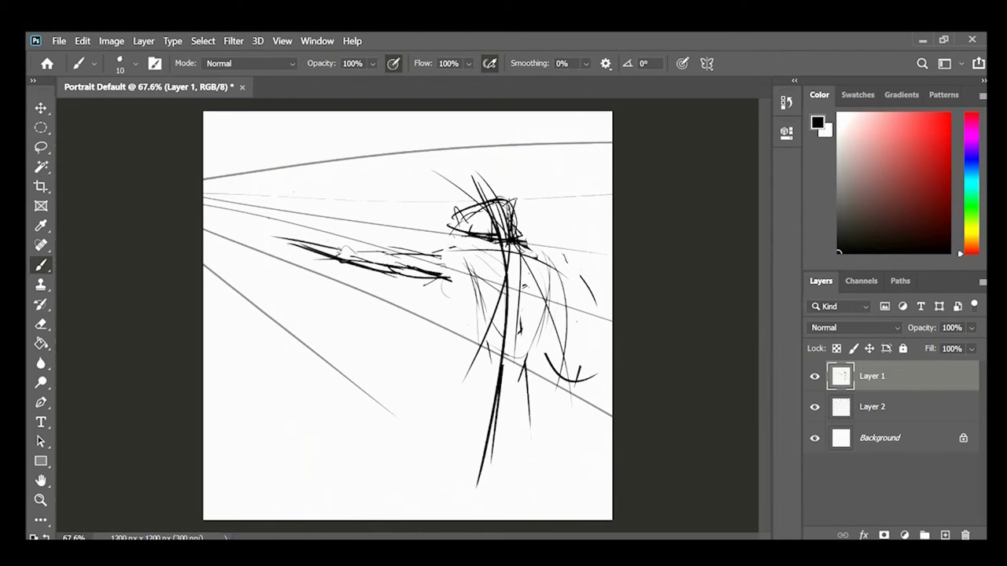
pyautogui.moveTo(307, 247); pyautogui.dragTo(380, 269)
# Strengthen the chest contour of the near shoulder and the back of the head and neck
pyautogui.moveTo(455, 261); pyautogui.dragTo(508, 296)
pyautogui.moveTo(458, 267); pyautogui.dragTo(505, 305)
pyautogui.moveTo(540, 194); pyautogui.dragTo(516, 229)
pyautogui.moveTo(518, 246); pyautogui.dragTo(511, 296)
# Erase the lower face and redraw the jaw line
pyautogui.press('e')
pyautogui.moveTo(448, 227); pyautogui.dragTo(496, 237)
pyautogui.press('b')
pyautogui.moveTo(455, 222); pyautogui.dragTo(497, 241)
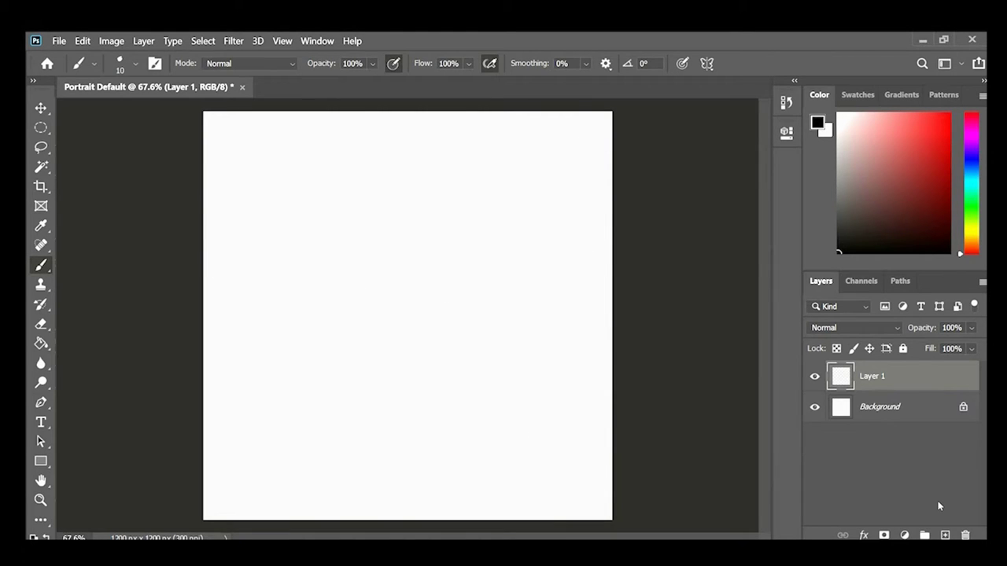
# Sketch an oval head with a long curved line of action running down the blank canvas
pyautogui.moveTo(405, 147)
pyautogui.mouseDown()
pyautogui.moveTo(456, 470)
pyautogui.moveTo(391, 208)
pyautogui.mouseUp()
pyautogui.moveTo(409, 136); pyautogui.dragTo(437, 157)
pyautogui.moveTo(436, 159); pyautogui.dragTo(399, 221)
pyautogui.moveTo(406, 185); pyautogui.dragTo(420, 239)
pyautogui.moveTo(394, 148)
pyautogui.mouseDown()
pyautogui.moveTo(441, 165)
pyautogui.moveTo(411, 188)
pyautogui.mouseUp()
pyautogui.moveTo(436, 159); pyautogui.dragTo(436, 191)
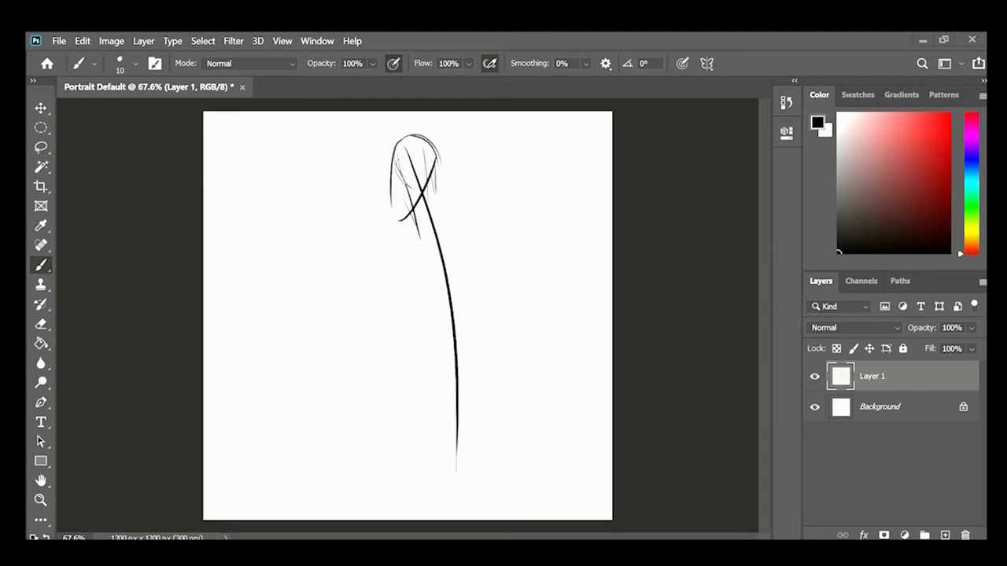
pyautogui.moveTo(429, 140); pyautogui.dragTo(438, 151)
# Shift the sketch slightly down and draw two pointed horns on top of the head
pyautogui.press('v')
pyautogui.moveTo(425, 191); pyautogui.dragTo(425, 211)
pyautogui.press('b')
pyautogui.moveTo(394, 127); pyautogui.dragTo(403, 160)
pyautogui.moveTo(400, 136); pyautogui.dragTo(395, 167)
pyautogui.moveTo(407, 208); pyautogui.dragTo(379, 233)
pyautogui.moveTo(441, 127); pyautogui.dragTo(426, 202)
# Sketch both sides of the neck and the shoulder slopes on either side
pyautogui.moveTo(396, 173); pyautogui.dragTo(392, 248)
pyautogui.moveTo(440, 173); pyautogui.dragTo(444, 242)
pyautogui.moveTo(398, 208); pyautogui.dragTo(356, 244)
pyautogui.moveTo(424, 205); pyautogui.dragTo(488, 246)
pyautogui.moveTo(428, 156)
pyautogui.mouseDown()
pyautogui.moveTo(441, 232)
pyautogui.moveTo(490, 269)
pyautogui.mouseUp()
pyautogui.hotkey('ctrl', 'z')
# Build up the collar and shoulder contours and lightly sketch the lower curve of the chest
pyautogui.moveTo(371, 226)
pyautogui.mouseDown()
pyautogui.moveTo(399, 246)
pyautogui.moveTo(469, 242)
pyautogui.mouseUp()
pyautogui.moveTo(378, 227); pyautogui.dragTo(359, 231)
pyautogui.moveTo(451, 222); pyautogui.dragTo(483, 246)
pyautogui.moveTo(393, 221); pyautogui.dragTo(358, 229)
pyautogui.moveTo(363, 268); pyautogui.dragTo(406, 292)
pyautogui.moveTo(378, 236)
pyautogui.mouseDown()
pyautogui.moveTo(407, 247)
pyautogui.moveTo(337, 235)
pyautogui.mouseUp()
pyautogui.moveTo(482, 242); pyautogui.dragTo(510, 260)
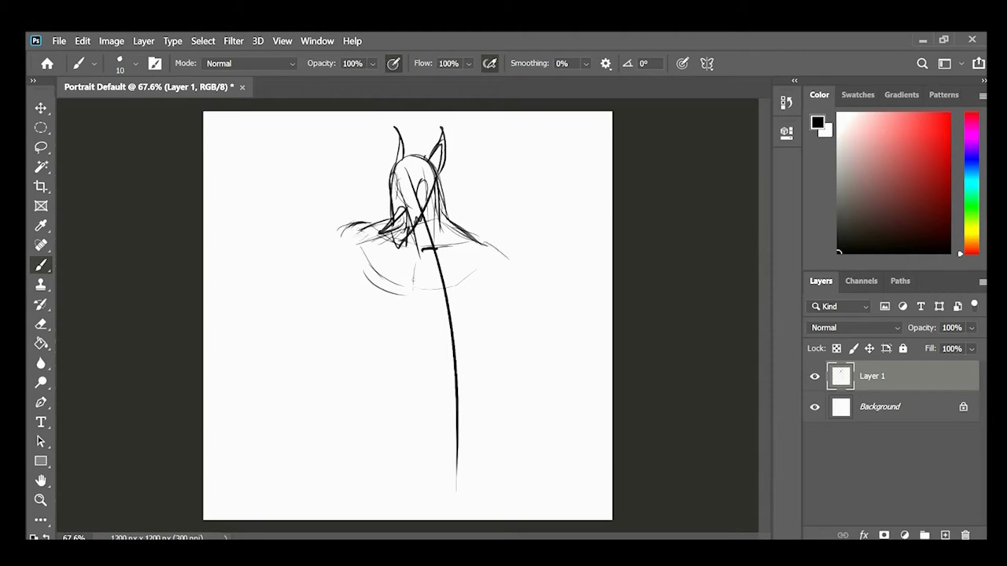
# Add small spikes around the creature's head and lightly sketch the sides and lower curve of the ribcage
pyautogui.moveTo(386, 159)
pyautogui.mouseDown()
pyautogui.moveTo(390, 177)
pyautogui.moveTo(427, 145)
pyautogui.mouseUp()
pyautogui.moveTo(449, 166); pyautogui.dragTo(439, 180)
pyautogui.moveTo(358, 253); pyautogui.dragTo(368, 291)
pyautogui.moveTo(470, 290); pyautogui.dragTo(414, 336)
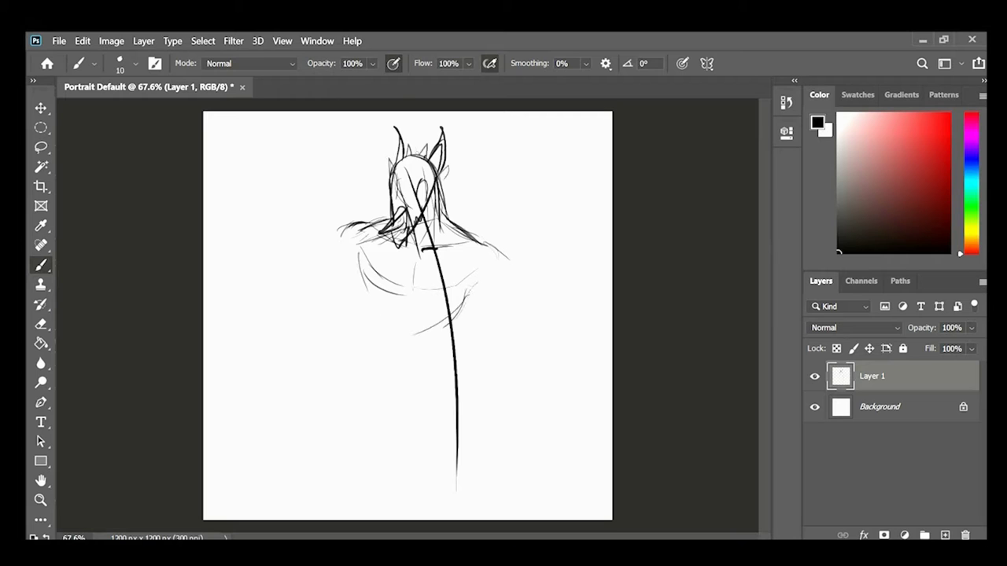
# Draw long curved guide lines down the torso and sketch the left-hand ribcage contour and waist curves
pyautogui.moveTo(415, 236); pyautogui.dragTo(372, 466)
pyautogui.hotkey('ctrl', 't')
pyautogui.moveTo(542, 126)
pyautogui.mouseDown()
pyautogui.moveTo(534, 122)
pyautogui.moveTo(537, 146)
pyautogui.moveTo(540, 133)
pyautogui.mouseUp()
pyautogui.press('Escape')
pyautogui.moveTo(375, 128)
pyautogui.mouseDown()
pyautogui.moveTo(430, 373)
pyautogui.moveTo(423, 430)
pyautogui.mouseUp()
pyautogui.moveTo(358, 255); pyautogui.dragTo(388, 284)
pyautogui.moveTo(357, 249); pyautogui.dragTo(431, 358)
pyautogui.moveTo(369, 340); pyautogui.dragTo(407, 390)
# Sketch the right-hand shoulder and the hanging arm with long outer and inner contours
pyautogui.moveTo(493, 248); pyautogui.dragTo(508, 290)
pyautogui.moveTo(472, 257); pyautogui.dragTo(487, 301)
pyautogui.moveTo(487, 247); pyautogui.dragTo(530, 386)
pyautogui.moveTo(509, 268); pyautogui.dragTo(501, 467)
pyautogui.moveTo(471, 283); pyautogui.dragTo(489, 349)
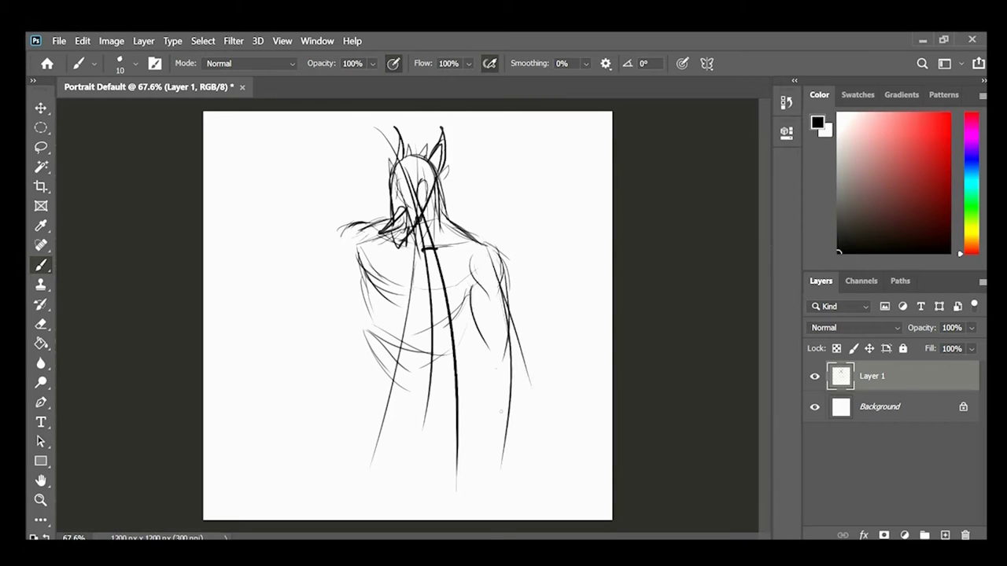
# Sketch the left-hand arm bending outward and reinforce the contours of the right-hand arm and torso side
pyautogui.moveTo(340, 231); pyautogui.dragTo(356, 313)
pyautogui.moveTo(347, 307); pyautogui.dragTo(299, 344)
pyautogui.moveTo(473, 285); pyautogui.dragTo(496, 349)
pyautogui.moveTo(499, 273)
pyautogui.mouseDown()
pyautogui.moveTo(516, 351)
pyautogui.moveTo(509, 431)
pyautogui.mouseUp()
pyautogui.moveTo(485, 348); pyautogui.dragTo(492, 387)
pyautogui.moveTo(486, 243); pyautogui.dragTo(510, 281)
pyautogui.moveTo(367, 289); pyautogui.dragTo(381, 349)
# Free-transform the whole sketch, scaling it down slightly and moving it up on the canvas
pyautogui.hotkey('ctrl', 't')
pyautogui.moveTo(535, 125); pyautogui.dragTo(508, 168)
pyautogui.moveTo(401, 331); pyautogui.dragTo(422, 285)
pyautogui.press('Return')
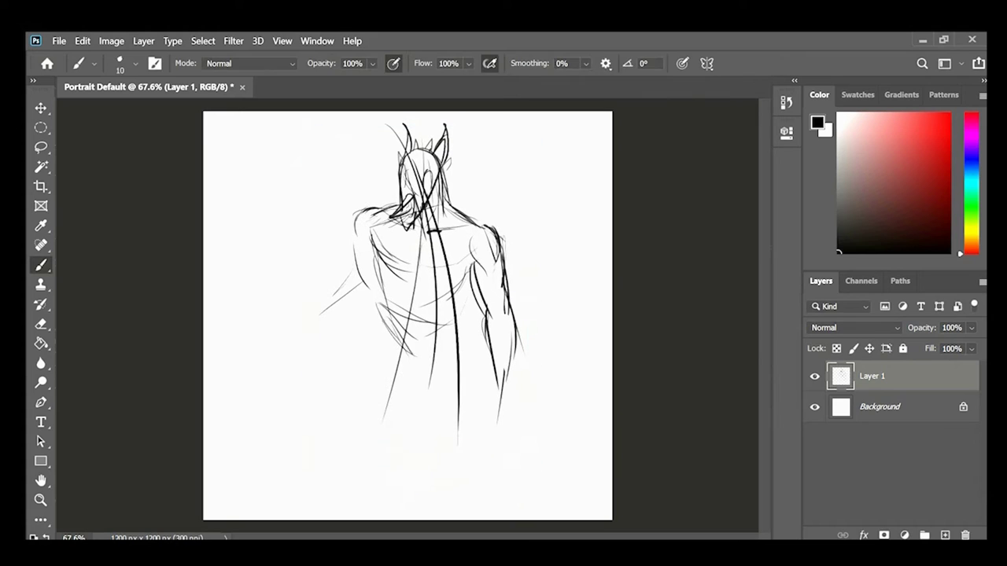
# Sketch the hips and the contours of both thighs below the torso
pyautogui.moveTo(419, 360); pyautogui.dragTo(441, 455)
pyautogui.moveTo(464, 320)
pyautogui.mouseDown()
pyautogui.moveTo(467, 434)
pyautogui.moveTo(442, 518)
pyautogui.mouseUp()
pyautogui.moveTo(471, 436); pyautogui.dragTo(450, 490)
pyautogui.moveTo(469, 456); pyautogui.dragTo(437, 503)
pyautogui.moveTo(376, 350); pyautogui.dragTo(361, 451)
pyautogui.moveTo(417, 362)
pyautogui.mouseDown()
pyautogui.moveTo(398, 440)
pyautogui.moveTo(364, 437)
pyautogui.mouseUp()
pyautogui.moveTo(384, 309); pyautogui.dragTo(366, 395)
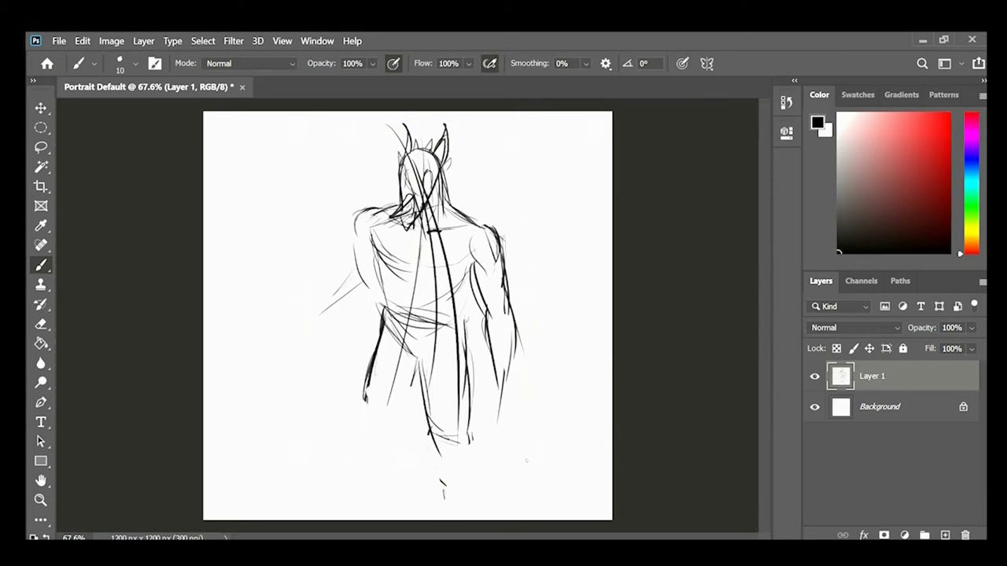
# Darken the lower chest curve and add pointed spikes on both sides of the face
pyautogui.moveTo(372, 244); pyautogui.dragTo(416, 280)
pyautogui.moveTo(424, 271); pyautogui.dragTo(467, 270)
pyautogui.moveTo(464, 236); pyautogui.dragTo(472, 258)
pyautogui.moveTo(384, 220)
pyautogui.mouseDown()
pyautogui.moveTo(370, 232)
pyautogui.moveTo(377, 209)
pyautogui.moveTo(355, 245)
pyautogui.mouseUp()
pyautogui.moveTo(457, 179)
pyautogui.mouseDown()
pyautogui.moveTo(428, 202)
pyautogui.moveTo(400, 199)
pyautogui.mouseUp()
pyautogui.moveTo(455, 177); pyautogui.dragTo(443, 187)
# Erase the outer contour of the right-hand upper arm and round off the shoulder above it
pyautogui.moveTo(492, 228); pyautogui.dragTo(506, 313)
pyautogui.moveTo(508, 296); pyautogui.dragTo(516, 330)
pyautogui.moveTo(478, 283); pyautogui.dragTo(496, 316)
pyautogui.moveTo(470, 247); pyautogui.dragTo(490, 271)
pyautogui.moveTo(474, 268); pyautogui.dragTo(489, 316)
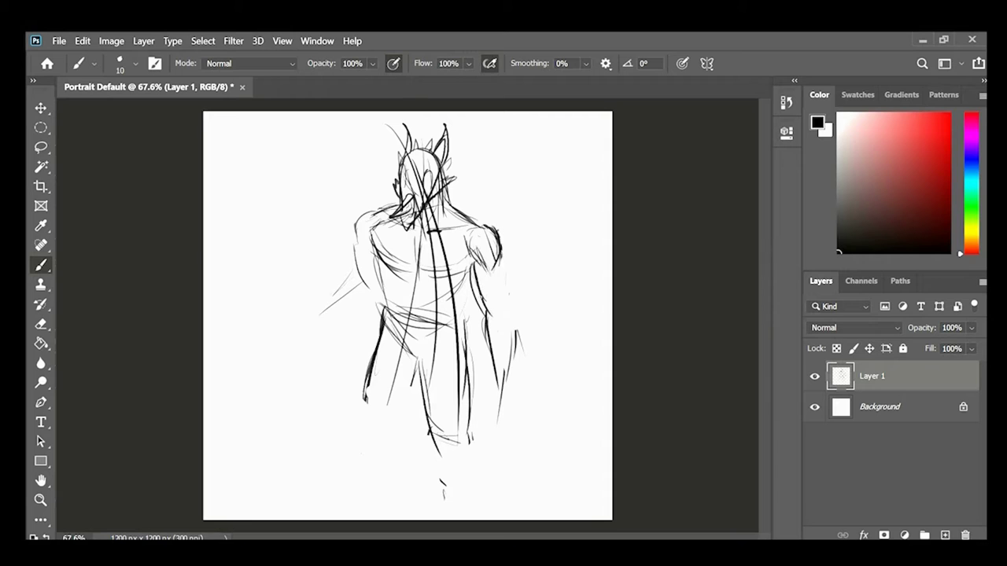
# Erase the left-hand arm and block in a new one with straight lines, joint circles and a fingered hand
pyautogui.moveTo(354, 246)
pyautogui.mouseDown()
pyautogui.moveTo(361, 280)
pyautogui.moveTo(341, 292)
pyautogui.mouseUp()
pyautogui.moveTo(358, 275); pyautogui.dragTo(333, 319)
pyautogui.moveTo(367, 215)
pyautogui.mouseDown()
pyautogui.moveTo(335, 318)
pyautogui.moveTo(374, 228)
pyautogui.mouseUp()
pyautogui.moveTo(368, 228); pyautogui.dragTo(353, 272)
pyautogui.moveTo(372, 241); pyautogui.dragTo(361, 272)
pyautogui.moveTo(350, 283); pyautogui.dragTo(328, 313)
pyautogui.moveTo(373, 228); pyautogui.dragTo(350, 275)
pyautogui.moveTo(350, 282); pyautogui.dragTo(323, 316)
pyautogui.moveTo(310, 320)
pyautogui.mouseDown()
pyautogui.moveTo(300, 336)
pyautogui.moveTo(325, 333)
pyautogui.mouseUp()
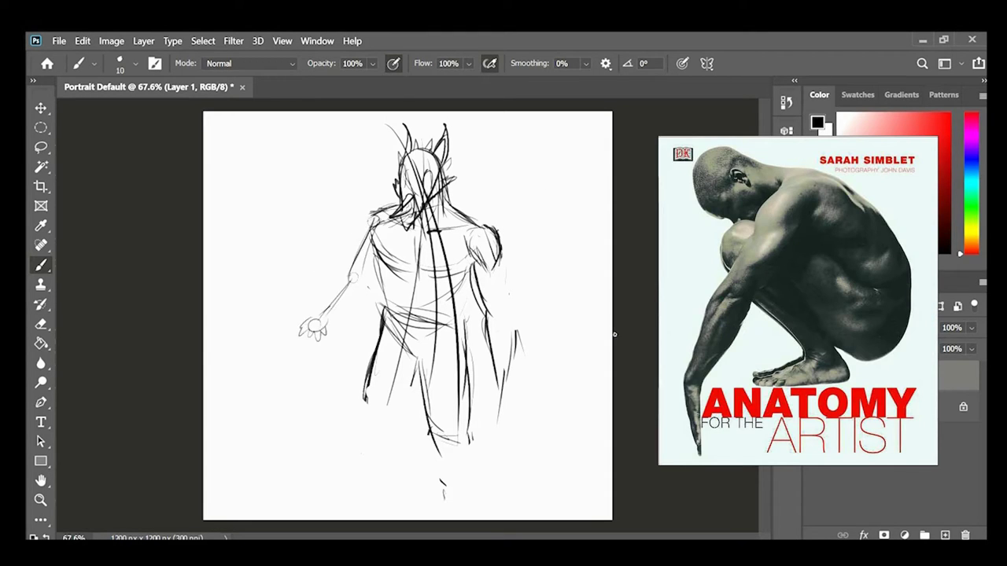
# Flesh out the left-hand shoulder, upper arm, forearm and hand around the stick construction
pyautogui.moveTo(386, 208); pyautogui.dragTo(358, 213)
pyautogui.moveTo(361, 212); pyautogui.dragTo(345, 273)
pyautogui.moveTo(372, 248)
pyautogui.mouseDown()
pyautogui.moveTo(359, 284)
pyautogui.moveTo(319, 317)
pyautogui.mouseUp()
pyautogui.moveTo(361, 282); pyautogui.dragTo(324, 327)
pyautogui.moveTo(317, 308)
pyautogui.mouseDown()
pyautogui.moveTo(301, 338)
pyautogui.moveTo(308, 343)
pyautogui.mouseUp()
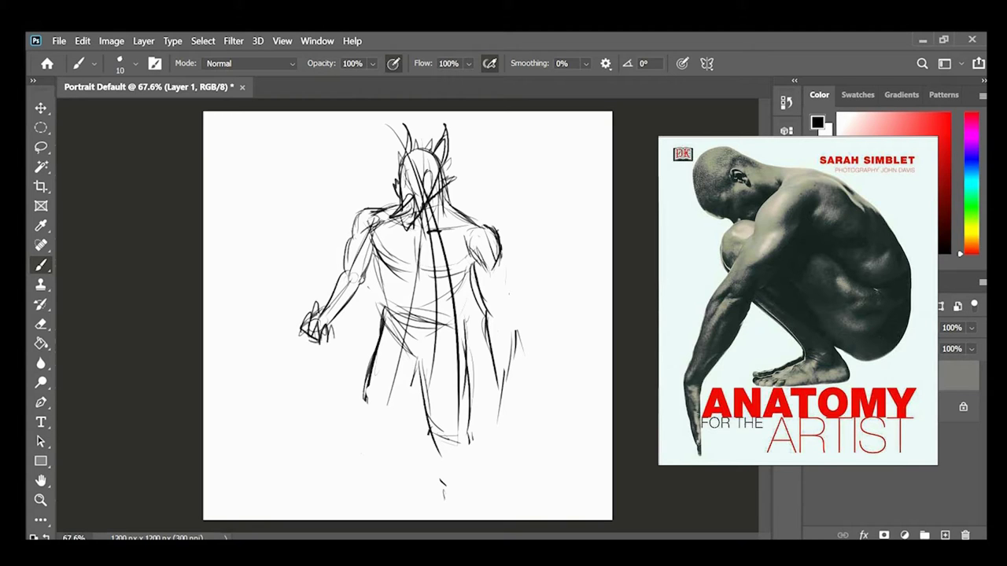
# Erase the left-hand arm construction and redraw the shoulder and upper arm with heavier contours and an outward forearm
pyautogui.moveTo(367, 284); pyautogui.dragTo(332, 324)
pyautogui.moveTo(346, 272); pyautogui.dragTo(305, 338)
pyautogui.moveTo(362, 211); pyautogui.dragTo(334, 301)
pyautogui.moveTo(373, 258); pyautogui.dragTo(340, 310)
pyautogui.moveTo(347, 239); pyautogui.dragTo(329, 299)
pyautogui.moveTo(360, 212)
pyautogui.mouseDown()
pyautogui.moveTo(343, 314)
pyautogui.moveTo(416, 229)
pyautogui.mouseUp()
pyautogui.moveTo(389, 208); pyautogui.dragTo(361, 209)
pyautogui.moveTo(363, 208)
pyautogui.mouseDown()
pyautogui.moveTo(352, 267)
pyautogui.moveTo(321, 311)
pyautogui.mouseUp()
pyautogui.moveTo(368, 267)
pyautogui.mouseDown()
pyautogui.moveTo(321, 316)
pyautogui.moveTo(376, 279)
pyautogui.mouseUp()
pyautogui.moveTo(388, 201)
pyautogui.mouseDown()
pyautogui.moveTo(361, 209)
pyautogui.moveTo(368, 270)
pyautogui.mouseUp()
pyautogui.moveTo(357, 229); pyautogui.dragTo(352, 271)
pyautogui.hotkey('ctrl', 'z')
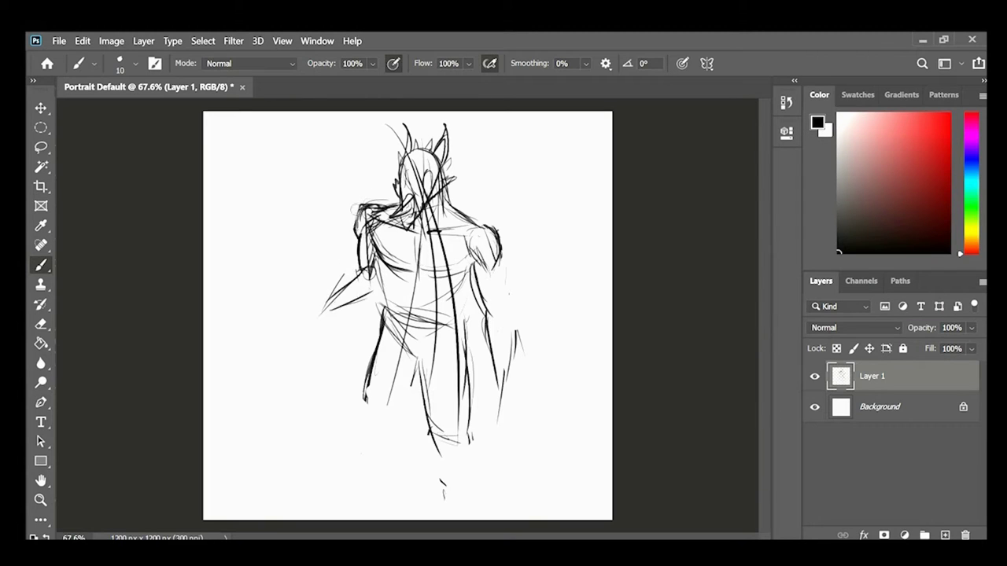
# Erase the outer contour of the left-hand shoulder and draw a rounded hand at the end of the forearm
pyautogui.moveTo(356, 210); pyautogui.dragTo(364, 236)
pyautogui.moveTo(359, 243)
pyautogui.mouseDown()
pyautogui.moveTo(357, 277)
pyautogui.moveTo(329, 309)
pyautogui.mouseUp()
pyautogui.moveTo(321, 300); pyautogui.dragTo(331, 318)
# Rework the right-hand upper arm contours and erase the arm below the shoulder
pyautogui.moveTo(477, 270); pyautogui.dragTo(495, 321)
pyautogui.moveTo(499, 253); pyautogui.dragTo(504, 308)
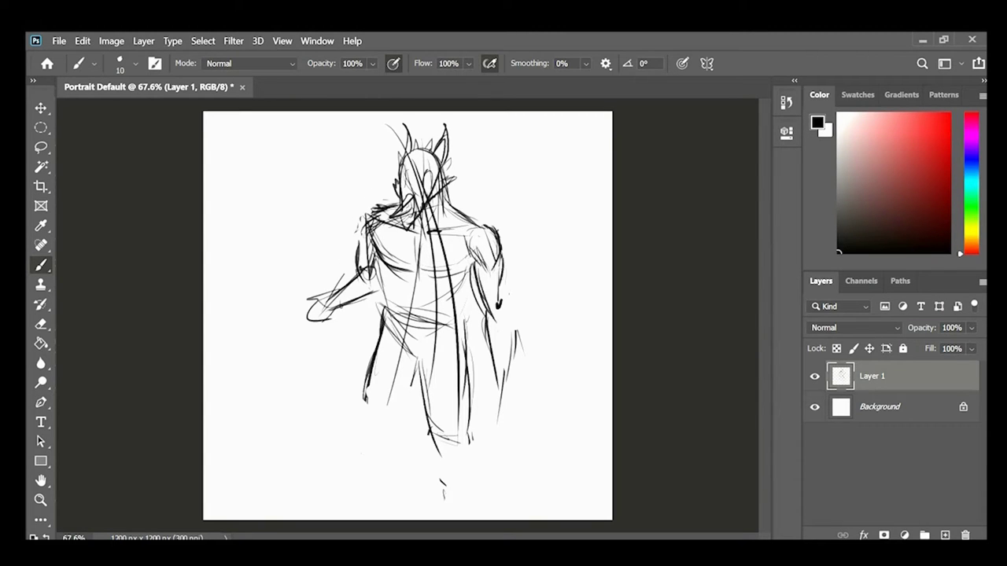
pyautogui.moveTo(502, 270); pyautogui.dragTo(508, 309)
pyautogui.moveTo(504, 267)
pyautogui.mouseDown()
pyautogui.moveTo(497, 307)
pyautogui.moveTo(514, 358)
pyautogui.mouseUp()
pyautogui.moveTo(485, 317); pyautogui.dragTo(488, 340)
pyautogui.moveTo(490, 339); pyautogui.dragTo(500, 410)
pyautogui.moveTo(517, 331); pyautogui.dragTo(522, 354)
pyautogui.moveTo(500, 250); pyautogui.dragTo(507, 385)
pyautogui.moveTo(476, 275); pyautogui.dragTo(489, 343)
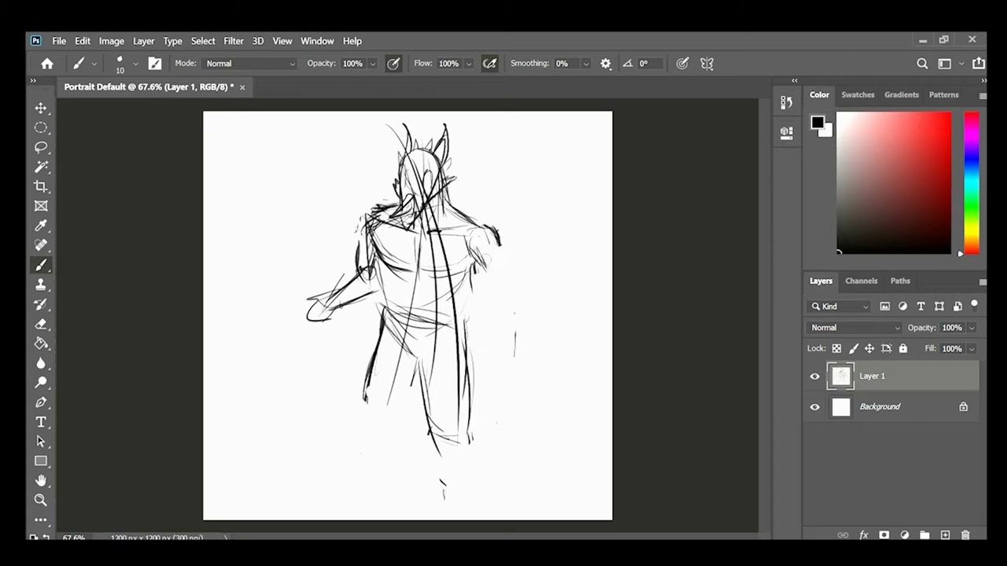
# Block in a new right-hand arm with sweeping curves, bending the forearm back toward the waist
pyautogui.moveTo(456, 199); pyautogui.dragTo(502, 358)
pyautogui.moveTo(524, 276); pyautogui.dragTo(442, 358)
pyautogui.moveTo(482, 272); pyautogui.dragTo(490, 399)
pyautogui.moveTo(409, 315); pyautogui.dragTo(476, 404)
pyautogui.moveTo(464, 236); pyautogui.dragTo(477, 260)
pyautogui.moveTo(497, 234); pyautogui.dragTo(516, 302)
pyautogui.moveTo(510, 261)
pyautogui.mouseDown()
pyautogui.moveTo(519, 291)
pyautogui.moveTo(518, 278)
pyautogui.mouseUp()
pyautogui.moveTo(517, 311); pyautogui.dragTo(491, 324)
pyautogui.moveTo(510, 276)
pyautogui.mouseDown()
pyautogui.moveTo(516, 312)
pyautogui.moveTo(433, 327)
pyautogui.mouseUp()
pyautogui.moveTo(490, 295); pyautogui.dragTo(458, 316)
pyautogui.moveTo(488, 312)
pyautogui.mouseDown()
pyautogui.moveTo(437, 334)
pyautogui.moveTo(440, 349)
pyautogui.mouseUp()
# Draw heavy overlapping ovals over the hips and thighs
pyautogui.moveTo(429, 330)
pyautogui.mouseDown()
pyautogui.moveTo(446, 334)
pyautogui.moveTo(446, 400)
pyautogui.mouseUp()
pyautogui.moveTo(384, 315); pyautogui.dragTo(460, 428)
pyautogui.moveTo(387, 305)
pyautogui.mouseDown()
pyautogui.moveTo(485, 383)
pyautogui.moveTo(478, 426)
pyautogui.mouseUp()
pyautogui.moveTo(473, 293); pyautogui.dragTo(477, 340)
# Erase the left-hand arm, the chest curve beside it and the left-hand thigh contour
pyautogui.moveTo(368, 211)
pyautogui.mouseDown()
pyautogui.moveTo(394, 205)
pyautogui.moveTo(406, 272)
pyautogui.mouseUp()
pyautogui.moveTo(424, 232); pyautogui.dragTo(474, 233)
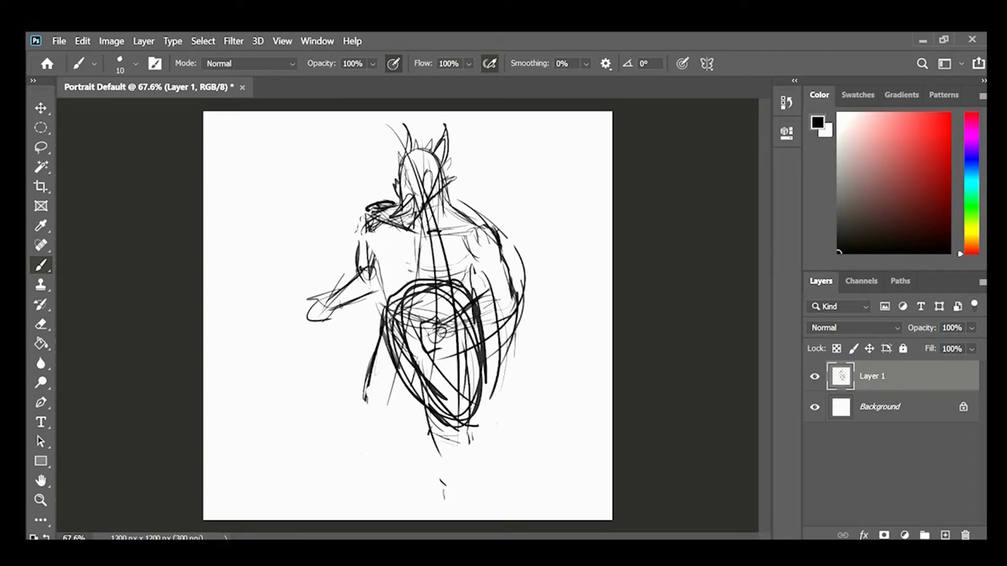
pyautogui.moveTo(368, 208); pyautogui.dragTo(371, 277)
pyautogui.moveTo(380, 206); pyautogui.dragTo(423, 234)
pyautogui.moveTo(372, 199); pyautogui.dragTo(400, 206)
pyautogui.moveTo(363, 260); pyautogui.dragTo(315, 315)
pyautogui.moveTo(381, 338); pyautogui.dragTo(369, 393)
pyautogui.moveTo(381, 283); pyautogui.dragTo(387, 299)
pyautogui.moveTo(348, 303); pyautogui.dragTo(365, 397)
pyautogui.hotkey('ctrl', 'z')
# Redraw the left-hand shoulder and side of the chest, and erase the large outer curve around the right-hand arm
pyautogui.moveTo(381, 215); pyautogui.dragTo(411, 263)
pyautogui.moveTo(382, 197); pyautogui.dragTo(365, 212)
pyautogui.moveTo(388, 207)
pyautogui.mouseDown()
pyautogui.moveTo(372, 219)
pyautogui.moveTo(382, 280)
pyautogui.mouseUp()
pyautogui.moveTo(508, 343); pyautogui.dragTo(503, 368)
pyautogui.moveTo(519, 250); pyautogui.dragTo(494, 395)
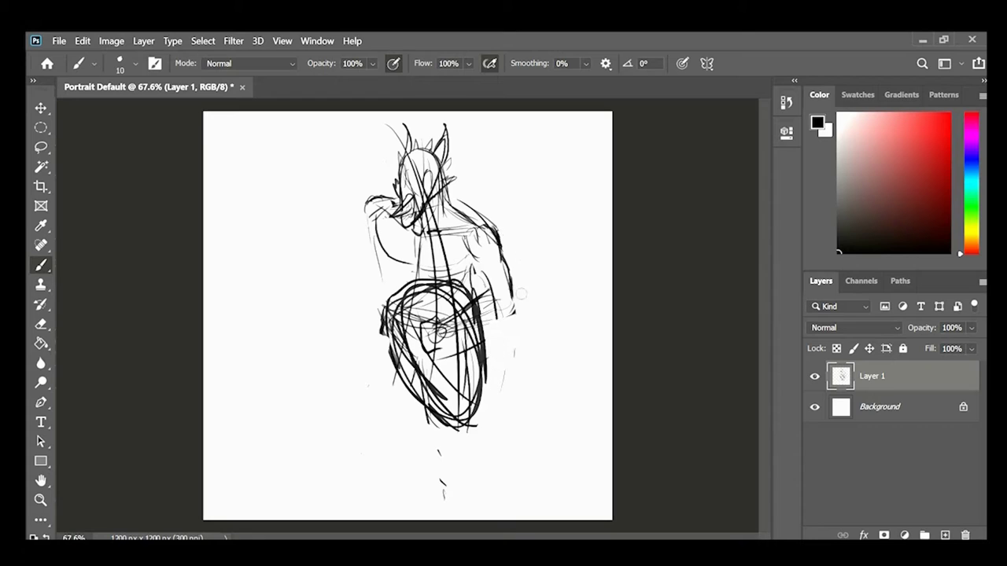
# Refine the inside of the right-hand upper arm and strengthen the left-hand chest and side contours
pyautogui.moveTo(489, 285); pyautogui.dragTo(497, 316)
pyautogui.moveTo(470, 246); pyautogui.dragTo(485, 290)
pyautogui.hotkey('ctrl', 'z')
pyautogui.moveTo(486, 272)
pyautogui.mouseDown()
pyautogui.moveTo(487, 284)
pyautogui.moveTo(477, 263)
pyautogui.mouseUp()
pyautogui.moveTo(371, 240); pyautogui.dragTo(406, 263)
pyautogui.moveTo(371, 206); pyautogui.dragTo(386, 281)
# Draw a long curved line of action from above the head down to the lower edge of the canvas
pyautogui.moveTo(405, 112); pyautogui.dragTo(364, 512)
pyautogui.moveTo(373, 131)
pyautogui.mouseDown()
pyautogui.moveTo(450, 370)
pyautogui.moveTo(530, 406)
pyautogui.moveTo(548, 438)
pyautogui.mouseUp()
pyautogui.hotkey('ctrl', 'z')
# Create a new layer and rough in the pelvis and thighs over the sketch in muted red
pyautogui.click(945, 534)
pyautogui.click(894, 171)
pyautogui.moveTo(384, 306)
pyautogui.mouseDown()
pyautogui.moveTo(421, 322)
pyautogui.moveTo(413, 349)
pyautogui.mouseUp()
pyautogui.moveTo(377, 297); pyautogui.dragTo(452, 313)
pyautogui.moveTo(432, 218); pyautogui.dragTo(429, 315)
pyautogui.moveTo(384, 298); pyautogui.dragTo(353, 358)
pyautogui.moveTo(417, 346); pyautogui.dragTo(463, 403)
pyautogui.moveTo(393, 337); pyautogui.dragTo(346, 357)
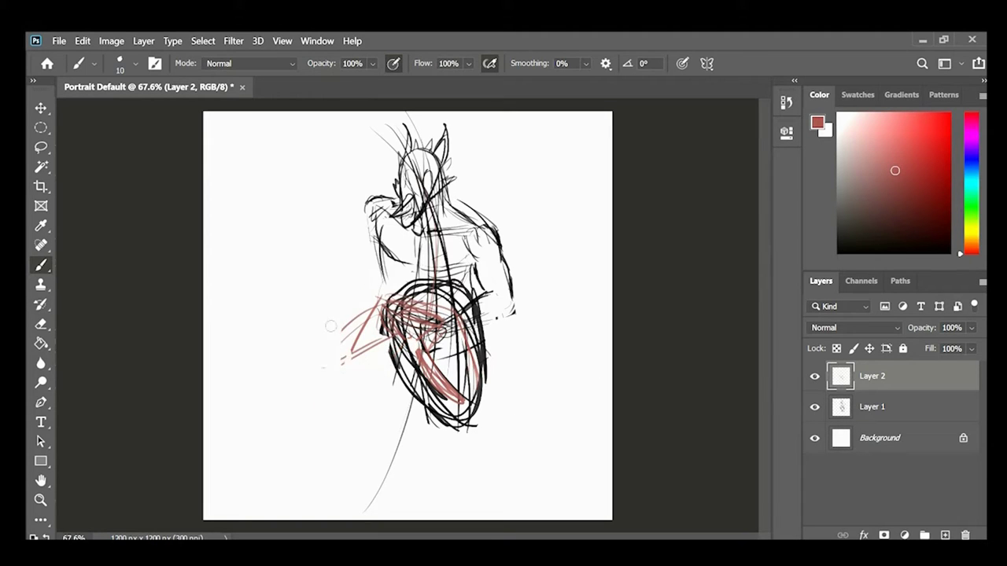
# Sketch the bent left-hand leg with its knee, calf and foot in red, and extend the other leg downward
pyautogui.moveTo(389, 298); pyautogui.dragTo(331, 369)
pyautogui.moveTo(391, 350); pyautogui.dragTo(341, 380)
pyautogui.moveTo(328, 372); pyautogui.dragTo(366, 446)
pyautogui.moveTo(367, 365)
pyautogui.mouseDown()
pyautogui.moveTo(373, 453)
pyautogui.moveTo(338, 487)
pyautogui.mouseUp()
pyautogui.moveTo(455, 314); pyautogui.dragTo(494, 453)
# Scribble a short word beside the figure and undo it together with the bent red leg strokes
pyautogui.moveTo(243, 225); pyautogui.dragTo(250, 275)
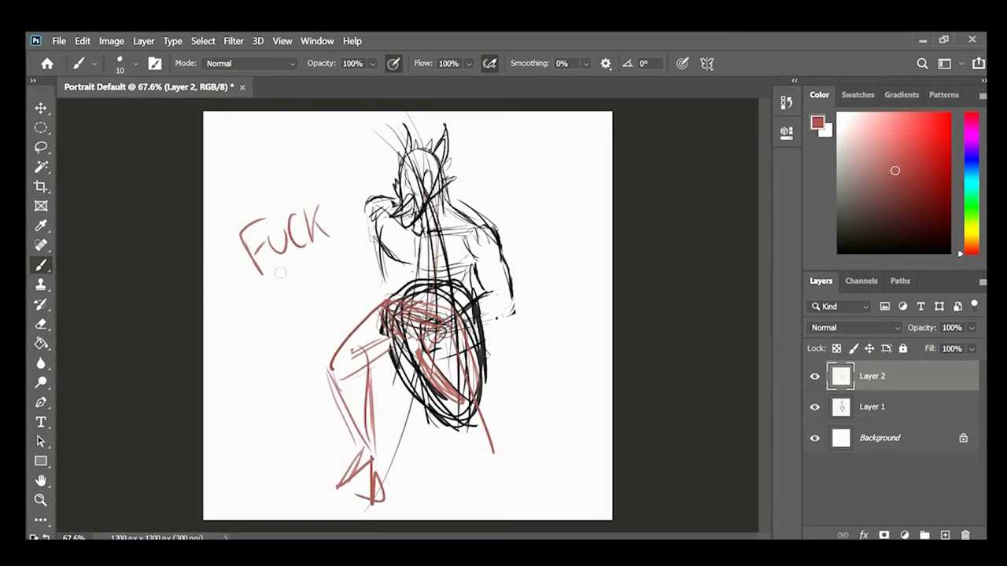
pyautogui.hotkey('ctrl', 'z')
pyautogui.hotkey('ctrl', 'z')
pyautogui.hotkey('ctrl', 'z')
pyautogui.hotkey('ctrl', 'z')
pyautogui.hotkey('ctrl', 'z')
pyautogui.hotkey('ctrl', 'z')
pyautogui.hotkey('ctrl', 'z')
pyautogui.hotkey('ctrl', 'z')
pyautogui.hotkey('ctrl', 'z')
pyautogui.hotkey('ctrl', 'z')
pyautogui.hotkey('ctrl', 'z')
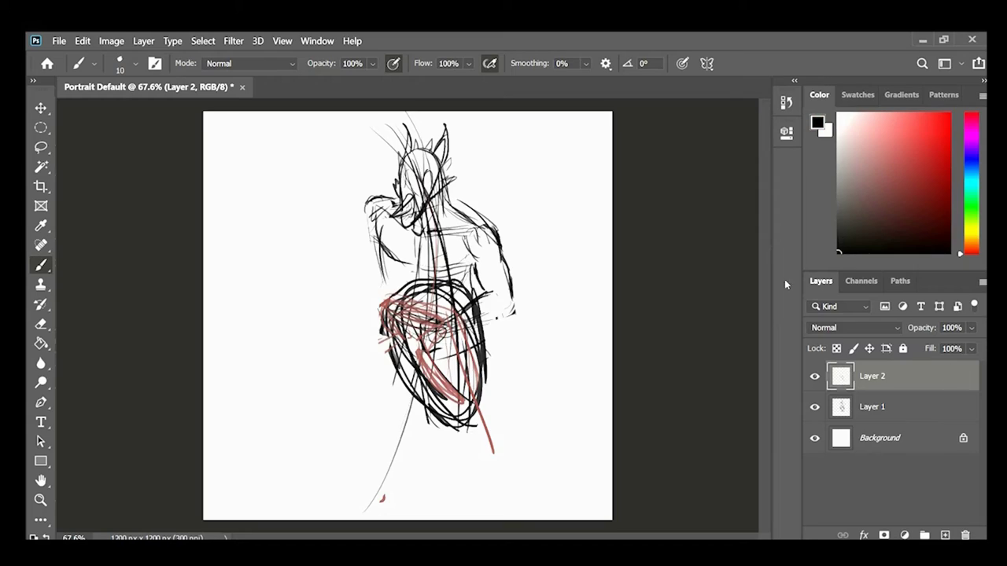
# Clear the old sketch and start a new pose with a curved line of action and an oval head with pointed horns
pyautogui.press('Delete')
pyautogui.moveTo(368, 158); pyautogui.dragTo(403, 357)
pyautogui.moveTo(410, 168); pyautogui.dragTo(413, 258)
pyautogui.moveTo(391, 151); pyautogui.dragTo(408, 267)
pyautogui.moveTo(434, 153); pyautogui.dragTo(416, 269)
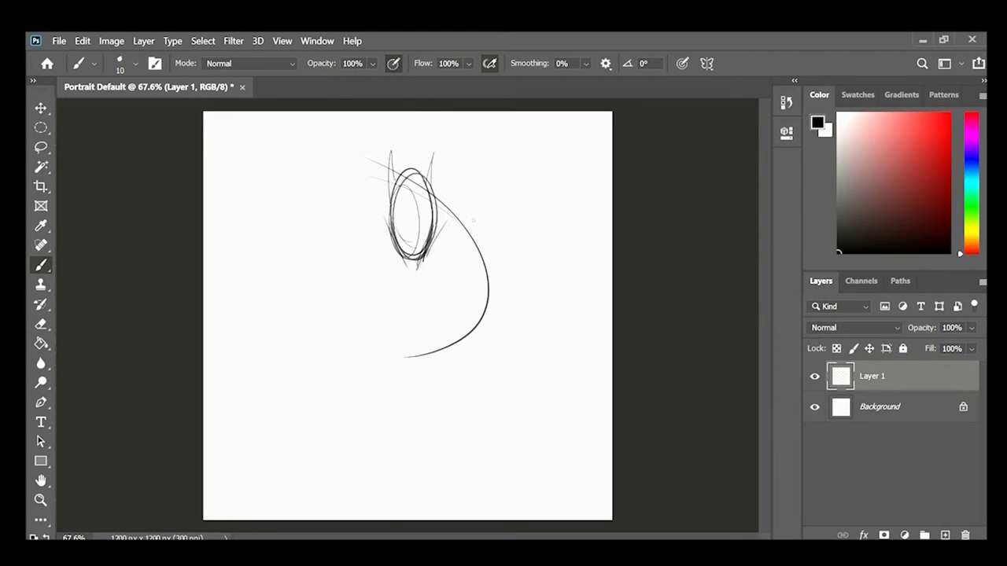
# Sketch the raised left-hand arm, the shoulder line, and the other arm bent across the waist to a fist
pyautogui.moveTo(340, 147); pyautogui.dragTo(373, 171)
pyautogui.moveTo(338, 136); pyautogui.dragTo(288, 196)
pyautogui.moveTo(363, 179); pyautogui.dragTo(404, 262)
pyautogui.moveTo(369, 210); pyautogui.dragTo(481, 257)
pyautogui.moveTo(482, 246)
pyautogui.mouseDown()
pyautogui.moveTo(505, 335)
pyautogui.moveTo(403, 357)
pyautogui.mouseUp()
pyautogui.moveTo(376, 343); pyautogui.dragTo(406, 356)
pyautogui.moveTo(374, 350); pyautogui.dragTo(404, 367)
# Rough in the long curves hanging below the waist and the side contours of the torso
pyautogui.moveTo(444, 313); pyautogui.dragTo(437, 478)
pyautogui.moveTo(341, 390); pyautogui.dragTo(445, 460)
pyautogui.moveTo(338, 344); pyautogui.dragTo(421, 447)
pyautogui.moveTo(371, 283); pyautogui.dragTo(439, 439)
pyautogui.moveTo(380, 228); pyautogui.dragTo(379, 305)
pyautogui.moveTo(392, 318); pyautogui.dragTo(468, 334)
pyautogui.moveTo(454, 206); pyautogui.dragTo(472, 299)
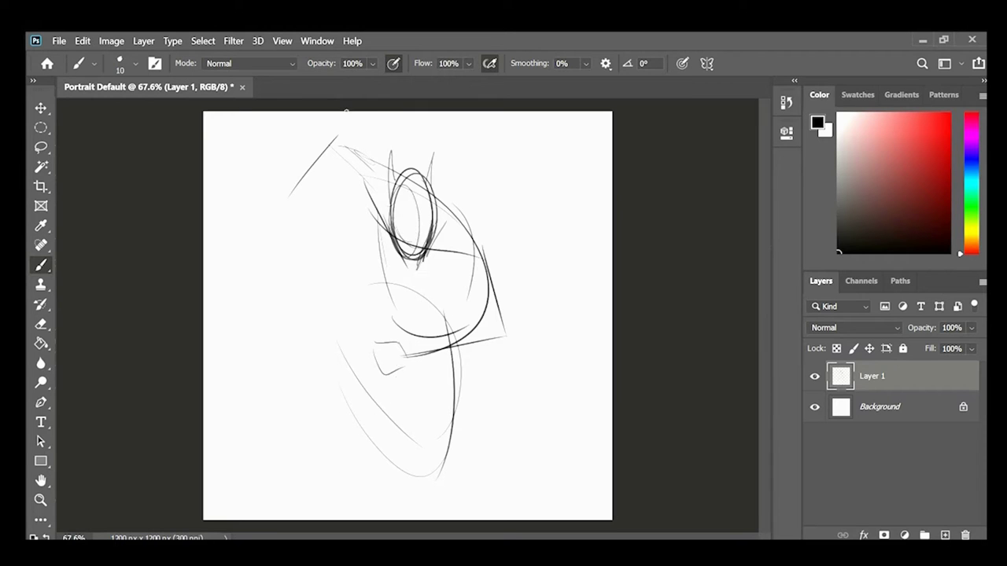
# Add the torso's centre line, both spread thighs, and the right-hand leg down to the ankle
pyautogui.moveTo(425, 261); pyautogui.dragTo(297, 422)
pyautogui.moveTo(385, 303); pyautogui.dragTo(439, 303)
pyautogui.moveTo(389, 300); pyautogui.dragTo(334, 370)
pyautogui.hotkey('ctrl', 'z')
pyautogui.moveTo(412, 349)
pyautogui.mouseDown()
pyautogui.moveTo(343, 386)
pyautogui.moveTo(454, 399)
pyautogui.mouseUp()
pyautogui.moveTo(469, 287); pyautogui.dragTo(481, 358)
pyautogui.moveTo(480, 337)
pyautogui.mouseDown()
pyautogui.moveTo(489, 411)
pyautogui.moveTo(533, 472)
pyautogui.mouseUp()
pyautogui.moveTo(467, 407); pyautogui.dragTo(527, 481)
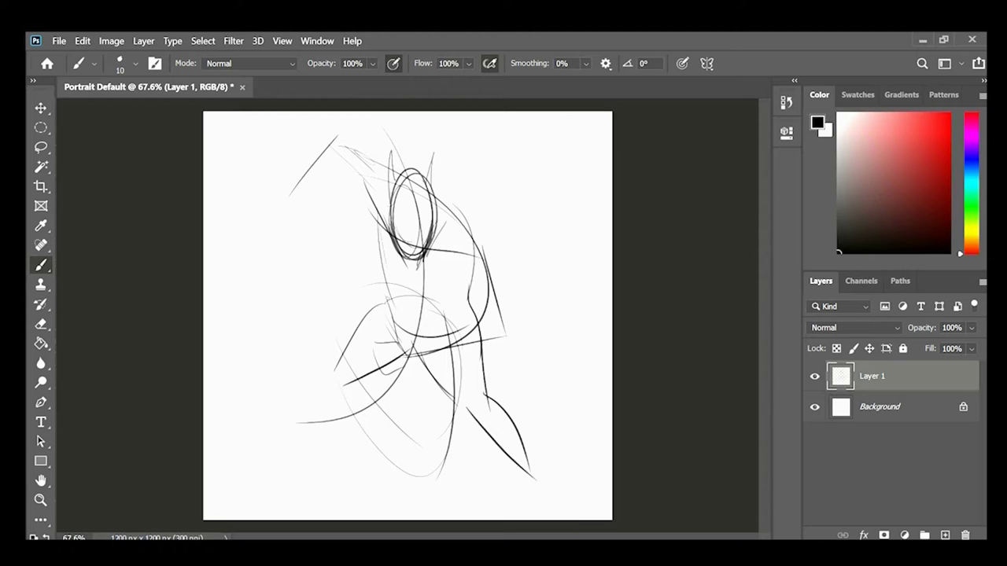
# Sketch the left-hand lower leg and rough in both feet
pyautogui.moveTo(344, 358); pyautogui.dragTo(306, 459)
pyautogui.moveTo(363, 373); pyautogui.dragTo(303, 513)
pyautogui.moveTo(304, 466)
pyautogui.mouseDown()
pyautogui.moveTo(261, 499)
pyautogui.moveTo(300, 500)
pyautogui.mouseUp()
pyautogui.moveTo(534, 472); pyautogui.dragTo(562, 511)
pyautogui.moveTo(527, 479); pyautogui.dragTo(527, 515)
# Enlarge the canvas to 1265 px x 1271 px with the Crop tool
pyautogui.press('c')
pyautogui.moveTo(203, 520); pyautogui.dragTo(181, 543)
pyautogui.press('Return')
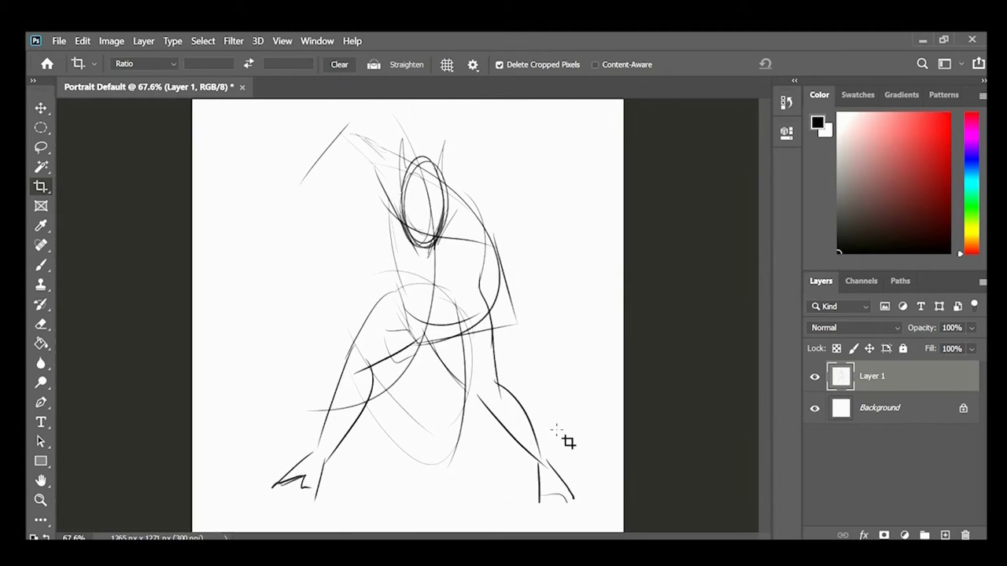
# Darken the outlines of both feet and the right-hand calf
pyautogui.press('z')
pyautogui.moveTo(567, 442); pyautogui.dragTo(506, 430)
pyautogui.press('b')
pyautogui.moveTo(318, 447); pyautogui.dragTo(314, 493)
pyautogui.moveTo(533, 459); pyautogui.dragTo(558, 489)
pyautogui.moveTo(489, 376)
pyautogui.mouseDown()
pyautogui.moveTo(551, 455)
pyautogui.moveTo(541, 447)
pyautogui.mouseUp()
pyautogui.moveTo(473, 302)
pyautogui.mouseDown()
pyautogui.moveTo(499, 376)
pyautogui.moveTo(480, 368)
pyautogui.mouseUp()
pyautogui.hotkey('ctrl', 'z')
# Redraw the left-hand leg with firmer lines from hip and thigh down to the foot
pyautogui.moveTo(442, 324)
pyautogui.mouseDown()
pyautogui.moveTo(471, 392)
pyautogui.moveTo(454, 362)
pyautogui.mouseUp()
pyautogui.moveTo(388, 294)
pyautogui.mouseDown()
pyautogui.moveTo(348, 370)
pyautogui.moveTo(370, 362)
pyautogui.mouseUp()
pyautogui.moveTo(445, 334)
pyautogui.mouseDown()
pyautogui.moveTo(372, 384)
pyautogui.moveTo(446, 340)
pyautogui.mouseUp()
pyautogui.moveTo(332, 400); pyautogui.dragTo(377, 438)
pyautogui.moveTo(365, 366); pyautogui.dragTo(351, 482)
pyautogui.moveTo(385, 384); pyautogui.dragTo(362, 470)
pyautogui.moveTo(351, 453)
pyautogui.mouseDown()
pyautogui.moveTo(329, 480)
pyautogui.moveTo(346, 496)
pyautogui.mouseUp()
pyautogui.moveTo(346, 486); pyautogui.dragTo(371, 468)
pyautogui.moveTo(403, 309); pyautogui.dragTo(367, 360)
pyautogui.moveTo(435, 339); pyautogui.dragTo(379, 379)
# Sketch a spiked tail curving behind the right-hand leg, undoing the first stroke
pyautogui.moveTo(453, 305); pyautogui.dragTo(429, 477)
pyautogui.hotkey('ctrl', 'z')
pyautogui.moveTo(486, 306); pyautogui.dragTo(533, 415)
pyautogui.moveTo(460, 464); pyautogui.dragTo(498, 435)
pyautogui.moveTo(488, 341); pyautogui.dragTo(525, 398)
# Strengthen the bent arm's forearm, elbow and upper arm along with the shoulder line
pyautogui.moveTo(418, 327)
pyautogui.mouseDown()
pyautogui.moveTo(393, 354)
pyautogui.moveTo(492, 305)
pyautogui.mouseUp()
pyautogui.moveTo(415, 346); pyautogui.dragTo(507, 334)
pyautogui.moveTo(426, 346); pyautogui.dragTo(522, 323)
pyautogui.moveTo(483, 226); pyautogui.dragTo(508, 314)
pyautogui.moveTo(472, 266); pyautogui.dragTo(476, 306)
pyautogui.moveTo(442, 188); pyautogui.dragTo(496, 234)
pyautogui.moveTo(494, 232)
pyautogui.mouseDown()
pyautogui.moveTo(504, 272)
pyautogui.moveTo(464, 266)
pyautogui.mouseUp()
# Firm up the left side of the torso and the raised arm's upper arm and forearm
pyautogui.moveTo(387, 199); pyautogui.dragTo(410, 263)
pyautogui.moveTo(376, 175); pyautogui.dragTo(387, 198)
pyautogui.moveTo(356, 154); pyautogui.dragTo(375, 184)
pyautogui.moveTo(357, 135); pyautogui.dragTo(390, 162)
pyautogui.moveTo(351, 134); pyautogui.dragTo(312, 173)
pyautogui.moveTo(357, 165); pyautogui.dragTo(330, 179)
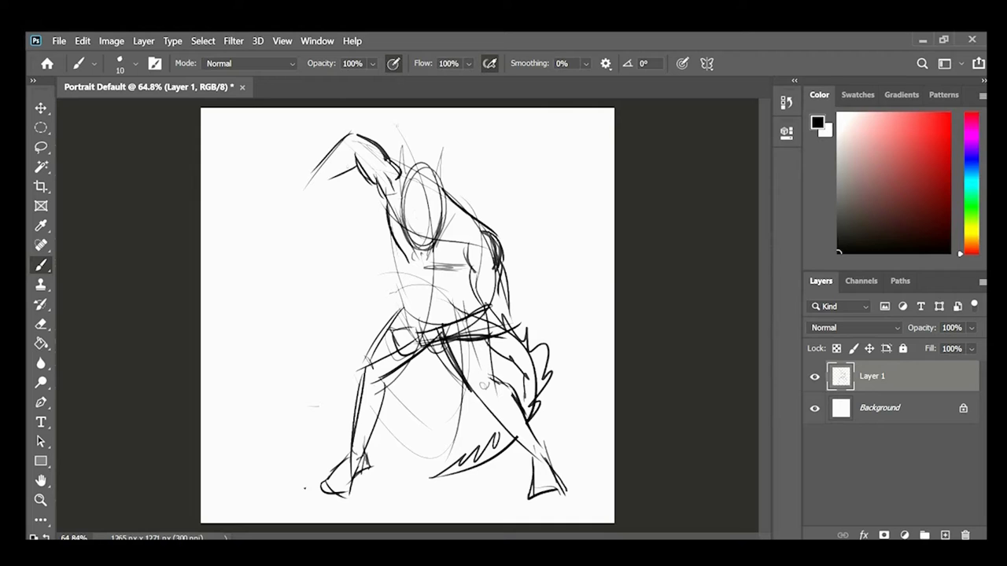
# Refine the forearm across the hips and the abdomen contours, and add a clawed hand to the raised arm
pyautogui.moveTo(489, 323)
pyautogui.mouseDown()
pyautogui.moveTo(425, 340)
pyautogui.moveTo(429, 332)
pyautogui.mouseUp()
pyautogui.moveTo(422, 348)
pyautogui.mouseDown()
pyautogui.moveTo(486, 338)
pyautogui.moveTo(473, 341)
pyautogui.mouseUp()
pyautogui.moveTo(397, 245); pyautogui.dragTo(417, 301)
pyautogui.moveTo(412, 258)
pyautogui.mouseDown()
pyautogui.moveTo(423, 275)
pyautogui.moveTo(391, 326)
pyautogui.mouseUp()
pyautogui.moveTo(420, 316); pyautogui.dragTo(440, 318)
pyautogui.moveTo(408, 285); pyautogui.dragTo(430, 324)
pyautogui.moveTo(431, 274); pyautogui.dragTo(425, 289)
pyautogui.moveTo(309, 181); pyautogui.dragTo(272, 190)
pyautogui.moveTo(280, 198); pyautogui.dragTo(303, 203)
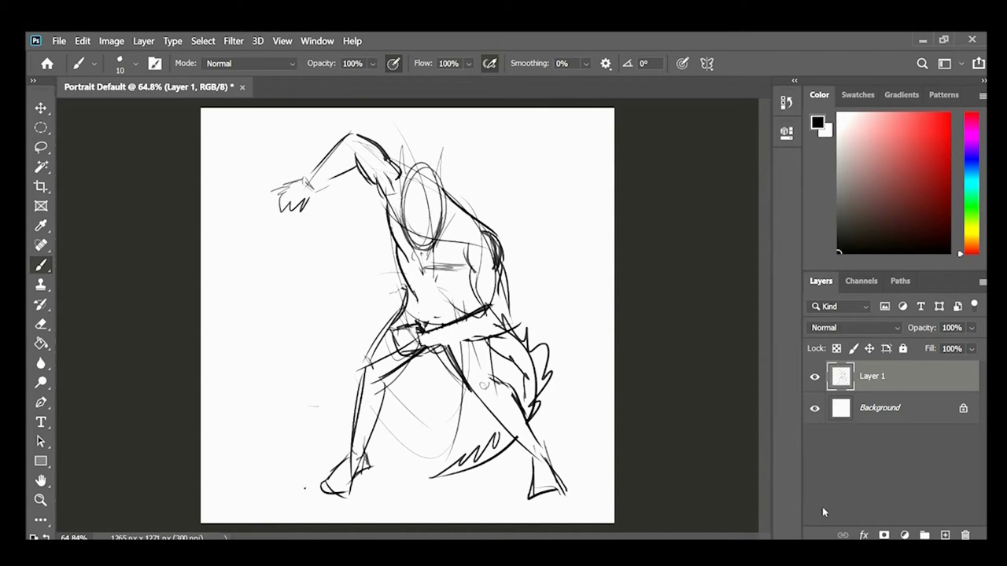
# Lasso the bent arm, shift it slightly down, and redraw the shoulder line connecting it
pyautogui.press('l')
pyautogui.moveTo(465, 256)
pyautogui.mouseDown()
pyautogui.moveTo(521, 258)
pyautogui.moveTo(475, 236)
pyautogui.mouseUp()
pyautogui.press('v')
pyautogui.moveTo(499, 253); pyautogui.dragTo(496, 269)
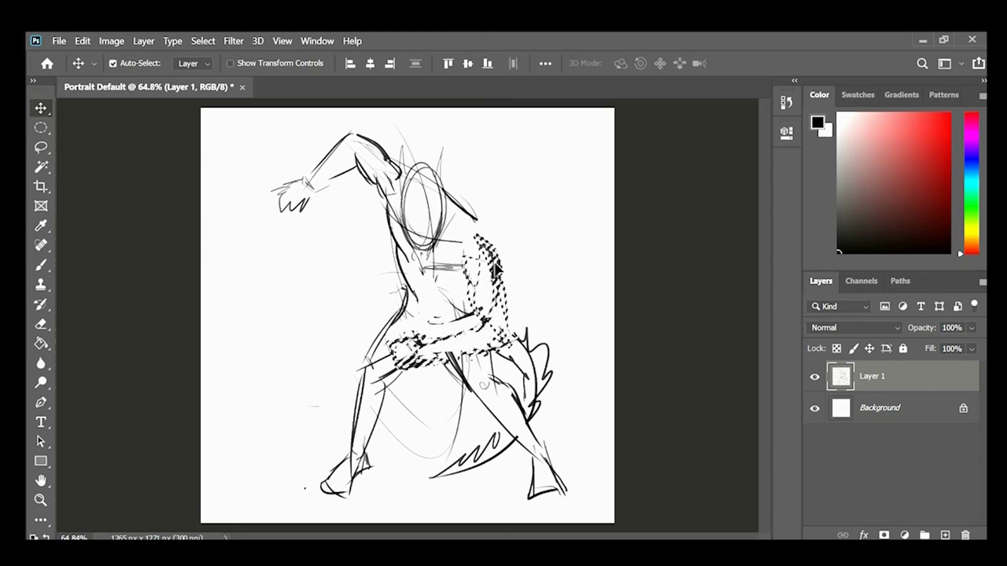
pyautogui.hotkey('ctrl', 'd')
pyautogui.press('b')
pyautogui.moveTo(435, 195); pyautogui.dragTo(501, 258)
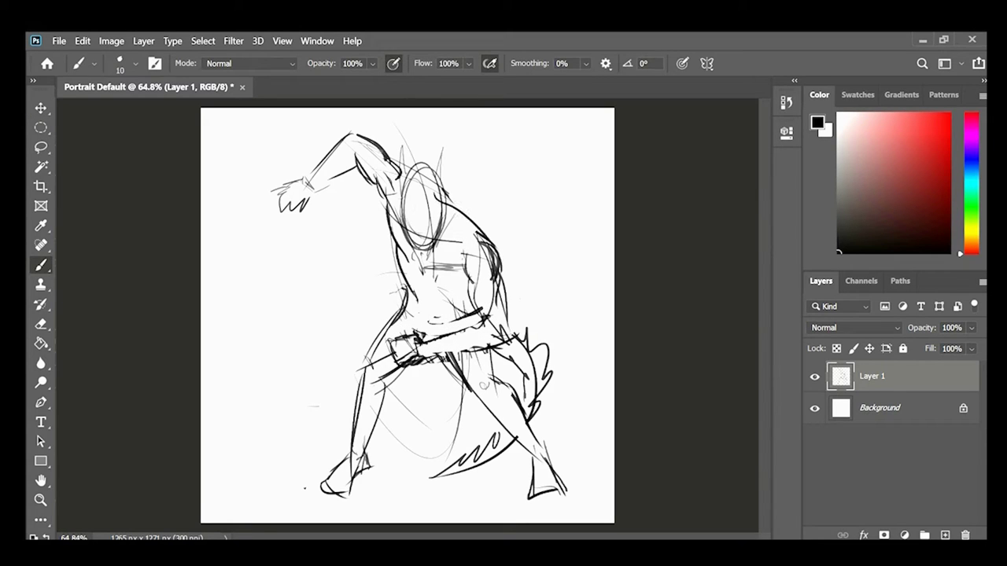
# Erase the raised arm and redraw it lower with a clawed hand, and define the head's horns and jaw
pyautogui.press('e')
pyautogui.moveTo(353, 135); pyautogui.dragTo(291, 206)
pyautogui.press('b')
pyautogui.moveTo(378, 175); pyautogui.dragTo(392, 226)
pyautogui.moveTo(368, 178)
pyautogui.mouseDown()
pyautogui.moveTo(401, 162)
pyautogui.moveTo(449, 201)
pyautogui.mouseUp()
pyautogui.moveTo(399, 213); pyautogui.dragTo(440, 228)
pyautogui.moveTo(393, 161)
pyautogui.mouseDown()
pyautogui.moveTo(304, 195)
pyautogui.moveTo(299, 228)
pyautogui.mouseUp()
# Darken the hanging cloth between the legs and replace the spiked tail with a smooth curved one
pyautogui.moveTo(453, 289); pyautogui.dragTo(438, 441)
pyautogui.moveTo(359, 323); pyautogui.dragTo(425, 453)
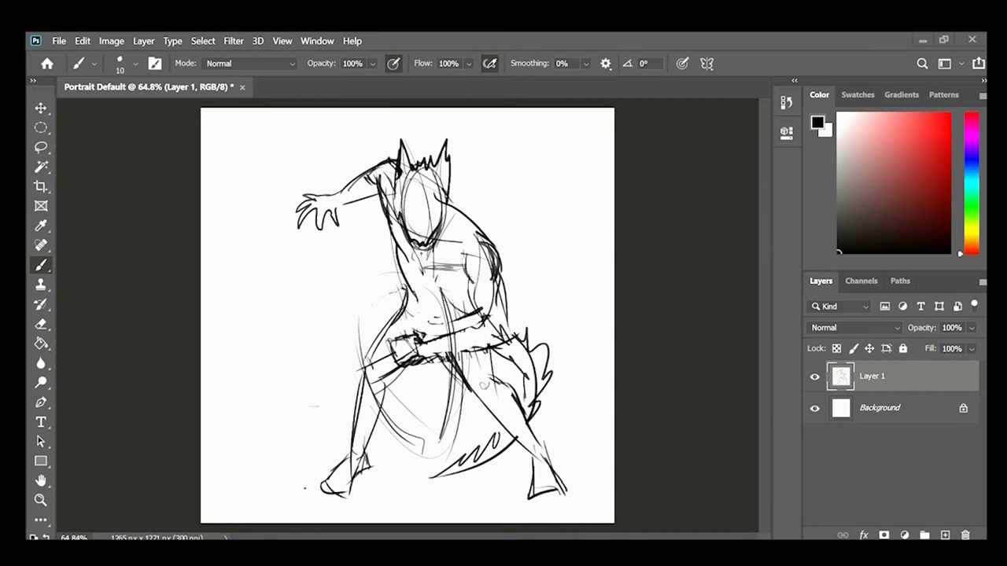
pyautogui.moveTo(523, 329)
pyautogui.mouseDown()
pyautogui.moveTo(504, 452)
pyautogui.moveTo(433, 476)
pyautogui.mouseUp()
pyautogui.moveTo(459, 310); pyautogui.dragTo(570, 464)
pyautogui.hotkey('ctrl', 'z')
pyautogui.moveTo(427, 203); pyautogui.dragTo(613, 446)
# Shift the whole figure left on the canvas and clean up the bent arm's elbow and the torso lines
pyautogui.press('v')
pyautogui.moveTo(706, 405); pyautogui.dragTo(659, 403)
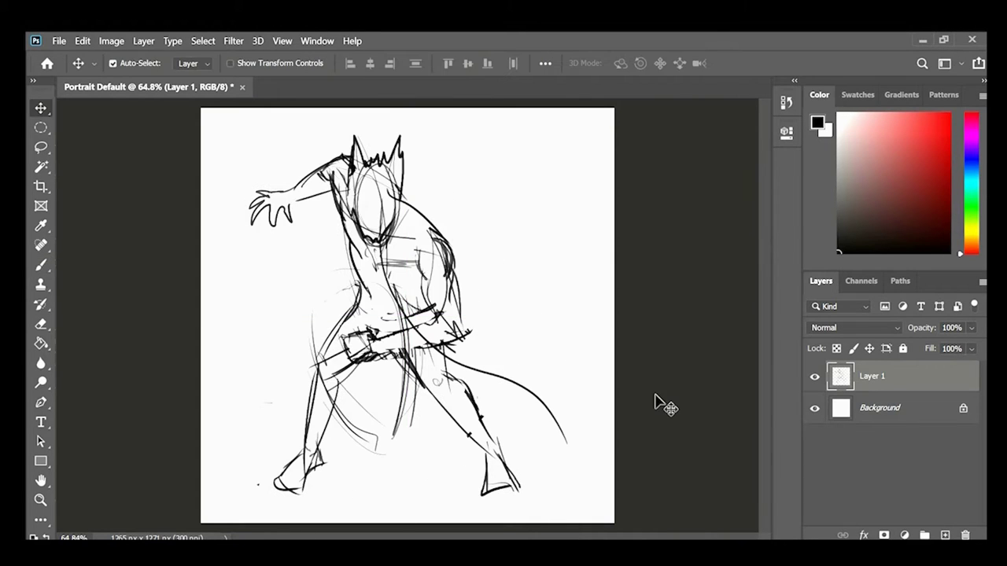
pyautogui.press('b')
pyautogui.moveTo(456, 268); pyautogui.dragTo(462, 344)
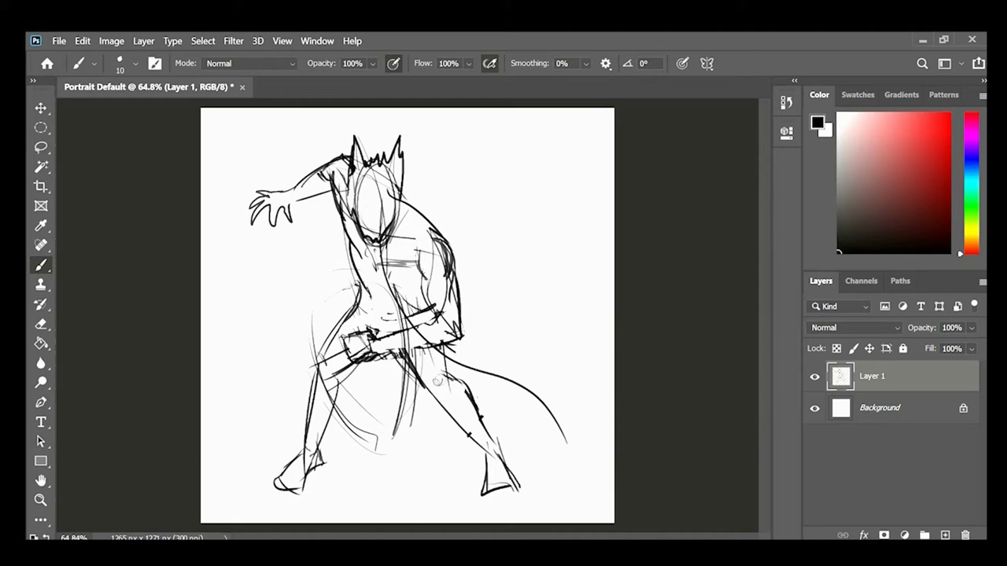
pyautogui.moveTo(406, 317); pyautogui.dragTo(427, 311)
pyautogui.moveTo(401, 302)
pyautogui.mouseDown()
pyautogui.moveTo(352, 240)
pyautogui.moveTo(360, 263)
pyautogui.mouseUp()
pyautogui.moveTo(338, 176); pyautogui.dragTo(340, 195)
pyautogui.moveTo(347, 171); pyautogui.dragTo(346, 192)
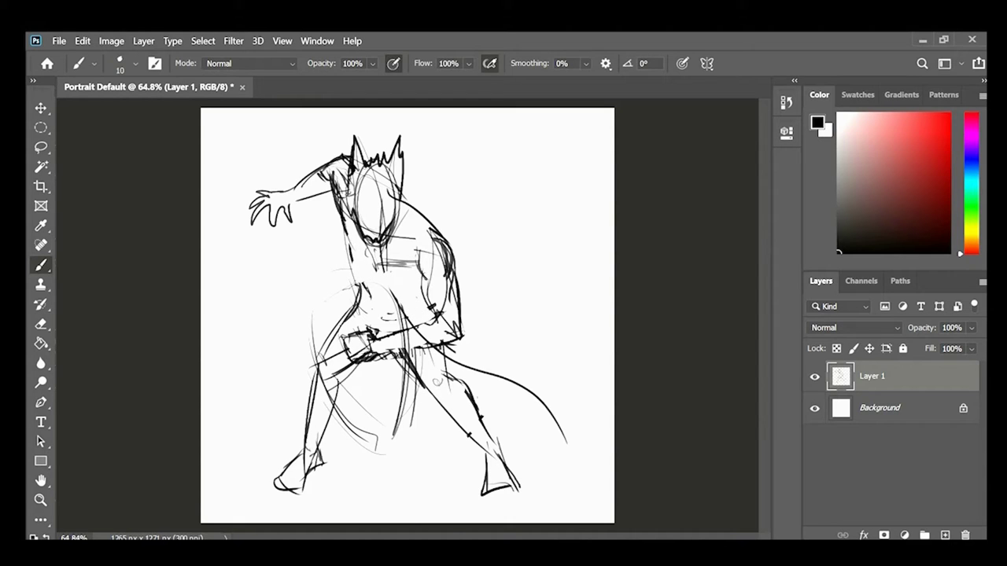
# Lower Layer 1's opacity to 46% and add a new layer above it
pyautogui.click(971, 328)
pyautogui.moveTo(971, 341); pyautogui.dragTo(944, 340)
pyautogui.click(944, 535)
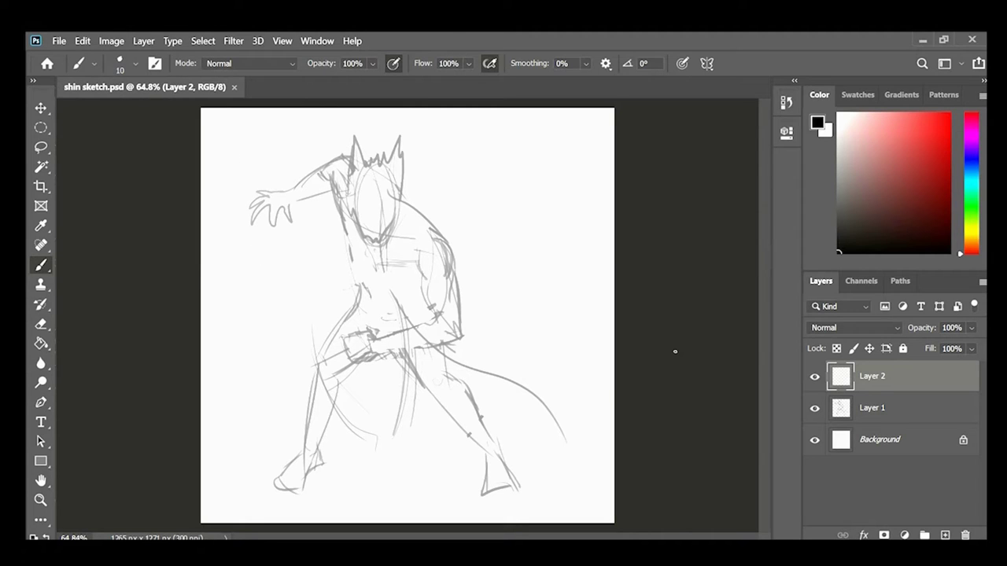
# Lasso the bent arm on Layer 1, nudge it slightly left, and redraw the shoulder and back line
pyautogui.hotkey('alt', '[')
pyautogui.press('l')
pyautogui.moveTo(429, 232)
pyautogui.mouseDown()
pyautogui.moveTo(346, 346)
pyautogui.moveTo(420, 244)
pyautogui.moveTo(444, 273)
pyautogui.mouseUp()
pyautogui.press('v')
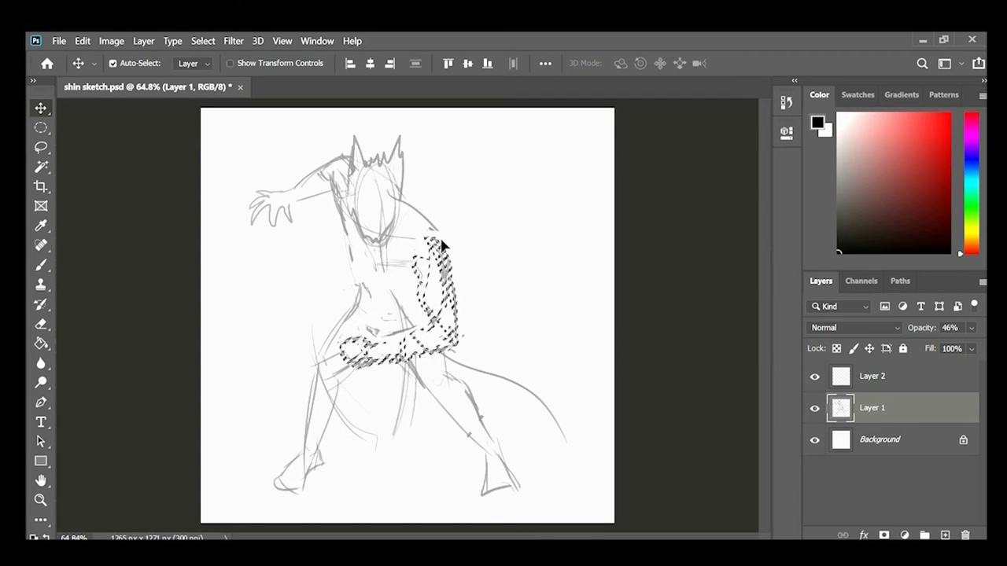
pyautogui.hotkey('ctrl', 'd')
pyautogui.press('b')
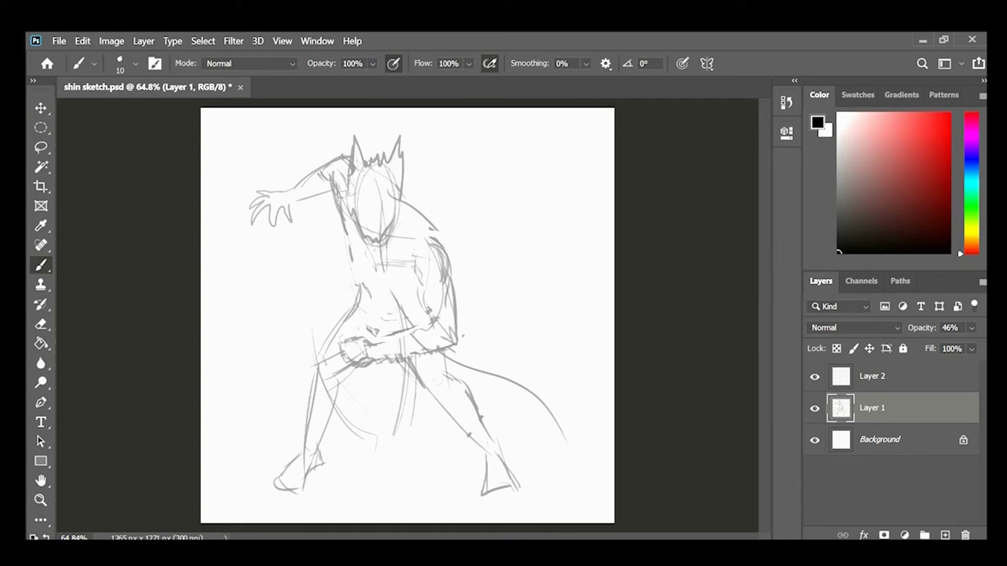
pyautogui.moveTo(404, 205); pyautogui.dragTo(444, 242)
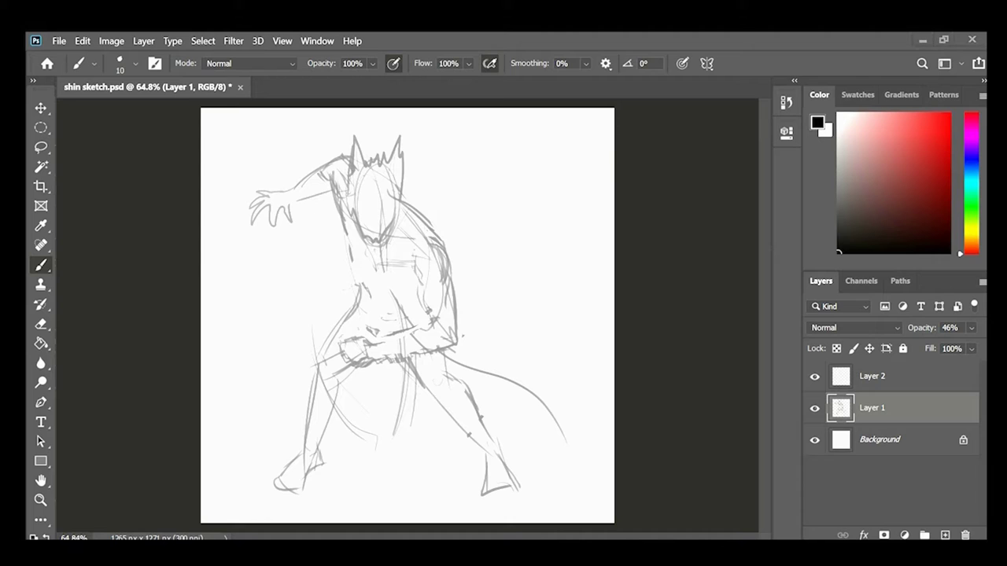
# Redraw the right-hand leg's contour on Layer 1
pyautogui.press('v')
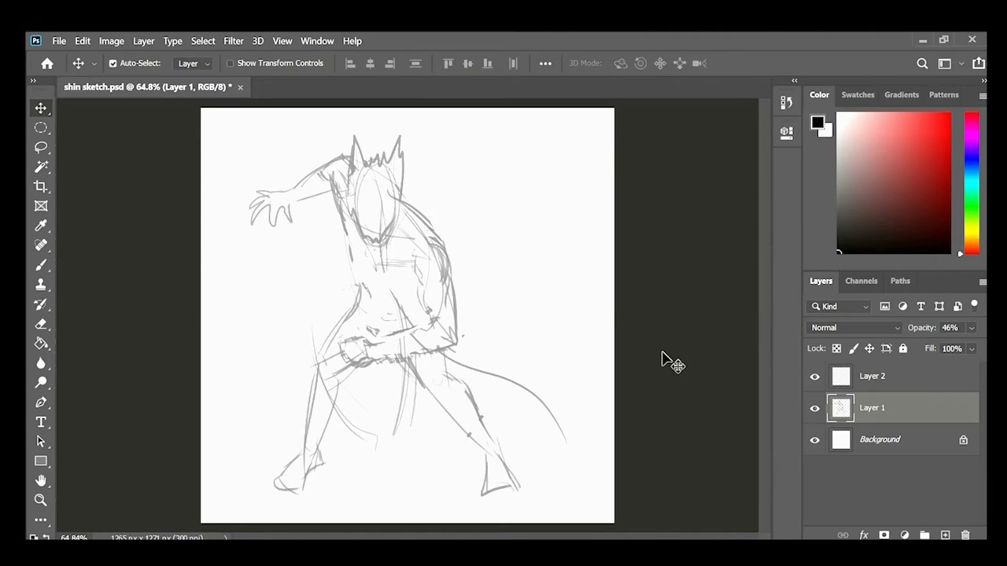
pyautogui.click(663, 295)
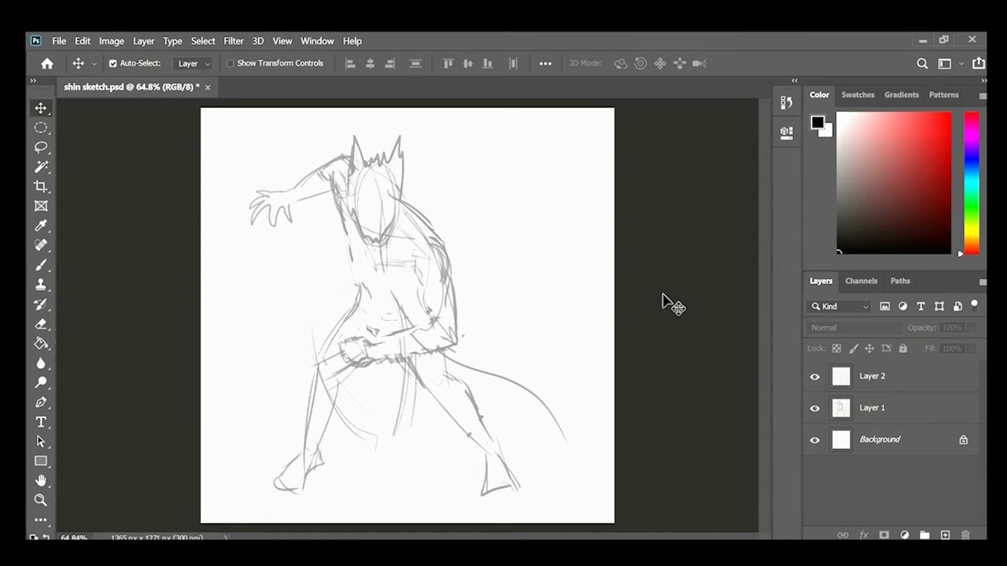
pyautogui.click(905, 403)
pyautogui.press('b')
pyautogui.moveTo(435, 384); pyautogui.dragTo(508, 478)
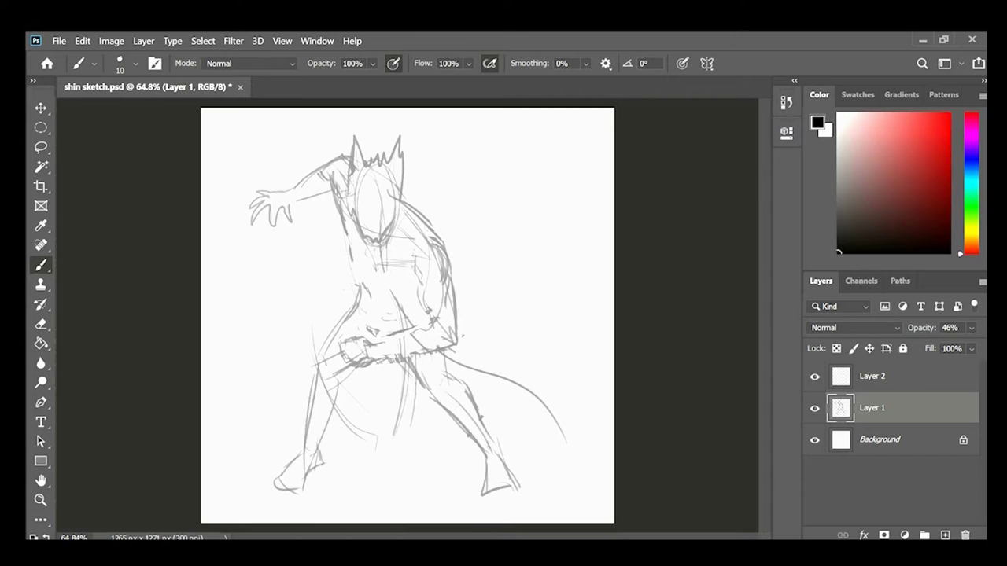
# Switch to a 5 px brush on Layer 2 and draw the creature's jaw, muzzle and nose
pyautogui.click(916, 376)
pyautogui.rightClick(356, 147)
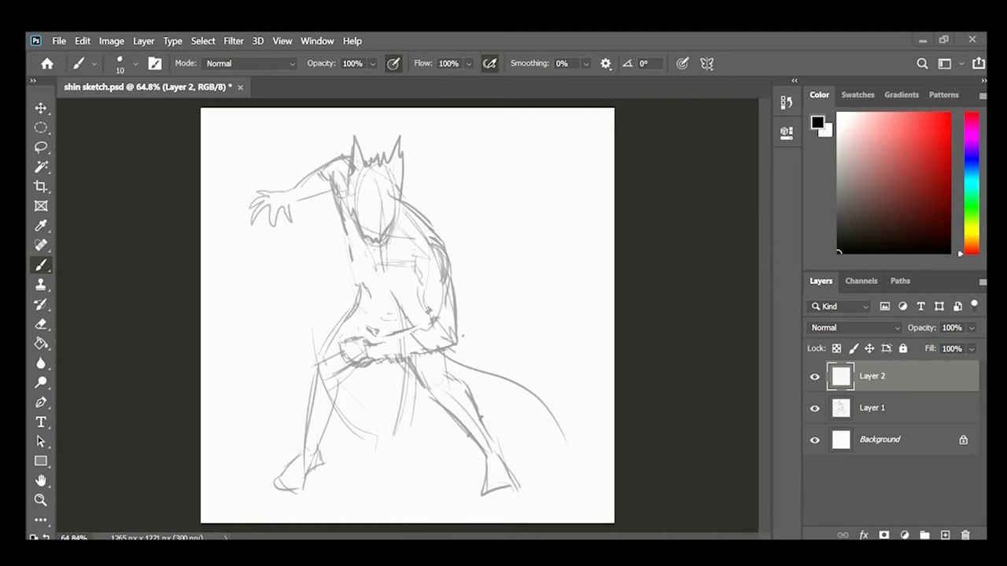
pyautogui.doubleClick(355, 147)
pyautogui.moveTo(350, 210); pyautogui.dragTo(368, 248)
pyautogui.moveTo(398, 206); pyautogui.dragTo(384, 253)
pyautogui.hotkey('ctrl', 'z')
pyautogui.moveTo(374, 218); pyautogui.dragTo(383, 223)
pyautogui.moveTo(376, 215); pyautogui.dragTo(376, 229)
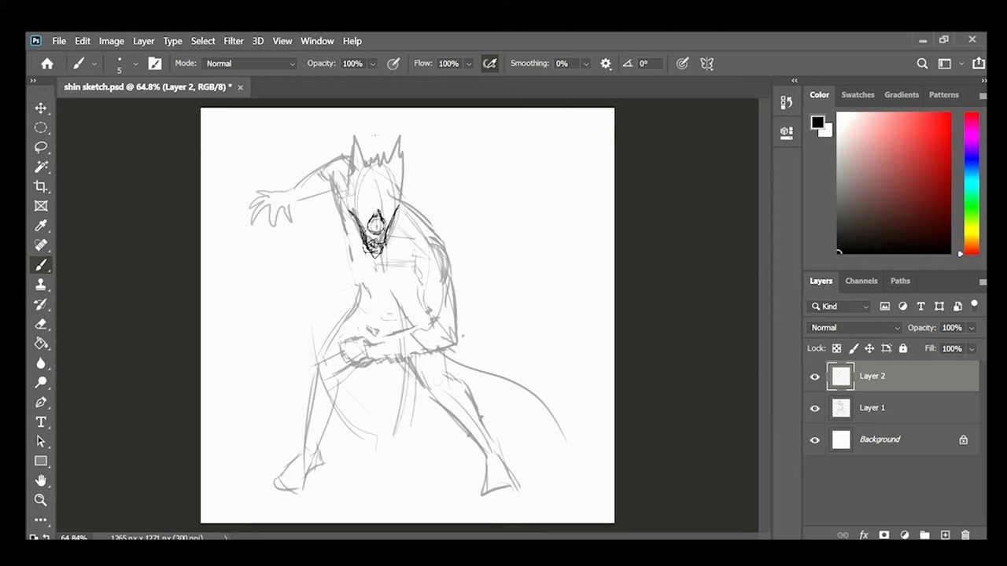
# Outline large pointed ears on both sides of the head, undoing the last unwanted strokes
pyautogui.moveTo(338, 144); pyautogui.dragTo(351, 200)
pyautogui.moveTo(407, 140); pyautogui.dragTo(398, 208)
pyautogui.moveTo(333, 154)
pyautogui.mouseDown()
pyautogui.moveTo(349, 181)
pyautogui.moveTo(343, 162)
pyautogui.mouseUp()
pyautogui.moveTo(414, 159)
pyautogui.mouseDown()
pyautogui.moveTo(400, 191)
pyautogui.moveTo(368, 212)
pyautogui.mouseUp()
pyautogui.hotkey('ctrl', 'z')
pyautogui.hotkey('ctrl', 'z')
pyautogui.hotkey('ctrl', 'z')
# Draw the nostrils and the left-hand eye, undoing and repeating strokes
pyautogui.moveTo(388, 195); pyautogui.dragTo(380, 212)
pyautogui.moveTo(353, 182); pyautogui.dragTo(383, 206)
pyautogui.hotkey('ctrl', 'z')
pyautogui.hotkey('ctrl', 'z')
pyautogui.hotkey('ctrl', 'z')
pyautogui.hotkey('ctrl', 'z')
pyautogui.moveTo(385, 207); pyautogui.dragTo(383, 215)
pyautogui.moveTo(352, 190); pyautogui.dragTo(393, 225)
pyautogui.hotkey('ctrl', 'z')
pyautogui.hotkey('ctrl', 'z')
pyautogui.moveTo(351, 197); pyautogui.dragTo(363, 211)
# Try long spiky strands beside the left-hand ear and undo them
pyautogui.moveTo(351, 191)
pyautogui.mouseDown()
pyautogui.moveTo(361, 208)
pyautogui.moveTo(323, 269)
pyautogui.moveTo(330, 228)
pyautogui.mouseUp()
pyautogui.moveTo(338, 181); pyautogui.dragTo(303, 170)
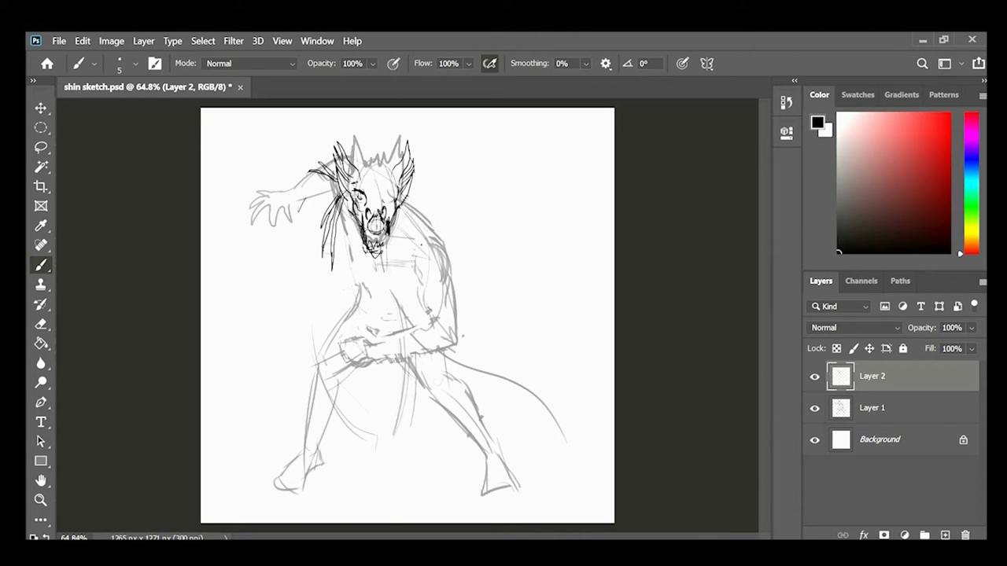
pyautogui.hotkey('ctrl', 'z')
pyautogui.hotkey('ctrl', 'z')
pyautogui.hotkey('ctrl', 'z')
# Add short inner horns, brow lines and the right-hand eye to the face
pyautogui.moveTo(365, 193); pyautogui.dragTo(373, 208)
pyautogui.moveTo(357, 160); pyautogui.dragTo(379, 207)
pyautogui.moveTo(395, 164); pyautogui.dragTo(384, 231)
pyautogui.hotkey('ctrl', 'z')
pyautogui.moveTo(396, 187); pyautogui.dragTo(385, 205)
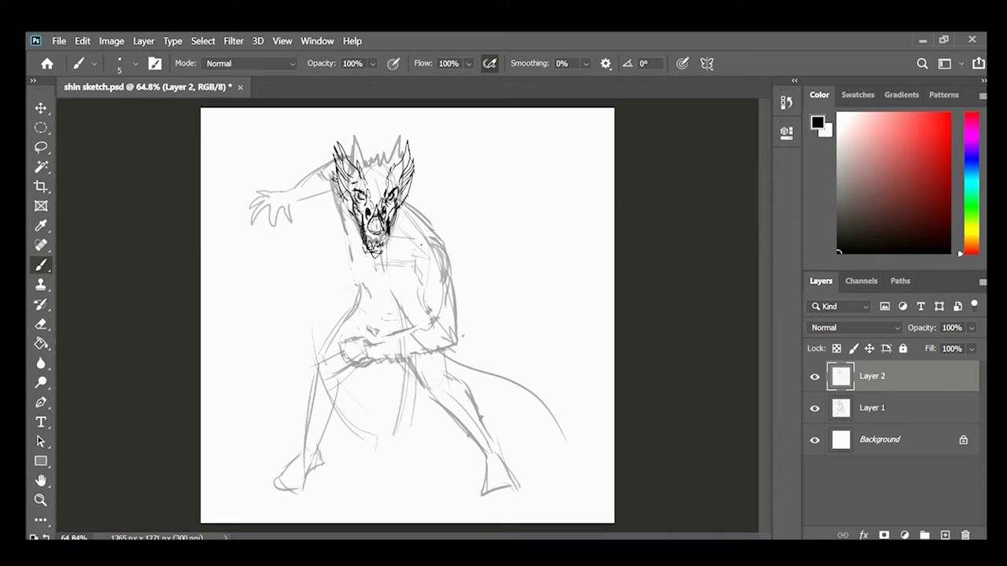
# Undo the latest strokes and redraw the lower jaw with small chin spikes
pyautogui.hotkey('ctrl', 'z')
pyautogui.hotkey('ctrl', 'z')
pyautogui.moveTo(363, 249); pyautogui.dragTo(387, 252)
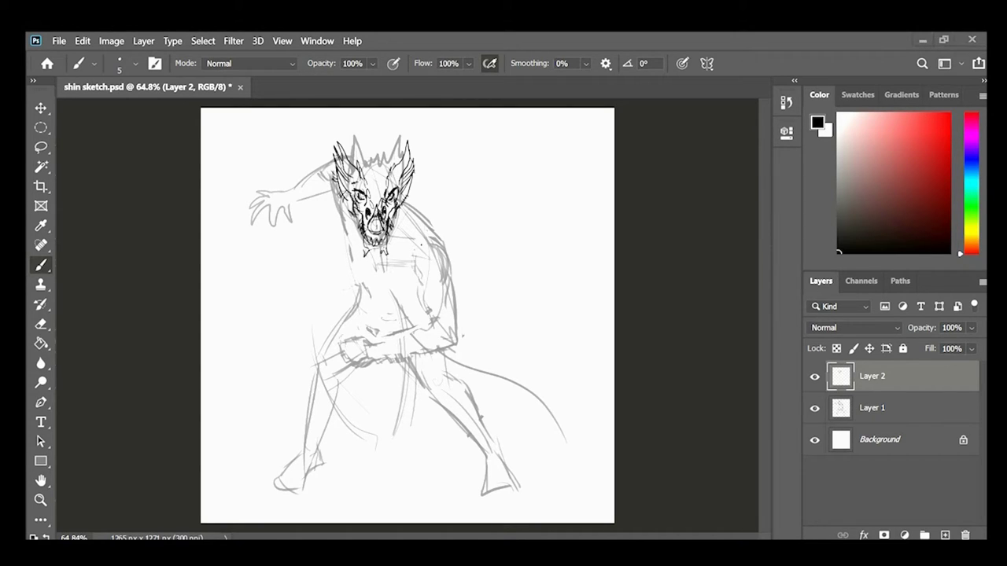
# Hide Layer 1 and replace the face's large outer ears with rough cheek spikes and a small forehead spike
pyautogui.click(815, 409)
pyautogui.moveTo(409, 154); pyautogui.dragTo(400, 203)
pyautogui.moveTo(339, 189)
pyautogui.mouseDown()
pyautogui.moveTo(350, 162)
pyautogui.moveTo(381, 192)
pyautogui.mouseUp()
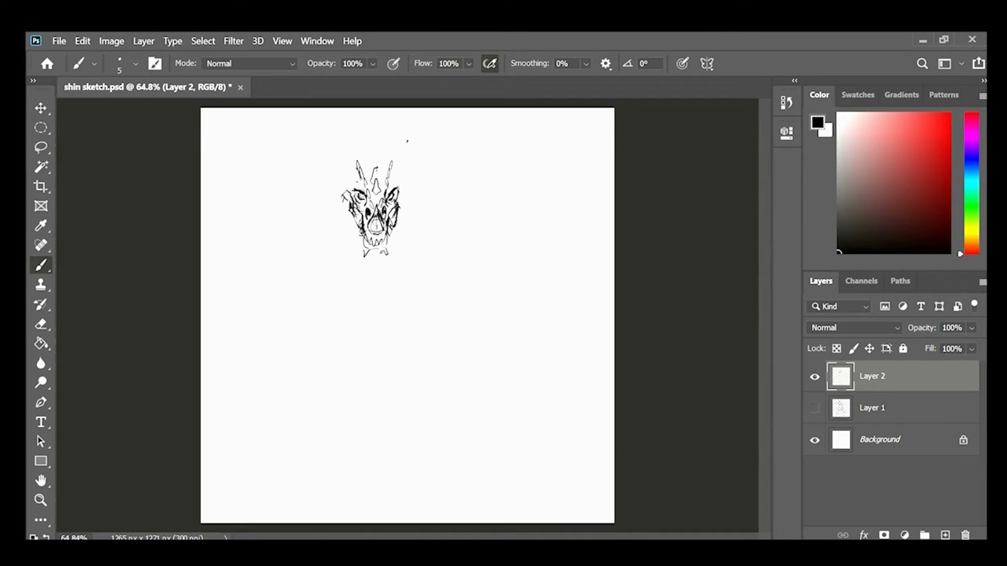
# Show Layer 1 and try new horn strokes on both sides of the head, undoing them
pyautogui.click(815, 408)
pyautogui.moveTo(388, 156)
pyautogui.mouseDown()
pyautogui.moveTo(384, 166)
pyautogui.moveTo(412, 138)
pyautogui.mouseUp()
pyautogui.moveTo(353, 179); pyautogui.dragTo(338, 144)
pyautogui.moveTo(400, 178); pyautogui.dragTo(407, 151)
pyautogui.hotkey('ctrl', 'z')
pyautogui.hotkey('ctrl', 'z')
pyautogui.hotkey('ctrl', 'z')
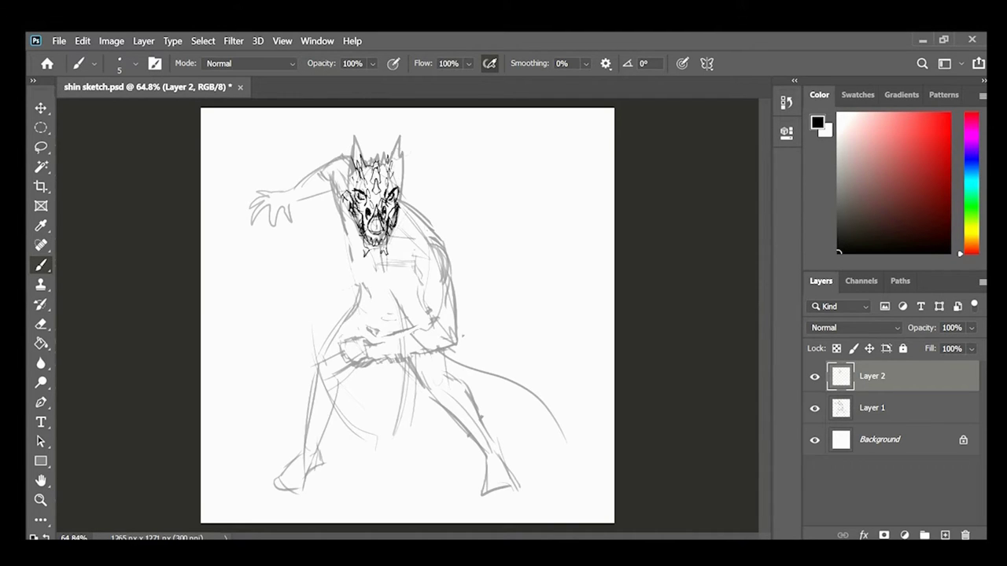
# Draw two long, outward-curving horns on top of the head and hide Layer 1
pyautogui.moveTo(352, 181); pyautogui.dragTo(332, 136)
pyautogui.moveTo(394, 179); pyautogui.dragTo(407, 135)
pyautogui.click(814, 408)
pyautogui.moveTo(333, 136); pyautogui.dragTo(355, 178)
pyautogui.hotkey('ctrl', 'z')
pyautogui.moveTo(413, 135)
pyautogui.mouseDown()
pyautogui.moveTo(398, 178)
pyautogui.moveTo(337, 190)
pyautogui.moveTo(412, 180)
pyautogui.mouseUp()
# Add jagged frill spikes along the outer sides of both horns and undo the last chin spikes
pyautogui.moveTo(343, 182); pyautogui.dragTo(329, 162)
pyautogui.hotkey('ctrl', 'z')
pyautogui.moveTo(334, 138)
pyautogui.mouseDown()
pyautogui.moveTo(336, 164)
pyautogui.moveTo(334, 152)
pyautogui.mouseUp()
pyautogui.hotkey('ctrl', 'z')
pyautogui.hotkey('ctrl', 'z')
pyautogui.moveTo(339, 181); pyautogui.dragTo(336, 161)
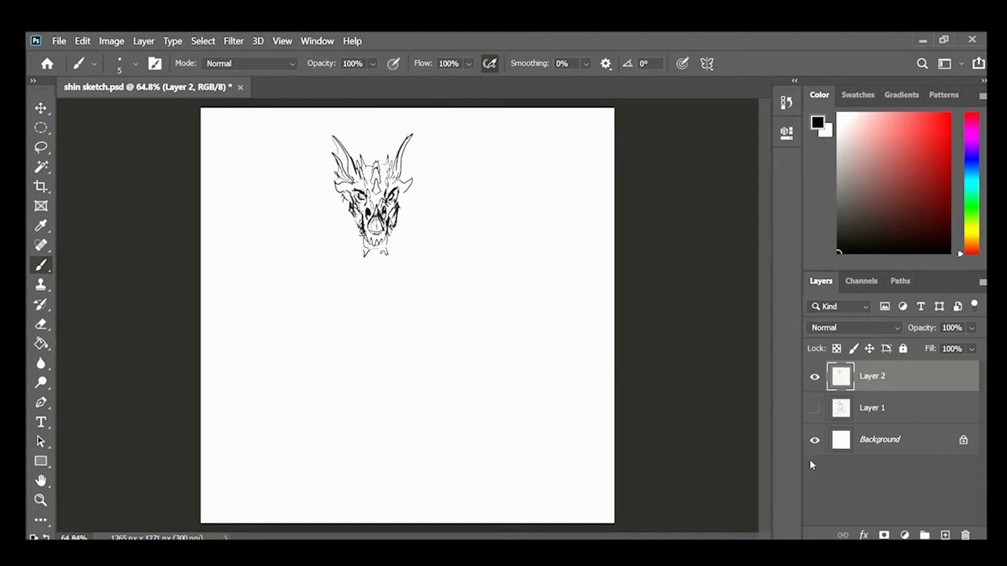
pyautogui.moveTo(397, 180); pyautogui.dragTo(410, 151)
pyautogui.moveTo(405, 180); pyautogui.dragTo(410, 163)
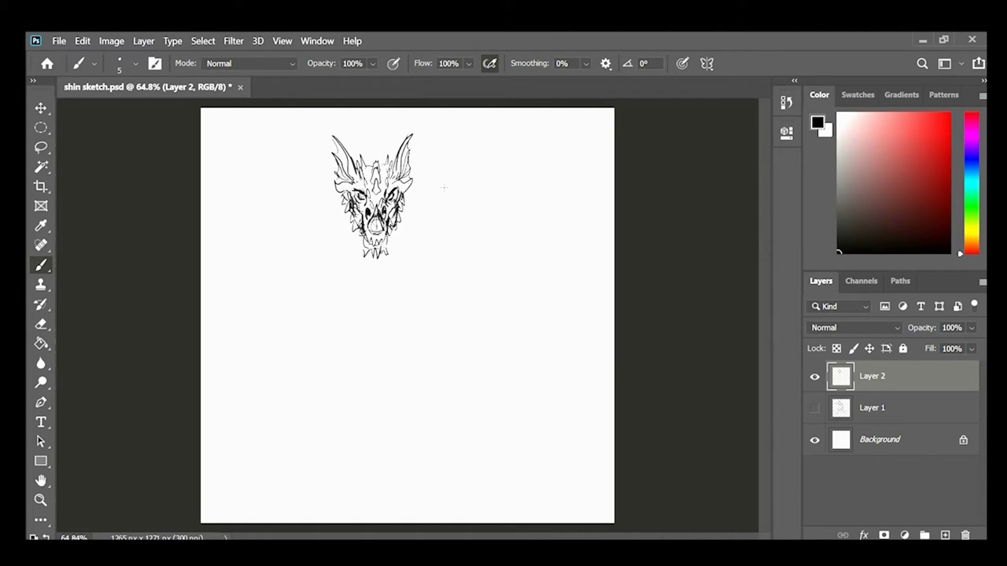
pyautogui.hotkey('ctrl', 'z')
pyautogui.hotkey('ctrl', 'z')
# Try new bridge and nostril lines on the snout and undo them
pyautogui.moveTo(366, 215)
pyautogui.mouseDown()
pyautogui.moveTo(370, 234)
pyautogui.moveTo(384, 234)
pyautogui.mouseUp()
pyautogui.moveTo(375, 187); pyautogui.dragTo(371, 211)
pyautogui.hotkey('ctrl', 'z')
pyautogui.moveTo(378, 189); pyautogui.dragTo(383, 212)
pyautogui.moveTo(370, 217)
pyautogui.mouseDown()
pyautogui.moveTo(382, 218)
pyautogui.moveTo(369, 229)
pyautogui.mouseUp()
pyautogui.hotkey('ctrl', 'z')
pyautogui.hotkey('ctrl', 'z')
pyautogui.hotkey('ctrl', 'z')
pyautogui.hotkey('ctrl', 'z')
# Rework the snout with a heavier rounded nose, undoing the misplaced bridge and nostril strokes
pyautogui.moveTo(384, 219); pyautogui.dragTo(382, 228)
pyautogui.moveTo(376, 189); pyautogui.dragTo(370, 212)
pyautogui.moveTo(377, 191)
pyautogui.mouseDown()
pyautogui.moveTo(383, 213)
pyautogui.moveTo(368, 217)
pyautogui.mouseUp()
pyautogui.hotkey('ctrl', 'z')
pyautogui.hotkey('ctrl', 'z')
pyautogui.hotkey('ctrl', 'z')
pyautogui.hotkey('ctrl', 'z')
pyautogui.moveTo(384, 207); pyautogui.dragTo(383, 216)
pyautogui.moveTo(370, 220); pyautogui.dragTo(382, 230)
pyautogui.moveTo(374, 188); pyautogui.dragTo(379, 192)
pyautogui.hotkey('ctrl', 'z')
pyautogui.hotkey('ctrl', 'z')
pyautogui.hotkey('ctrl', 'z')
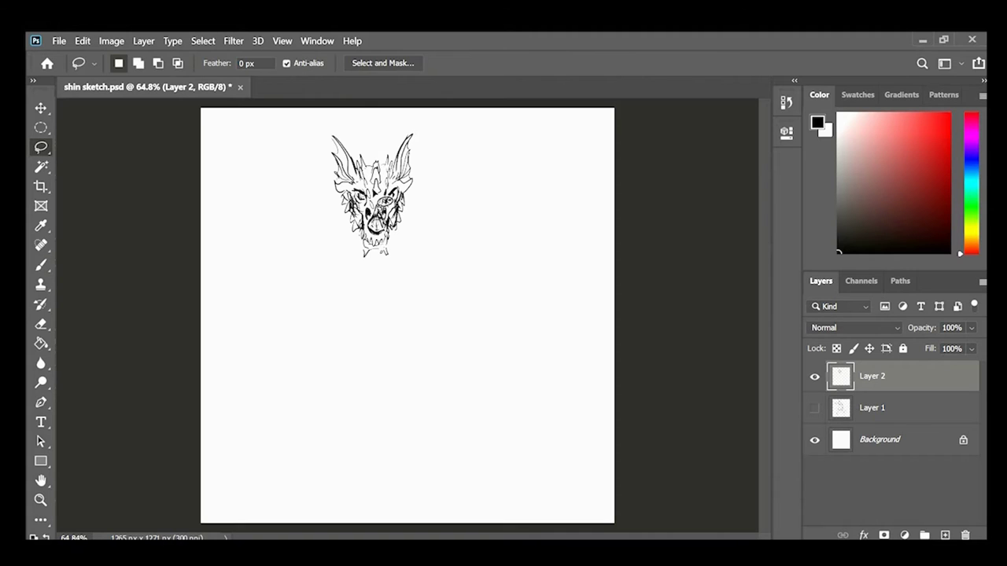
# Show Layer 1 and handwrite the note "3 fingers" in the empty area beside the figure
pyautogui.click(815, 408)
pyautogui.moveTo(485, 210); pyautogui.dragTo(486, 227)
pyautogui.moveTo(525, 204); pyautogui.dragTo(517, 226)
pyautogui.moveTo(569, 202); pyautogui.dragTo(560, 212)
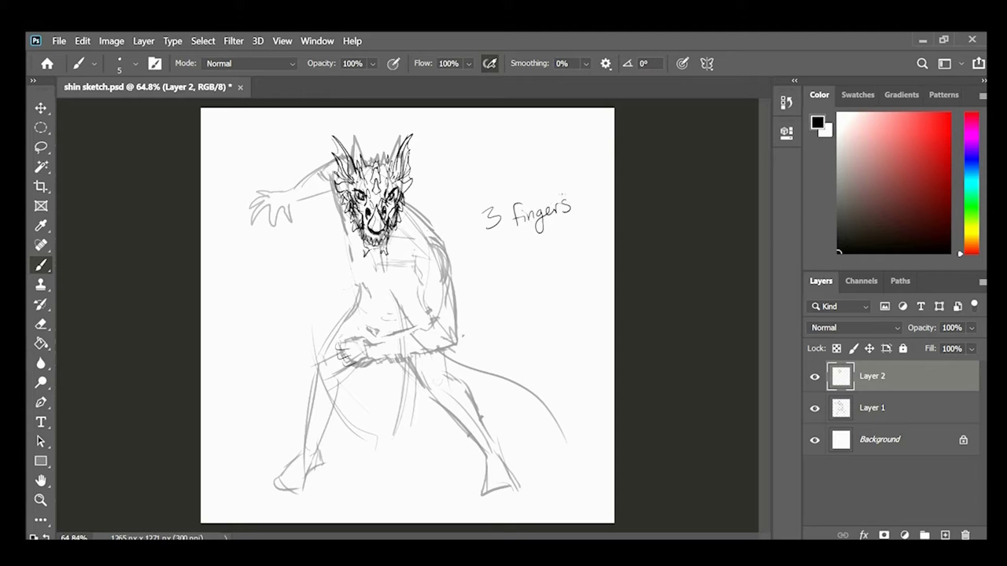
# Change the handwritten note to "4 fingers" and sketch a small spread hand above it
pyautogui.moveTo(488, 210); pyautogui.dragTo(489, 228)
pyautogui.moveTo(489, 212); pyautogui.dragTo(497, 228)
pyautogui.moveTo(521, 163)
pyautogui.mouseDown()
pyautogui.moveTo(532, 172)
pyautogui.moveTo(548, 159)
pyautogui.mouseUp()
pyautogui.moveTo(551, 160); pyautogui.dragTo(554, 181)
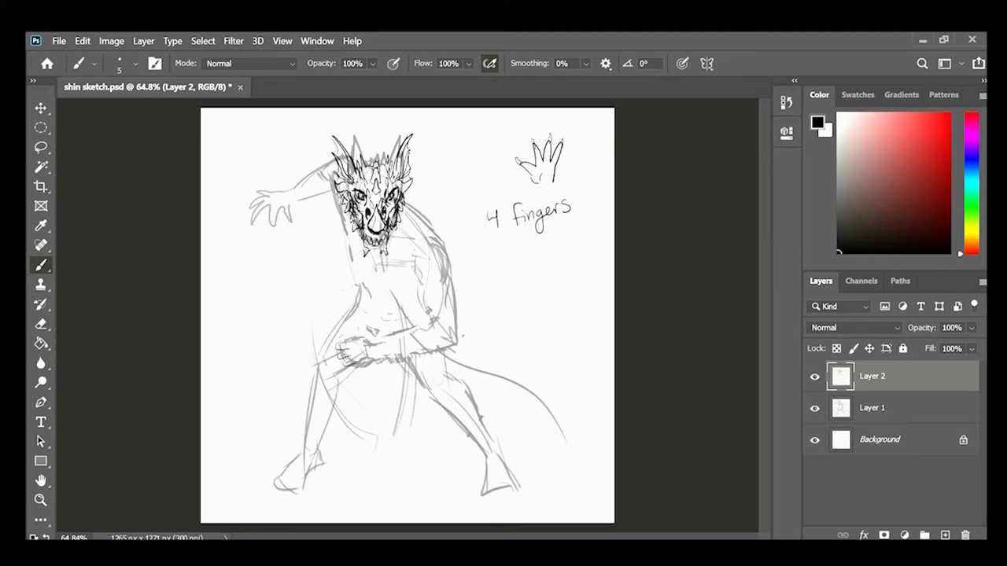
pyautogui.hotkey('ctrl', 'shift', 'z')
pyautogui.hotkey('ctrl', 'shift', 'z')
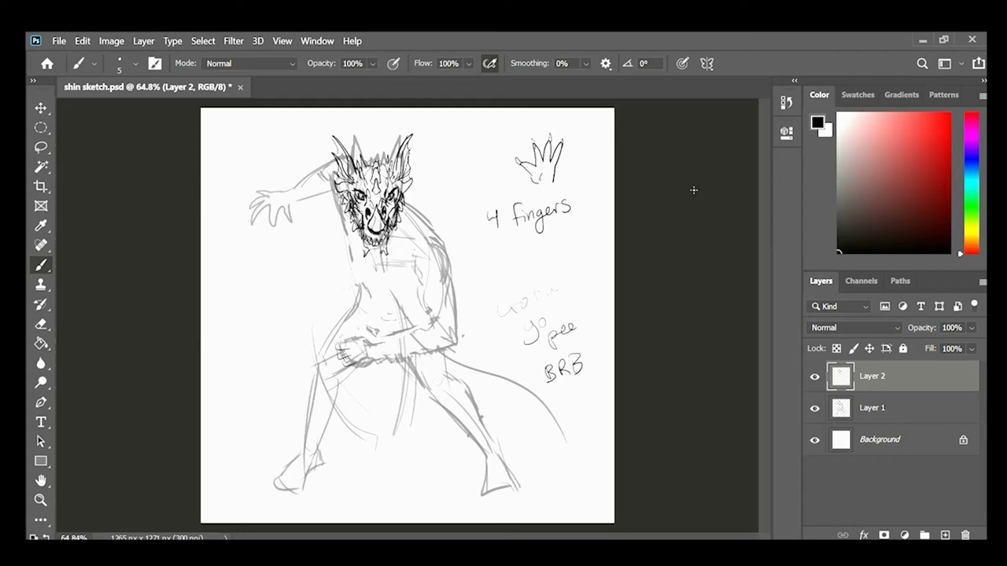
# Lasso and delete the handwritten "BRB" message beside the figure, clear the selection and return to the Brush
pyautogui.press('l')
pyautogui.moveTo(582, 245)
pyautogui.mouseDown()
pyautogui.moveTo(583, 406)
pyautogui.moveTo(604, 382)
pyautogui.mouseUp()
pyautogui.press('Delete')
pyautogui.hotkey('ctrl', 'd')
pyautogui.press('b')
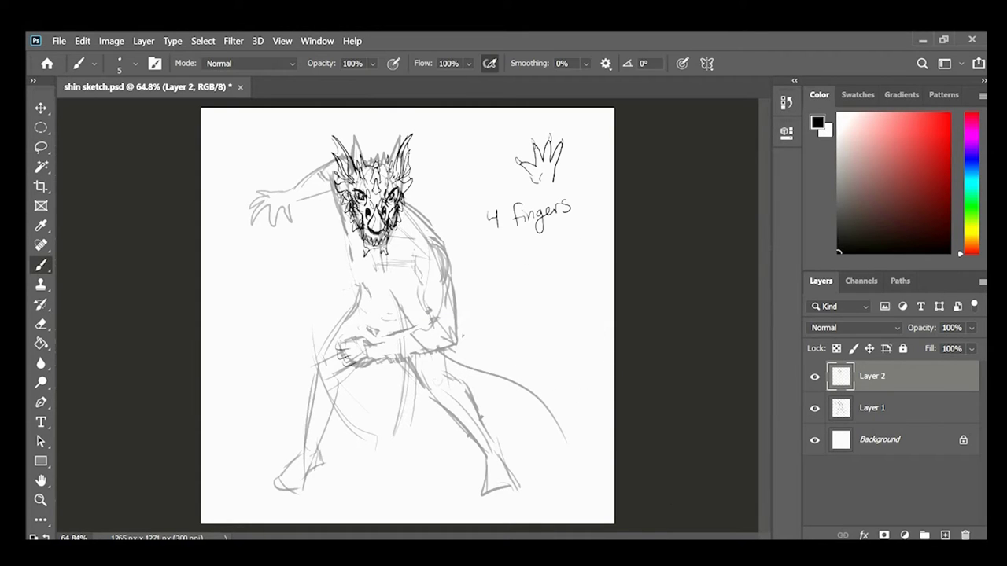
# Try a rough oval shield over the lowered fist and erase it
pyautogui.moveTo(358, 284); pyautogui.dragTo(394, 425)
pyautogui.moveTo(393, 425); pyautogui.dragTo(338, 287)
pyautogui.moveTo(339, 409); pyautogui.dragTo(411, 386)
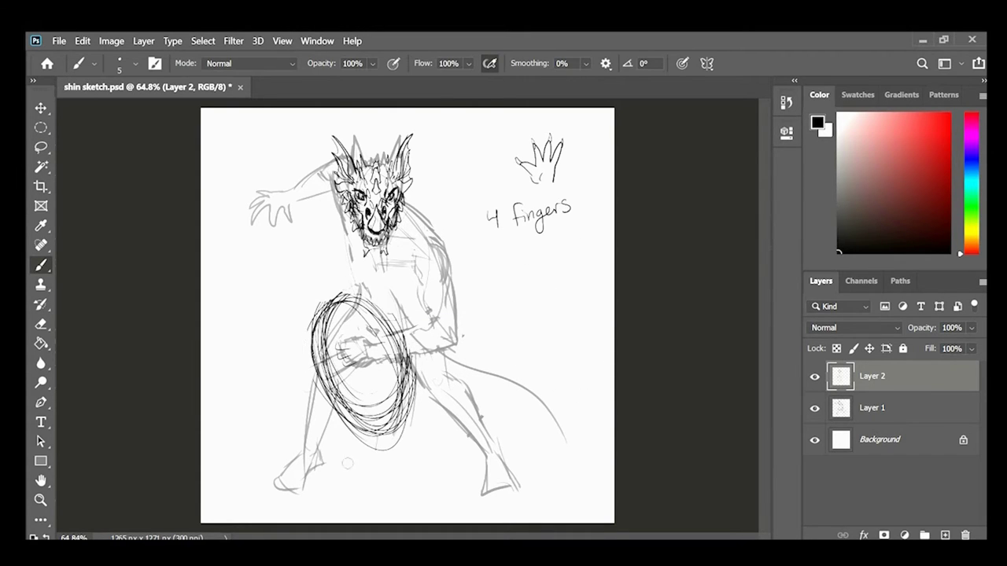
pyautogui.press('e')
pyautogui.moveTo(362, 303); pyautogui.dragTo(393, 361)
# Sketch a pointed heater shield with a peaked upper edge over the lowered fist
pyautogui.press('b')
pyautogui.moveTo(305, 324); pyautogui.dragTo(385, 436)
pyautogui.moveTo(387, 302); pyautogui.dragTo(386, 432)
pyautogui.moveTo(412, 362); pyautogui.dragTo(389, 445)
pyautogui.moveTo(346, 297)
pyautogui.mouseDown()
pyautogui.moveTo(317, 318)
pyautogui.moveTo(346, 293)
pyautogui.moveTo(387, 299)
pyautogui.mouseUp()
pyautogui.moveTo(382, 286)
pyautogui.mouseDown()
pyautogui.moveTo(339, 279)
pyautogui.moveTo(299, 317)
pyautogui.mouseUp()
pyautogui.moveTo(315, 329); pyautogui.dragTo(353, 409)
pyautogui.moveTo(403, 333); pyautogui.dragTo(403, 374)
# Strengthen the shield's side edges and lower point with heavier lines, undoing stray strokes
pyautogui.moveTo(350, 338); pyautogui.dragTo(374, 406)
pyautogui.moveTo(316, 363); pyautogui.dragTo(386, 348)
pyautogui.moveTo(389, 298)
pyautogui.mouseDown()
pyautogui.moveTo(399, 375)
pyautogui.moveTo(366, 419)
pyautogui.moveTo(340, 402)
pyautogui.mouseUp()
pyautogui.moveTo(401, 361)
pyautogui.mouseDown()
pyautogui.moveTo(414, 406)
pyautogui.moveTo(387, 426)
pyautogui.mouseUp()
pyautogui.moveTo(391, 299)
pyautogui.mouseDown()
pyautogui.moveTo(380, 474)
pyautogui.moveTo(338, 417)
pyautogui.mouseUp()
pyautogui.moveTo(302, 321)
pyautogui.mouseDown()
pyautogui.moveTo(417, 469)
pyautogui.moveTo(431, 468)
pyautogui.mouseUp()
pyautogui.hotkey('ctrl', 'z')
pyautogui.moveTo(391, 446); pyautogui.dragTo(428, 465)
pyautogui.moveTo(396, 401); pyautogui.dragTo(387, 439)
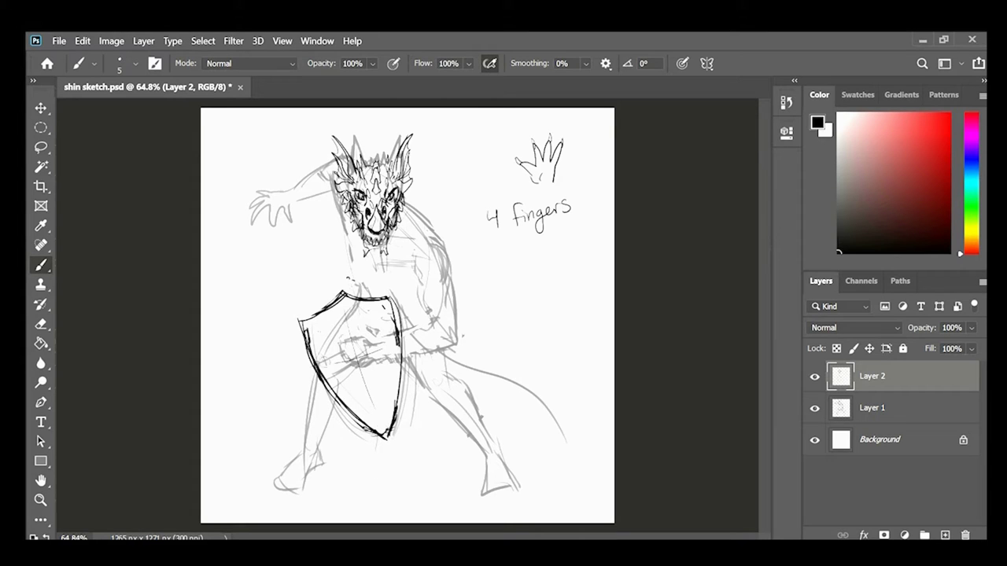
# Draw an inner outline parallel to the shield's edges to form a rim
pyautogui.moveTo(307, 327); pyautogui.dragTo(344, 304)
pyautogui.hotkey('ctrl', 'z')
pyautogui.moveTo(343, 303); pyautogui.dragTo(387, 307)
pyautogui.moveTo(307, 326); pyautogui.dragTo(378, 422)
pyautogui.moveTo(384, 306); pyautogui.dragTo(383, 421)
pyautogui.moveTo(343, 305); pyautogui.dragTo(387, 307)
pyautogui.moveTo(308, 327)
pyautogui.mouseDown()
pyautogui.moveTo(344, 305)
pyautogui.moveTo(330, 389)
pyautogui.mouseUp()
# Reinforce the shield's upper outer edge and add small round rivets all along the rim
pyautogui.moveTo(299, 323)
pyautogui.mouseDown()
pyautogui.moveTo(349, 404)
pyautogui.moveTo(321, 374)
pyautogui.moveTo(381, 297)
pyautogui.moveTo(341, 290)
pyautogui.mouseUp()
pyautogui.moveTo(341, 289)
pyautogui.mouseDown()
pyautogui.moveTo(395, 299)
pyautogui.moveTo(374, 302)
pyautogui.mouseUp()
pyautogui.moveTo(385, 301); pyautogui.dragTo(386, 304)
pyautogui.moveTo(309, 347); pyautogui.dragTo(311, 350)
pyautogui.moveTo(315, 359); pyautogui.dragTo(317, 363)
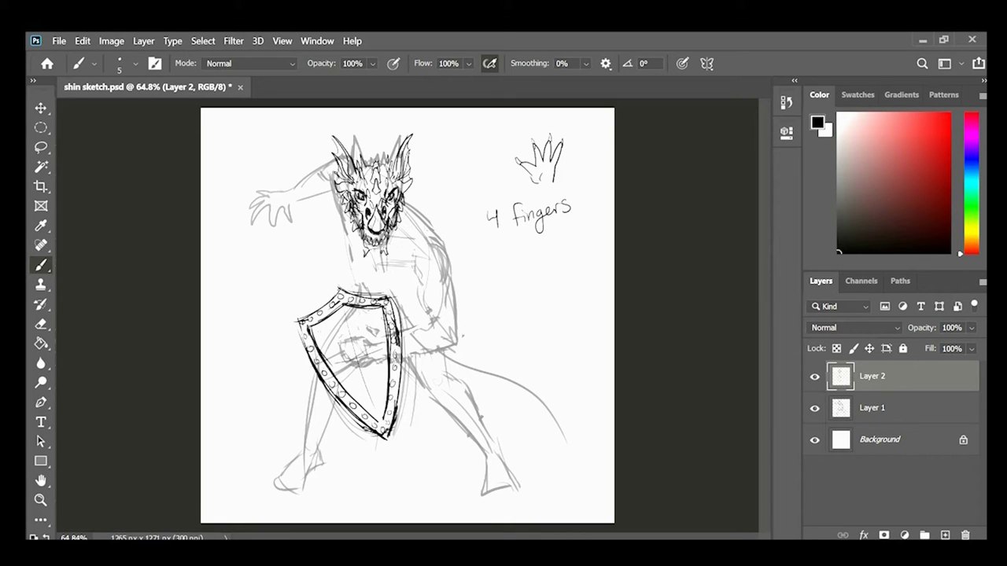
# Sketch a central ridge and curved cross lines on the shield's face
pyautogui.moveTo(352, 309)
pyautogui.mouseDown()
pyautogui.moveTo(340, 345)
pyautogui.moveTo(373, 402)
pyautogui.mouseUp()
pyautogui.moveTo(328, 369)
pyautogui.mouseDown()
pyautogui.moveTo(386, 355)
pyautogui.moveTo(372, 403)
pyautogui.mouseUp()
pyautogui.moveTo(331, 370); pyautogui.dragTo(393, 353)
pyautogui.moveTo(311, 327); pyautogui.dragTo(356, 371)
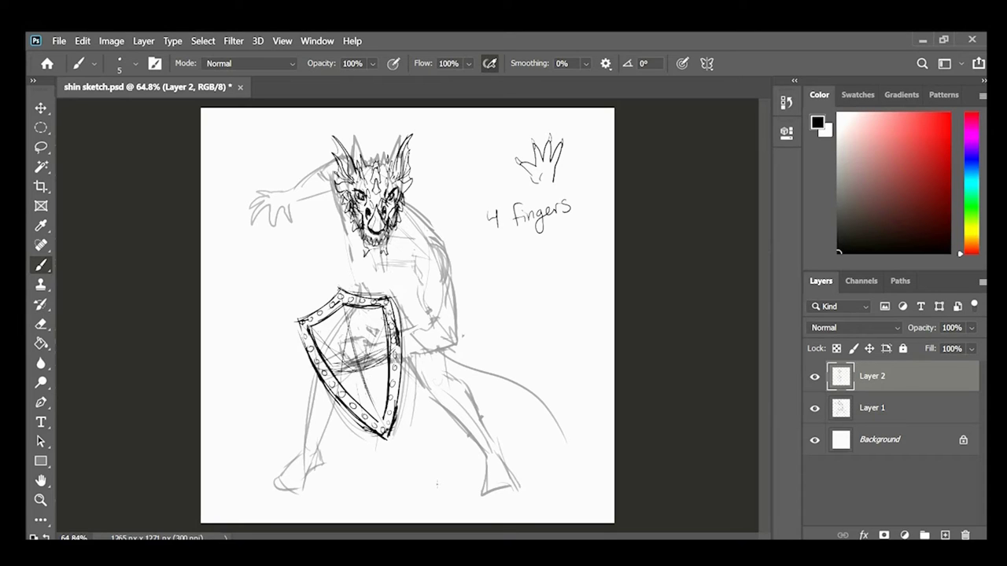
# Sketch the torso's left-hand side and the right-hand shoulder edge of a vest, undoing the last strokes
pyautogui.moveTo(404, 264)
pyautogui.mouseDown()
pyautogui.moveTo(450, 245)
pyautogui.moveTo(424, 288)
pyautogui.mouseUp()
pyautogui.moveTo(346, 214); pyautogui.dragTo(354, 292)
pyautogui.moveTo(406, 266)
pyautogui.mouseDown()
pyautogui.moveTo(450, 228)
pyautogui.moveTo(453, 248)
pyautogui.mouseUp()
pyautogui.moveTo(402, 200); pyautogui.dragTo(447, 247)
pyautogui.hotkey('ctrl', 'z')
pyautogui.hotkey('ctrl', 'z')
# Redraw the vest's shoulder and side edges, checking them with Layer 1 hidden and undoing stray strokes
pyautogui.moveTo(406, 252); pyautogui.dragTo(447, 244)
pyautogui.moveTo(338, 190); pyautogui.dragTo(357, 289)
pyautogui.click(815, 408)
pyautogui.click(815, 408)
pyautogui.hotkey('ctrl', 'z')
pyautogui.hotkey('ctrl', 'z')
pyautogui.moveTo(406, 211)
pyautogui.mouseDown()
pyautogui.moveTo(391, 246)
pyautogui.moveTo(419, 232)
pyautogui.mouseUp()
pyautogui.hotkey('ctrl', 'z')
# Draw the vest's front opening and lapel edges from the neck to the shield, and hide Layer 1
pyautogui.moveTo(378, 251); pyautogui.dragTo(371, 298)
pyautogui.moveTo(367, 252); pyautogui.dragTo(371, 292)
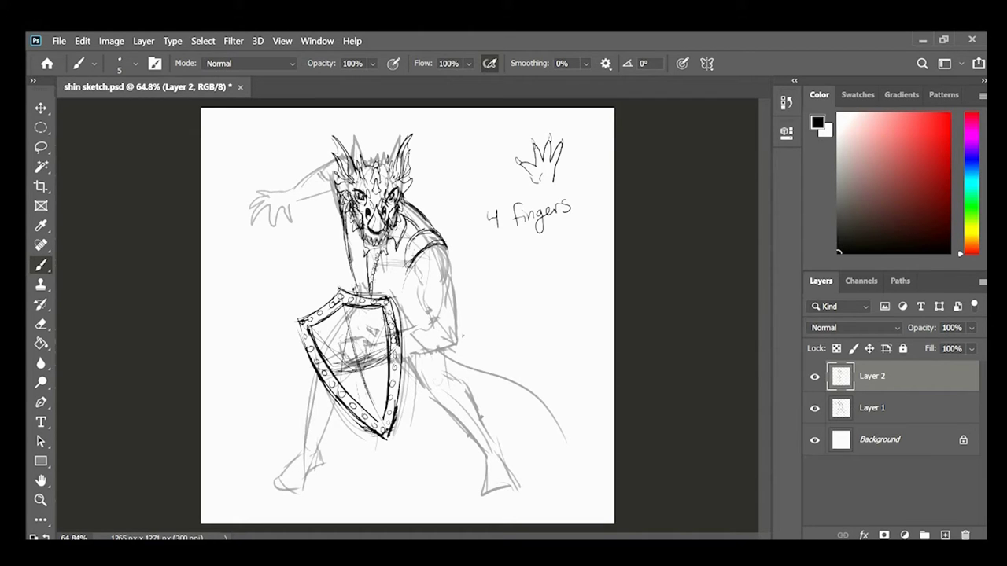
pyautogui.moveTo(414, 236); pyautogui.dragTo(387, 296)
pyautogui.moveTo(363, 225); pyautogui.dragTo(352, 294)
pyautogui.click(814, 408)
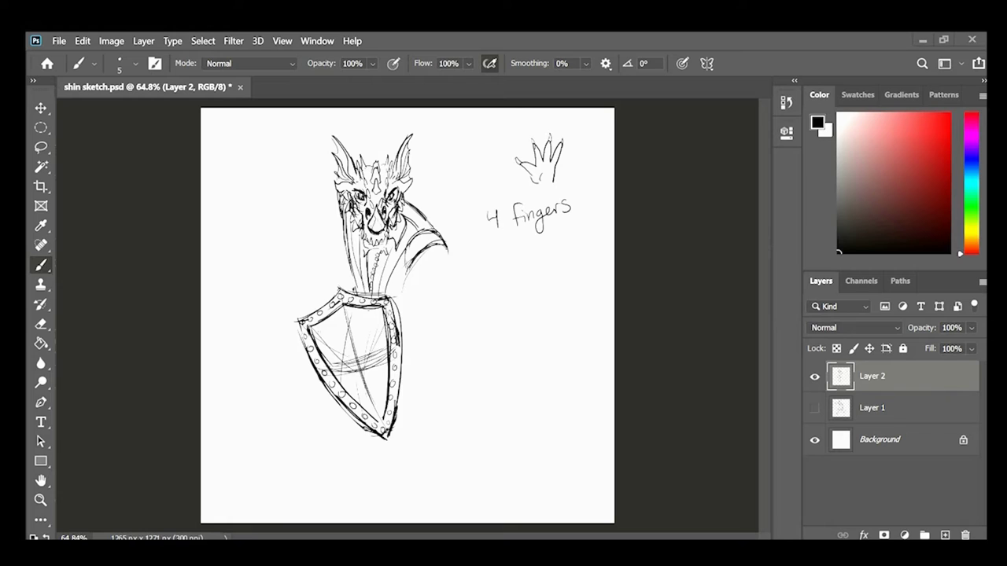
# Show Layer 1 and add waist lines on both sides of the shield's upper part
pyautogui.click(814, 408)
pyautogui.moveTo(393, 316); pyautogui.dragTo(424, 304)
pyautogui.moveTo(399, 330)
pyautogui.mouseDown()
pyautogui.moveTo(427, 321)
pyautogui.moveTo(379, 334)
pyautogui.mouseUp()
pyautogui.moveTo(340, 291); pyautogui.dragTo(357, 284)
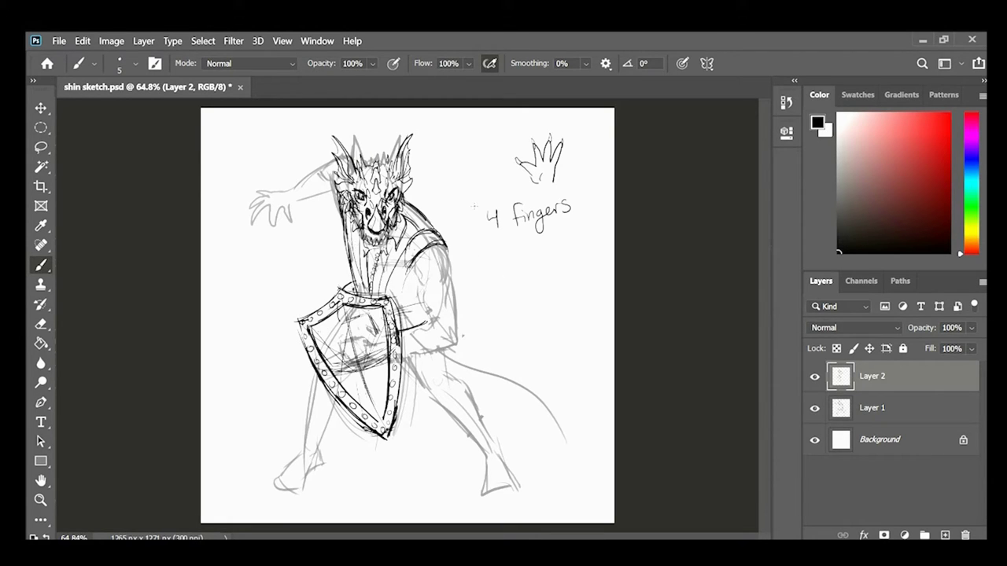
# Outline the bent shield arm's sleeve with small chain links from the shoulder to the shield
pyautogui.moveTo(412, 269)
pyautogui.mouseDown()
pyautogui.moveTo(424, 312)
pyautogui.moveTo(411, 328)
pyautogui.mouseUp()
pyautogui.moveTo(446, 247); pyautogui.dragTo(456, 340)
pyautogui.moveTo(404, 357); pyautogui.dragTo(456, 342)
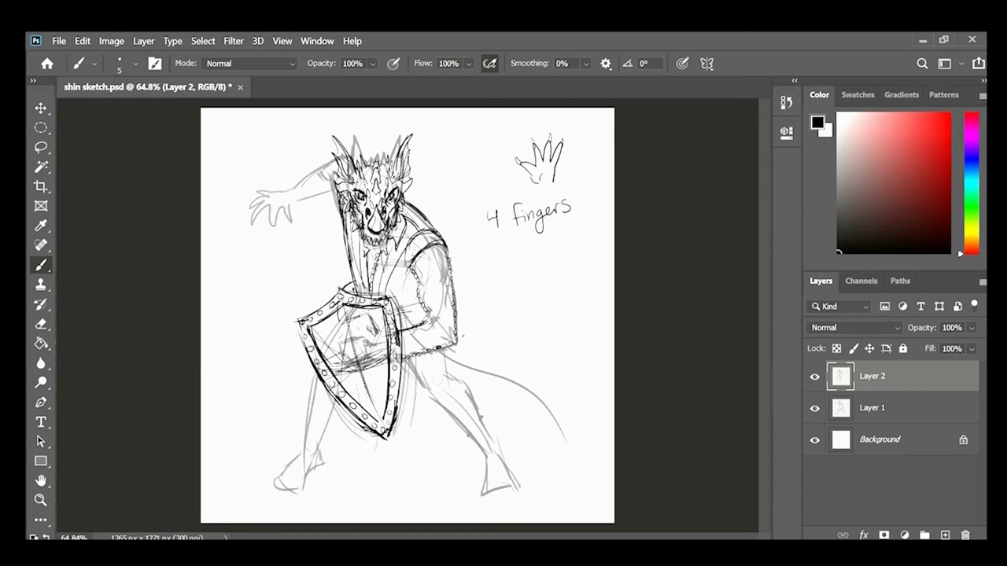
pyautogui.moveTo(410, 270); pyautogui.dragTo(421, 255)
# Hide Layer 1 and handwrite "Fill w/ chainmael" inside the bent arm's sleeve
pyautogui.click(814, 408)
pyautogui.moveTo(411, 348); pyautogui.dragTo(416, 338)
pyautogui.moveTo(417, 345); pyautogui.dragTo(423, 335)
pyautogui.moveTo(429, 330); pyautogui.dragTo(439, 320)
pyautogui.moveTo(434, 309); pyautogui.dragTo(437, 259)
pyautogui.moveTo(442, 338); pyautogui.dragTo(445, 335)
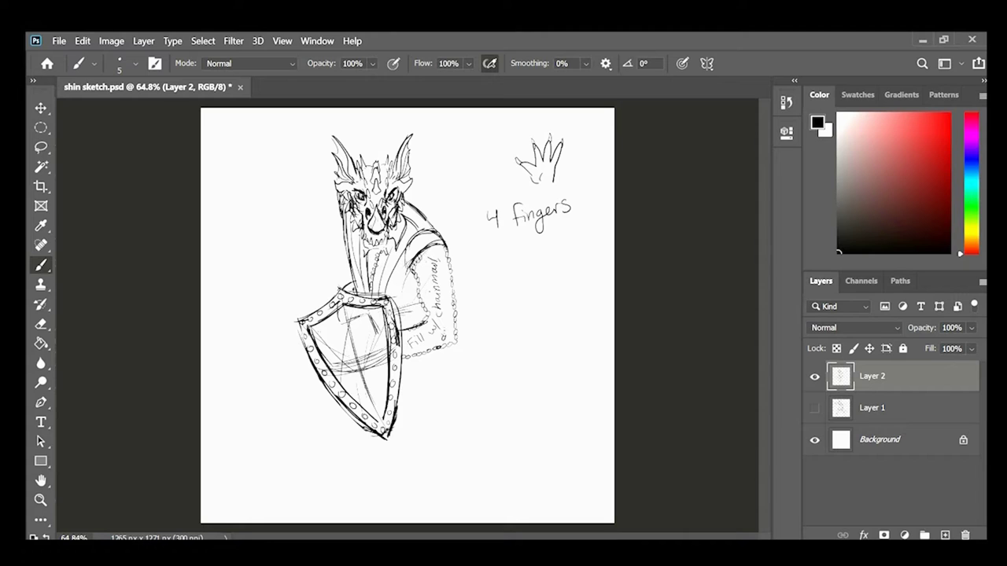
# Show Layer 1, outline the raised arm's short sleeve with chain links, and hide the layer again
pyautogui.click(814, 407)
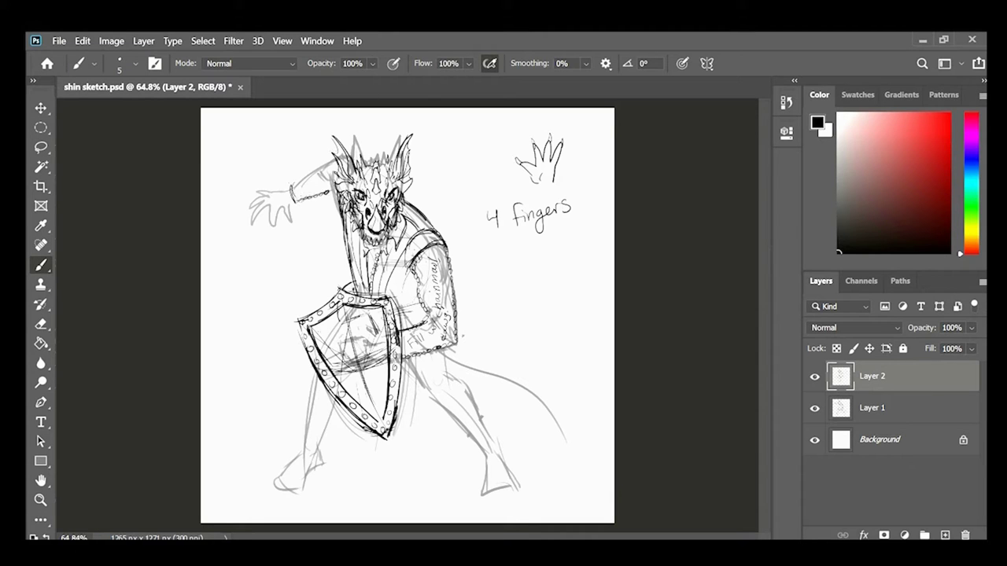
pyautogui.moveTo(338, 156); pyautogui.dragTo(337, 181)
pyautogui.moveTo(335, 159); pyautogui.dragTo(312, 176)
pyautogui.click(814, 407)
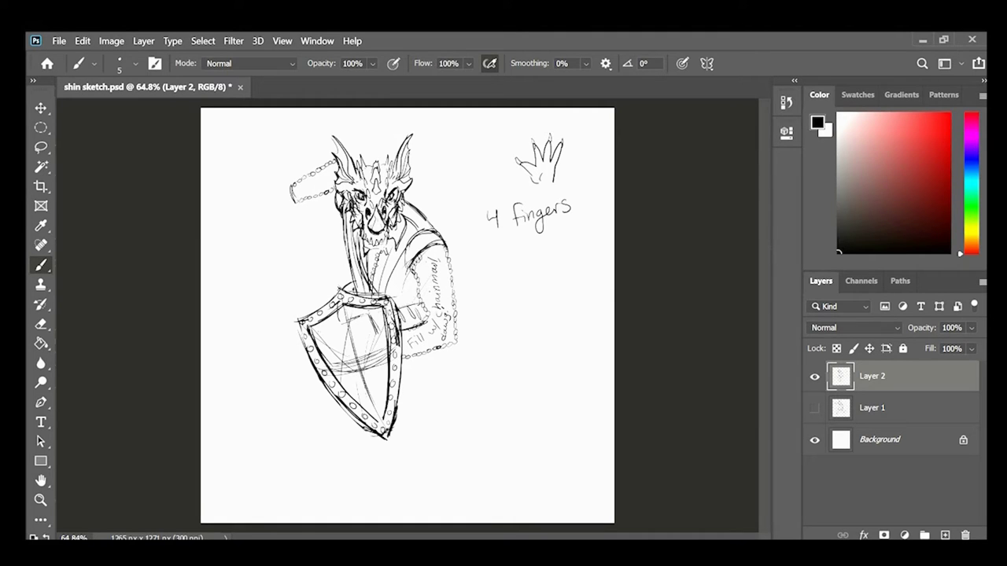
# Show Layer 1, draw a chain-link hem below the bent arm and letter "CHAINZ" inside it
pyautogui.click(814, 408)
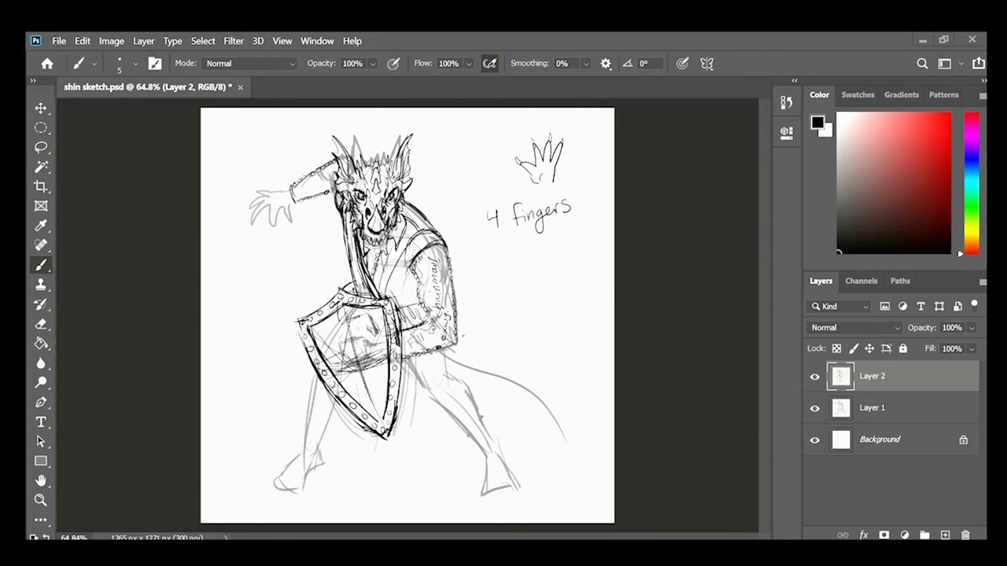
pyautogui.moveTo(400, 386); pyautogui.dragTo(445, 375)
pyautogui.moveTo(409, 387)
pyautogui.mouseDown()
pyautogui.moveTo(449, 374)
pyautogui.moveTo(410, 376)
pyautogui.mouseUp()
pyautogui.moveTo(414, 365); pyautogui.dragTo(414, 375)
pyautogui.moveTo(418, 374); pyautogui.dragTo(422, 373)
pyautogui.moveTo(426, 373); pyautogui.dragTo(430, 362)
pyautogui.moveTo(431, 362); pyautogui.dragTo(438, 372)
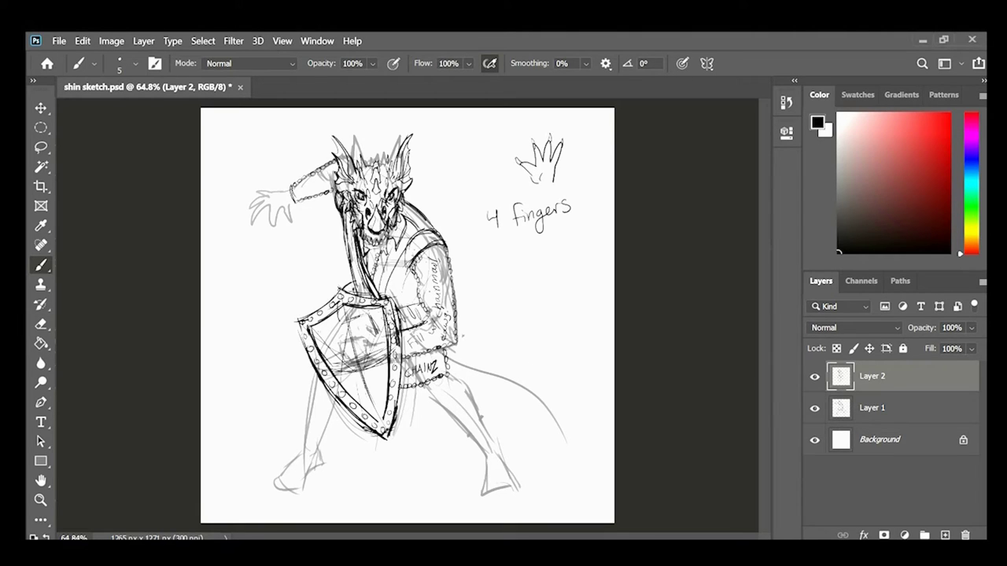
# Draw the tapering tail with spikes and scale markings along it, and hide Layer 1
pyautogui.moveTo(456, 348)
pyautogui.mouseDown()
pyautogui.moveTo(549, 396)
pyautogui.moveTo(560, 422)
pyautogui.mouseUp()
pyautogui.moveTo(456, 355)
pyautogui.mouseDown()
pyautogui.moveTo(565, 428)
pyautogui.moveTo(540, 398)
pyautogui.mouseUp()
pyautogui.click(815, 408)
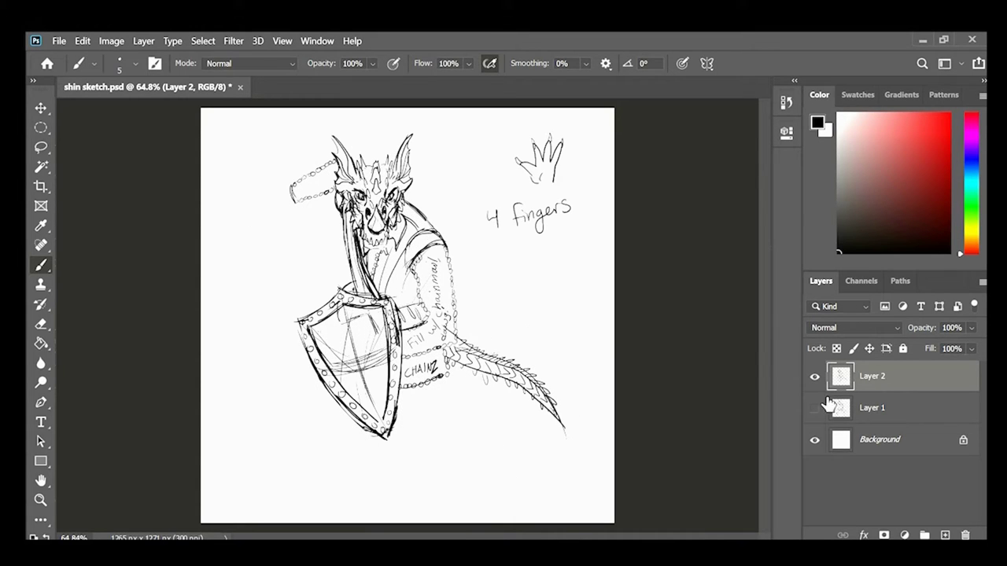
# Show Layer 1 and outline the right-hand leg from the chain hem to the ankle, undoing stray strokes
pyautogui.click(815, 408)
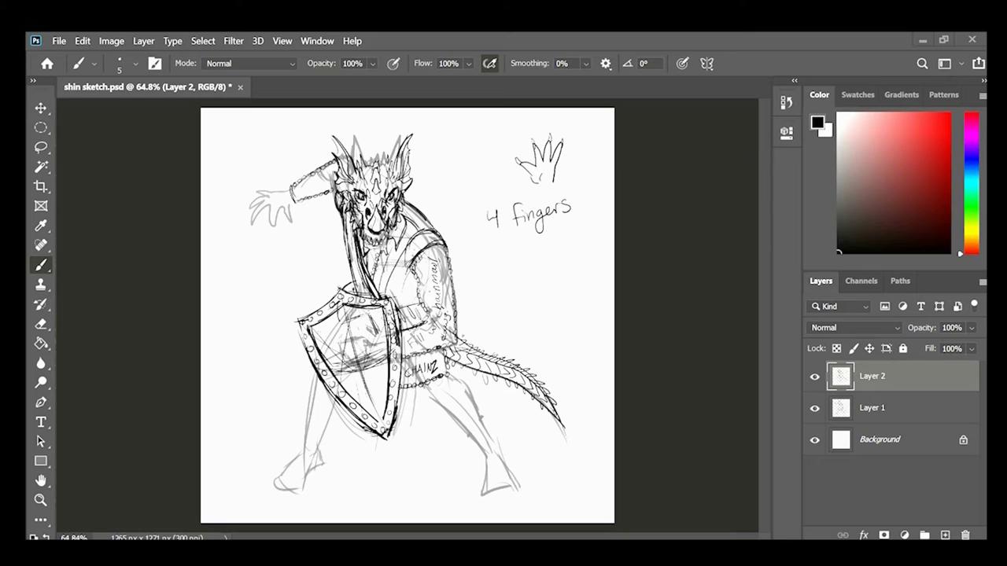
pyautogui.moveTo(427, 387)
pyautogui.mouseDown()
pyautogui.moveTo(450, 379)
pyautogui.moveTo(437, 389)
pyautogui.mouseUp()
pyautogui.moveTo(429, 393); pyautogui.dragTo(480, 446)
pyautogui.hotkey('ctrl', 'z')
pyautogui.moveTo(451, 380); pyautogui.dragTo(496, 442)
pyautogui.moveTo(431, 393); pyautogui.dragTo(489, 454)
pyautogui.hotkey('ctrl', 'z')
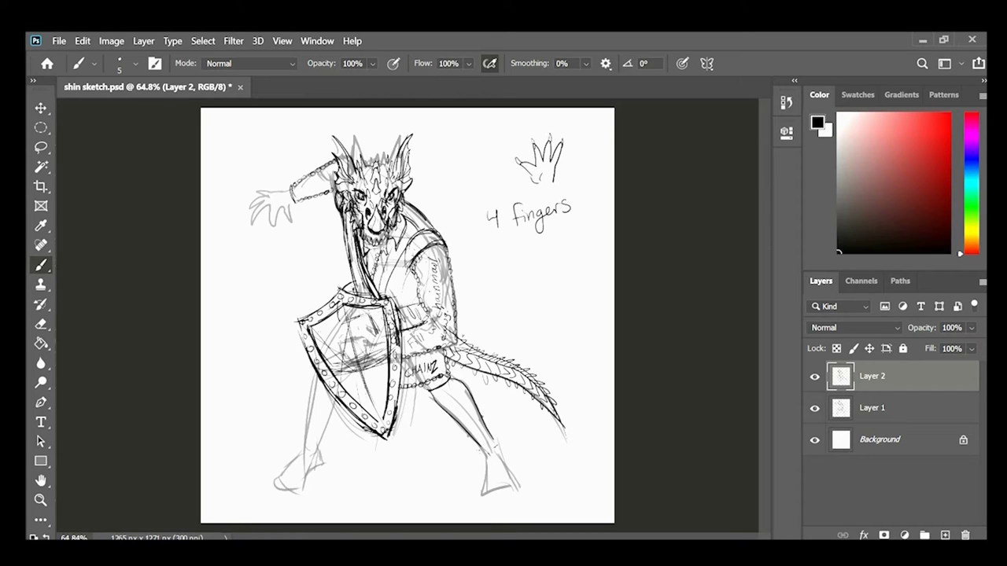
# Draw a clawed, scaly foot with a spiked ankle on the right-hand leg and hide Layer 1
pyautogui.moveTo(485, 453)
pyautogui.mouseDown()
pyautogui.moveTo(478, 494)
pyautogui.moveTo(507, 497)
pyautogui.mouseUp()
pyautogui.moveTo(501, 454); pyautogui.dragTo(519, 492)
pyautogui.moveTo(498, 448); pyautogui.dragTo(501, 454)
pyautogui.click(814, 408)
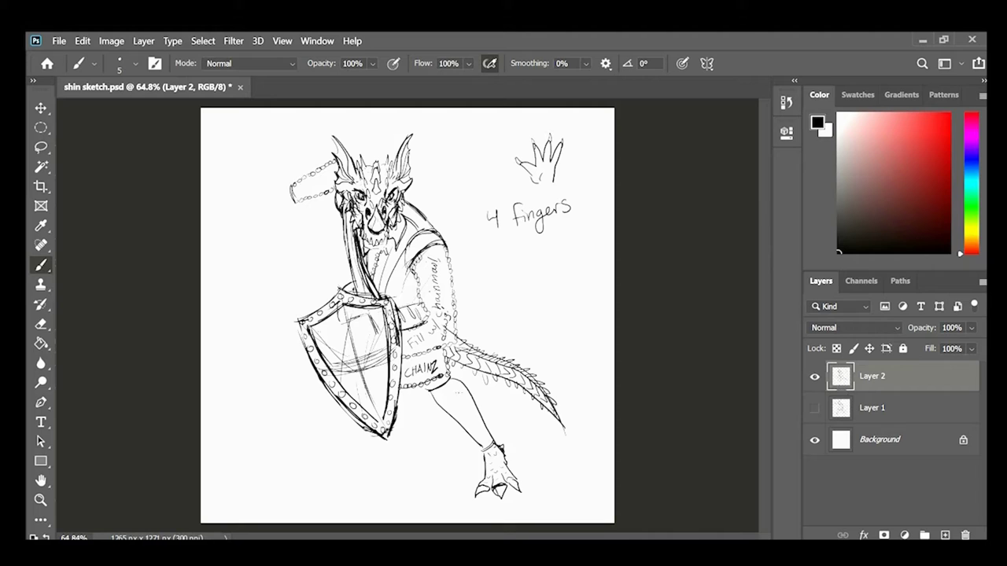
# Letter the note "Silk lol" beside the right-hand leg with an arrow pointing to it
pyautogui.moveTo(499, 407); pyautogui.dragTo(491, 417)
pyautogui.moveTo(501, 412); pyautogui.dragTo(501, 418)
pyautogui.moveTo(505, 406); pyautogui.dragTo(505, 419)
pyautogui.moveTo(509, 406); pyautogui.dragTo(514, 419)
pyautogui.moveTo(489, 402); pyautogui.dragTo(463, 412)
pyautogui.moveTo(465, 406); pyautogui.dragTo(468, 411)
pyautogui.moveTo(506, 421); pyautogui.dragTo(505, 427)
pyautogui.moveTo(516, 418); pyautogui.dragTo(516, 425)
# Letter the note "cotton" above the right-hand shoulder with an arrow pointing down to the garment
pyautogui.moveTo(431, 200); pyautogui.dragTo(431, 206)
pyautogui.moveTo(434, 199); pyautogui.dragTo(434, 201)
pyautogui.moveTo(440, 191); pyautogui.dragTo(442, 202)
pyautogui.moveTo(445, 189); pyautogui.dragTo(446, 200)
pyautogui.moveTo(450, 195); pyautogui.dragTo(461, 194)
pyautogui.moveTo(443, 207); pyautogui.dragTo(440, 228)
pyautogui.moveTo(437, 224); pyautogui.dragTo(444, 225)
# Show Layer 1, outline the left-hand leg and its clawed foot, undoing stray strokes, and hide Layer 1
pyautogui.click(815, 407)
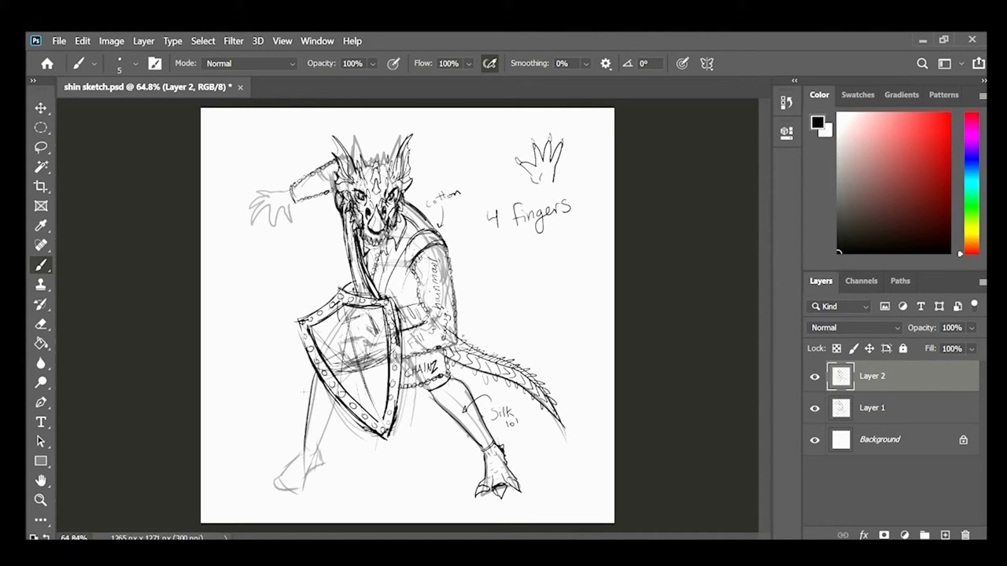
pyautogui.moveTo(317, 368); pyautogui.dragTo(305, 447)
pyautogui.hotkey('ctrl', 'z')
pyautogui.moveTo(315, 372); pyautogui.dragTo(305, 450)
pyautogui.moveTo(305, 449); pyautogui.dragTo(303, 474)
pyautogui.hotkey('ctrl', 'z')
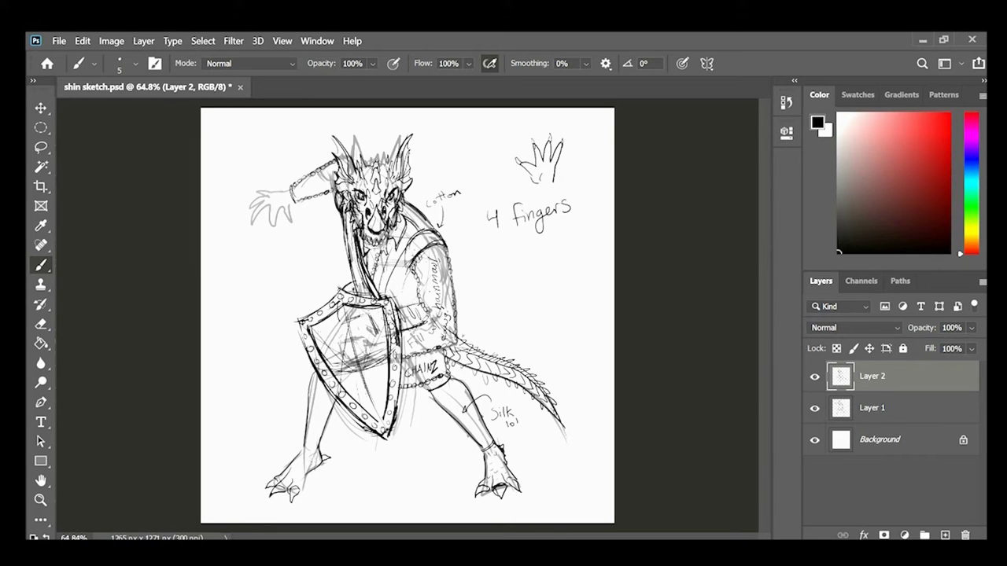
pyautogui.click(815, 407)
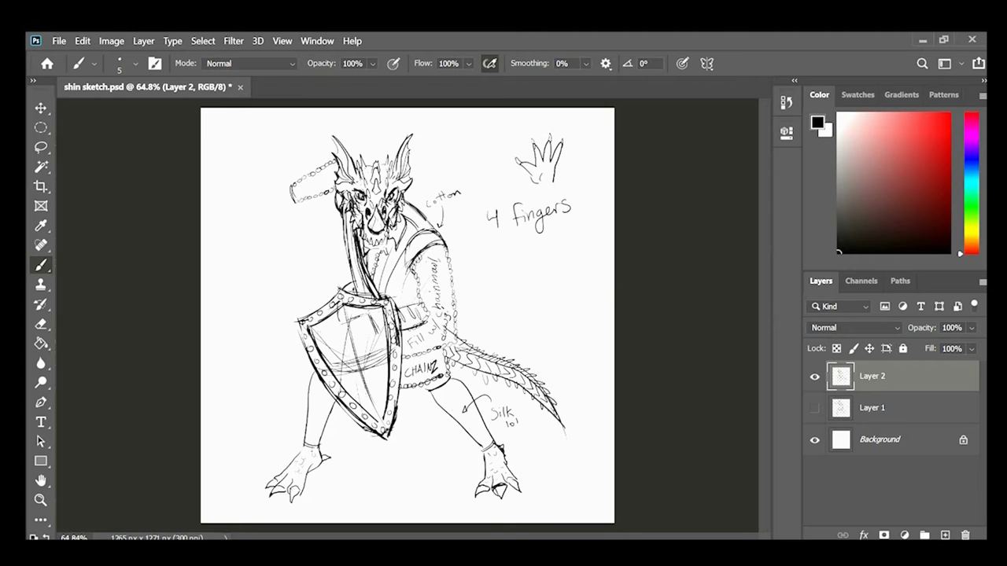
# Show Layer 1, draw the clawed hand on the outstretched arm, adjust it with a lasso selection and Free Transform, and hide Layer 1
pyautogui.click(815, 407)
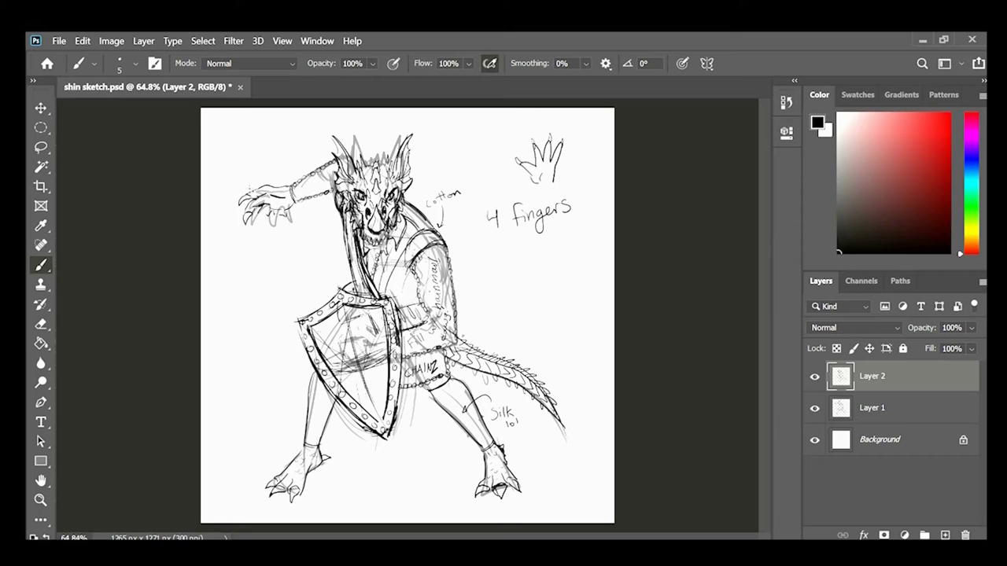
pyautogui.press('l')
pyautogui.moveTo(271, 152); pyautogui.dragTo(236, 166)
pyautogui.hotkey('ctrl', 't')
pyautogui.press('Return')
pyautogui.hotkey('ctrl', 'd')
pyautogui.press('b')
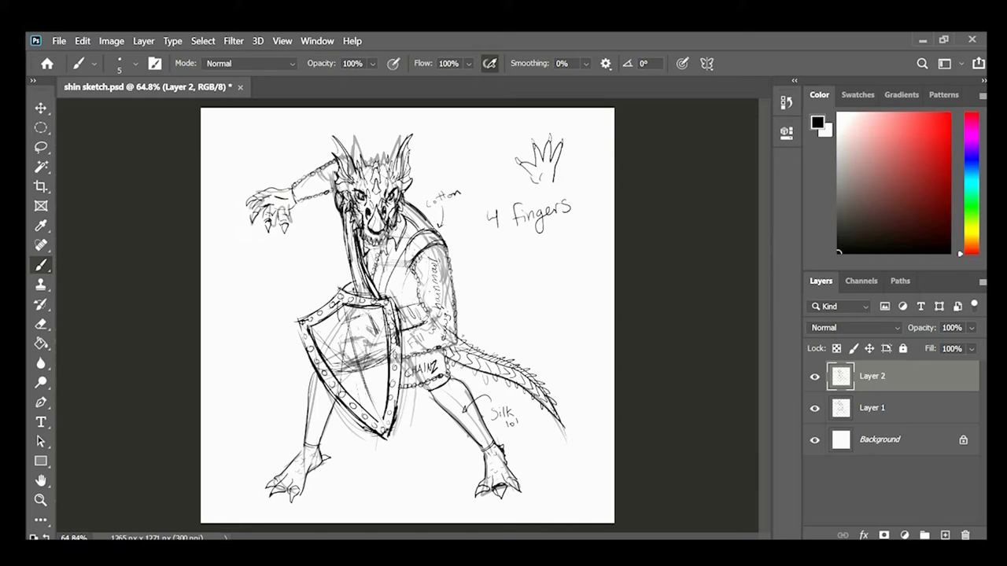
pyautogui.click(815, 409)
pyautogui.click(815, 408)
pyautogui.click(815, 408)
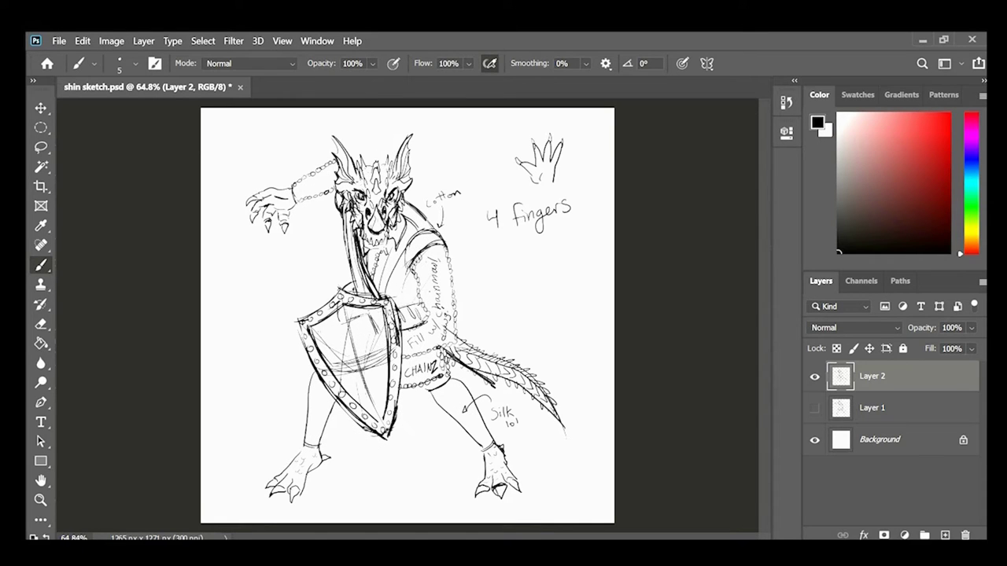
# Draw a mace handle with a round head over the tail, and replace the "Silk lol" note with "Silk" inside the right-hand leg
pyautogui.moveTo(436, 351); pyautogui.dragTo(484, 388)
pyautogui.moveTo(406, 324); pyautogui.dragTo(416, 323)
pyautogui.moveTo(487, 381); pyautogui.dragTo(501, 395)
pyautogui.moveTo(497, 415)
pyautogui.mouseDown()
pyautogui.moveTo(472, 400)
pyautogui.moveTo(462, 412)
pyautogui.mouseUp()
pyautogui.moveTo(451, 393)
pyautogui.mouseDown()
pyautogui.moveTo(446, 406)
pyautogui.moveTo(476, 432)
pyautogui.mouseUp()
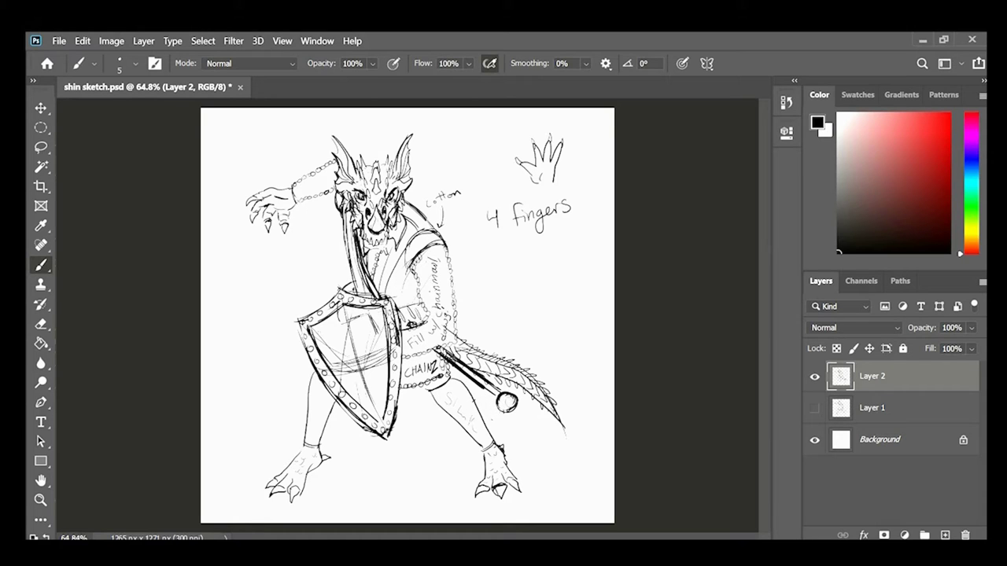
# Add spikes around the mace's round head and detail its collar, undoing a stray stroke
pyautogui.moveTo(516, 394)
pyautogui.mouseDown()
pyautogui.moveTo(525, 398)
pyautogui.moveTo(518, 406)
pyautogui.mouseUp()
pyautogui.hotkey('ctrl', 'z')
pyautogui.moveTo(504, 394); pyautogui.dragTo(510, 412)
pyautogui.moveTo(497, 403); pyautogui.dragTo(499, 410)
pyautogui.moveTo(505, 397); pyautogui.dragTo(498, 397)
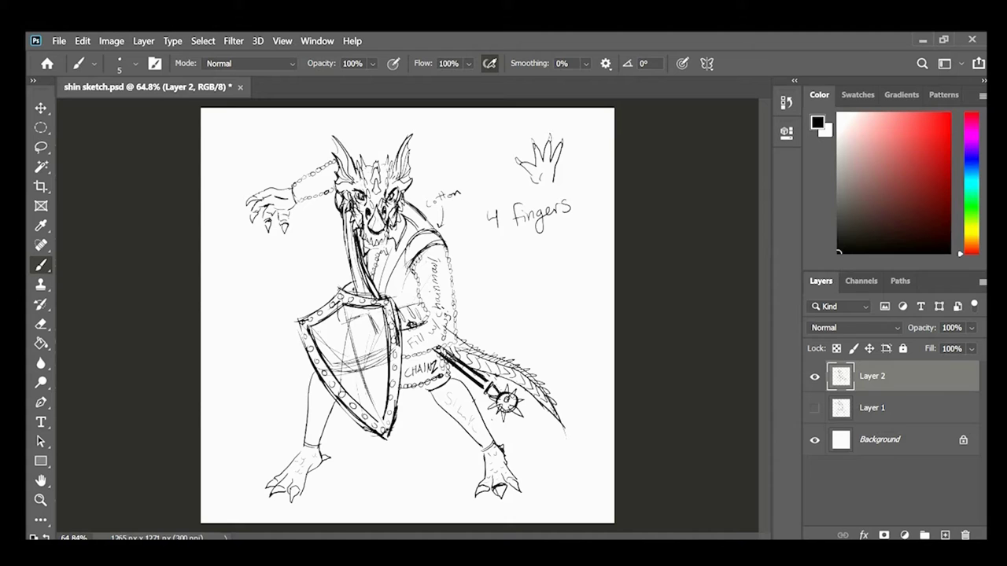
# Select and delete the separate hand sketch and the "4 fingers" note, and clear the selection
pyautogui.press('l')
pyautogui.moveTo(488, 248); pyautogui.dragTo(477, 254)
pyautogui.press('Delete')
pyautogui.hotkey('ctrl', 'd')
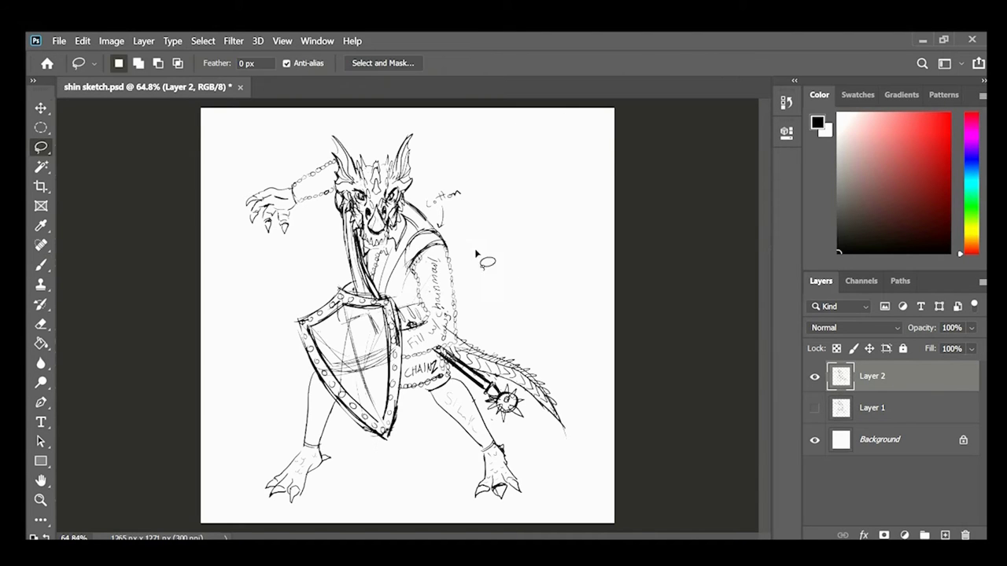
# Nudge the drawing slightly, sketch loose strokes above the raised hand on Layer 2, and save the document
pyautogui.press('v')
pyautogui.moveTo(396, 412); pyautogui.dragTo(397, 409)
pyautogui.click(279, 170)
pyautogui.click(873, 376)
pyautogui.press('b')
pyautogui.moveTo(268, 193); pyautogui.dragTo(299, 156)
pyautogui.press('v')
pyautogui.hotkey('ctrl', 's')
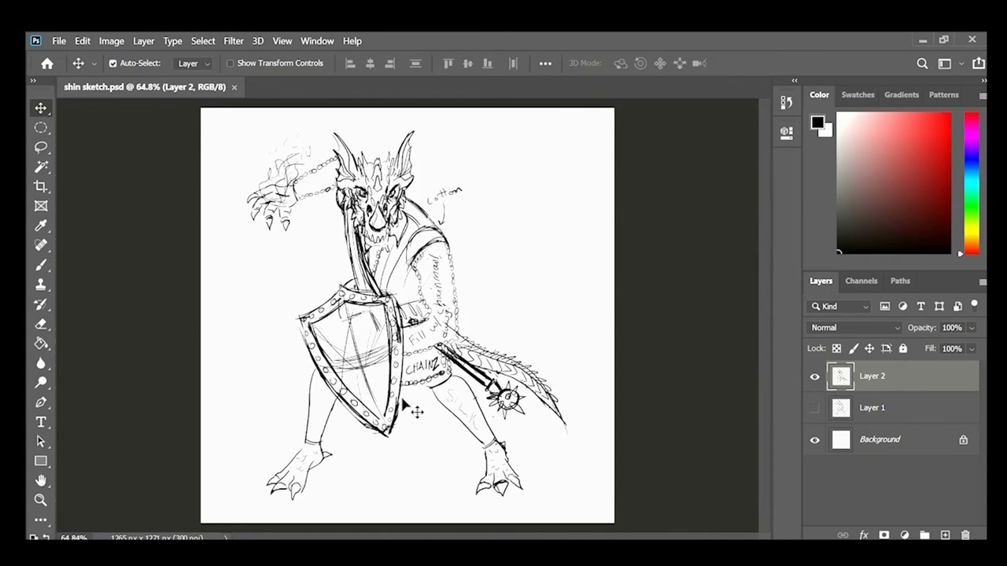
# Add a new layer above the drawing and lower Layer 2's opacity to 43%
pyautogui.click(944, 536)
pyautogui.click(906, 407)
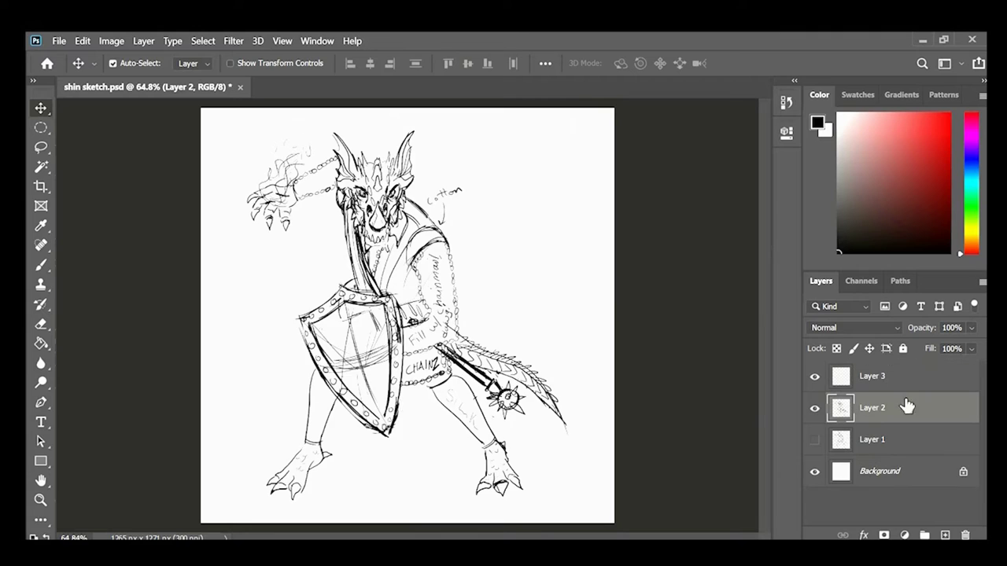
pyautogui.moveTo(971, 328); pyautogui.dragTo(916, 337)
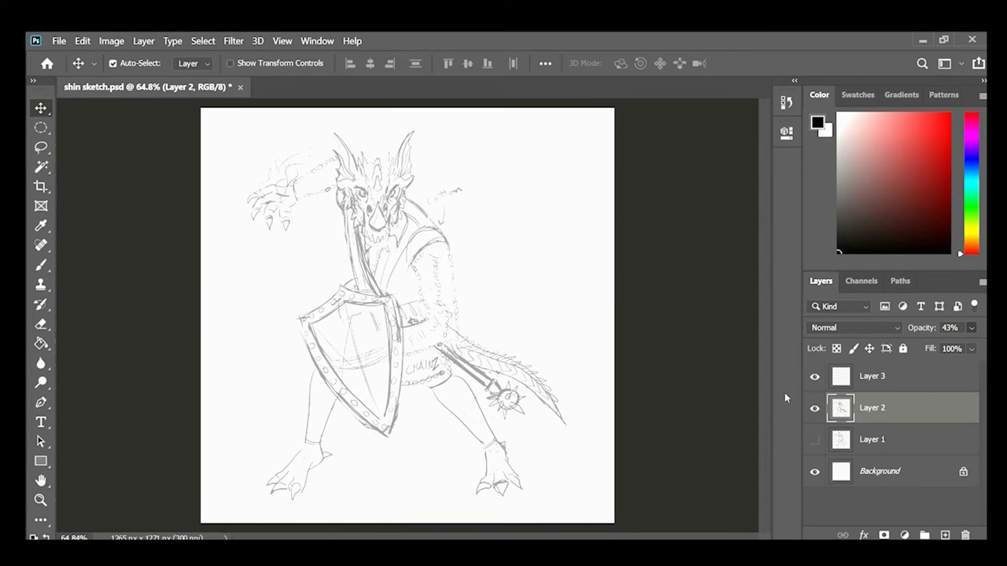
# Ink the shield's two long outer edges on Layer 3, undoing failed strokes, and save the document
pyautogui.hotkey('alt', ']')
pyautogui.press('b')
pyautogui.moveTo(299, 319)
pyautogui.mouseDown()
pyautogui.moveTo(397, 454)
pyautogui.moveTo(390, 439)
pyautogui.mouseUp()
pyautogui.hotkey('ctrl', 'z')
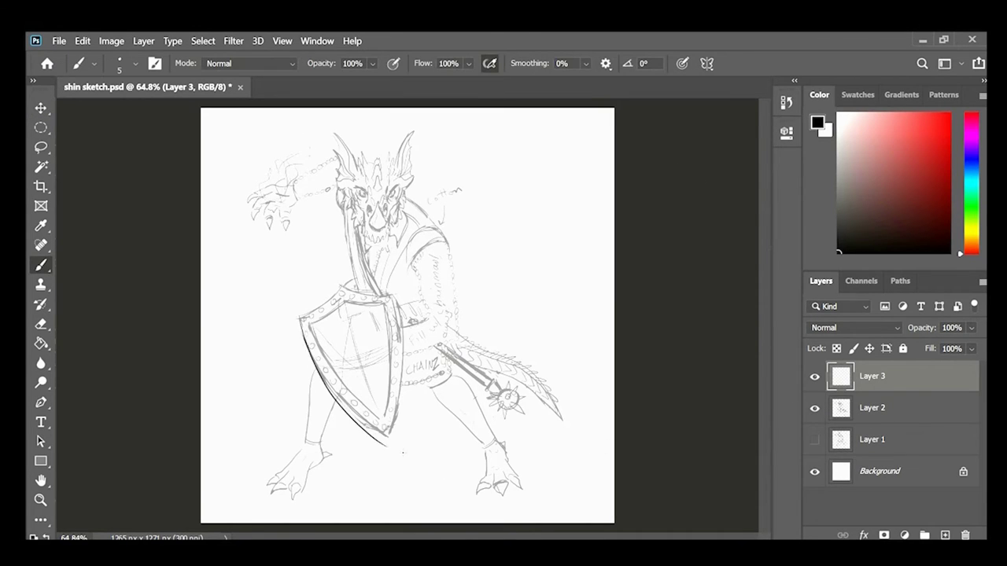
pyautogui.moveTo(394, 296); pyautogui.dragTo(377, 471)
pyautogui.hotkey('ctrl', 'z')
pyautogui.moveTo(394, 297); pyautogui.dragTo(389, 438)
pyautogui.hotkey('ctrl', 's')
# Draw the first row of chainmail links along the vest's armhole on the right-hand shoulder
pyautogui.scroll(-1, 686, 167)
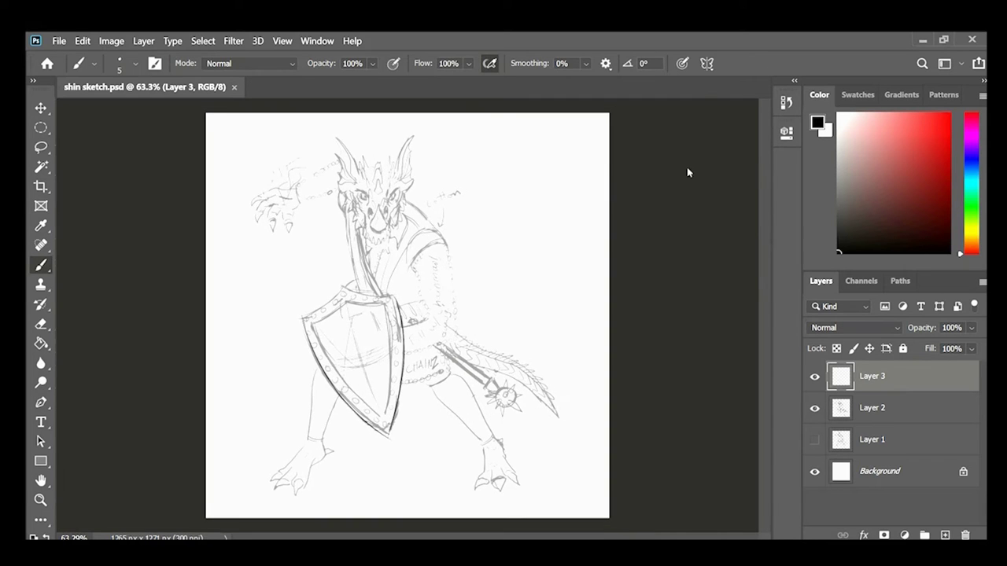
pyautogui.scroll(6, 437, 268)
pyautogui.moveTo(379, 266)
pyautogui.mouseDown()
pyautogui.moveTo(383, 277)
pyautogui.moveTo(429, 220)
pyautogui.mouseUp()
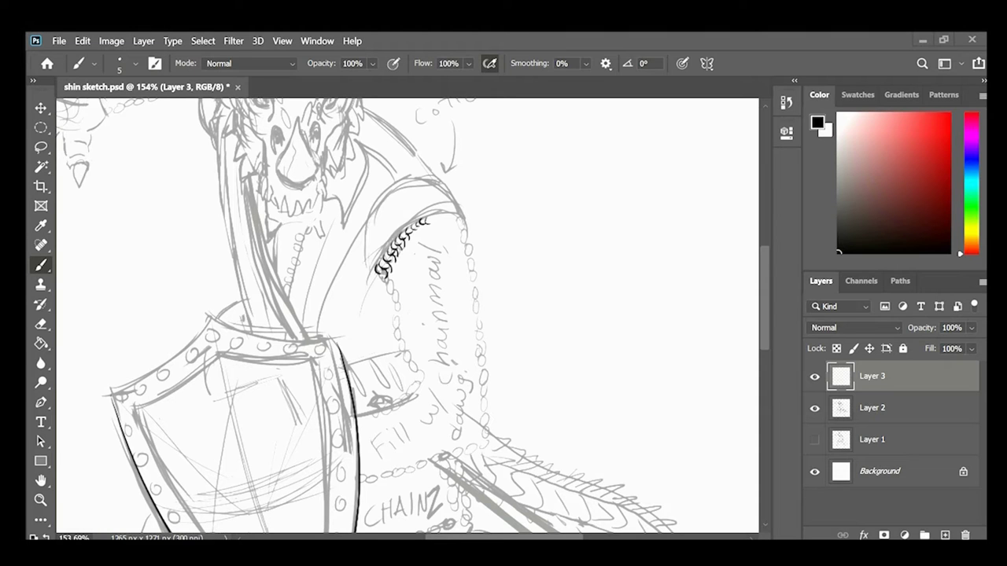
pyautogui.moveTo(428, 221); pyautogui.dragTo(455, 207)
pyautogui.hotkey('ctrl', '0')
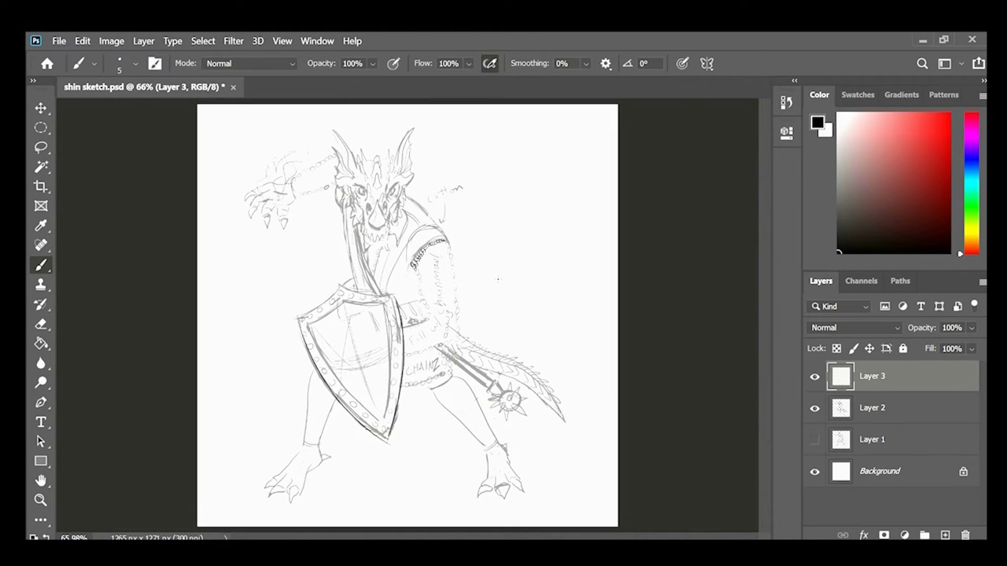
# Add a second row of small curved chainmail links beneath the first one at the armhole
pyautogui.moveTo(490, 333); pyautogui.dragTo(487, 333)
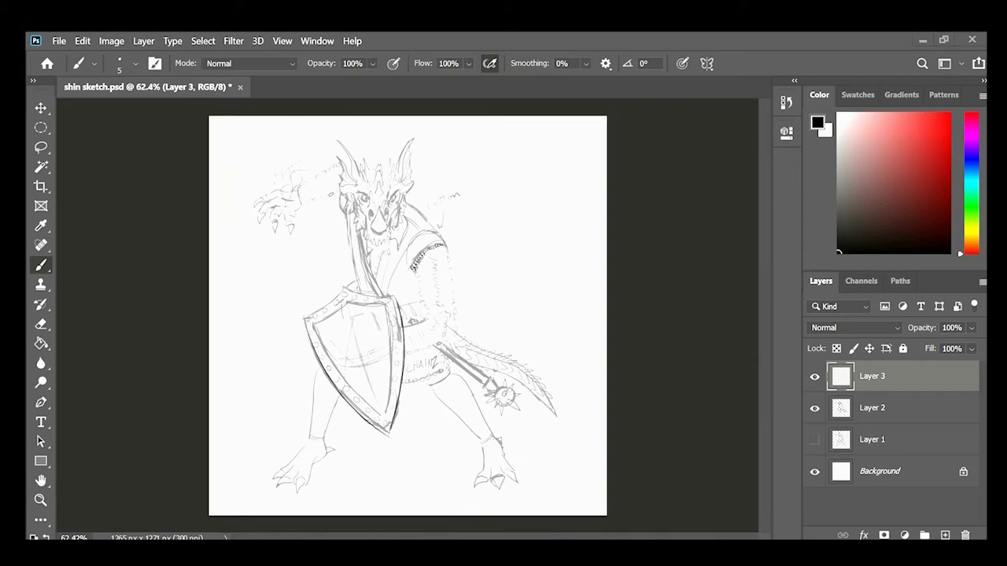
pyautogui.moveTo(375, 357); pyautogui.dragTo(432, 353)
pyautogui.moveTo(521, 335); pyautogui.dragTo(459, 379)
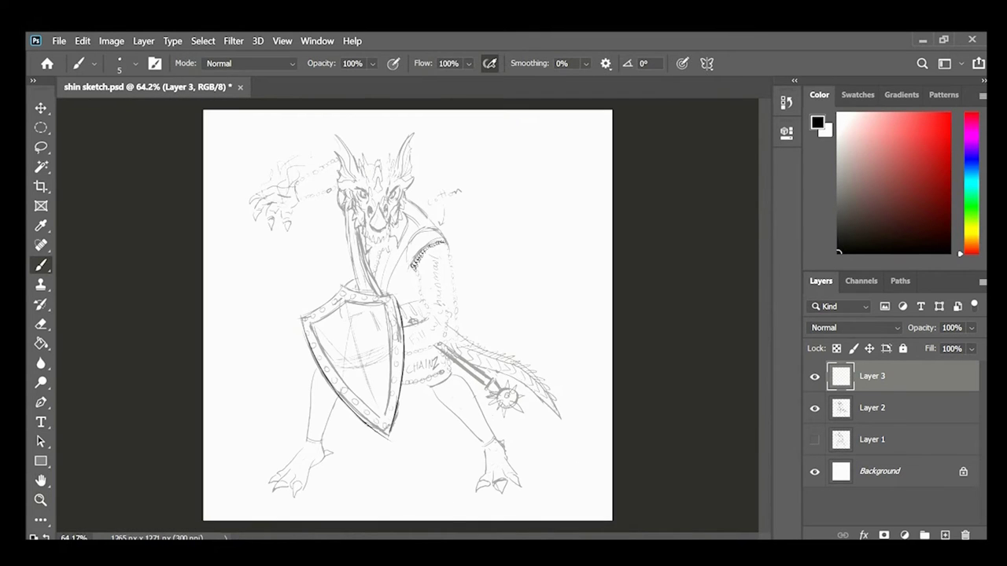
pyautogui.moveTo(458, 206); pyautogui.dragTo(483, 207)
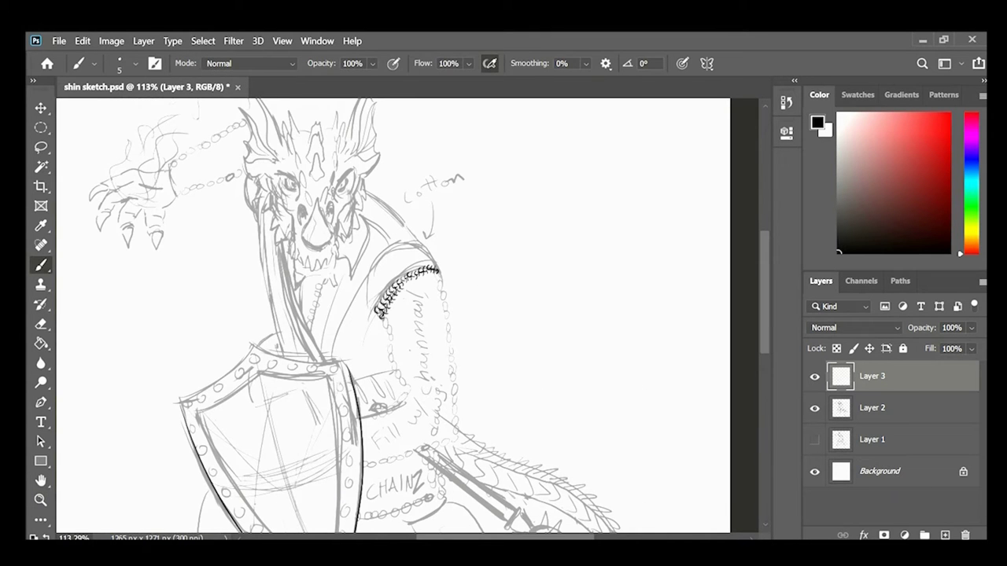
pyautogui.moveTo(437, 335); pyautogui.dragTo(467, 336)
pyautogui.moveTo(432, 207); pyautogui.dragTo(440, 215)
pyautogui.moveTo(334, 299); pyautogui.dragTo(338, 306)
pyautogui.moveTo(346, 271)
pyautogui.mouseDown()
pyautogui.moveTo(353, 282)
pyautogui.moveTo(363, 260)
pyautogui.mouseUp()
pyautogui.moveTo(365, 246)
pyautogui.mouseDown()
pyautogui.moveTo(370, 253)
pyautogui.moveTo(387, 240)
pyautogui.mouseUp()
pyautogui.moveTo(417, 217)
pyautogui.mouseDown()
pyautogui.moveTo(428, 225)
pyautogui.moveTo(437, 198)
pyautogui.moveTo(354, 230)
pyautogui.mouseUp()
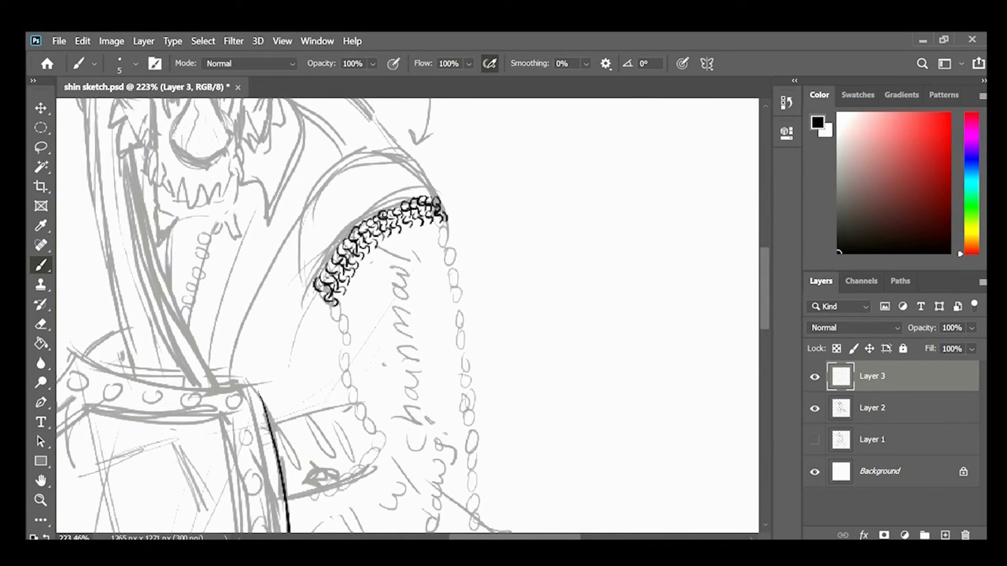
# Check the links with Layer 2 briefly hidden, and draw more curved links below the existing rows on the shoulder
pyautogui.click(814, 408)
pyautogui.click(815, 409)
pyautogui.moveTo(330, 300); pyautogui.dragTo(338, 311)
pyautogui.moveTo(347, 284); pyautogui.dragTo(351, 290)
pyautogui.moveTo(359, 253); pyautogui.dragTo(370, 264)
pyautogui.moveTo(377, 237); pyautogui.dragTo(389, 248)
pyautogui.moveTo(439, 216); pyautogui.dragTo(444, 228)
pyautogui.moveTo(338, 305); pyautogui.dragTo(343, 315)
pyautogui.moveTo(365, 255)
pyautogui.mouseDown()
pyautogui.moveTo(378, 265)
pyautogui.moveTo(397, 247)
pyautogui.mouseUp()
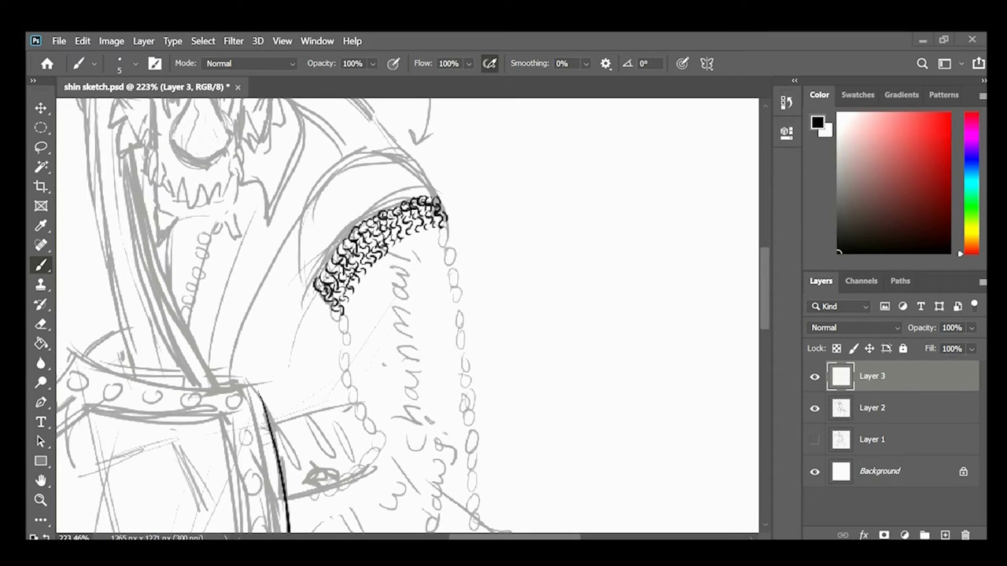
# Widen the shoulder's chainmail band with further full rows of links, briefly hiding Layer 2 to check them
pyautogui.moveTo(342, 305)
pyautogui.mouseDown()
pyautogui.moveTo(417, 235)
pyautogui.moveTo(447, 224)
pyautogui.mouseUp()
pyautogui.click(815, 408)
pyautogui.click(815, 408)
pyautogui.moveTo(355, 287); pyautogui.dragTo(363, 296)
pyautogui.moveTo(393, 245); pyautogui.dragTo(402, 255)
pyautogui.moveTo(439, 231); pyautogui.dragTo(449, 241)
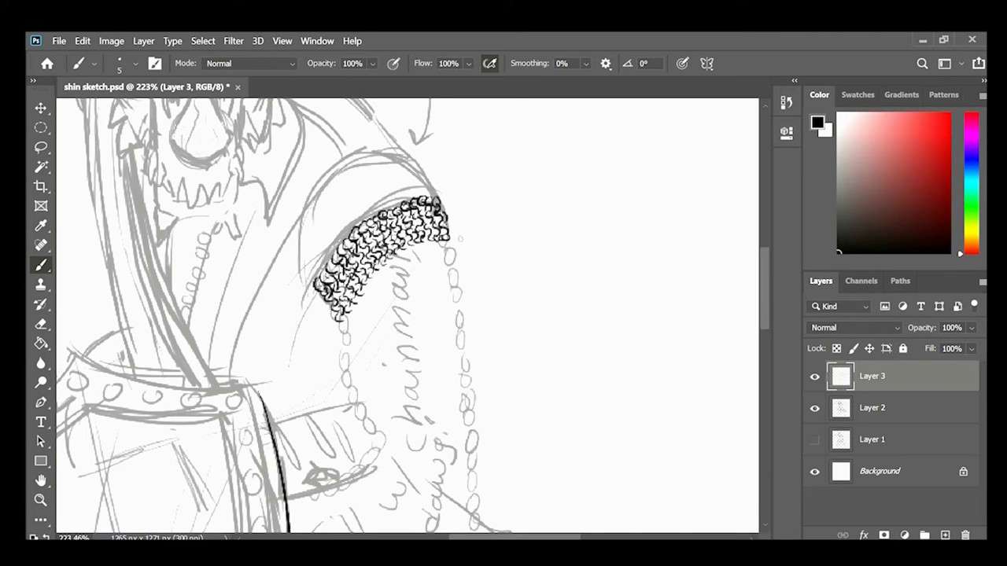
pyautogui.moveTo(341, 318); pyautogui.dragTo(346, 327)
pyautogui.moveTo(363, 282); pyautogui.dragTo(371, 289)
pyautogui.moveTo(389, 255); pyautogui.dragTo(398, 264)
pyautogui.moveTo(437, 240); pyautogui.dragTo(448, 250)
pyautogui.moveTo(350, 323)
pyautogui.mouseDown()
pyautogui.moveTo(409, 257)
pyautogui.moveTo(449, 247)
pyautogui.mouseUp()
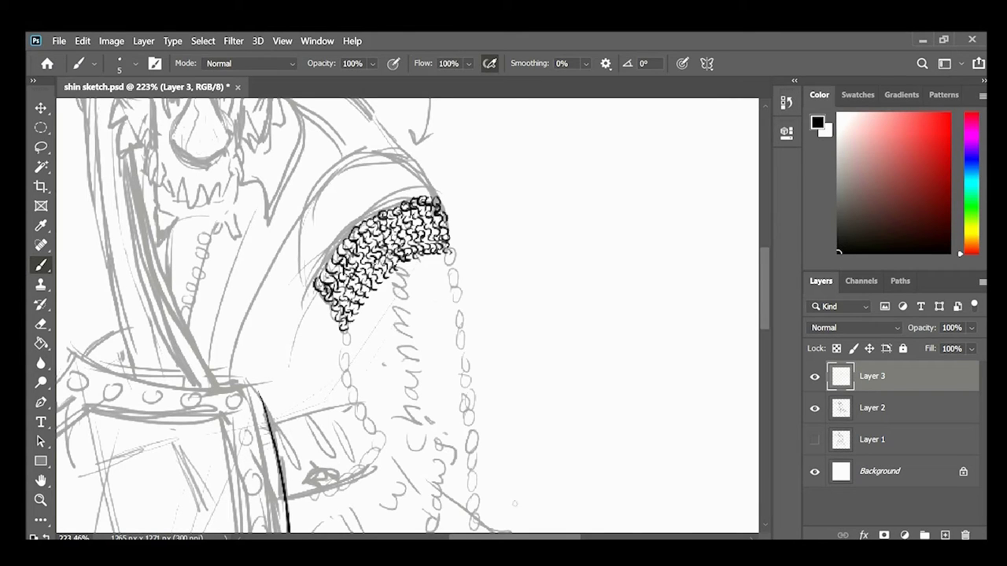
# Continue the chainmail rows down the upper arm between the sketched sleeve edges, and fit the canvas in view
pyautogui.moveTo(346, 341)
pyautogui.mouseDown()
pyautogui.moveTo(382, 280)
pyautogui.moveTo(441, 255)
pyautogui.moveTo(381, 301)
pyautogui.moveTo(423, 267)
pyautogui.moveTo(453, 262)
pyautogui.mouseUp()
pyautogui.moveTo(409, 275)
pyautogui.mouseDown()
pyautogui.moveTo(351, 351)
pyautogui.moveTo(417, 282)
pyautogui.mouseUp()
pyautogui.moveTo(427, 281); pyautogui.dragTo(456, 280)
pyautogui.moveTo(346, 374)
pyautogui.mouseDown()
pyautogui.moveTo(385, 326)
pyautogui.moveTo(444, 288)
pyautogui.moveTo(385, 333)
pyautogui.moveTo(403, 295)
pyautogui.moveTo(456, 292)
pyautogui.mouseUp()
pyautogui.moveTo(351, 393)
pyautogui.mouseDown()
pyautogui.moveTo(414, 300)
pyautogui.moveTo(458, 296)
pyautogui.mouseUp()
pyautogui.moveTo(405, 321); pyautogui.dragTo(461, 301)
pyautogui.hotkey('ctrl', '0')
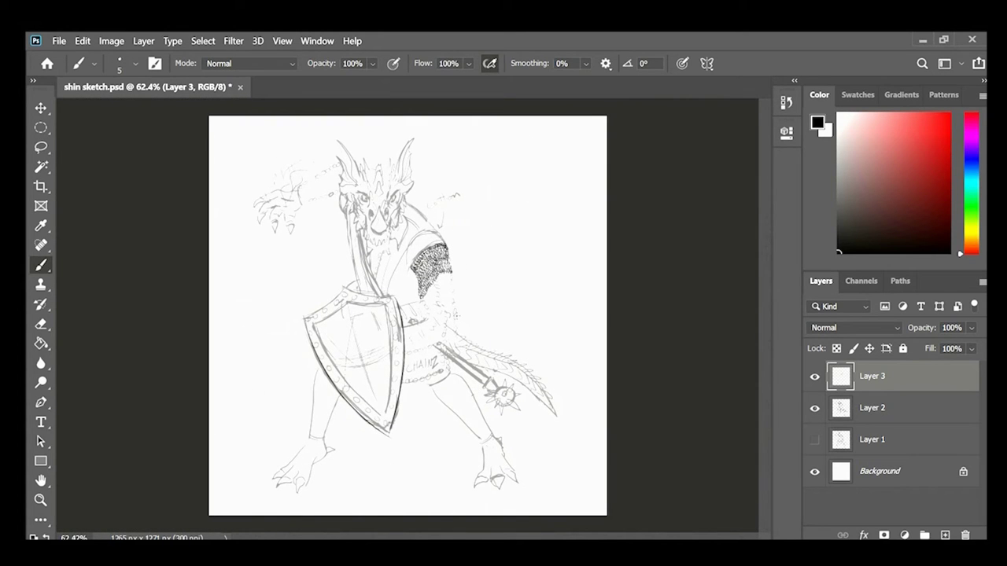
# Fill the lower part of the upper arm with chainmail rows down to the inner elbow
pyautogui.moveTo(407, 303); pyautogui.dragTo(470, 301)
pyautogui.moveTo(467, 280)
pyautogui.mouseDown()
pyautogui.moveTo(536, 191)
pyautogui.moveTo(573, 184)
pyautogui.mouseUp()
pyautogui.moveTo(464, 290)
pyautogui.mouseDown()
pyautogui.moveTo(541, 194)
pyautogui.moveTo(577, 202)
pyautogui.moveTo(522, 217)
pyautogui.moveTo(565, 198)
pyautogui.mouseUp()
pyautogui.scroll(1, 711, 281)
pyautogui.moveTo(437, 293)
pyautogui.mouseDown()
pyautogui.moveTo(509, 225)
pyautogui.moveTo(573, 204)
pyautogui.mouseUp()
pyautogui.moveTo(440, 291)
pyautogui.mouseDown()
pyautogui.moveTo(508, 229)
pyautogui.moveTo(568, 211)
pyautogui.moveTo(492, 246)
pyautogui.moveTo(571, 210)
pyautogui.mouseUp()
pyautogui.moveTo(450, 310)
pyautogui.mouseDown()
pyautogui.moveTo(472, 279)
pyautogui.moveTo(543, 228)
pyautogui.moveTo(572, 224)
pyautogui.mouseUp()
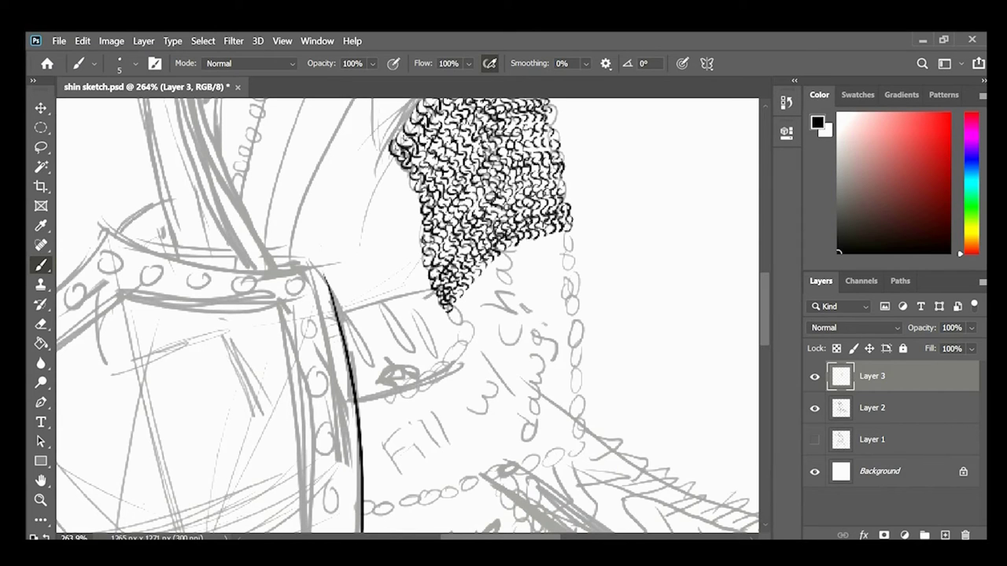
pyautogui.moveTo(450, 316)
pyautogui.mouseDown()
pyautogui.moveTo(469, 293)
pyautogui.moveTo(572, 236)
pyautogui.moveTo(488, 281)
pyautogui.moveTo(451, 316)
pyautogui.mouseUp()
pyautogui.moveTo(455, 323)
pyautogui.mouseDown()
pyautogui.moveTo(522, 263)
pyautogui.moveTo(574, 252)
pyautogui.mouseUp()
pyautogui.moveTo(464, 326)
pyautogui.mouseDown()
pyautogui.moveTo(551, 260)
pyautogui.moveTo(461, 334)
pyautogui.moveTo(550, 267)
pyautogui.moveTo(488, 311)
pyautogui.moveTo(574, 272)
pyautogui.moveTo(471, 339)
pyautogui.moveTo(578, 283)
pyautogui.mouseUp()
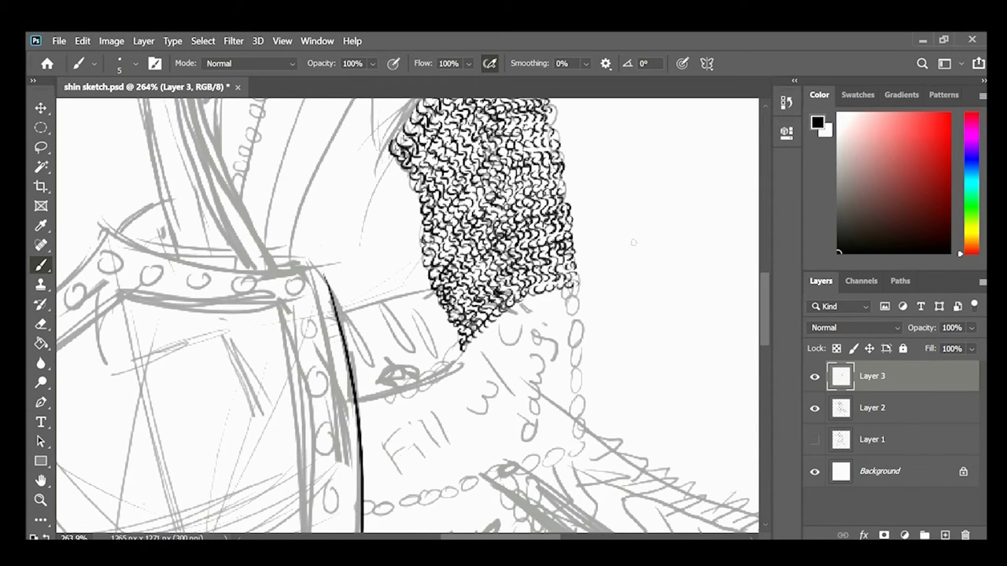
# Fan dense chainmail rows out from the inner elbow crease around to the outer elbow
pyautogui.moveTo(464, 354)
pyautogui.mouseDown()
pyautogui.moveTo(554, 291)
pyautogui.moveTo(472, 350)
pyautogui.moveTo(578, 303)
pyautogui.moveTo(523, 326)
pyautogui.moveTo(580, 310)
pyautogui.moveTo(464, 358)
pyautogui.moveTo(582, 321)
pyautogui.moveTo(468, 356)
pyautogui.moveTo(586, 334)
pyautogui.moveTo(542, 351)
pyautogui.moveTo(566, 350)
pyautogui.moveTo(542, 362)
pyautogui.moveTo(582, 359)
pyautogui.moveTo(479, 335)
pyautogui.moveTo(472, 357)
pyautogui.moveTo(482, 337)
pyautogui.moveTo(485, 367)
pyautogui.moveTo(574, 370)
pyautogui.moveTo(578, 382)
pyautogui.moveTo(468, 369)
pyautogui.moveTo(575, 389)
pyautogui.moveTo(573, 379)
pyautogui.moveTo(550, 393)
pyautogui.moveTo(472, 370)
pyautogui.moveTo(583, 413)
pyautogui.mouseUp()
pyautogui.hotkey('ctrl', 'space')
pyautogui.moveTo(642, 405)
pyautogui.mouseDown()
pyautogui.moveTo(554, 405)
pyautogui.moveTo(625, 405)
pyautogui.mouseUp()
pyautogui.moveTo(517, 384)
pyautogui.mouseDown()
pyautogui.moveTo(592, 414)
pyautogui.moveTo(543, 401)
pyautogui.moveTo(594, 425)
pyautogui.moveTo(551, 405)
pyautogui.moveTo(535, 366)
pyautogui.moveTo(594, 433)
pyautogui.mouseUp()
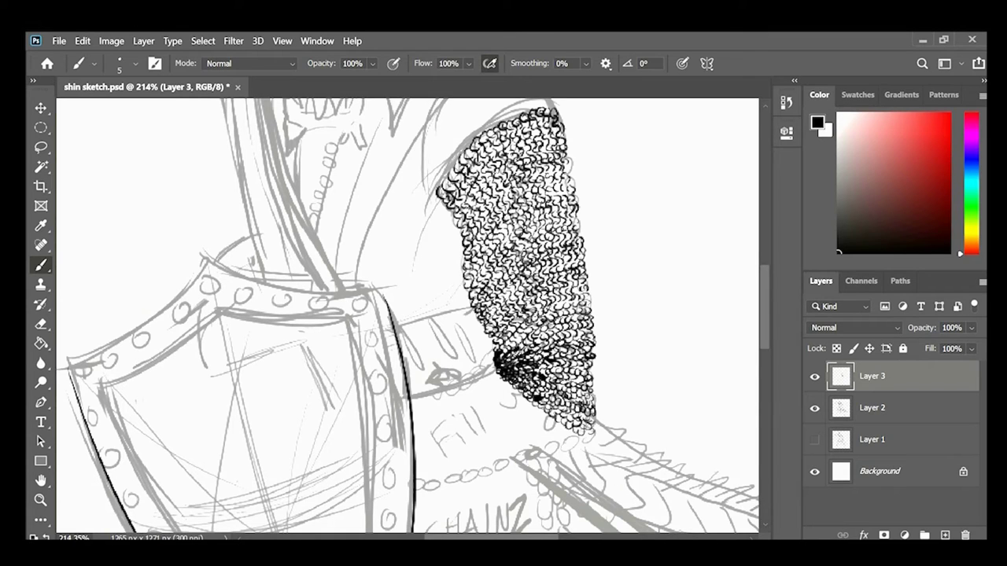
pyautogui.moveTo(557, 429); pyautogui.dragTo(582, 442)
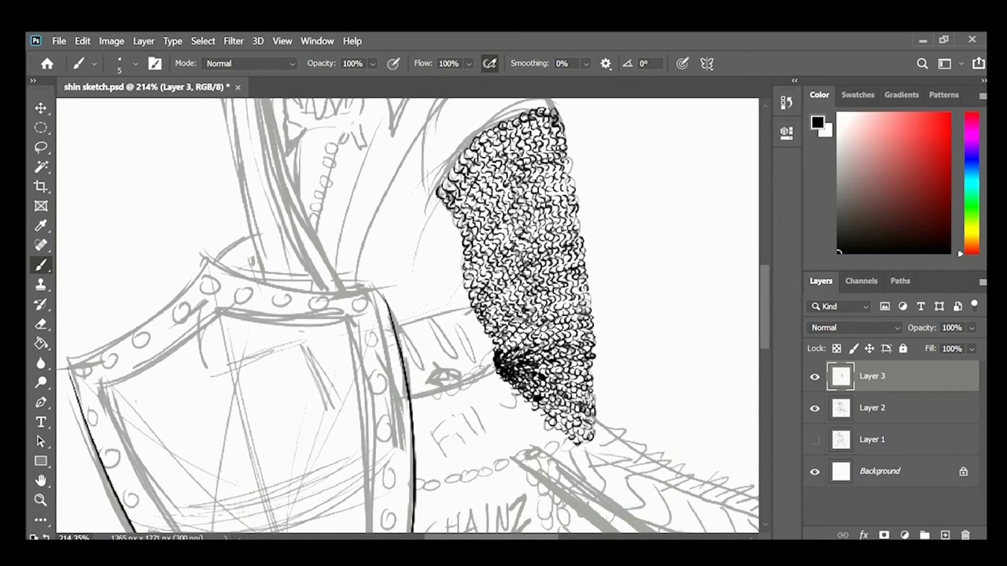
# Darken the links radiating from the elbow crease and start the forearm's chainmail below it
pyautogui.moveTo(521, 362)
pyautogui.mouseDown()
pyautogui.moveTo(483, 404)
pyautogui.moveTo(514, 386)
pyautogui.moveTo(538, 406)
pyautogui.moveTo(544, 383)
pyautogui.mouseUp()
pyautogui.moveTo(543, 393)
pyautogui.mouseDown()
pyautogui.moveTo(539, 291)
pyautogui.moveTo(514, 299)
pyautogui.mouseUp()
pyautogui.moveTo(527, 307); pyautogui.dragTo(541, 321)
pyautogui.moveTo(543, 316); pyautogui.dragTo(567, 348)
pyautogui.moveTo(534, 318); pyautogui.dragTo(560, 349)
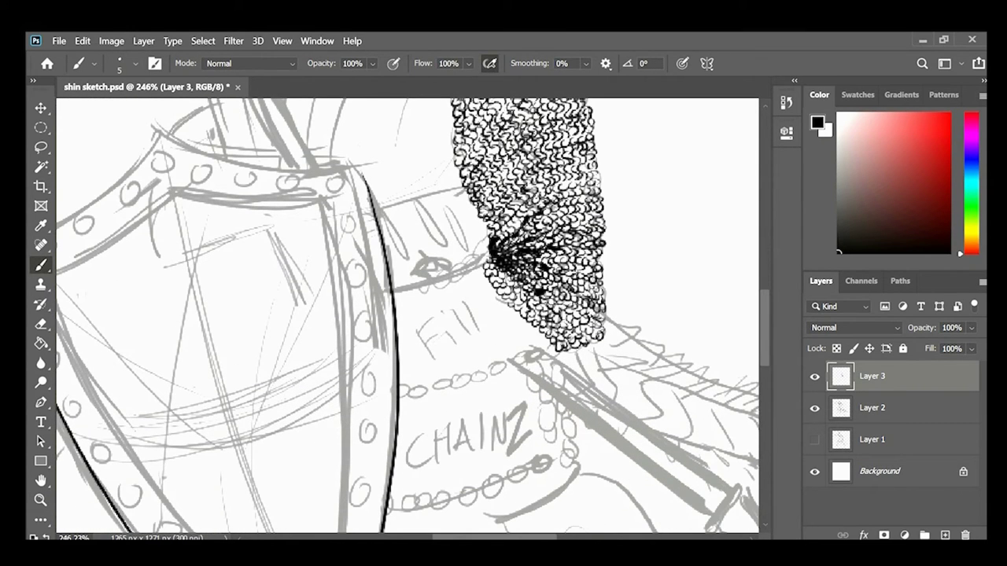
# Extend the chainmail rows along the forearm toward the shield
pyautogui.moveTo(482, 280)
pyautogui.mouseDown()
pyautogui.moveTo(534, 335)
pyautogui.moveTo(484, 293)
pyautogui.moveTo(516, 325)
pyautogui.mouseUp()
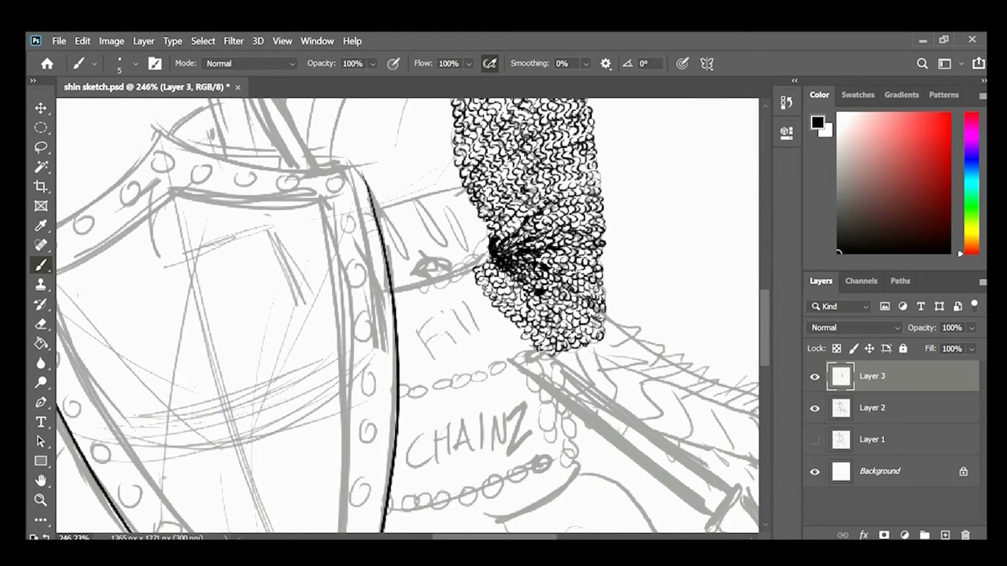
pyautogui.moveTo(543, 351); pyautogui.dragTo(478, 302)
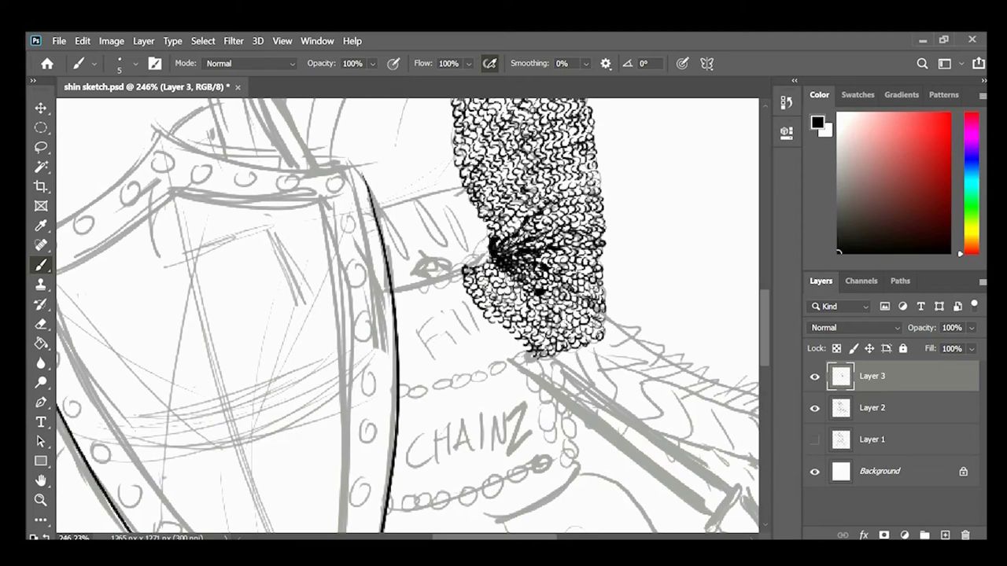
pyautogui.moveTo(516, 341)
pyautogui.mouseDown()
pyautogui.moveTo(463, 275)
pyautogui.moveTo(511, 357)
pyautogui.moveTo(464, 302)
pyautogui.moveTo(507, 357)
pyautogui.mouseUp()
pyautogui.moveTo(450, 275); pyautogui.dragTo(479, 340)
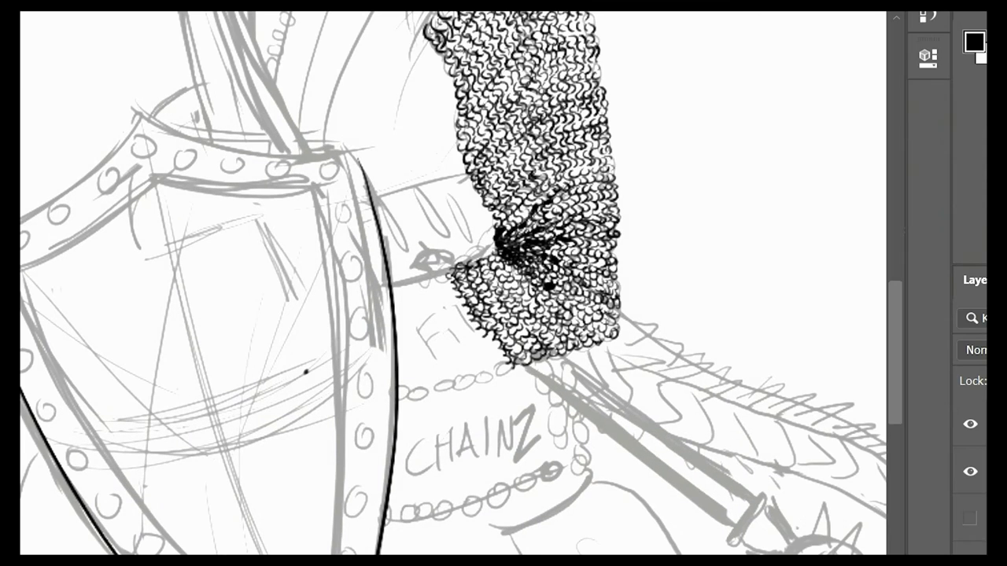
pyautogui.moveTo(484, 338); pyautogui.dragTo(508, 372)
pyautogui.moveTo(445, 275)
pyautogui.mouseDown()
pyautogui.moveTo(495, 375)
pyautogui.moveTo(440, 297)
pyautogui.mouseUp()
# Touch up the sleeve's outer edge and elbow creases, hiding Layer 2 while doing so, and erase the stray dot on the shield
pyautogui.scroll(2, 824, 412)
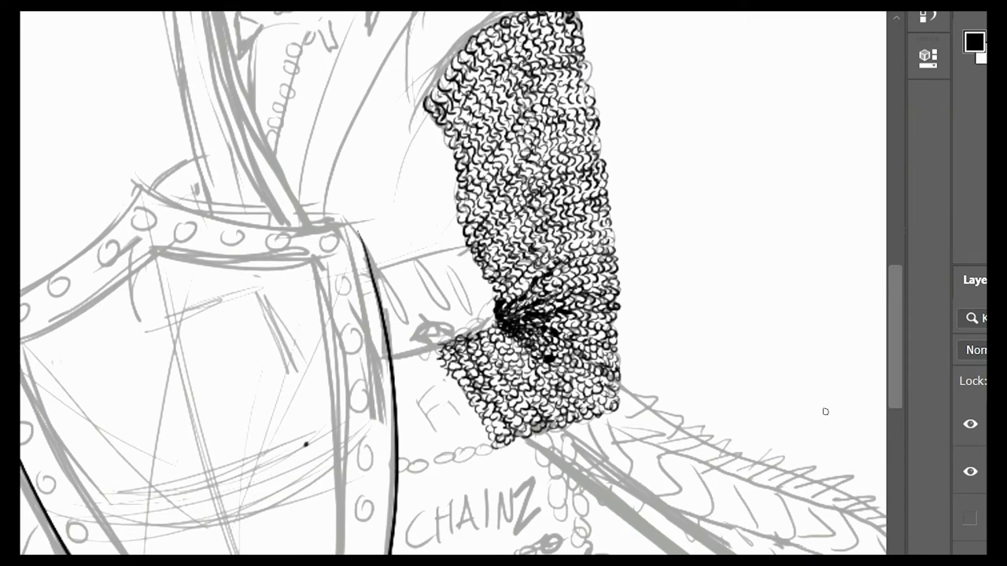
pyautogui.moveTo(585, 68); pyautogui.dragTo(594, 96)
pyautogui.click(969, 471)
pyautogui.moveTo(612, 317); pyautogui.dragTo(618, 329)
pyautogui.moveTo(502, 337); pyautogui.dragTo(513, 364)
pyautogui.moveTo(550, 269); pyautogui.dragTo(569, 258)
pyautogui.moveTo(547, 299); pyautogui.dragTo(580, 286)
pyautogui.click(970, 471)
pyautogui.moveTo(306, 444); pyautogui.dragTo(320, 475)
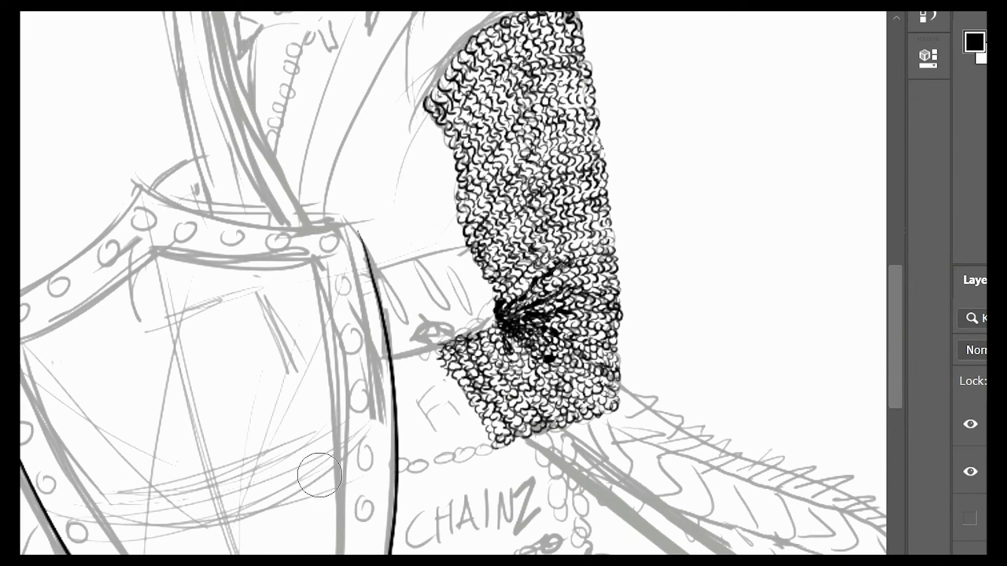
# Add more columns of chainmail links along the forearm's open end, toward the shield, comparing with the sketch layer hidden
pyautogui.moveTo(449, 378); pyautogui.dragTo(486, 442)
pyautogui.moveTo(439, 343)
pyautogui.mouseDown()
pyautogui.moveTo(445, 379)
pyautogui.moveTo(464, 410)
pyautogui.mouseUp()
pyautogui.moveTo(472, 425); pyautogui.dragTo(486, 454)
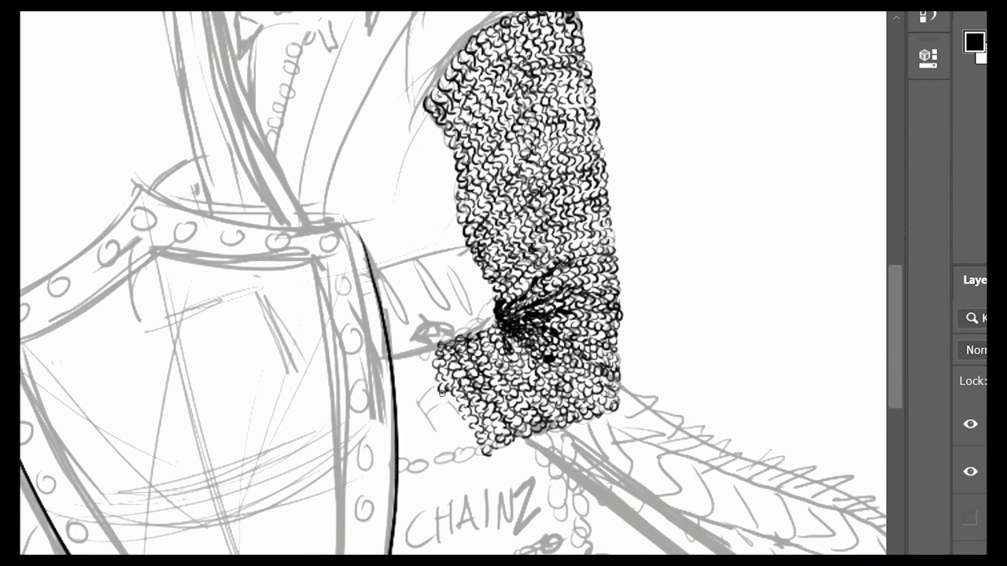
pyautogui.moveTo(441, 392)
pyautogui.mouseDown()
pyautogui.moveTo(468, 453)
pyautogui.moveTo(477, 432)
pyautogui.mouseUp()
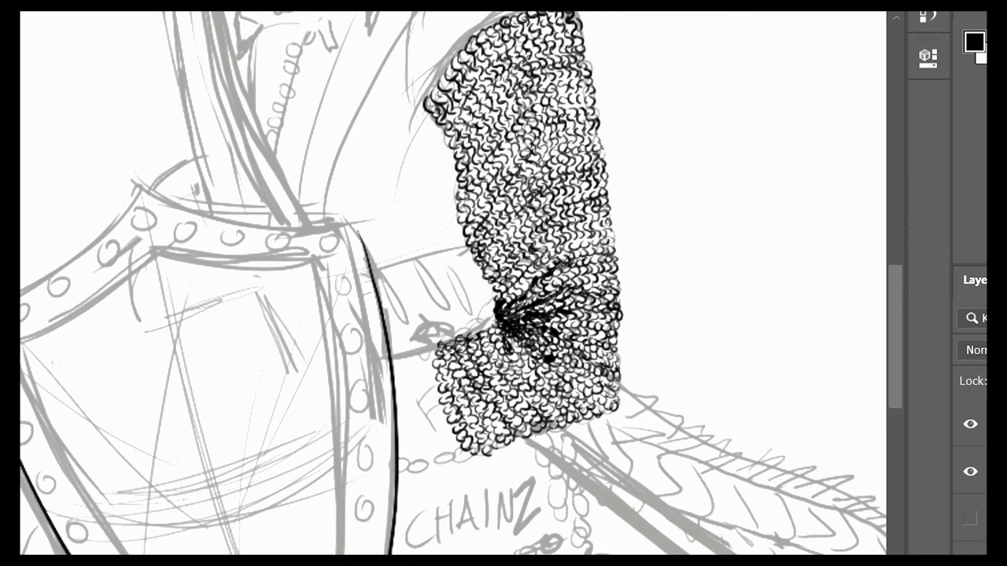
pyautogui.moveTo(430, 342)
pyautogui.mouseDown()
pyautogui.moveTo(434, 413)
pyautogui.moveTo(463, 460)
pyautogui.mouseUp()
pyautogui.moveTo(425, 344); pyautogui.dragTo(464, 462)
pyautogui.click(970, 471)
pyautogui.moveTo(398, 464)
pyautogui.mouseDown()
pyautogui.moveTo(354, 514)
pyautogui.moveTo(343, 508)
pyautogui.mouseUp()
pyautogui.click(974, 472)
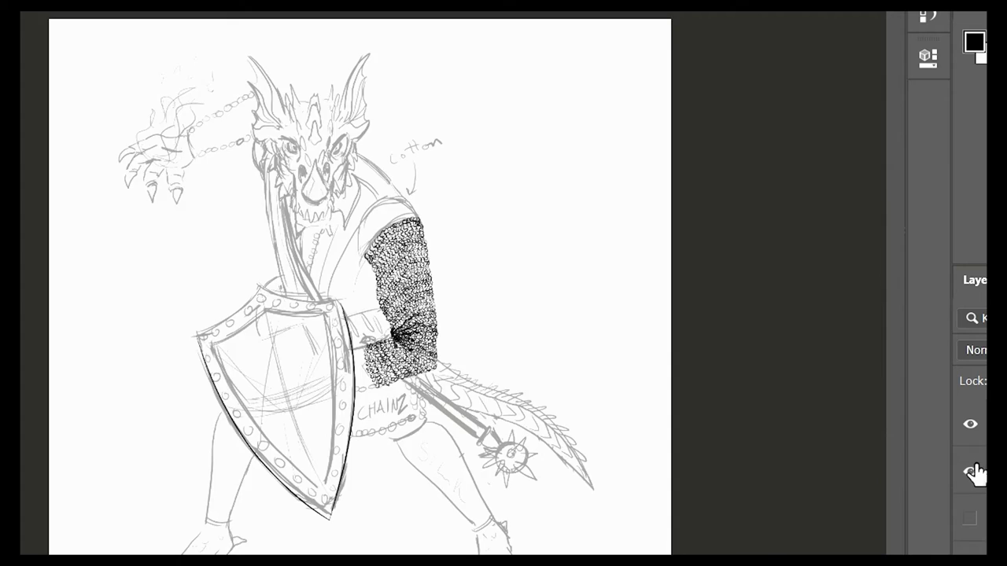
# Ink the curved shoulder seam above the chainmail sleeve and the rounded shoulder cap outline over it
pyautogui.click(973, 472)
pyautogui.moveTo(401, 220); pyautogui.dragTo(470, 221)
pyautogui.click(970, 471)
pyautogui.moveTo(270, 347)
pyautogui.mouseDown()
pyautogui.moveTo(519, 201)
pyautogui.moveTo(491, 218)
pyautogui.moveTo(474, 204)
pyautogui.mouseUp()
pyautogui.hotkey('ctrl', 'z')
pyautogui.click(970, 471)
pyautogui.press('e')
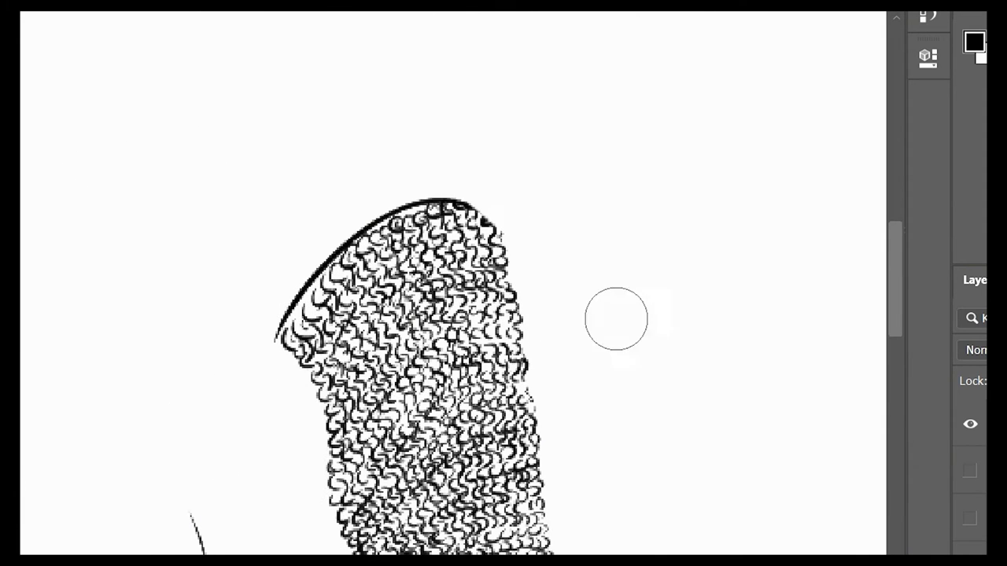
pyautogui.hotkey('ctrl', 'z')
pyautogui.click(969, 471)
pyautogui.moveTo(259, 321); pyautogui.dragTo(492, 200)
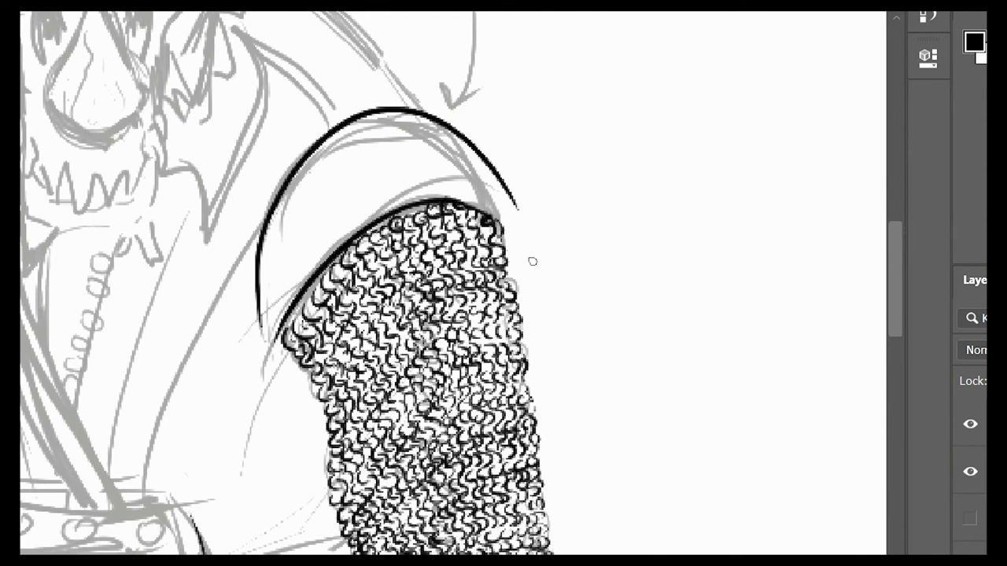
# Fill the remaining forearm gap with chainmail links up to the shield's edge, checking the ink with the sketch layer hidden
pyautogui.click(970, 472)
pyautogui.click(970, 471)
pyautogui.scroll(-5, 289, 206)
pyautogui.moveTo(275, 307)
pyautogui.mouseDown()
pyautogui.moveTo(306, 460)
pyautogui.moveTo(277, 314)
pyautogui.moveTo(276, 393)
pyautogui.moveTo(297, 456)
pyautogui.moveTo(267, 299)
pyautogui.moveTo(285, 455)
pyautogui.moveTo(262, 401)
pyautogui.moveTo(291, 460)
pyautogui.mouseUp()
pyautogui.click(972, 471)
pyautogui.click(971, 470)
pyautogui.moveTo(252, 302)
pyautogui.mouseDown()
pyautogui.moveTo(260, 420)
pyautogui.moveTo(251, 382)
pyautogui.moveTo(280, 472)
pyautogui.moveTo(248, 448)
pyautogui.mouseUp()
pyautogui.click(972, 473)
pyautogui.moveTo(209, 475)
pyautogui.mouseDown()
pyautogui.moveTo(164, 546)
pyautogui.moveTo(146, 549)
pyautogui.mouseUp()
pyautogui.click(976, 470)
pyautogui.click(971, 425)
pyautogui.moveTo(442, 371)
pyautogui.mouseDown()
pyautogui.moveTo(561, 443)
pyautogui.moveTo(591, 489)
pyautogui.mouseUp()
pyautogui.moveTo(405, 345); pyautogui.dragTo(598, 426)
pyautogui.moveTo(427, 387)
pyautogui.mouseDown()
pyautogui.moveTo(593, 445)
pyautogui.moveTo(596, 486)
pyautogui.mouseUp()
pyautogui.hotkey('ctrl', 'z')
pyautogui.hotkey('ctrl', 'z')
pyautogui.moveTo(384, 343); pyautogui.dragTo(605, 432)
pyautogui.moveTo(401, 399); pyautogui.dragTo(602, 492)
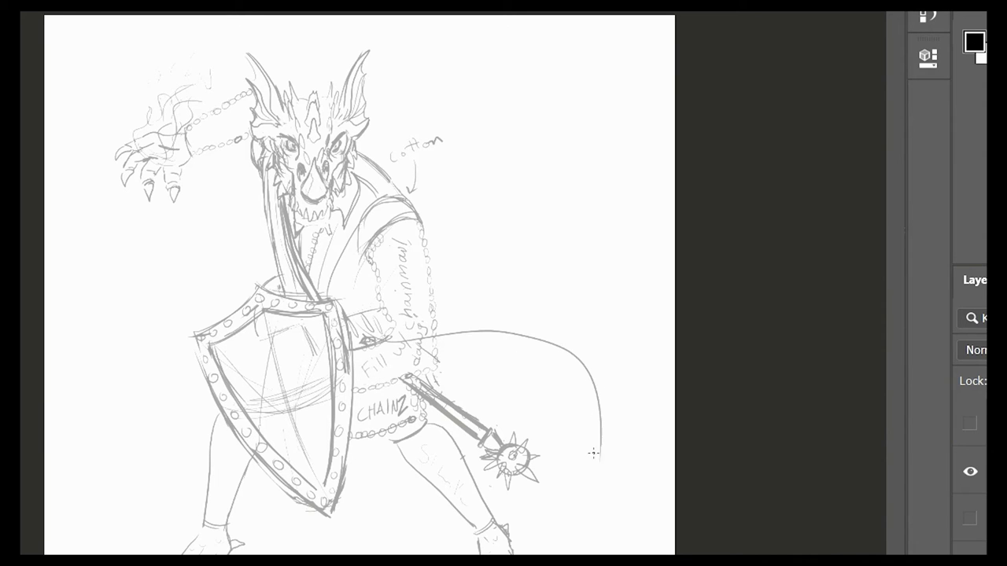
pyautogui.hotkey('ctrl', 'z')
pyautogui.hotkey('ctrl', 'z')
pyautogui.hotkey('ctrl', 'z')
pyautogui.click(971, 425)
# Erase the old sketched tail and sketch a new one sweeping outward behind the elbow, with scales and a spiked ridge
pyautogui.click(975, 474)
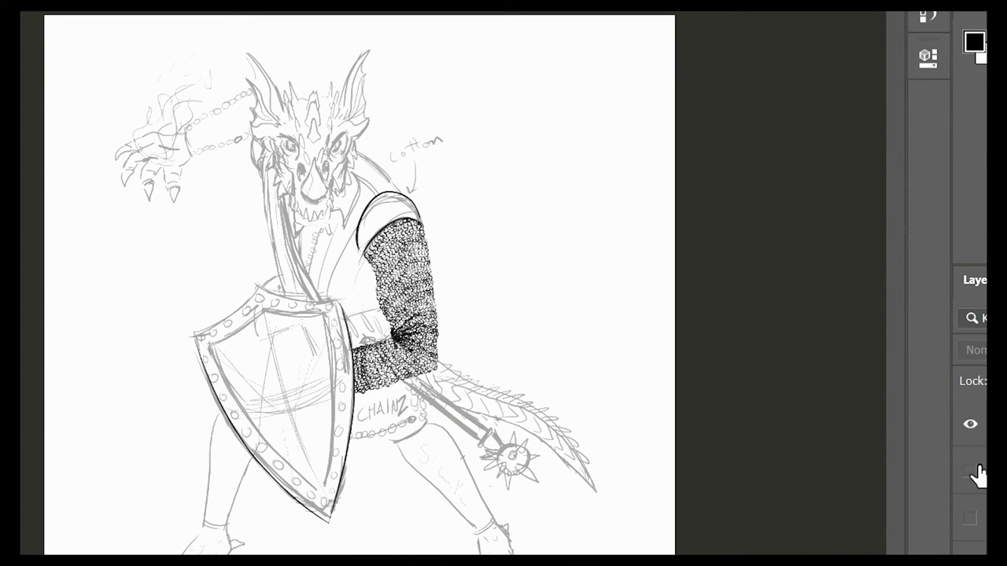
pyautogui.click(975, 473)
pyautogui.moveTo(590, 486)
pyautogui.mouseDown()
pyautogui.moveTo(528, 385)
pyautogui.moveTo(441, 384)
pyautogui.mouseUp()
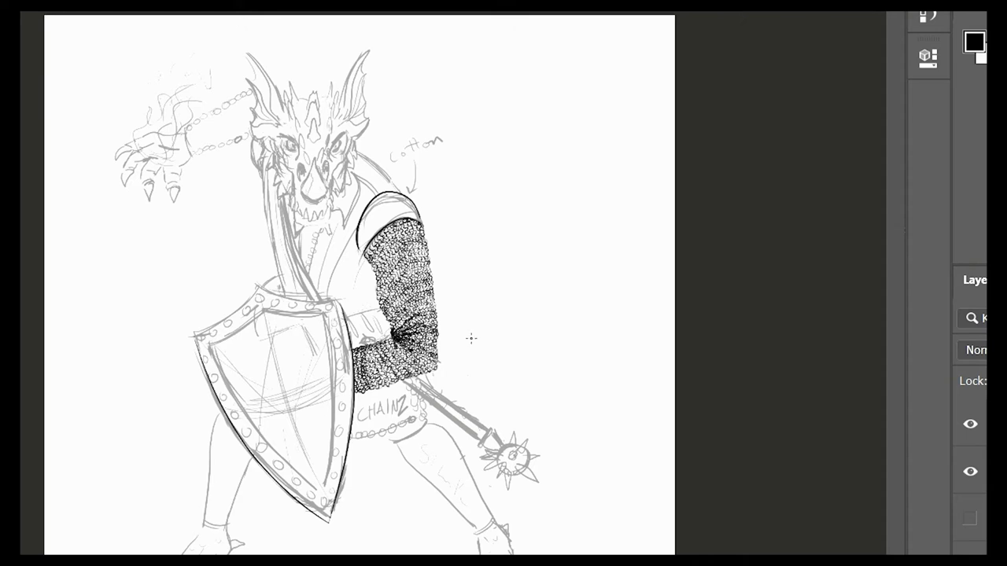
pyautogui.click(972, 520)
pyautogui.click(972, 519)
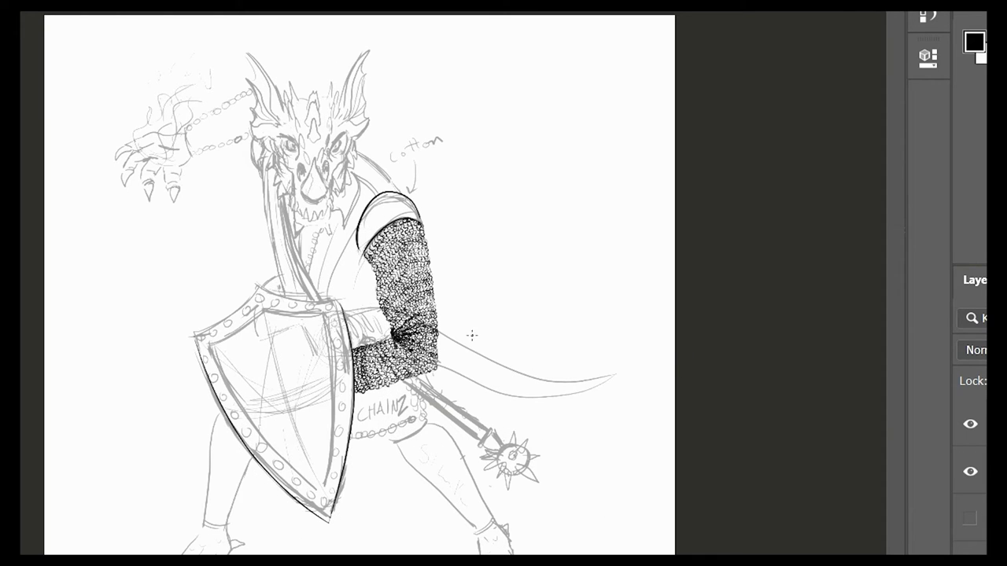
pyautogui.moveTo(453, 361)
pyautogui.mouseDown()
pyautogui.moveTo(509, 388)
pyautogui.moveTo(611, 374)
pyautogui.mouseUp()
pyautogui.moveTo(438, 334); pyautogui.dragTo(515, 368)
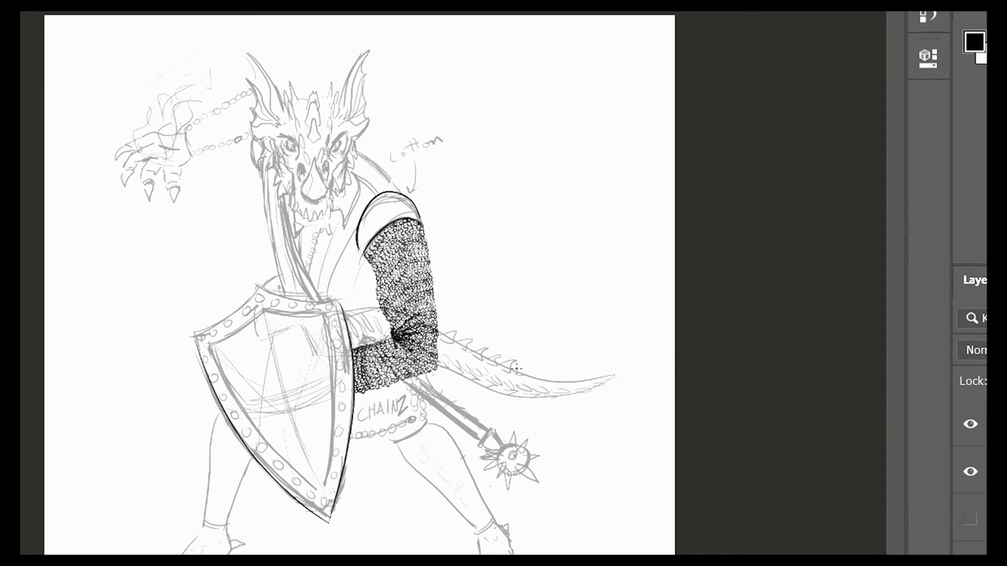
# Nudge the whole figure slightly left on the canvas with the Move tool
pyautogui.press('v')
pyautogui.press('Left')
pyautogui.press('Left')
pyautogui.press('Left')
pyautogui.press('Left')
pyautogui.press('Left')
pyautogui.press('Left')
pyautogui.press('Left')
pyautogui.press('Left')
pyautogui.press('Left')
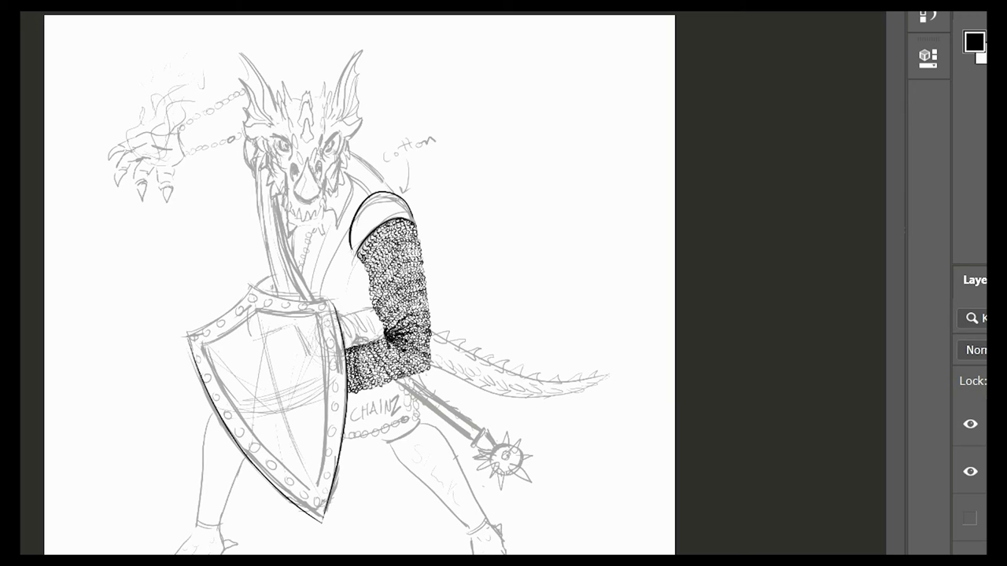
# Ink both outlines of the lower leg beside the mace and the beaded cuff at its ankle
pyautogui.scroll(4, 466, 489)
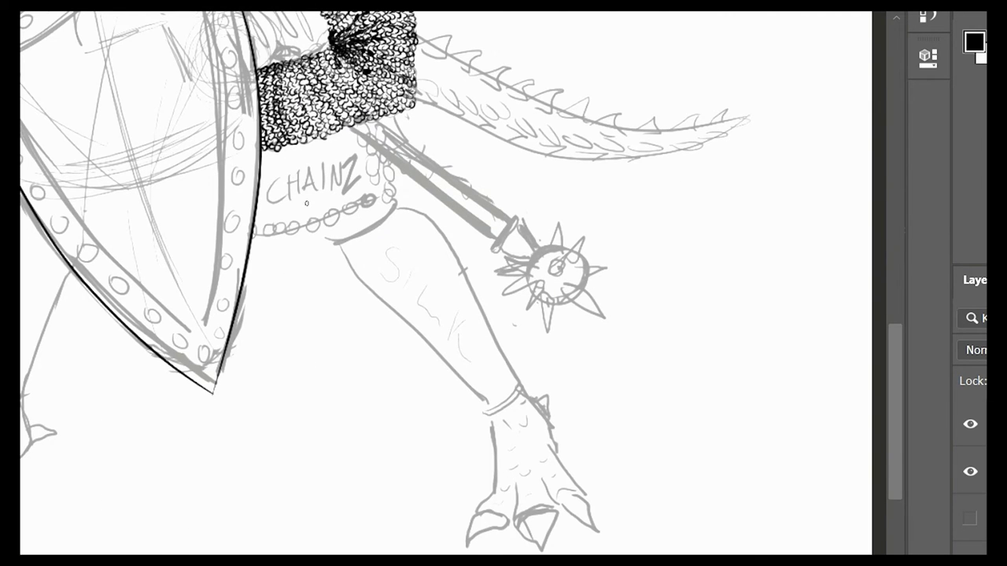
pyautogui.moveTo(343, 247); pyautogui.dragTo(490, 405)
pyautogui.hotkey('ctrl', 'z')
pyautogui.moveTo(398, 211)
pyautogui.mouseDown()
pyautogui.moveTo(525, 414)
pyautogui.moveTo(519, 387)
pyautogui.mouseUp()
pyautogui.keyDown('alt'); pyautogui.click(972, 471); pyautogui.keyUp('alt')
pyautogui.keyDown('alt'); pyautogui.click(972, 471); pyautogui.keyUp('alt')
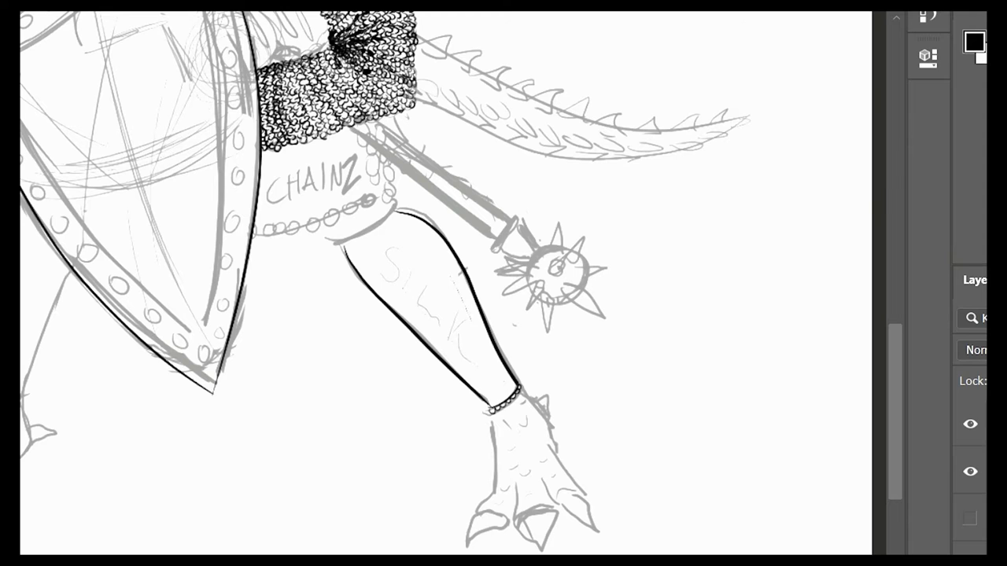
# Outline the mace ball using a circular selection, with a heavier line on the side facing the handle
pyautogui.scroll(3, 775, 302)
pyautogui.moveTo(575, 346); pyautogui.dragTo(513, 403)
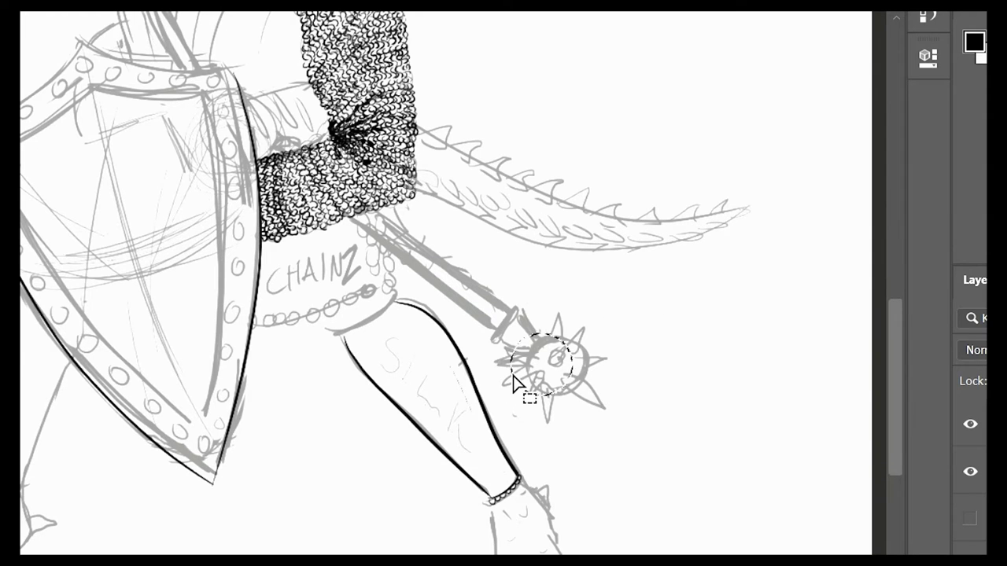
pyautogui.moveTo(549, 367)
pyautogui.mouseDown()
pyautogui.moveTo(562, 362)
pyautogui.moveTo(540, 387)
pyautogui.moveTo(580, 382)
pyautogui.mouseUp()
pyautogui.moveTo(542, 351); pyautogui.dragTo(573, 385)
pyautogui.hotkey('ctrl', 'd')
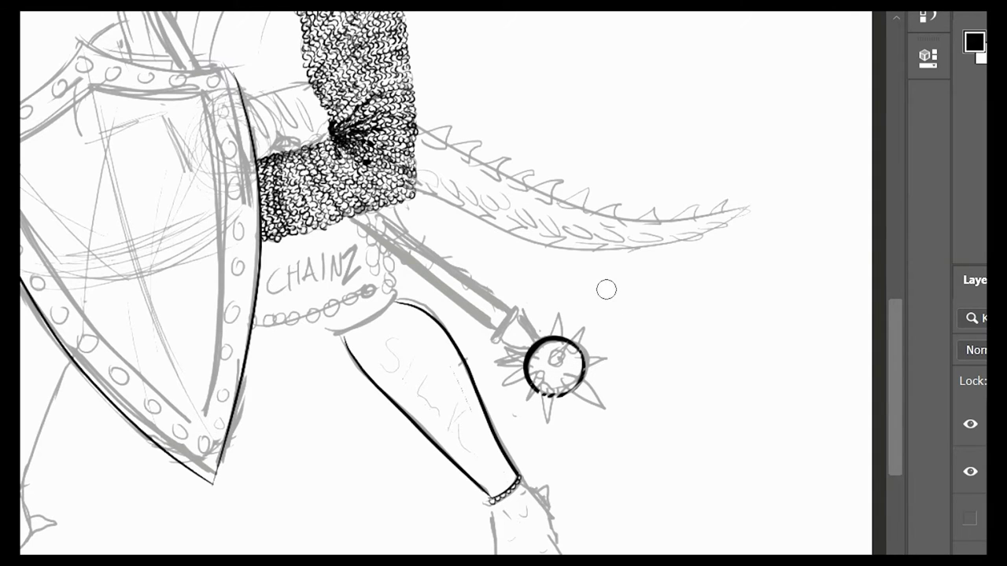
# Ink the first conical spikes on and around the mace ball, hiding the sketch layer to check them
pyautogui.scroll(2, 554, 364)
pyautogui.moveTo(548, 346)
pyautogui.mouseDown()
pyautogui.moveTo(588, 299)
pyautogui.moveTo(563, 346)
pyautogui.mouseUp()
pyautogui.moveTo(525, 398); pyautogui.dragTo(572, 415)
pyautogui.moveTo(590, 346); pyautogui.dragTo(591, 367)
pyautogui.moveTo(528, 314); pyautogui.dragTo(543, 313)
pyautogui.click(970, 470)
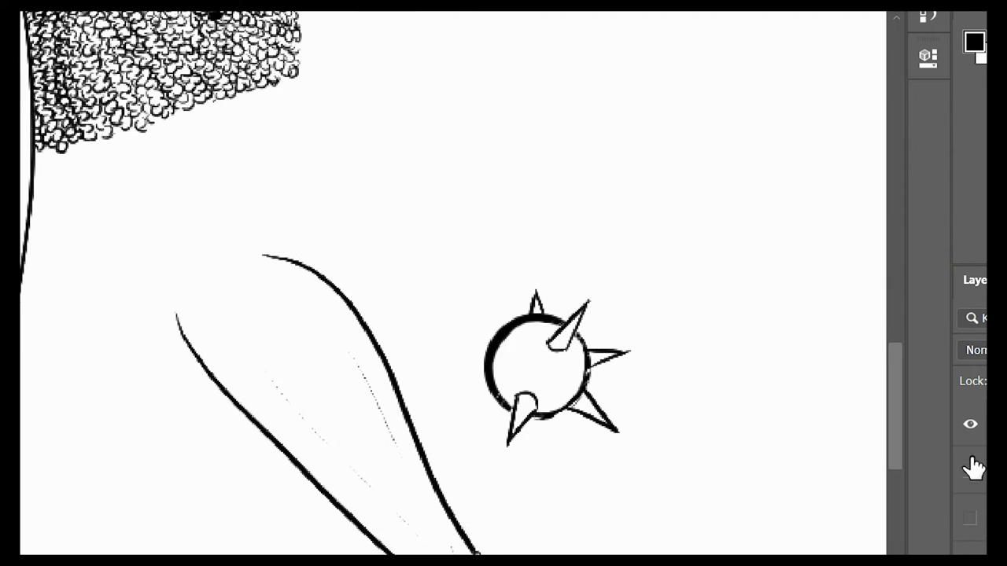
pyautogui.moveTo(503, 350); pyautogui.dragTo(517, 359)
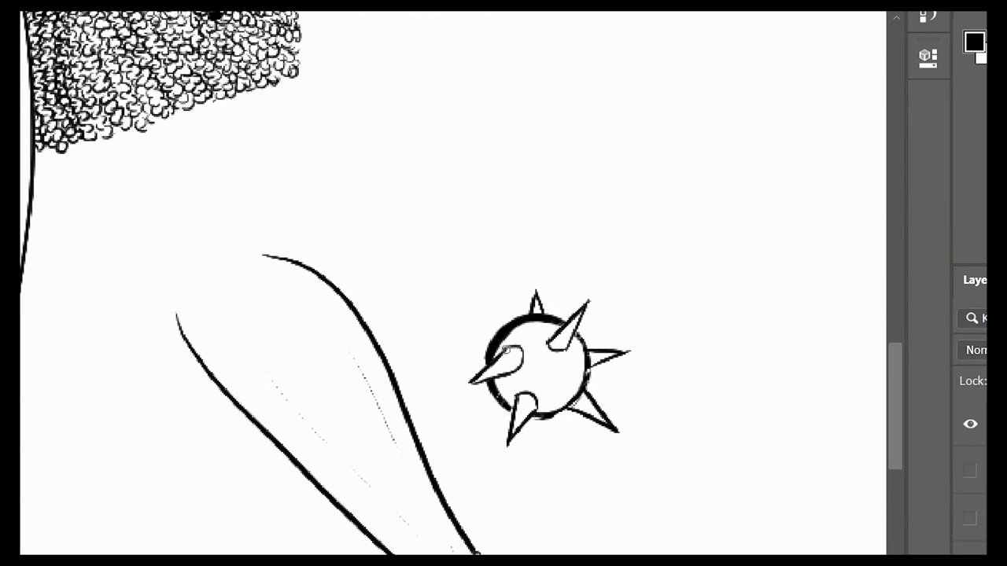
pyautogui.moveTo(577, 400); pyautogui.dragTo(537, 417)
pyautogui.moveTo(570, 329); pyautogui.dragTo(580, 338)
pyautogui.click(972, 470)
pyautogui.moveTo(494, 403); pyautogui.dragTo(503, 407)
# Ink a short collar with a curved end joining the mace ball to its handle
pyautogui.moveTo(445, 314); pyautogui.dragTo(488, 344)
pyautogui.moveTo(445, 313); pyautogui.dragTo(471, 281)
pyautogui.moveTo(471, 282); pyautogui.dragTo(527, 325)
pyautogui.click(972, 470)
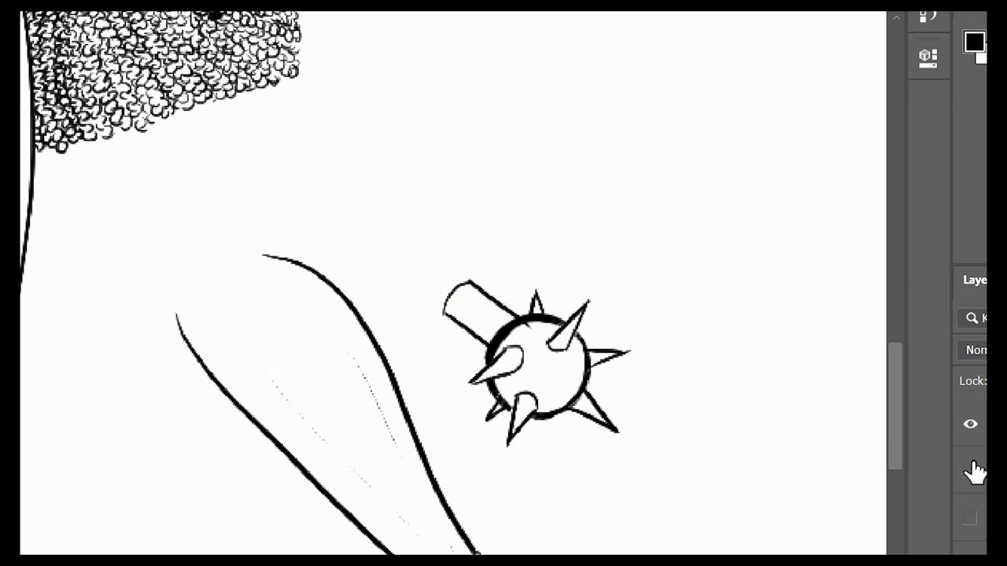
# Add the remaining mace spikes: a large one over the ball's outer side and small ones at the underside and handle side
pyautogui.moveTo(584, 369); pyautogui.dragTo(585, 385)
pyautogui.moveTo(566, 368); pyautogui.dragTo(566, 383)
pyautogui.hotkey('ctrl', 'z')
pyautogui.moveTo(567, 364); pyautogui.dragTo(626, 389)
pyautogui.moveTo(564, 383); pyautogui.dragTo(624, 388)
pyautogui.moveTo(542, 419); pyautogui.dragTo(553, 434)
pyautogui.moveTo(556, 418); pyautogui.dragTo(552, 434)
pyautogui.moveTo(486, 354); pyautogui.dragTo(466, 360)
pyautogui.moveTo(466, 360); pyautogui.dragTo(486, 363)
pyautogui.moveTo(582, 392); pyautogui.dragTo(560, 404)
pyautogui.hotkey('ctrl', 'z')
# Ink the mace handle's two long straight edges from the chainmail forearm to the collar
pyautogui.click(970, 471)
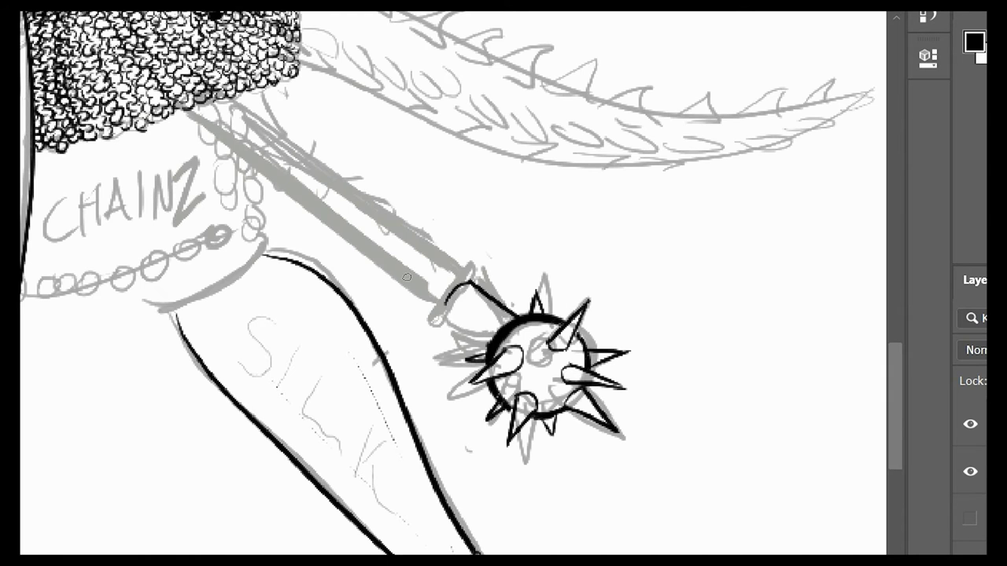
pyautogui.moveTo(187, 112); pyautogui.dragTo(441, 306)
pyautogui.hotkey('ctrl', 'z')
pyautogui.moveTo(225, 95); pyautogui.dragTo(472, 273)
pyautogui.hotkey('ctrl', 'z')
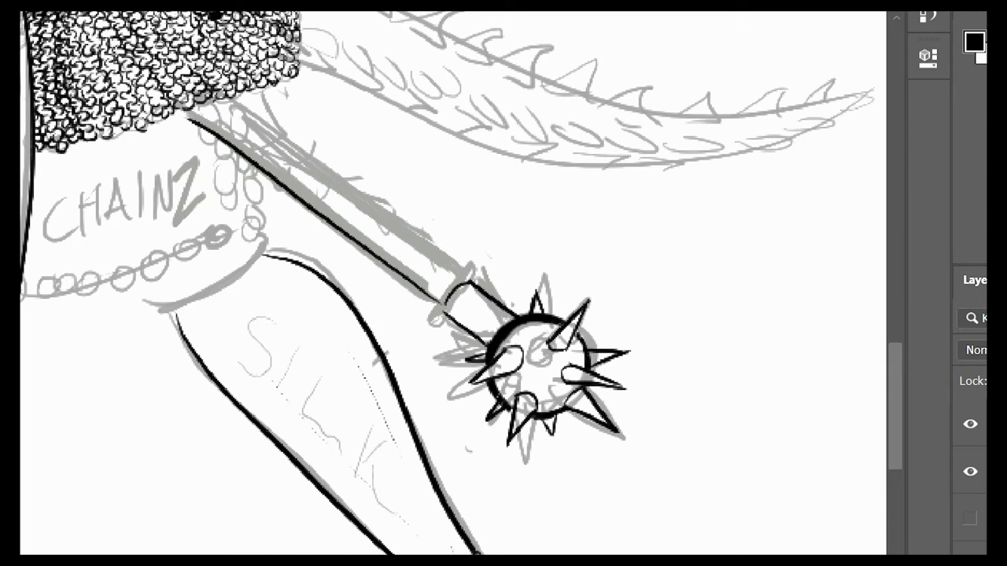
pyautogui.hotkey('ctrl', 'z')
pyautogui.moveTo(185, 109)
pyautogui.mouseDown()
pyautogui.moveTo(439, 305)
pyautogui.moveTo(188, 109)
pyautogui.mouseUp()
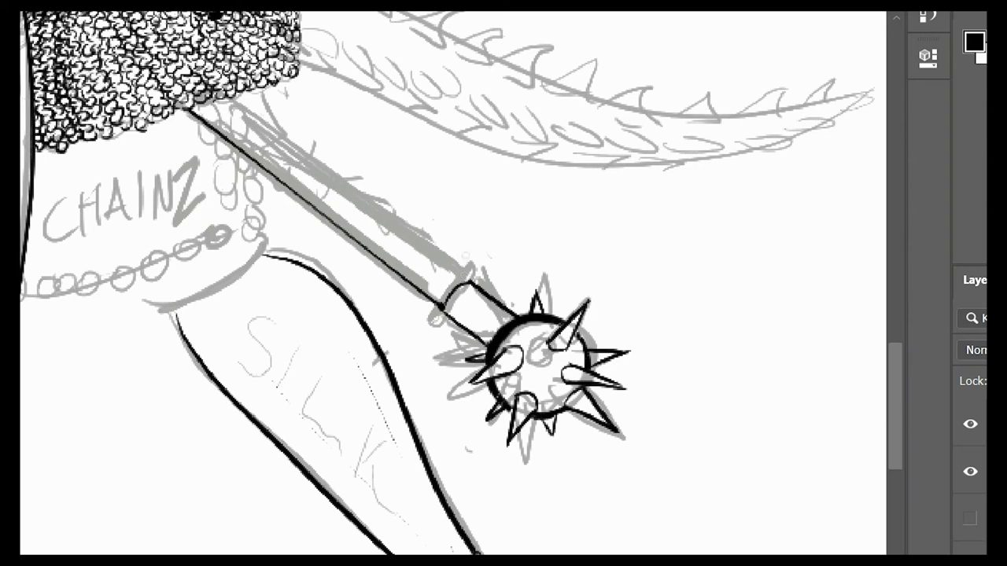
pyautogui.moveTo(468, 279); pyautogui.dragTo(229, 97)
# Thin the handle's lower edge with the eraser and redraw the mace collar with sides flaring toward the ball
pyautogui.click(969, 471)
pyautogui.press('e')
pyautogui.moveTo(376, 208)
pyautogui.mouseDown()
pyautogui.moveTo(470, 281)
pyautogui.moveTo(441, 305)
pyautogui.mouseUp()
pyautogui.moveTo(441, 311)
pyautogui.mouseDown()
pyautogui.moveTo(475, 274)
pyautogui.moveTo(459, 323)
pyautogui.moveTo(485, 343)
pyautogui.mouseUp()
pyautogui.hotkey('ctrl', 'z')
pyautogui.moveTo(478, 288); pyautogui.dragTo(516, 314)
pyautogui.press('b')
pyautogui.moveTo(472, 281)
pyautogui.mouseDown()
pyautogui.moveTo(441, 313)
pyautogui.moveTo(486, 338)
pyautogui.mouseUp()
pyautogui.moveTo(470, 281); pyautogui.dragTo(511, 321)
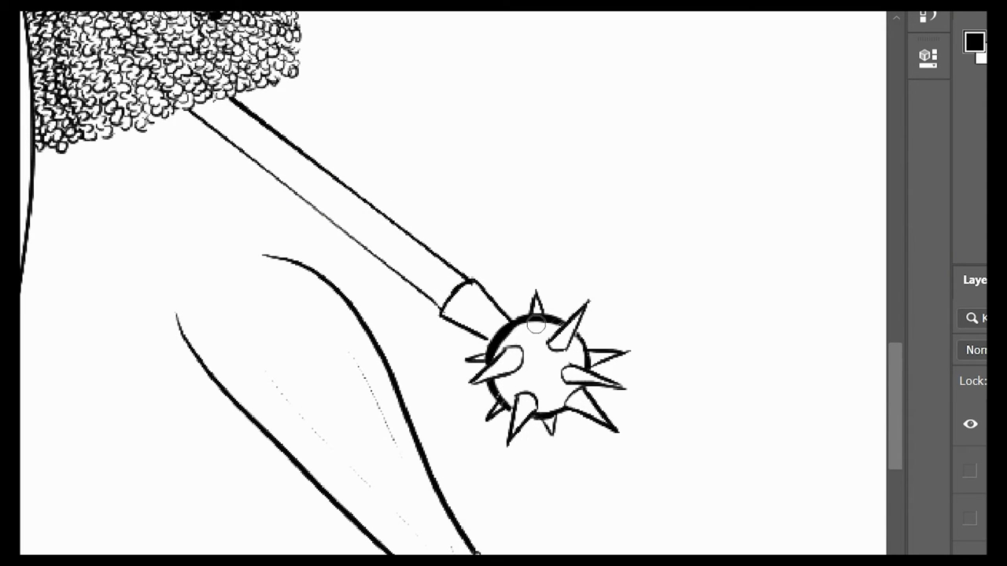
# Ink the band and grip wrapping on the mace handle just below the forearm, checking with the sketch layer hidden
pyautogui.moveTo(659, 463); pyautogui.dragTo(591, 464)
pyautogui.click(970, 471)
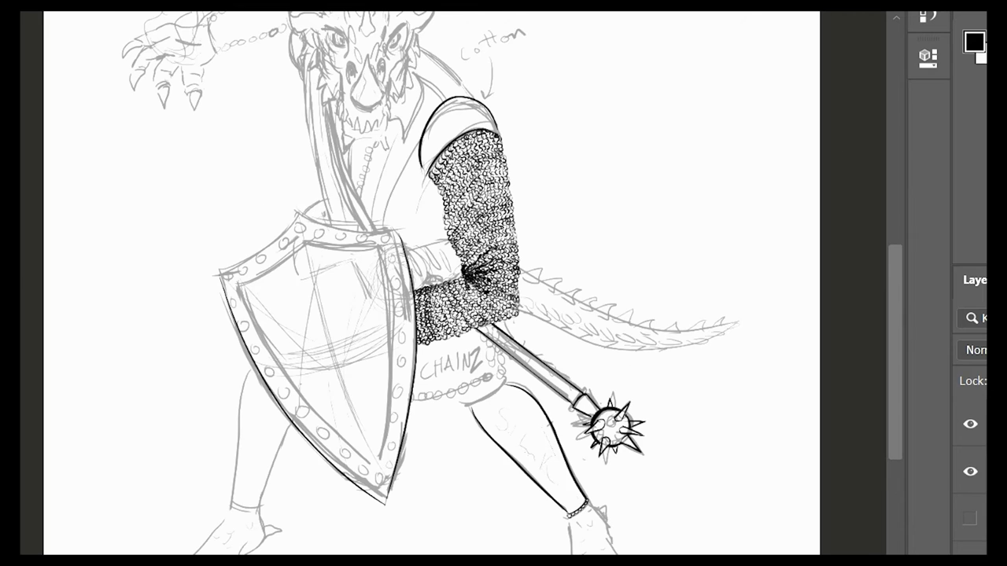
pyautogui.moveTo(504, 367); pyautogui.dragTo(568, 347)
pyautogui.scroll(-1, 569, 348)
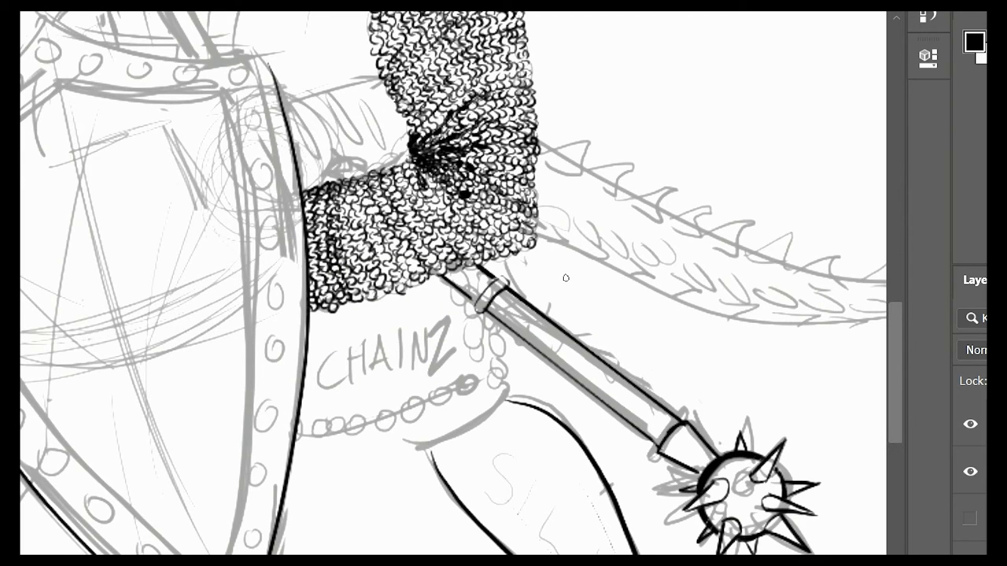
pyautogui.moveTo(487, 274); pyautogui.dragTo(466, 302)
pyautogui.moveTo(455, 264); pyautogui.dragTo(453, 284)
pyautogui.moveTo(473, 263)
pyautogui.mouseDown()
pyautogui.moveTo(462, 294)
pyautogui.moveTo(477, 283)
pyautogui.mouseUp()
pyautogui.click(970, 473)
pyautogui.moveTo(374, 412); pyautogui.dragTo(309, 412)
pyautogui.click(970, 472)
pyautogui.moveTo(473, 307); pyautogui.dragTo(519, 307)
# Ink the thigh's edges and the curved hem at the knee, showing the rough layer as a guide, then hide it again
pyautogui.scroll(-3, 381, 339)
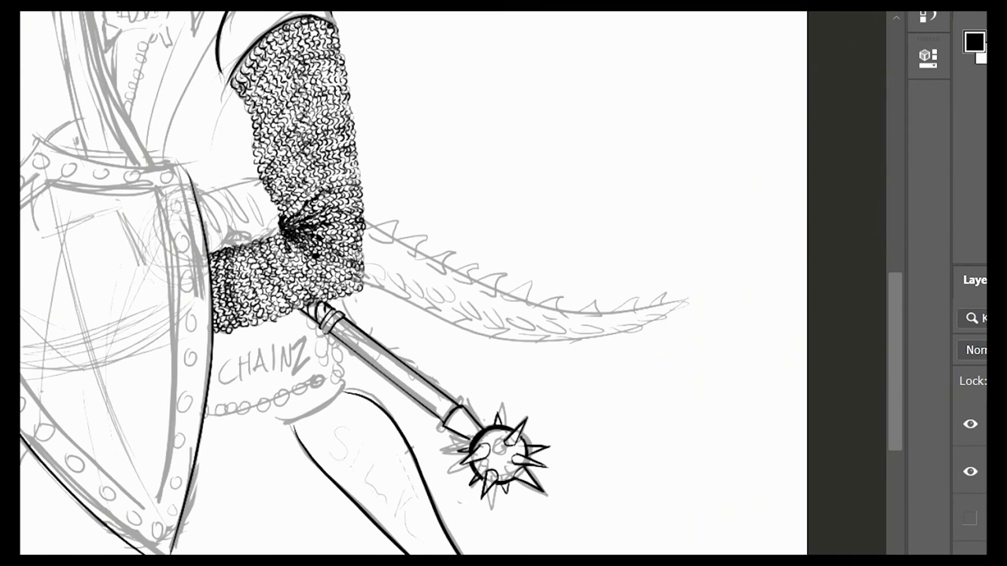
pyautogui.click(970, 519)
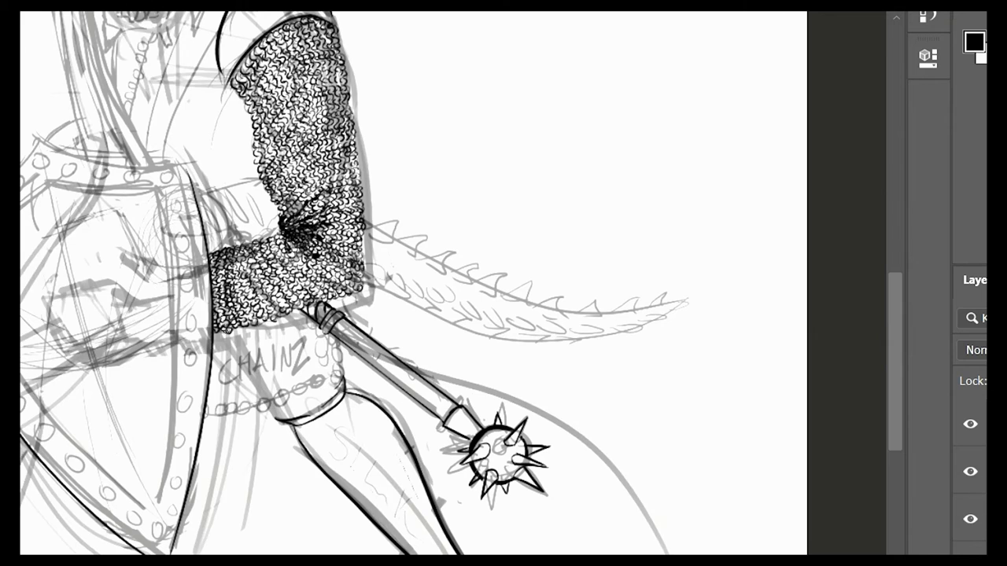
pyautogui.moveTo(220, 334); pyautogui.dragTo(281, 421)
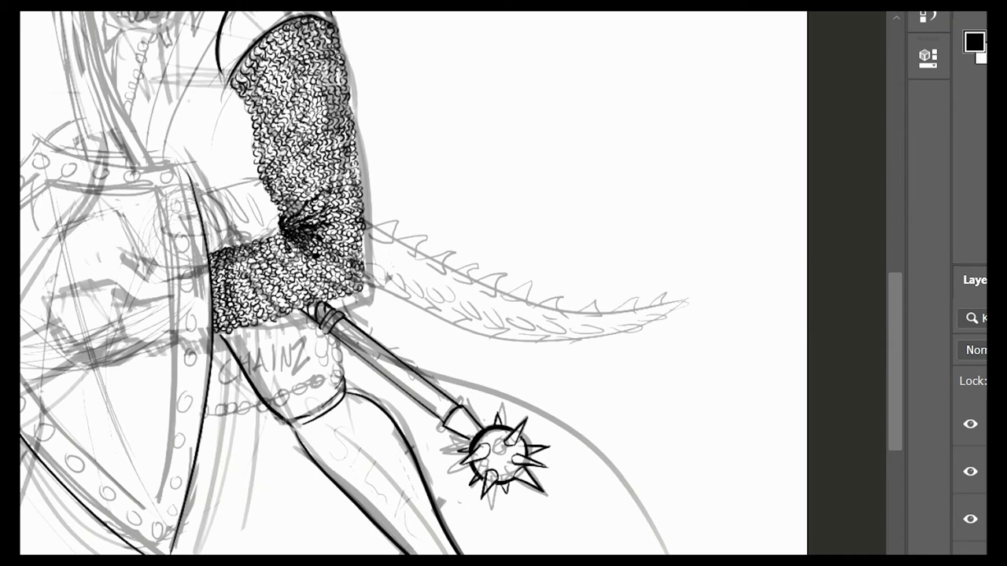
pyautogui.moveTo(341, 364); pyautogui.dragTo(336, 334)
pyautogui.click(970, 518)
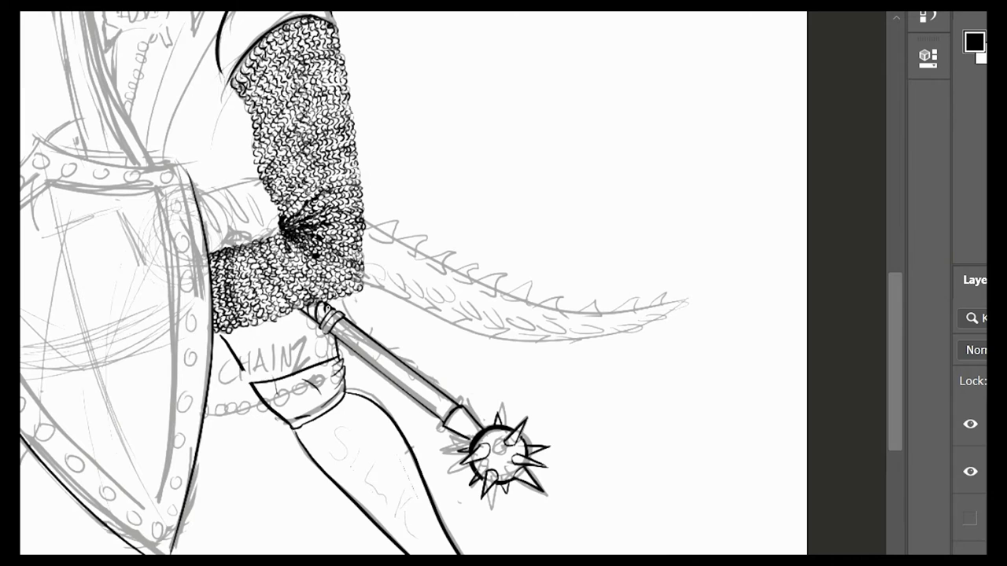
# Ink the curved upper edge of the knee band and add cloth folds across the thigh above it
pyautogui.moveTo(259, 389); pyautogui.dragTo(340, 361)
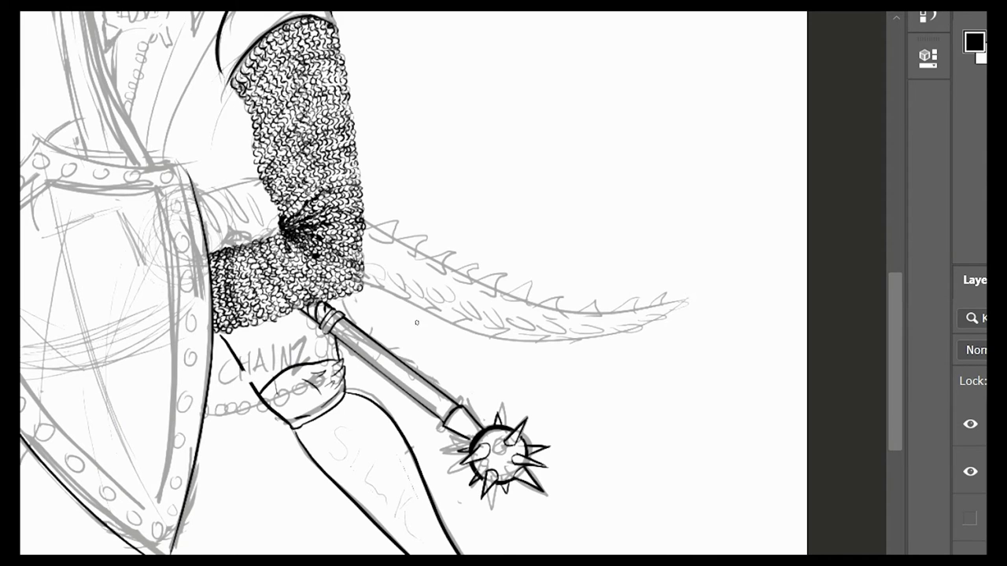
pyautogui.moveTo(239, 360)
pyautogui.mouseDown()
pyautogui.moveTo(255, 396)
pyautogui.moveTo(316, 353)
pyautogui.mouseUp()
pyautogui.hotkey('ctrl', 'z')
pyautogui.hotkey('ctrl', 'z')
pyautogui.moveTo(250, 349); pyautogui.dragTo(302, 327)
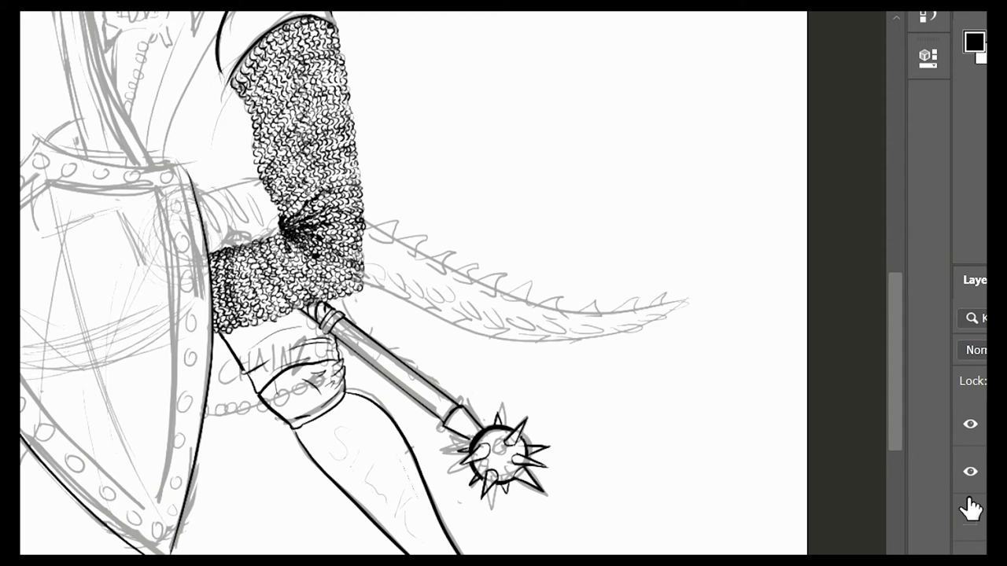
pyautogui.click(970, 471)
pyautogui.moveTo(576, 319)
pyautogui.mouseDown()
pyautogui.moveTo(561, 320)
pyautogui.moveTo(572, 318)
pyautogui.mouseUp()
pyautogui.click(970, 472)
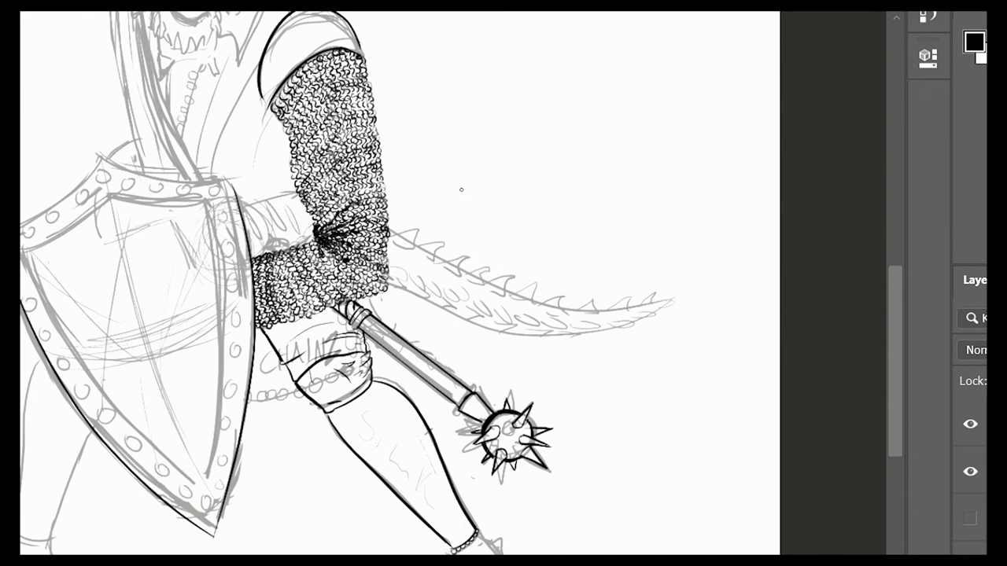
# Ink the shield's two concave top edges, meeting at the raised peak
pyautogui.scroll(3, 461, 191)
pyautogui.click(970, 472)
pyautogui.click(969, 471)
pyautogui.hotkey('ctrl', 'z')
pyautogui.scroll(-1, 250, 349)
pyautogui.moveTo(20, 390); pyautogui.dragTo(102, 318)
pyautogui.moveTo(103, 316); pyautogui.dragTo(240, 333)
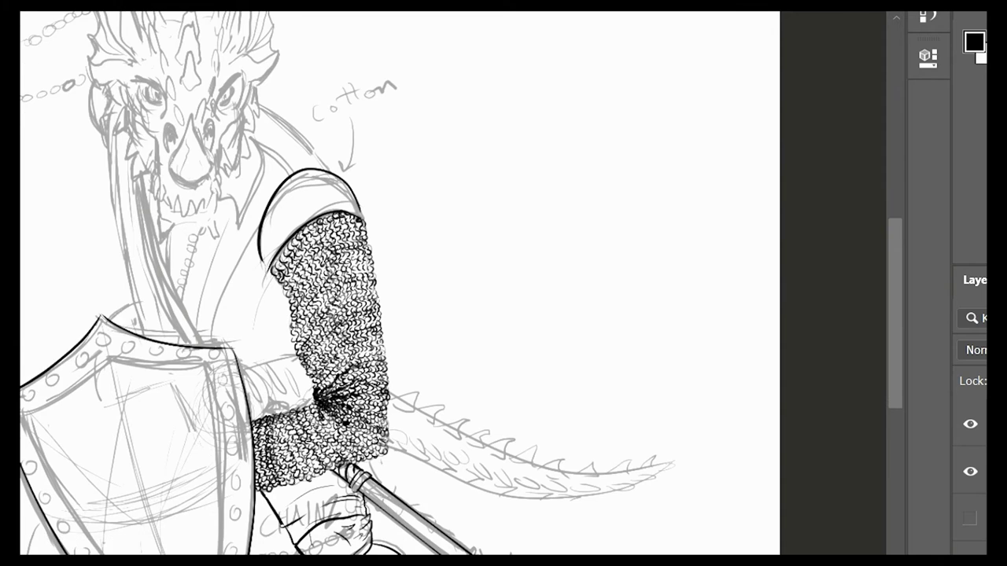
# Ink the shield's inner rim line parallel to its outer edges along the top and both sides
pyautogui.click(969, 471)
pyautogui.scroll(-6, 228, 189)
pyautogui.click(970, 471)
pyautogui.click(970, 471)
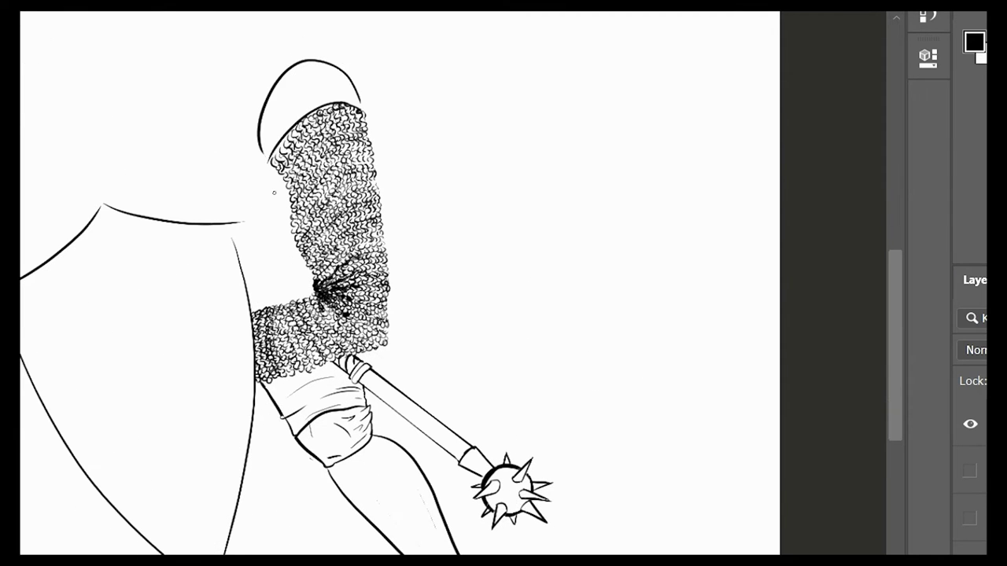
pyautogui.click(970, 471)
pyautogui.click(970, 472)
pyautogui.moveTo(21, 299); pyautogui.dragTo(196, 248)
pyautogui.hotkey('ctrl', 'z')
pyautogui.moveTo(110, 237); pyautogui.dragTo(204, 246)
pyautogui.hotkey('ctrl', 'z')
pyautogui.moveTo(206, 250); pyautogui.dragTo(201, 553)
pyautogui.hotkey('ctrl', 'z')
pyautogui.moveTo(23, 307); pyautogui.dragTo(182, 540)
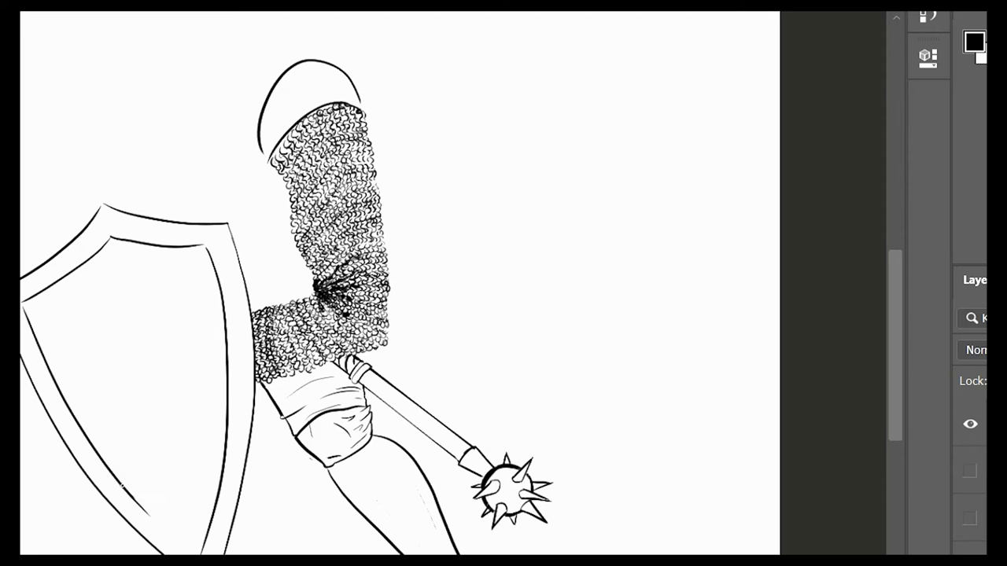
# Ink a row of round rivets along the shield's top rim, checking their placement against the rough sketch
pyautogui.click(969, 472)
pyautogui.click(969, 472)
pyautogui.click(970, 471)
pyautogui.click(971, 471)
pyautogui.moveTo(37, 277); pyautogui.dragTo(40, 276)
pyautogui.moveTo(62, 261); pyautogui.dragTo(63, 261)
pyautogui.moveTo(87, 240); pyautogui.dragTo(139, 225)
pyautogui.moveTo(165, 228); pyautogui.dragTo(168, 228)
pyautogui.moveTo(193, 232); pyautogui.dragTo(196, 233)
# Continue the round rivets down both side rims of the shield towards its bottom point, with the rough layer hidden
pyautogui.click(970, 471)
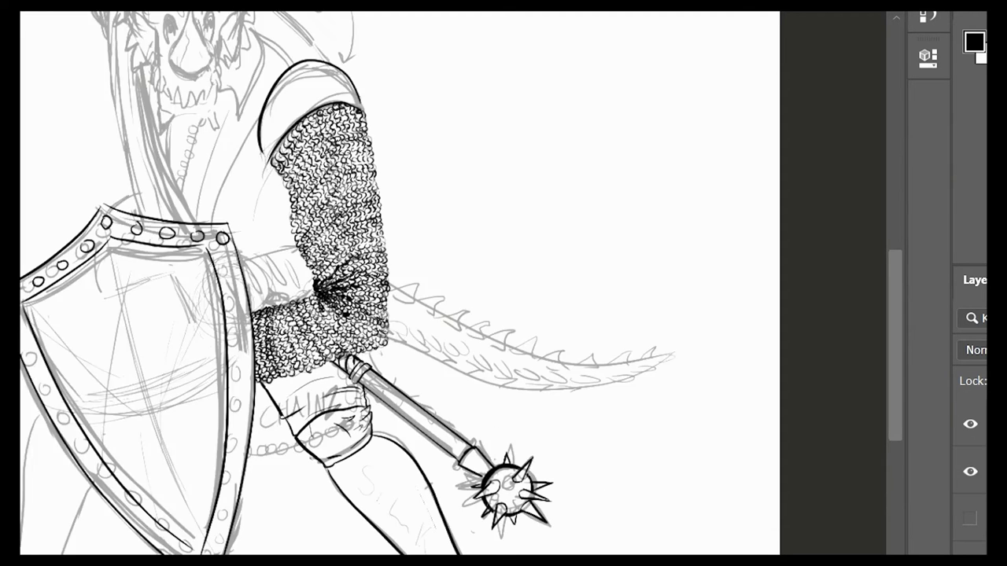
pyautogui.click(969, 471)
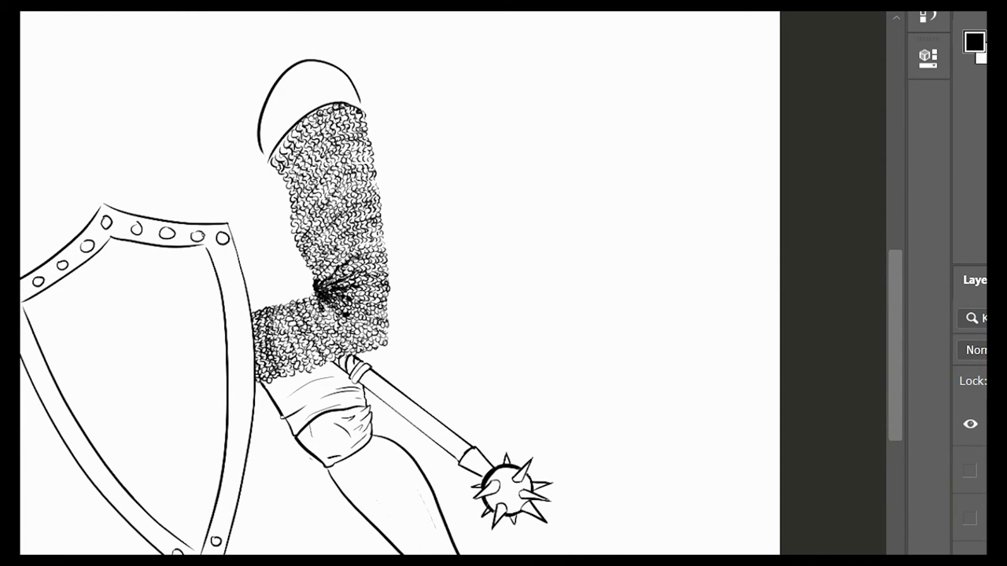
pyautogui.moveTo(237, 371); pyautogui.dragTo(240, 371)
pyautogui.moveTo(62, 423); pyautogui.dragTo(66, 422)
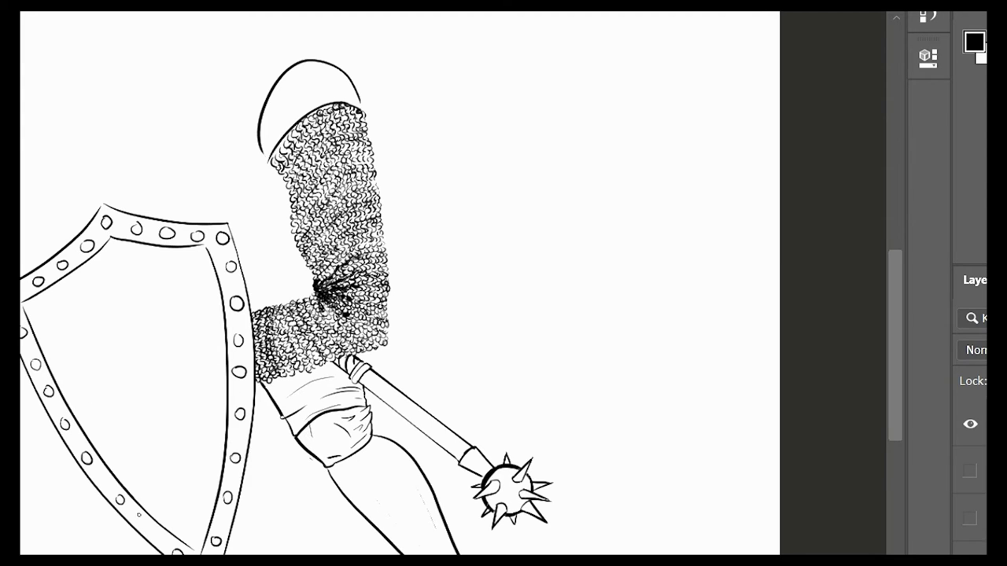
# Ink thin, broken crossing lines on the shield's face
pyautogui.moveTo(120, 279); pyautogui.dragTo(148, 389)
pyautogui.moveTo(86, 418); pyautogui.dragTo(110, 416)
pyautogui.moveTo(191, 403); pyautogui.dragTo(206, 394)
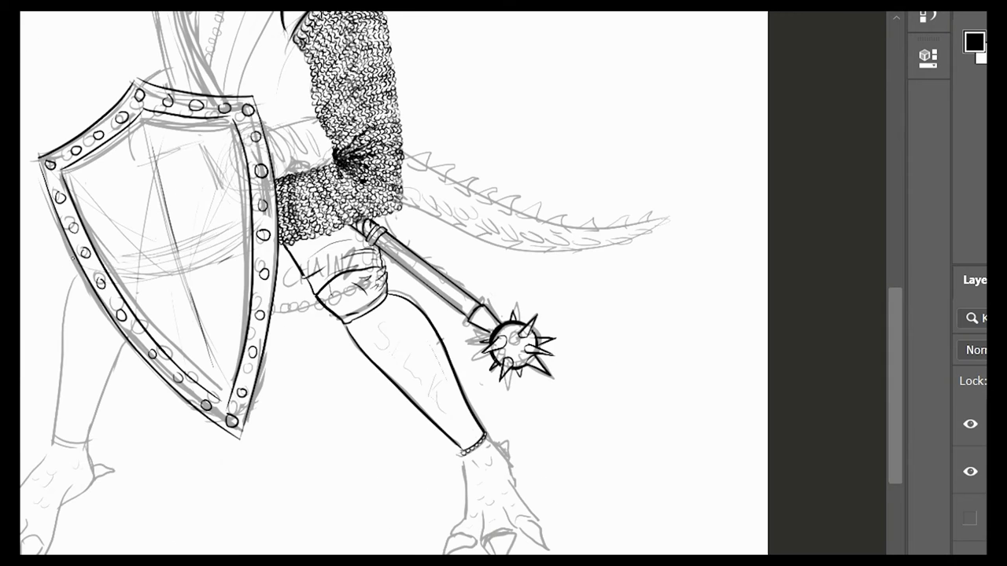
# Ink both edges of the lower leg behind the shield and a beaded band around its ankle
pyautogui.moveTo(74, 272); pyautogui.dragTo(86, 279)
pyautogui.moveTo(76, 275)
pyautogui.mouseDown()
pyautogui.moveTo(57, 440)
pyautogui.moveTo(41, 469)
pyautogui.mouseUp()
pyautogui.moveTo(129, 342); pyautogui.dragTo(84, 490)
pyautogui.moveTo(41, 470); pyautogui.dragTo(51, 438)
pyautogui.moveTo(84, 489); pyautogui.dragTo(86, 449)
pyautogui.moveTo(51, 434); pyautogui.dragTo(205, 456)
pyautogui.moveTo(22, 415); pyautogui.dragTo(146, 428)
pyautogui.moveTo(346, 425); pyautogui.dragTo(196, 425)
pyautogui.moveTo(593, 461); pyautogui.dragTo(593, 379)
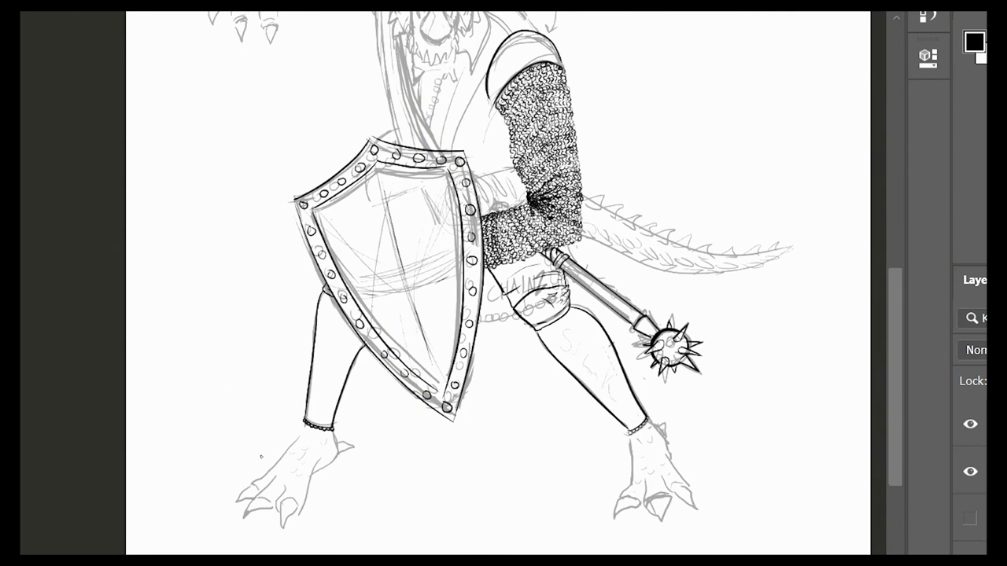
# Ink the clawed foot below the leg behind the shield, with its toes, three front claws and rear spur
pyautogui.moveTo(285, 487); pyautogui.dragTo(277, 510)
pyautogui.moveTo(280, 505); pyautogui.dragTo(282, 528)
pyautogui.hotkey('ctrl', 'z')
pyautogui.moveTo(319, 457); pyautogui.dragTo(295, 517)
pyautogui.press('e')
pyautogui.moveTo(314, 448)
pyautogui.mouseDown()
pyautogui.moveTo(315, 473)
pyautogui.moveTo(335, 451)
pyautogui.moveTo(440, 468)
pyautogui.mouseUp()
pyautogui.hotkey('ctrl', 'z')
pyautogui.moveTo(369, 209)
pyautogui.mouseDown()
pyautogui.moveTo(310, 347)
pyautogui.moveTo(315, 312)
pyautogui.mouseUp()
pyautogui.click(970, 471)
pyautogui.press('e')
pyautogui.hotkey('ctrl', ',')
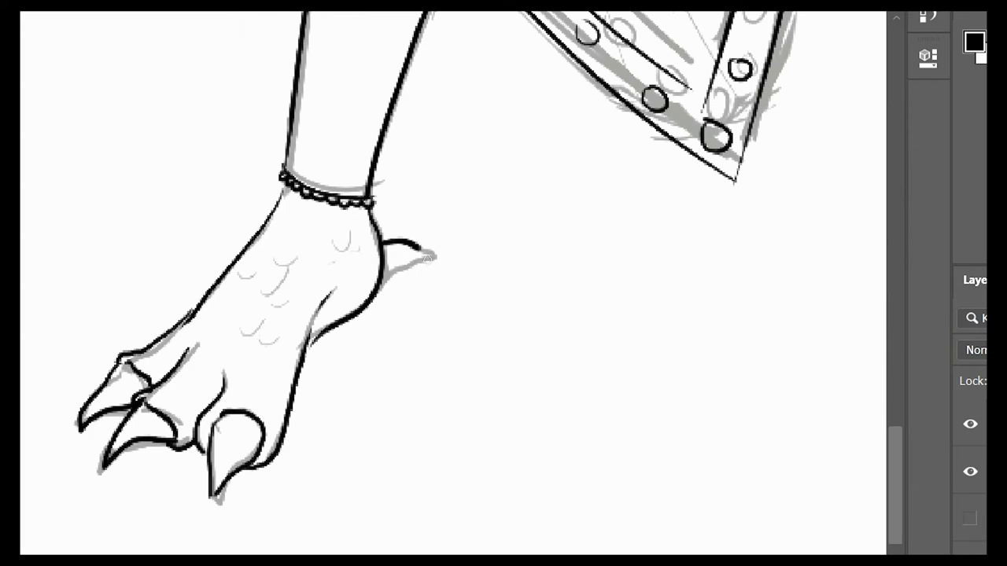
pyautogui.moveTo(383, 251)
pyautogui.mouseDown()
pyautogui.moveTo(386, 274)
pyautogui.moveTo(353, 262)
pyautogui.mouseUp()
# Add small curved scale marks across the top and toes of the inked foot, with the rough layer hidden
pyautogui.hotkey('ctrl', ',')
pyautogui.moveTo(241, 286); pyautogui.dragTo(258, 292)
pyautogui.moveTo(258, 371); pyautogui.dragTo(274, 373)
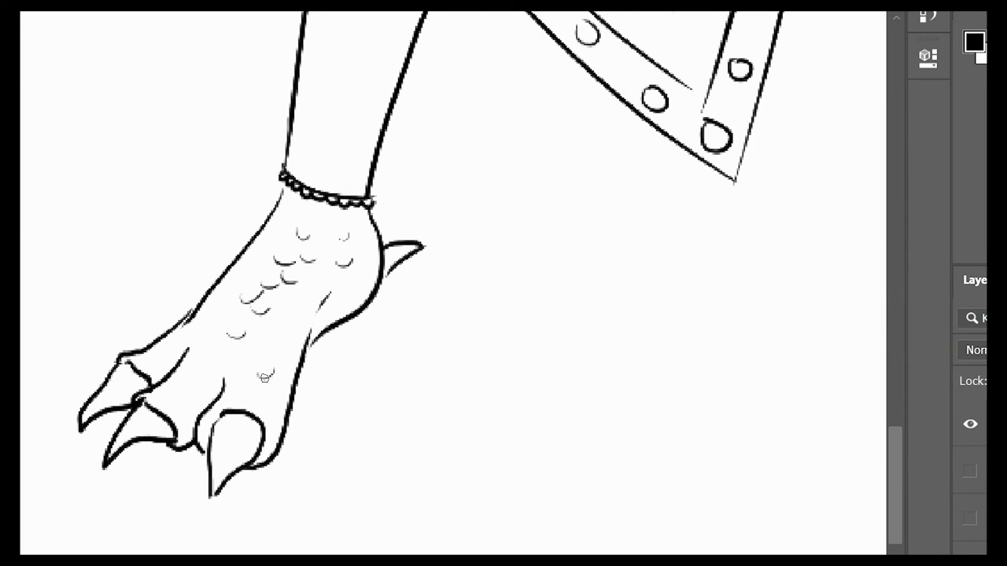
pyautogui.moveTo(177, 394); pyautogui.dragTo(191, 395)
pyautogui.moveTo(268, 402); pyautogui.dragTo(278, 402)
pyautogui.moveTo(151, 357); pyautogui.dragTo(176, 362)
pyautogui.moveTo(550, 489)
pyautogui.mouseDown()
pyautogui.moveTo(449, 494)
pyautogui.moveTo(470, 495)
pyautogui.mouseUp()
# Ink the side contours and heel of the second foot below the mace-side ankle, following the rough sketch
pyautogui.hotkey('ctrl', ',')
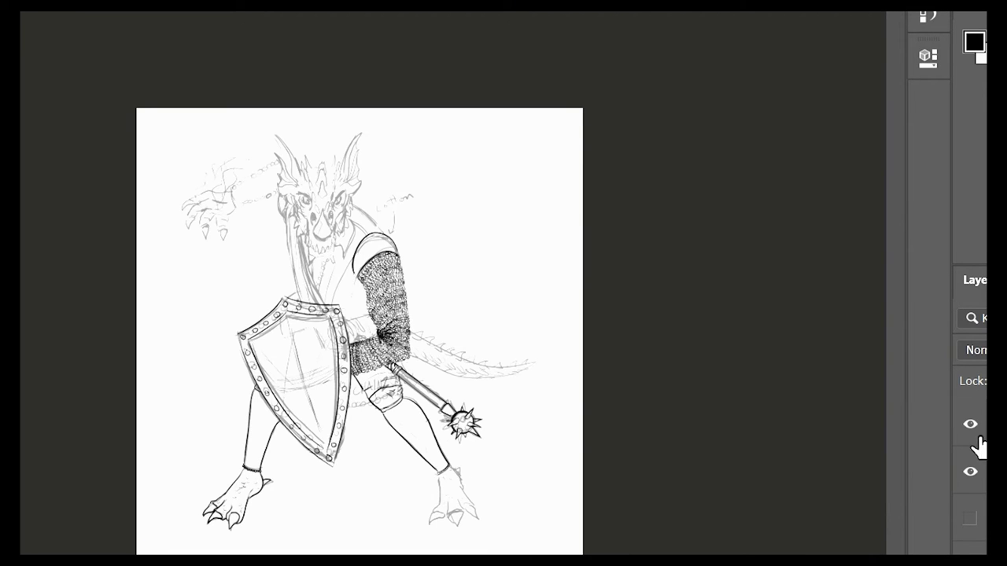
pyautogui.click(971, 471)
pyautogui.scroll(5, 308, 470)
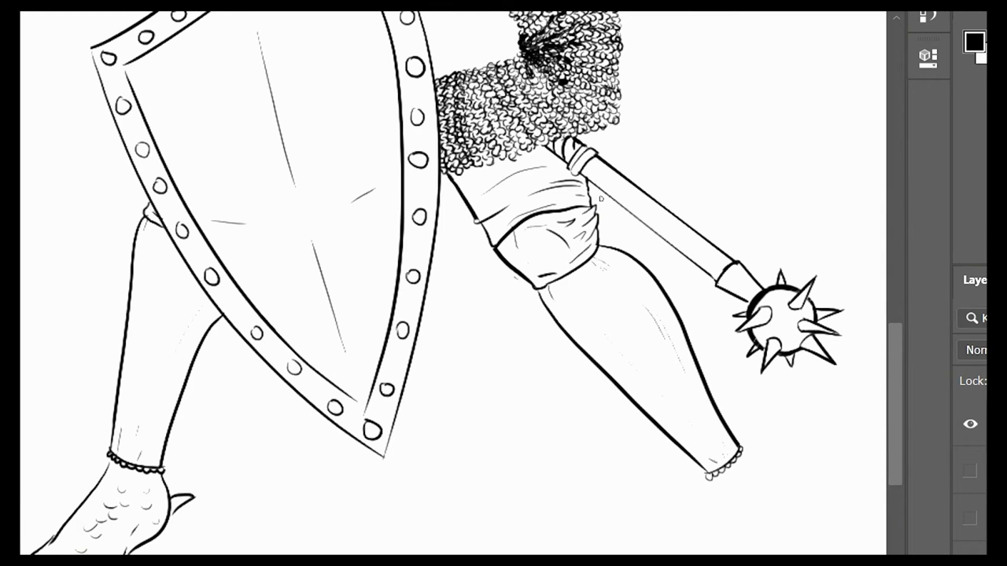
pyautogui.click(971, 471)
pyautogui.moveTo(709, 480); pyautogui.dragTo(712, 553)
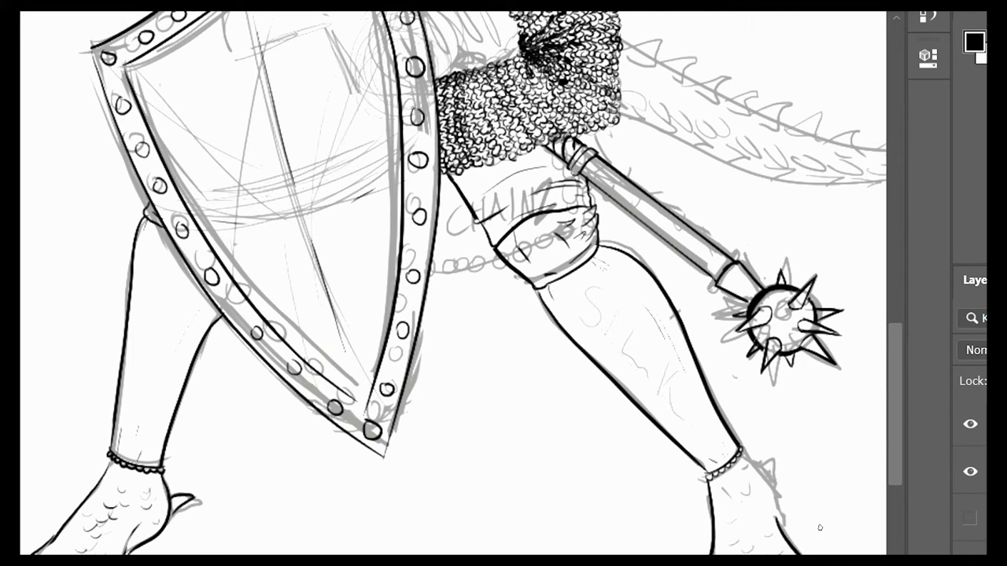
pyautogui.moveTo(740, 454)
pyautogui.mouseDown()
pyautogui.moveTo(772, 482)
pyautogui.moveTo(806, 554)
pyautogui.mouseUp()
pyautogui.moveTo(770, 490); pyautogui.dragTo(785, 527)
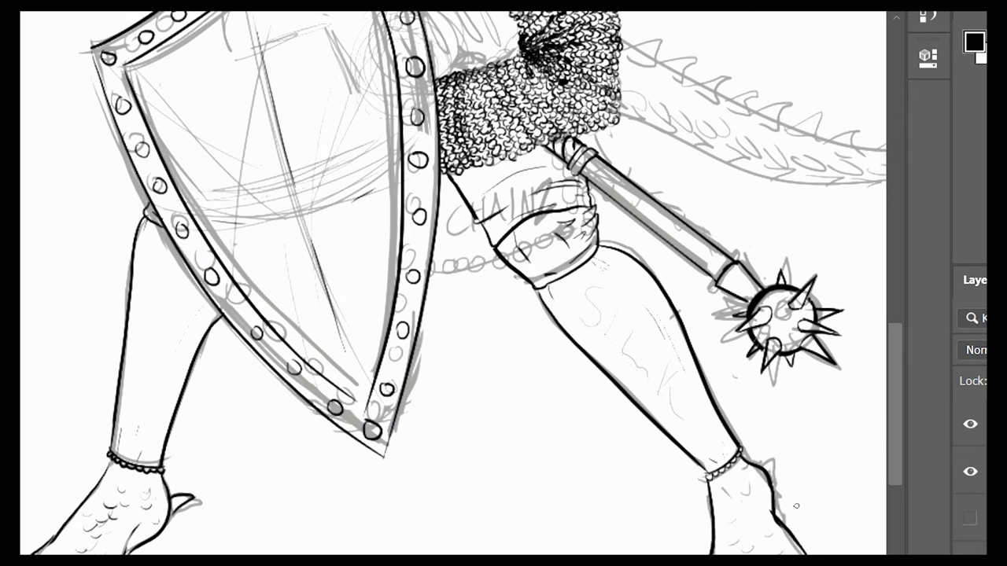
pyautogui.click(971, 471)
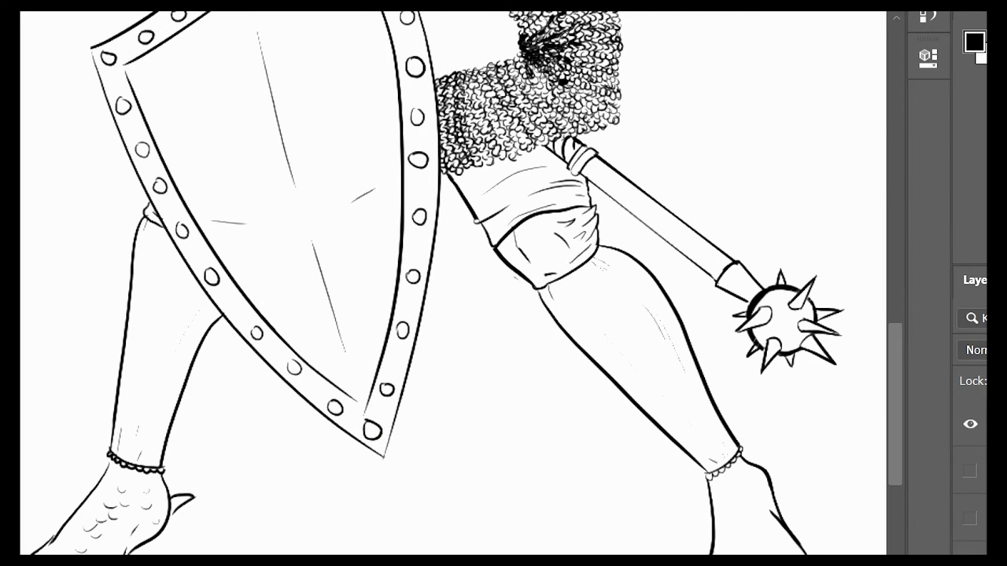
# Add the rear spur and small curved scale marks to the second foot, toggling the rough layer to compare
pyautogui.click(971, 471)
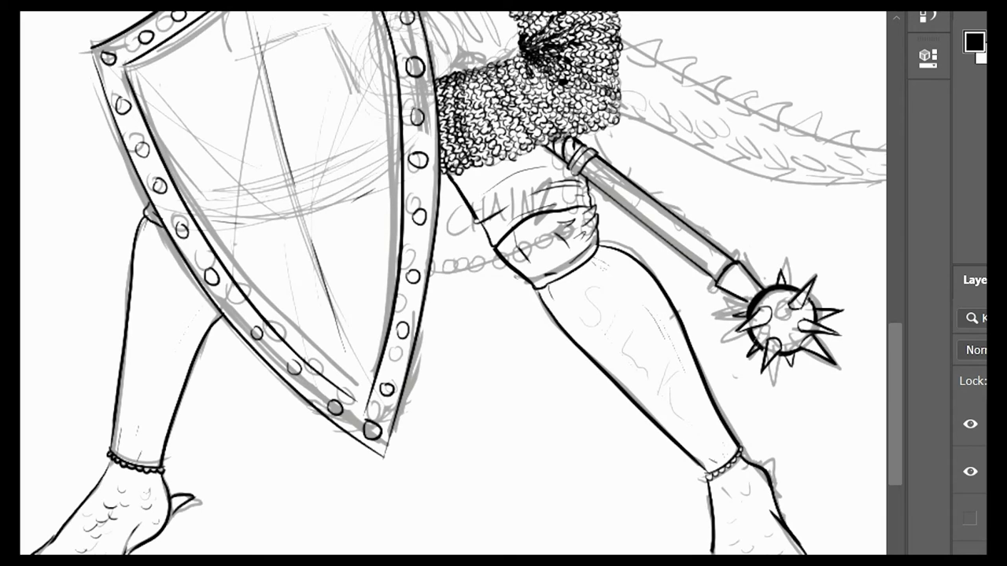
pyautogui.click(971, 472)
pyautogui.click(973, 472)
pyautogui.click(972, 472)
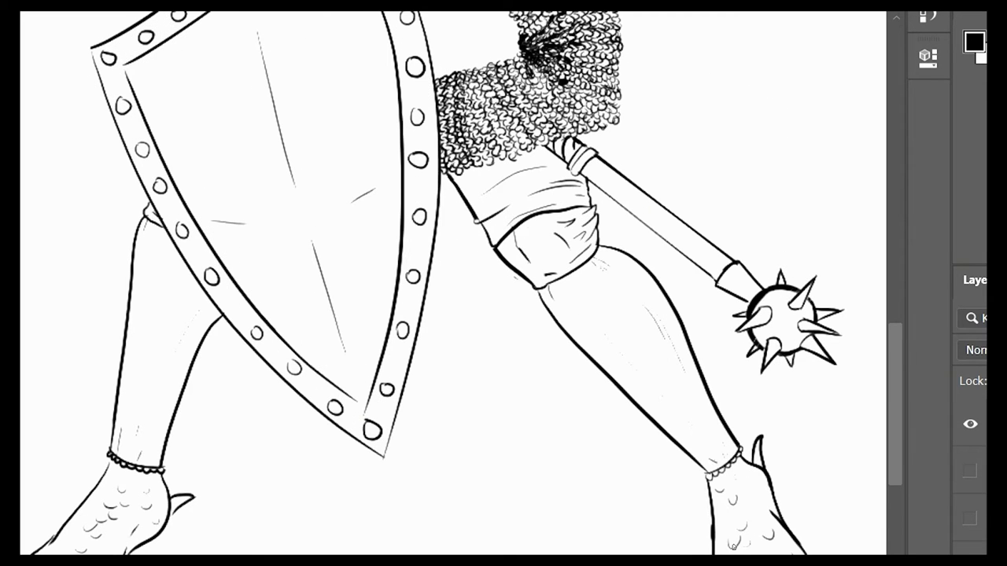
# Ink a studded band along the shoulder guard's lower edge and the long neck-side edge of the garment above the shield
pyautogui.scroll(10, 627, 289)
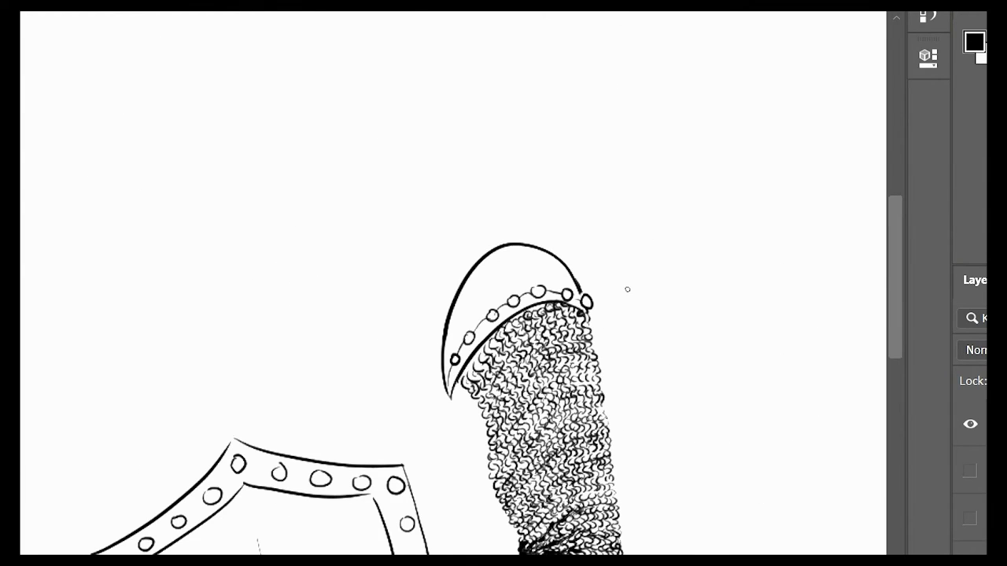
pyautogui.click(971, 471)
pyautogui.click(970, 471)
pyautogui.click(970, 471)
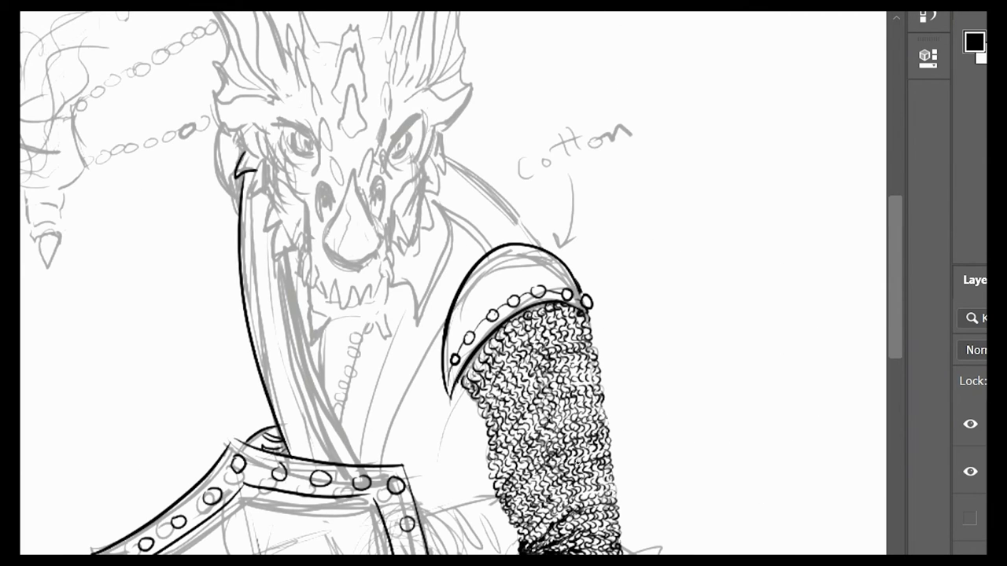
# Ink the waist band's upper edge, a row of narrow triangles below it, and the small piece behind the shield's peak
pyautogui.hotkey('ctrl', 'z')
pyautogui.moveTo(424, 516); pyautogui.dragTo(530, 488)
pyautogui.hotkey('ctrl', 'z')
pyautogui.scroll(3, 403, 521)
pyautogui.moveTo(484, 515); pyautogui.dragTo(498, 553)
pyautogui.moveTo(486, 517); pyautogui.dragTo(512, 554)
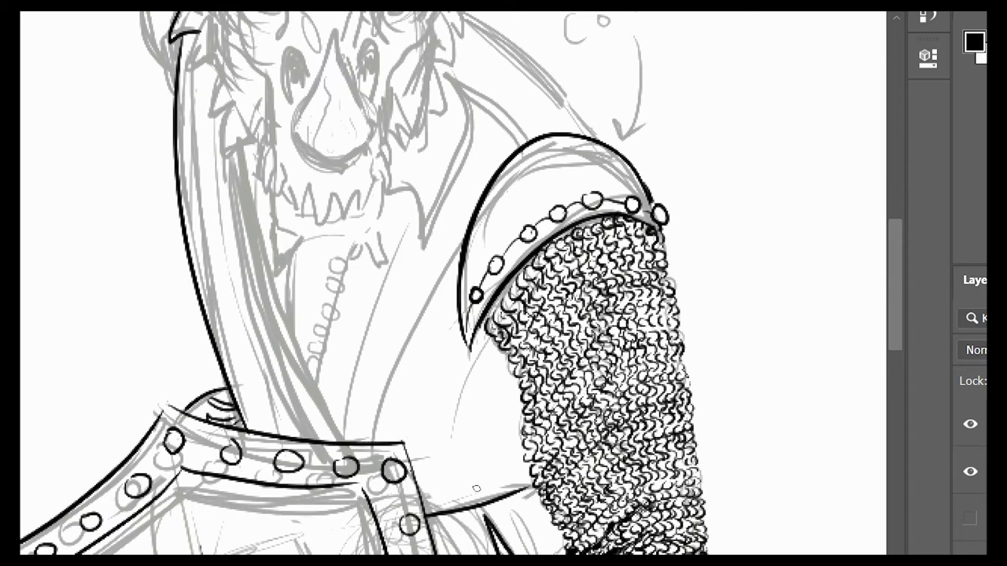
pyautogui.moveTo(450, 526); pyautogui.dragTo(464, 555)
pyautogui.moveTo(525, 503); pyautogui.dragTo(551, 554)
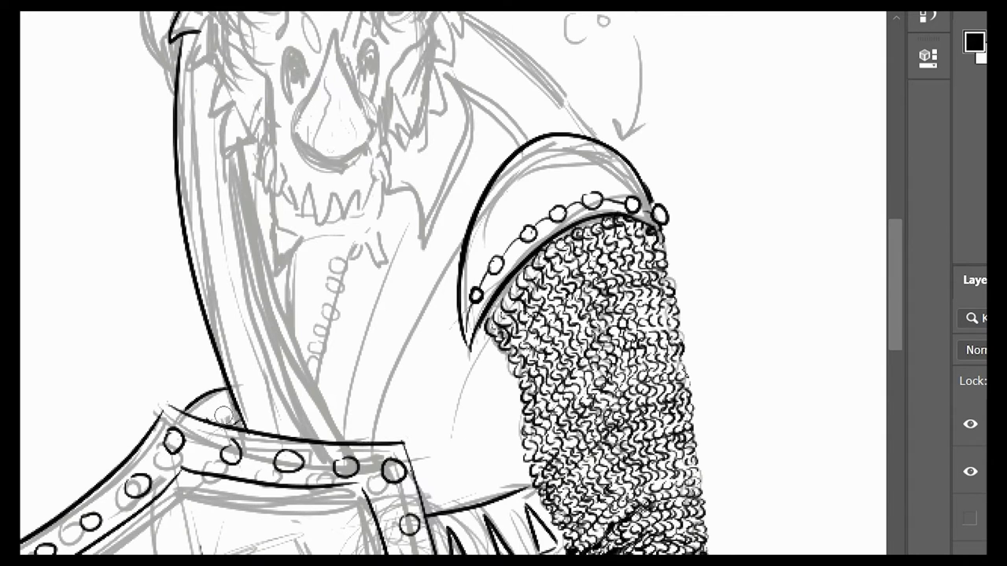
pyautogui.moveTo(209, 398); pyautogui.dragTo(236, 409)
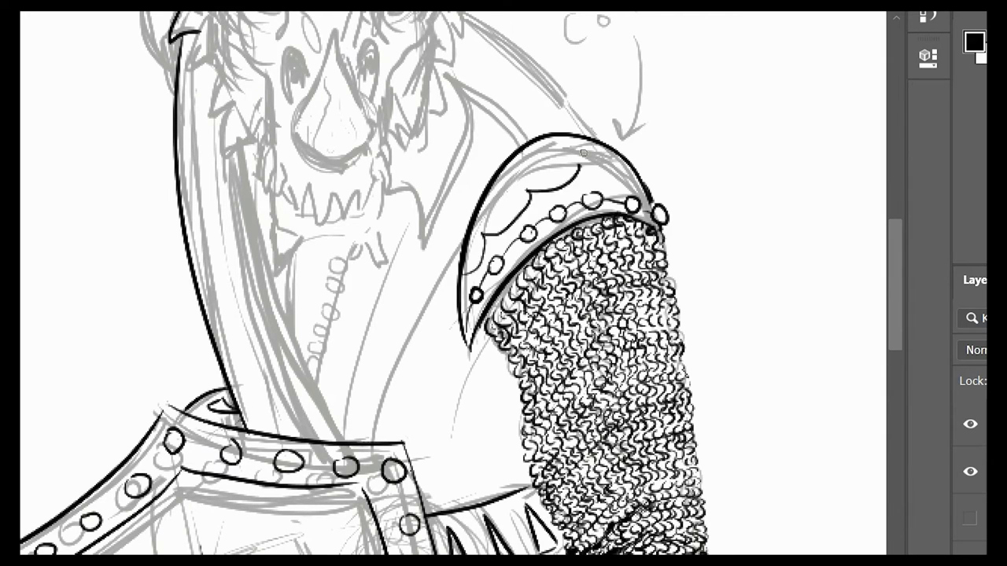
# Undo the first scallops on the shoulder guard and ink a double scalloped line above its studded band
pyautogui.hotkey('ctrl', 'z')
pyautogui.hotkey('ctrl', 'z')
pyautogui.hotkey('ctrl', 'z')
pyautogui.moveTo(465, 261); pyautogui.dragTo(490, 229)
pyautogui.moveTo(491, 228); pyautogui.dragTo(542, 186)
pyautogui.moveTo(544, 185); pyautogui.dragTo(594, 167)
pyautogui.moveTo(595, 167); pyautogui.dragTo(641, 181)
pyautogui.moveTo(492, 224); pyautogui.dragTo(534, 193)
pyautogui.moveTo(554, 181)
pyautogui.mouseDown()
pyautogui.moveTo(590, 164)
pyautogui.moveTo(630, 173)
pyautogui.mouseUp()
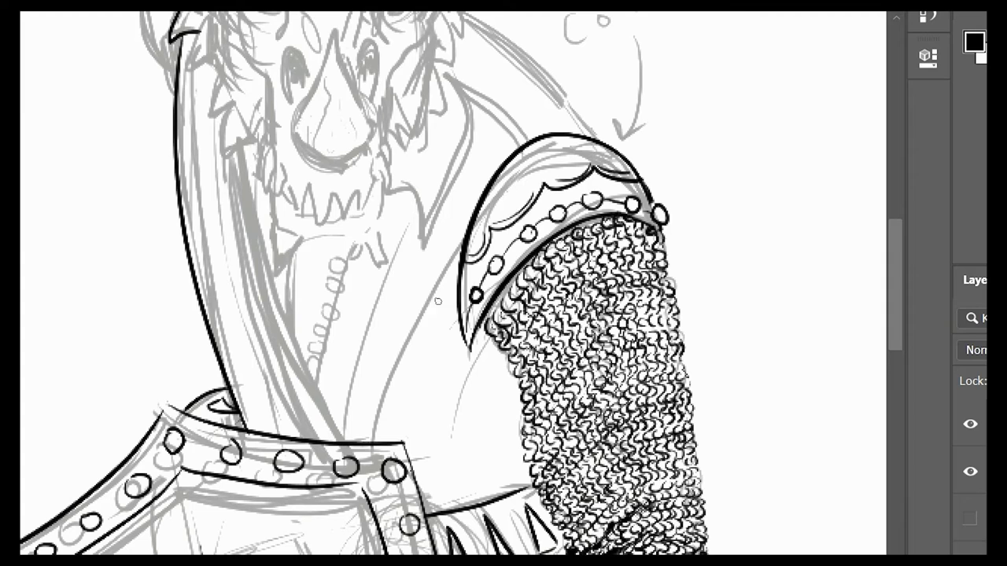
# Add a scalloped bead trim along the shoulder guard's outer edge, with small diamonds and shine strokes inside the scallops
pyautogui.moveTo(465, 316); pyautogui.dragTo(467, 257)
pyautogui.moveTo(468, 253); pyautogui.dragTo(503, 167)
pyautogui.moveTo(503, 167); pyautogui.dragTo(617, 151)
pyautogui.click(970, 471)
pyautogui.moveTo(534, 165); pyautogui.dragTo(542, 178)
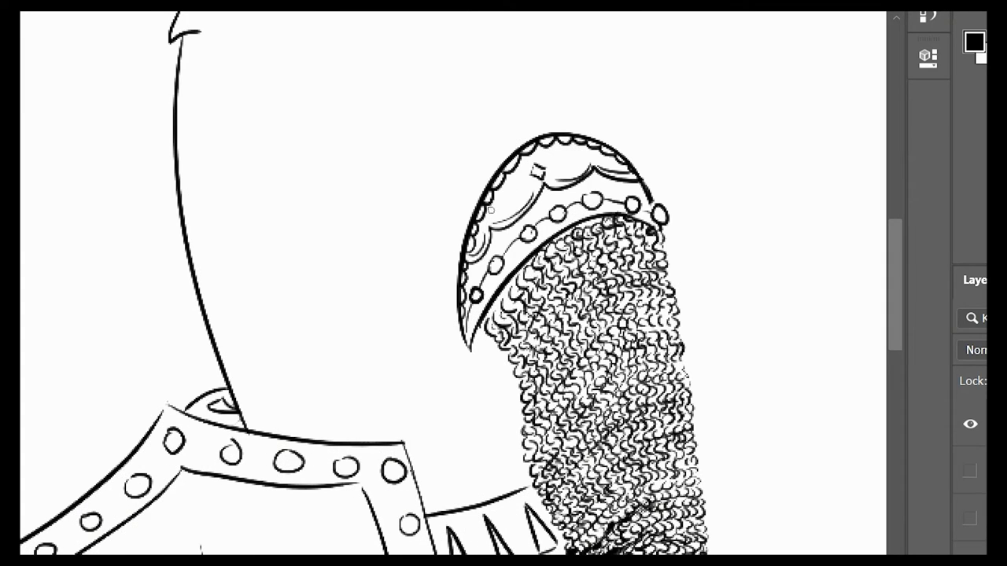
pyautogui.moveTo(482, 219); pyautogui.dragTo(489, 229)
pyautogui.moveTo(591, 150); pyautogui.dragTo(593, 161)
pyautogui.moveTo(531, 156)
pyautogui.mouseDown()
pyautogui.moveTo(543, 172)
pyautogui.moveTo(534, 177)
pyautogui.moveTo(565, 176)
pyautogui.mouseUp()
pyautogui.hotkey('ctrl', 'z')
pyautogui.moveTo(558, 146); pyautogui.dragTo(571, 173)
# Add a bead trim under the waist band's upper edge and extend the triangular pattern below it
pyautogui.moveTo(431, 521); pyautogui.dragTo(533, 496)
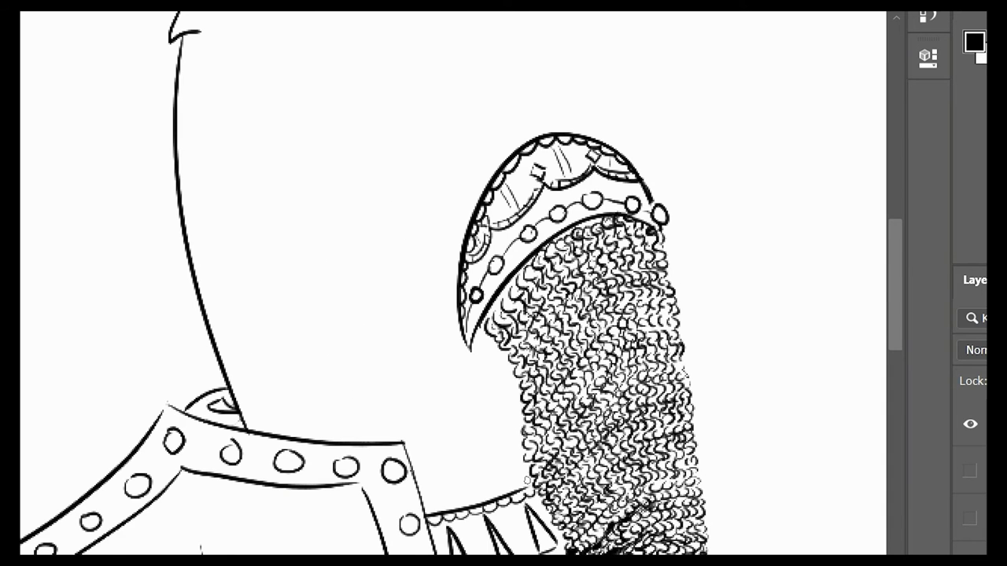
pyautogui.click(970, 471)
pyautogui.scroll(-10, 453, 283)
pyautogui.moveTo(189, 231)
pyautogui.mouseDown()
pyautogui.moveTo(227, 211)
pyautogui.moveTo(235, 230)
pyautogui.mouseUp()
pyautogui.hotkey('ctrl', 'z')
pyautogui.hotkey('ctrl', 'z')
pyautogui.moveTo(467, 338); pyautogui.dragTo(501, 416)
pyautogui.moveTo(508, 328); pyautogui.dragTo(539, 412)
pyautogui.click(970, 471)
# Ink the waist band's scalloped lower edge, retrying its curve, and detail the small piece behind the shield's peak
pyautogui.moveTo(447, 419); pyautogui.dragTo(564, 376)
pyautogui.hotkey('ctrl', 'z')
pyautogui.click(969, 471)
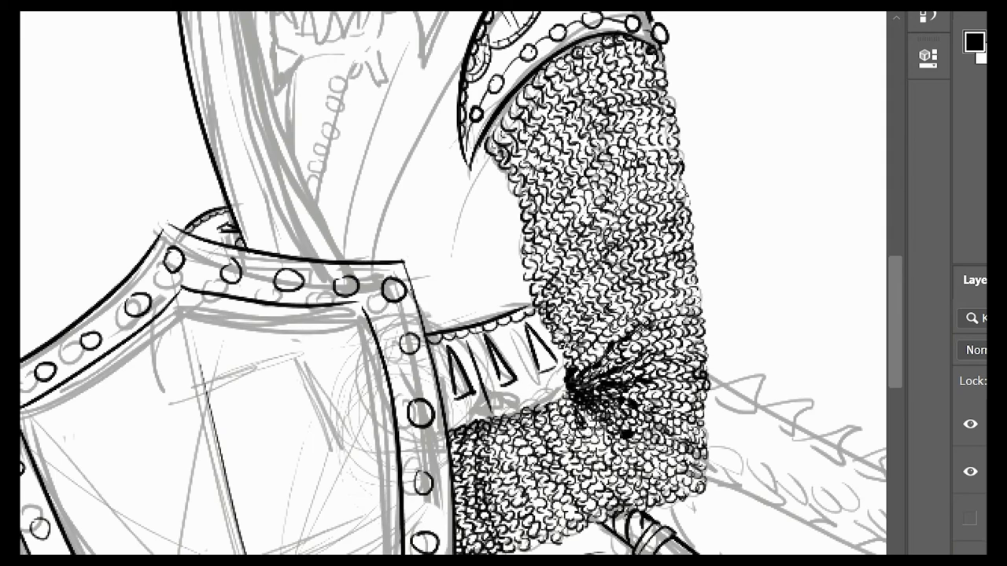
pyautogui.hotkey('ctrl', 'z')
pyautogui.hotkey('ctrl', 'z')
pyautogui.moveTo(503, 390); pyautogui.dragTo(564, 373)
pyautogui.hotkey('ctrl', 'z')
pyautogui.moveTo(450, 423); pyautogui.dragTo(567, 383)
pyautogui.hotkey('ctrl', 'z')
pyautogui.moveTo(209, 234); pyautogui.dragTo(229, 222)
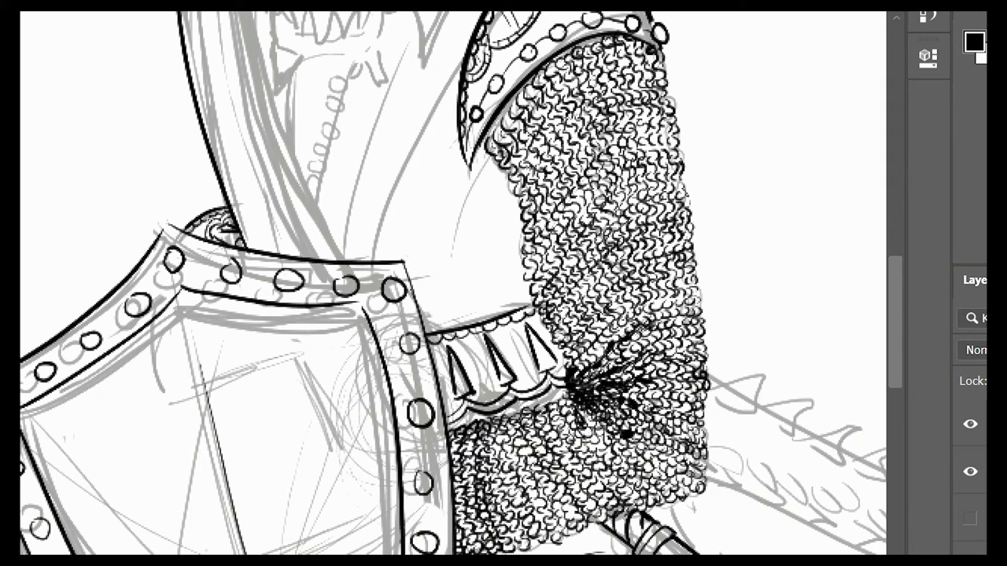
# Ink the collar's long curved edge from the shoulder to the shield and a second curve from under the shoulder guard
pyautogui.scroll(5, 445, 168)
pyautogui.moveTo(504, 180); pyautogui.dragTo(524, 196)
pyautogui.moveTo(506, 183); pyautogui.dragTo(345, 511)
pyautogui.hotkey('ctrl', 'z')
pyautogui.hotkey('ctrl', 'z')
pyautogui.click(969, 471)
pyautogui.click(970, 471)
pyautogui.moveTo(458, 362); pyautogui.dragTo(362, 492)
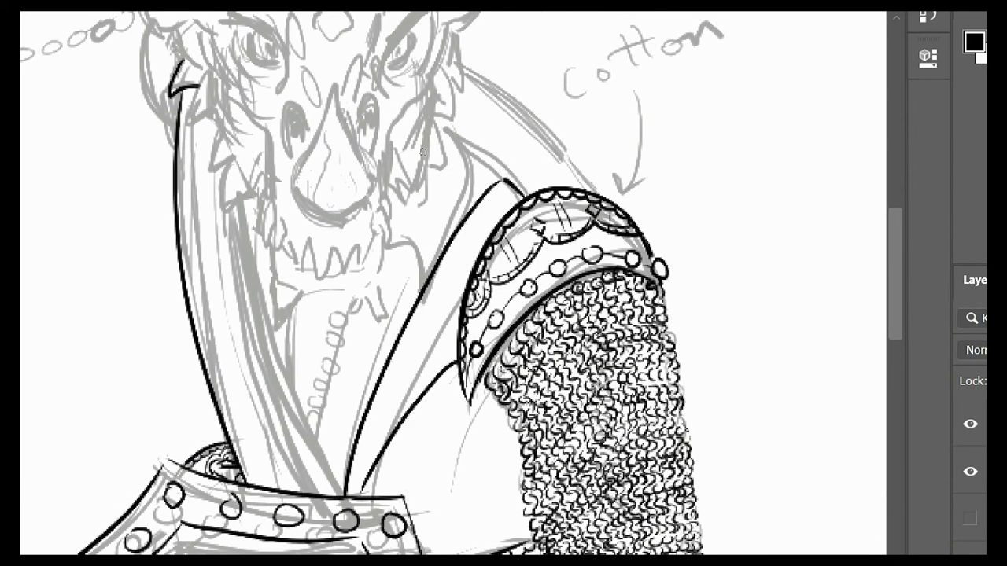
# Ink a second line at the waist band and the chest strap's lower edge, and bead both strap edges
pyautogui.moveTo(490, 404); pyautogui.dragTo(411, 516)
pyautogui.hotkey('ctrl', 'z')
pyautogui.moveTo(530, 516); pyautogui.dragTo(415, 553)
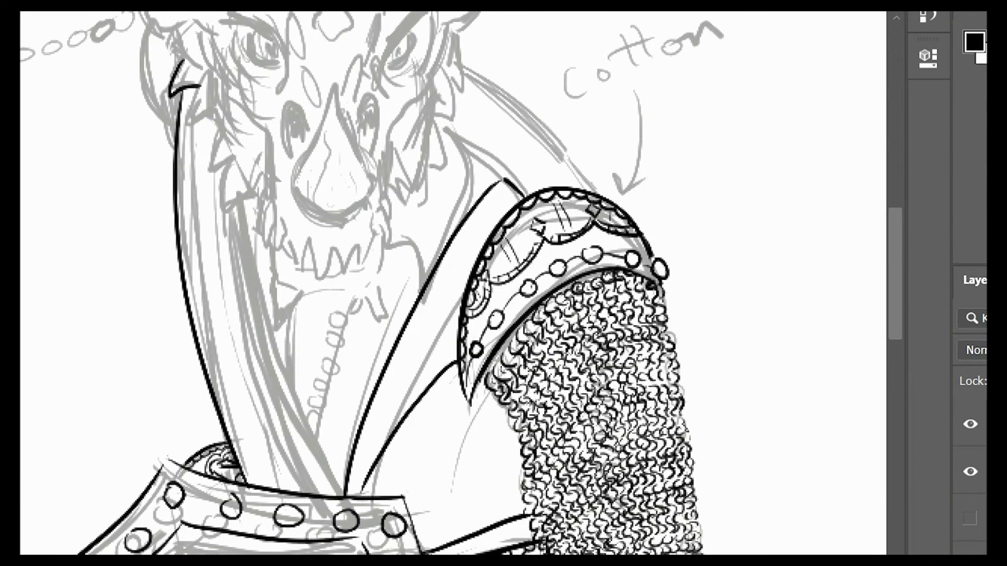
pyautogui.moveTo(503, 414); pyautogui.dragTo(418, 540)
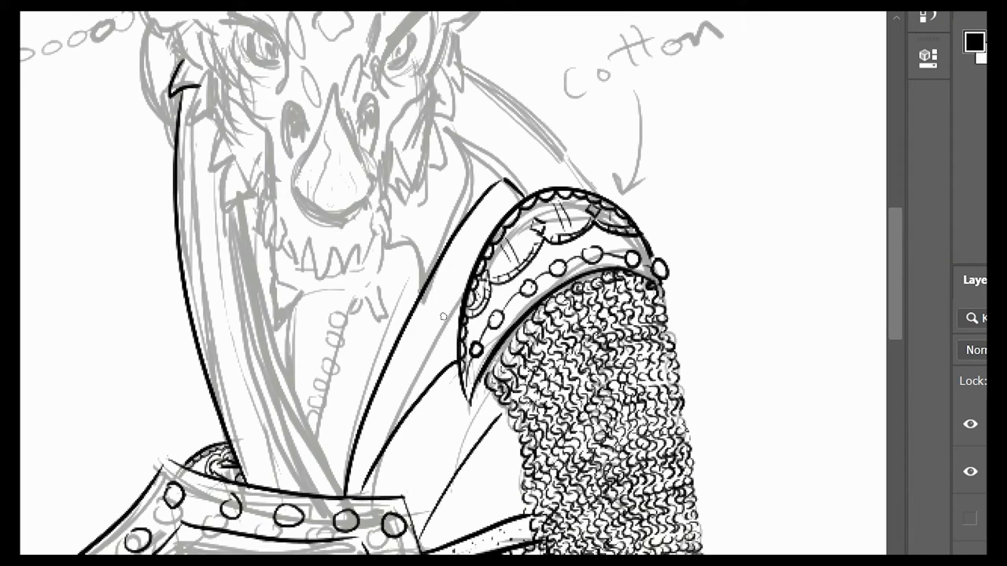
pyautogui.moveTo(456, 362); pyautogui.dragTo(360, 490)
pyautogui.moveTo(456, 360); pyautogui.dragTo(359, 494)
pyautogui.moveTo(506, 411); pyautogui.dragTo(420, 540)
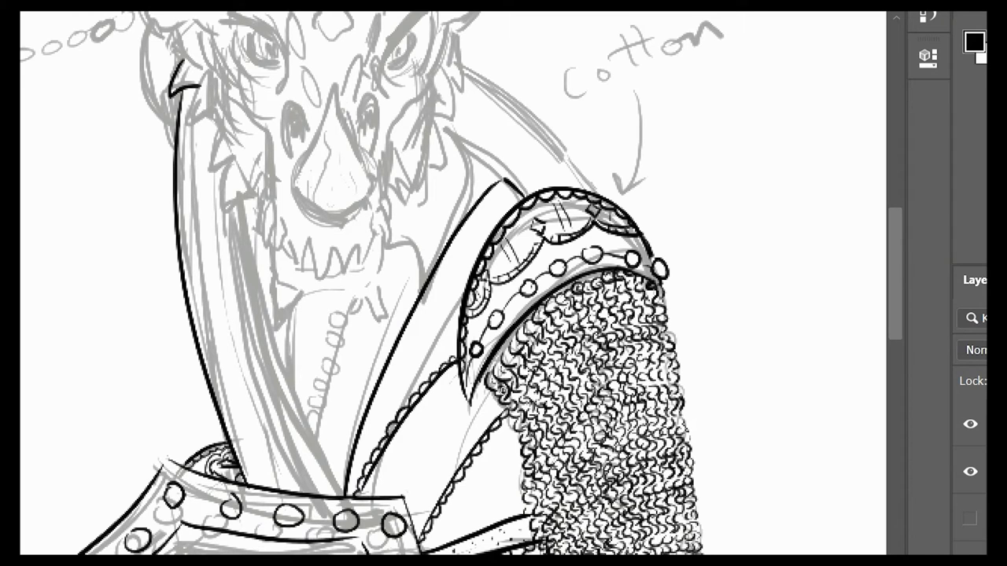
# Redraw the chest strap's lower edge closer to the upper one and blacken the gap beneath the shoulder guard
pyautogui.moveTo(406, 449); pyautogui.dragTo(410, 476)
pyautogui.moveTo(436, 436); pyautogui.dragTo(410, 475)
pyautogui.hotkey('ctrl', 'z')
pyautogui.hotkey('ctrl', 'z')
pyautogui.moveTo(471, 407); pyautogui.dragTo(413, 516)
pyautogui.hotkey('ctrl', 'z')
pyautogui.moveTo(488, 372); pyautogui.dragTo(470, 408)
pyautogui.moveTo(479, 379); pyautogui.dragTo(486, 380)
pyautogui.click(970, 471)
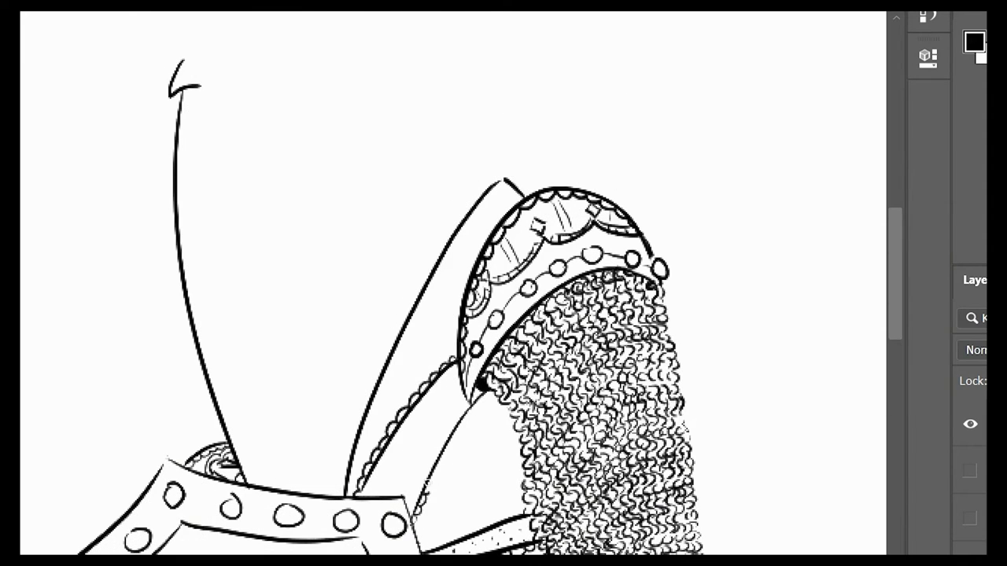
# Fill the chest strap between its beaded edges with an inked pattern of short angled strokes
pyautogui.hotkey('ctrl', 'shift', 'z')
pyautogui.hotkey('ctrl', 'shift', 'z')
pyautogui.hotkey('ctrl', 'z')
pyautogui.moveTo(433, 400); pyautogui.dragTo(454, 395)
pyautogui.moveTo(455, 395); pyautogui.dragTo(431, 420)
pyautogui.moveTo(399, 479)
pyautogui.mouseDown()
pyautogui.moveTo(387, 492)
pyautogui.moveTo(401, 495)
pyautogui.mouseUp()
pyautogui.moveTo(379, 463); pyautogui.dragTo(404, 466)
pyautogui.moveTo(406, 468); pyautogui.dragTo(426, 481)
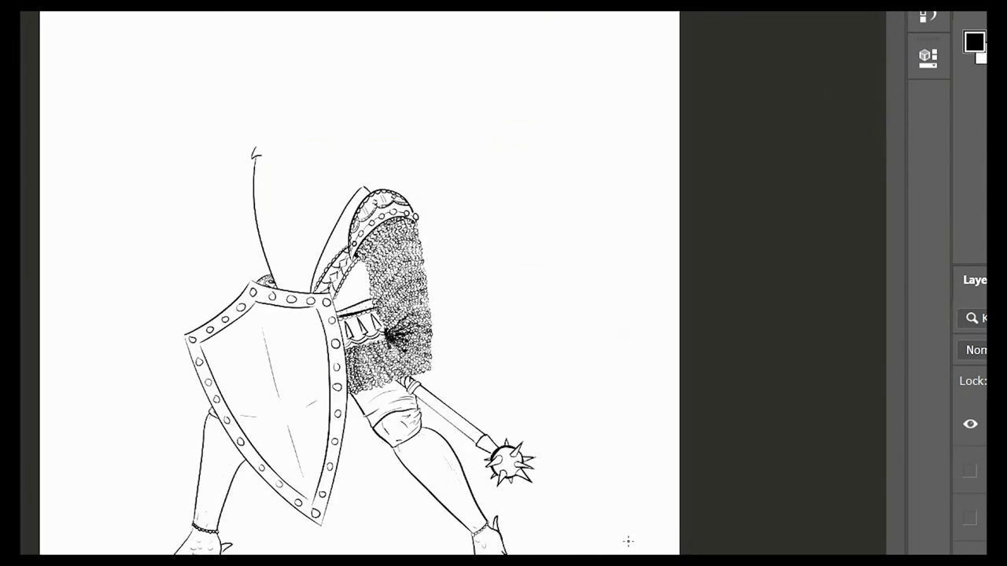
# Ink the dragon's curved horns and head outline over the rough sketch, redrawing the left horn's edge until it fits
pyautogui.click(974, 516)
pyautogui.click(974, 517)
pyautogui.scroll(5, 412, 368)
pyautogui.moveTo(325, 174); pyautogui.dragTo(309, 239)
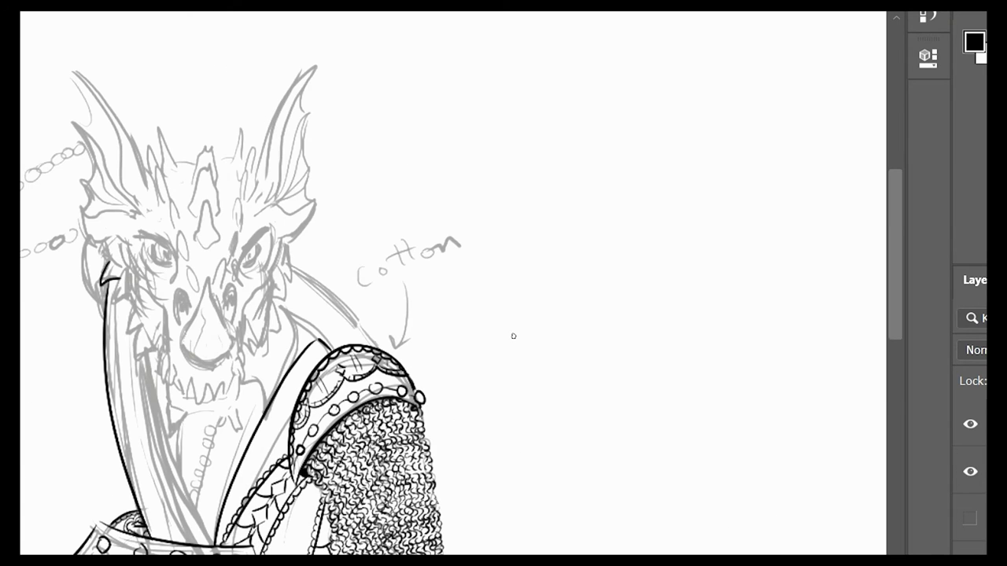
pyautogui.moveTo(250, 192)
pyautogui.mouseDown()
pyautogui.moveTo(316, 68)
pyautogui.moveTo(257, 211)
pyautogui.mouseUp()
pyautogui.moveTo(78, 72); pyautogui.dragTo(143, 208)
pyautogui.hotkey('ctrl', 'z')
pyautogui.moveTo(77, 72)
pyautogui.mouseDown()
pyautogui.moveTo(159, 190)
pyautogui.moveTo(153, 182)
pyautogui.mouseUp()
pyautogui.hotkey('ctrl', 'z')
pyautogui.moveTo(77, 71); pyautogui.dragTo(142, 197)
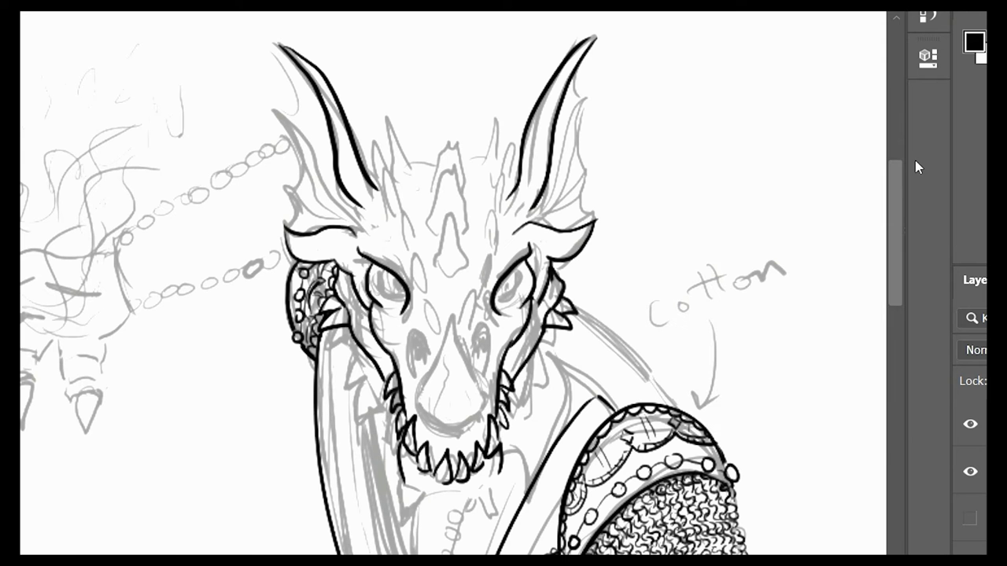
# Ink the pointed nose horn on the dragon's snout and add crack lines inside it
pyautogui.moveTo(408, 366); pyautogui.dragTo(488, 374)
pyautogui.moveTo(421, 384)
pyautogui.mouseDown()
pyautogui.moveTo(481, 387)
pyautogui.moveTo(432, 419)
pyautogui.mouseUp()
pyautogui.moveTo(426, 389); pyautogui.dragTo(453, 315)
pyautogui.moveTo(452, 314)
pyautogui.mouseDown()
pyautogui.moveTo(458, 361)
pyautogui.moveTo(479, 391)
pyautogui.mouseUp()
pyautogui.click(970, 471)
pyautogui.moveTo(449, 352); pyautogui.dragTo(446, 379)
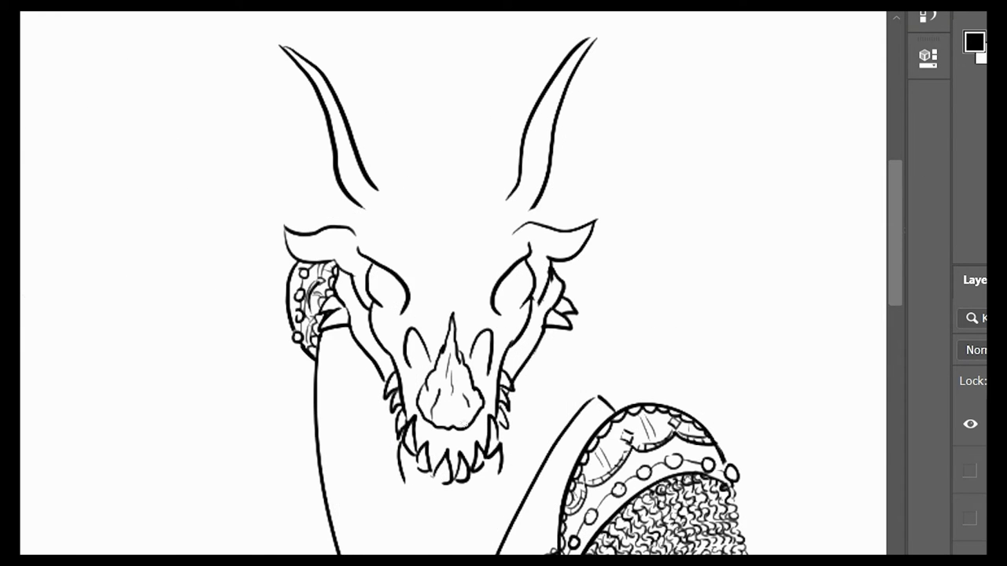
# Shade the inside of both nostrils beside the nose horn, toggling the rough layer to compare
pyautogui.click(970, 471)
pyautogui.moveTo(409, 333); pyautogui.dragTo(417, 352)
pyautogui.moveTo(477, 335); pyautogui.dragTo(488, 352)
pyautogui.click(970, 471)
pyautogui.hotkey('ctrl', ',')
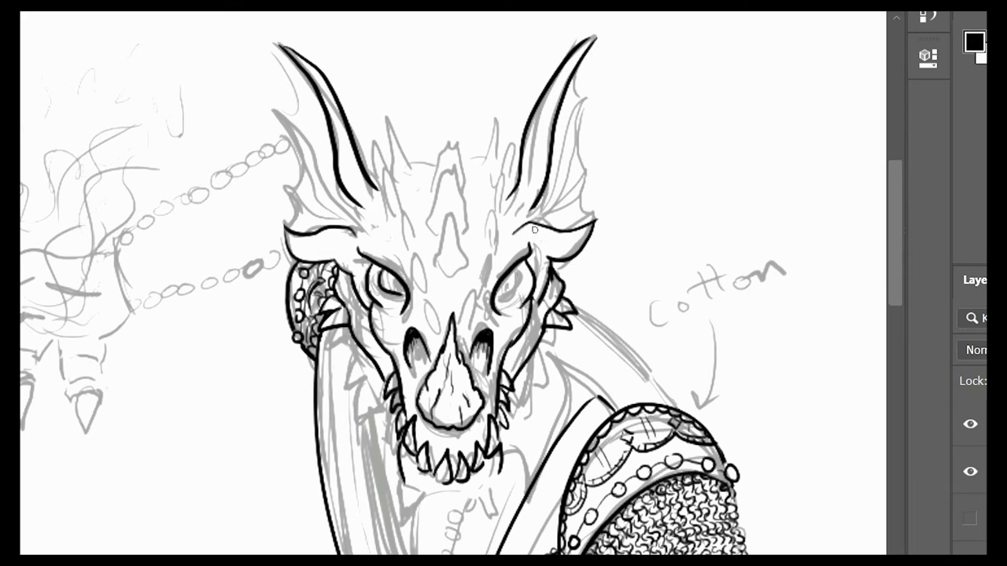
# Ink the pupils in both eyes and the row of pointed frill spikes along each side of the jaw
pyautogui.hotkey('ctrl', ',')
pyautogui.hotkey('ctrl', ',')
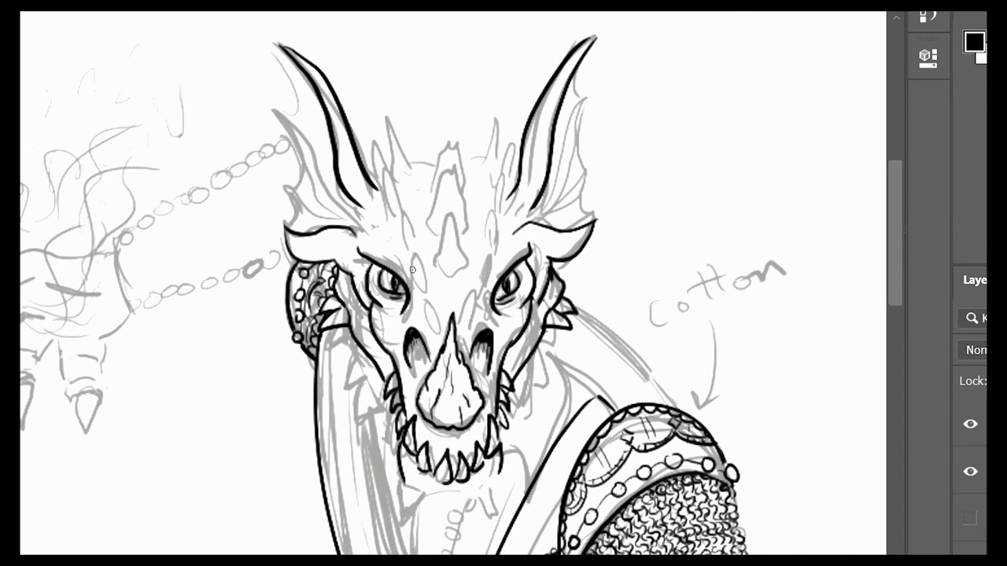
pyautogui.moveTo(346, 329); pyautogui.dragTo(356, 346)
pyautogui.moveTo(555, 332); pyautogui.dragTo(534, 351)
pyautogui.moveTo(360, 342)
pyautogui.mouseDown()
pyautogui.moveTo(333, 358)
pyautogui.moveTo(358, 348)
pyautogui.mouseUp()
pyautogui.moveTo(356, 349); pyautogui.dragTo(376, 370)
# Ink the dragon's lower jaw with a long fang on each side and a jagged lip line between them
pyautogui.moveTo(405, 476); pyautogui.dragTo(411, 519)
pyautogui.moveTo(496, 472); pyautogui.dragTo(489, 516)
pyautogui.hotkey('ctrl', ',')
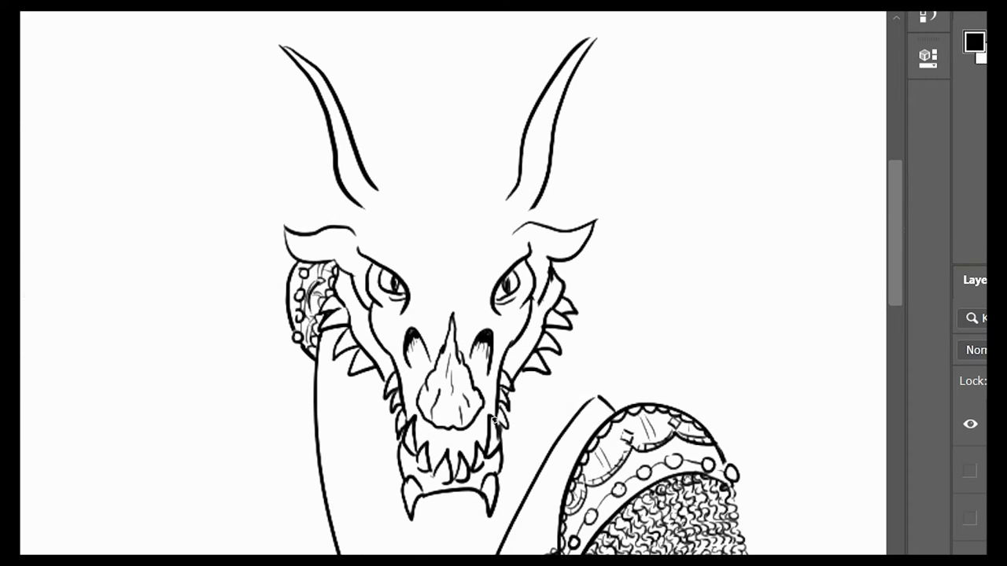
pyautogui.moveTo(424, 495)
pyautogui.mouseDown()
pyautogui.moveTo(482, 493)
pyautogui.moveTo(455, 502)
pyautogui.mouseUp()
pyautogui.moveTo(702, 461); pyautogui.dragTo(558, 532)
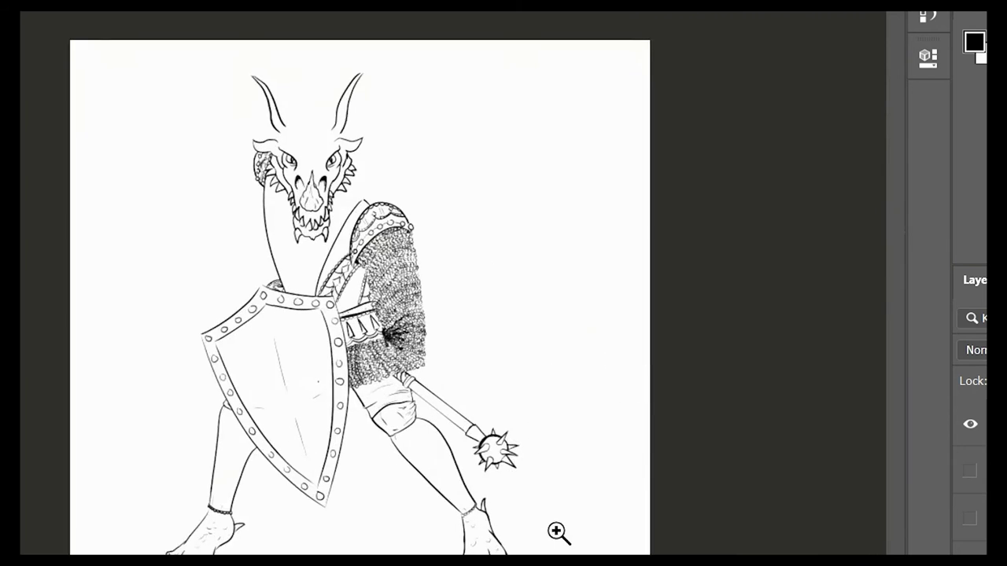
# Ink the webbed ear fin below the left horn with its spines and scalloped edges, comparing it with the rough layer
pyautogui.click(969, 471)
pyautogui.click(970, 471)
pyautogui.moveTo(346, 94); pyautogui.dragTo(440, 98)
pyautogui.click(970, 471)
pyautogui.moveTo(65, 114); pyautogui.dragTo(149, 209)
pyautogui.moveTo(66, 116); pyautogui.dragTo(134, 213)
pyautogui.moveTo(81, 191); pyautogui.dragTo(142, 221)
pyautogui.hotkey('ctrl', ',')
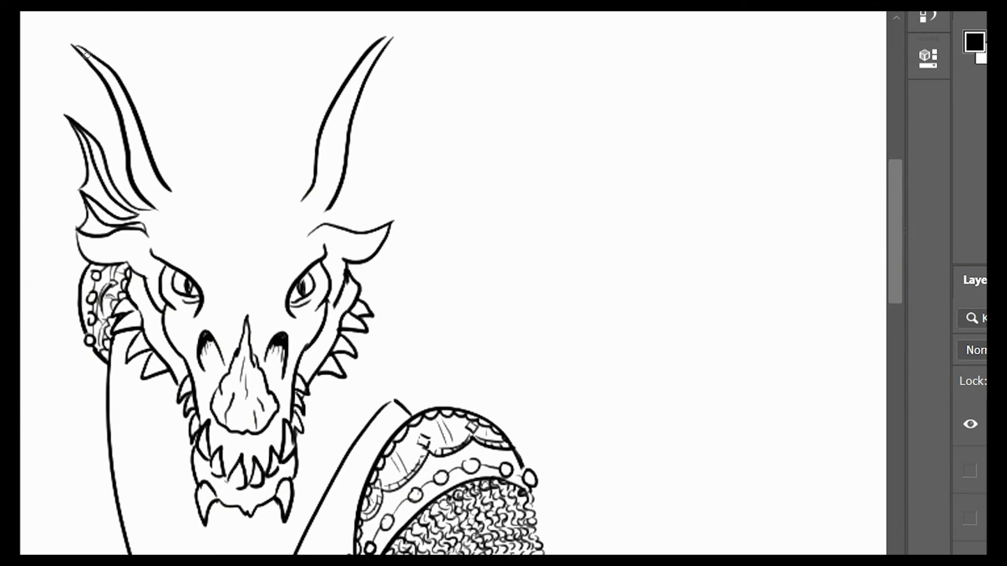
pyautogui.click(970, 470)
pyautogui.click(970, 471)
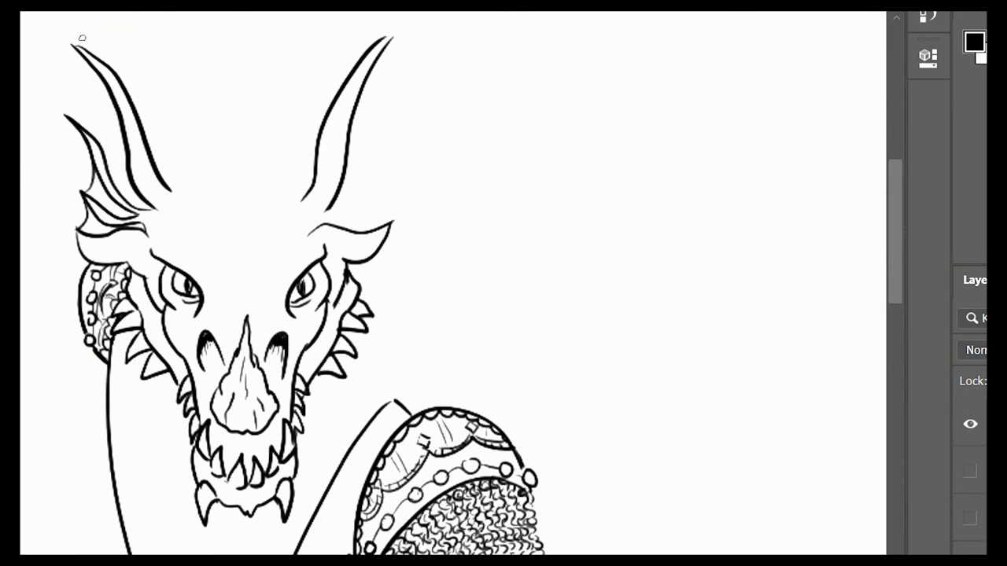
# Ink the matching webbed ear fin below the right horn and redraw the upper tip of the left fin
pyautogui.click(970, 470)
pyautogui.keyDown('alt'); pyautogui.click(970, 472); pyautogui.keyUp('alt')
pyautogui.keyDown('alt'); pyautogui.click(971, 472); pyautogui.keyUp('alt')
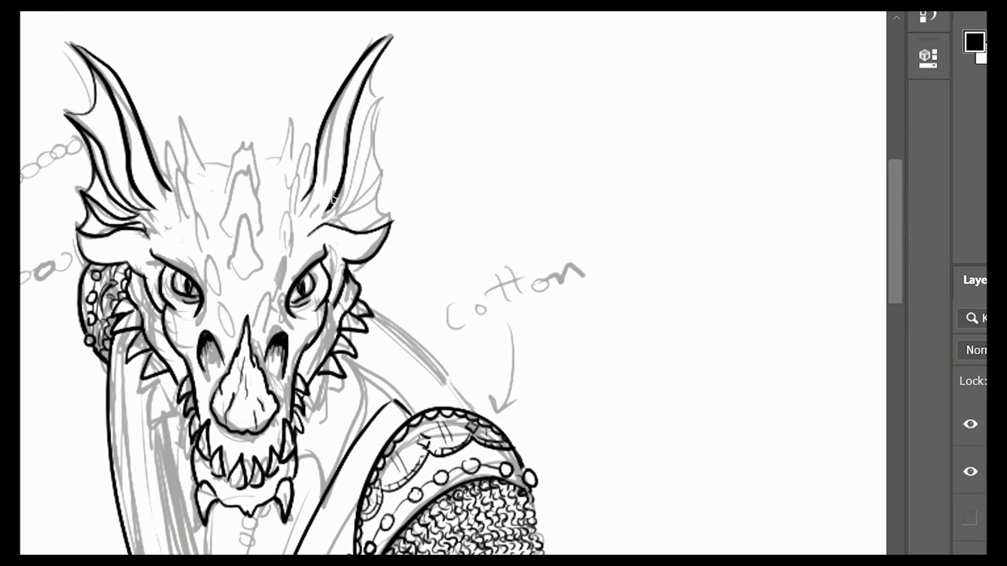
pyautogui.click(972, 471)
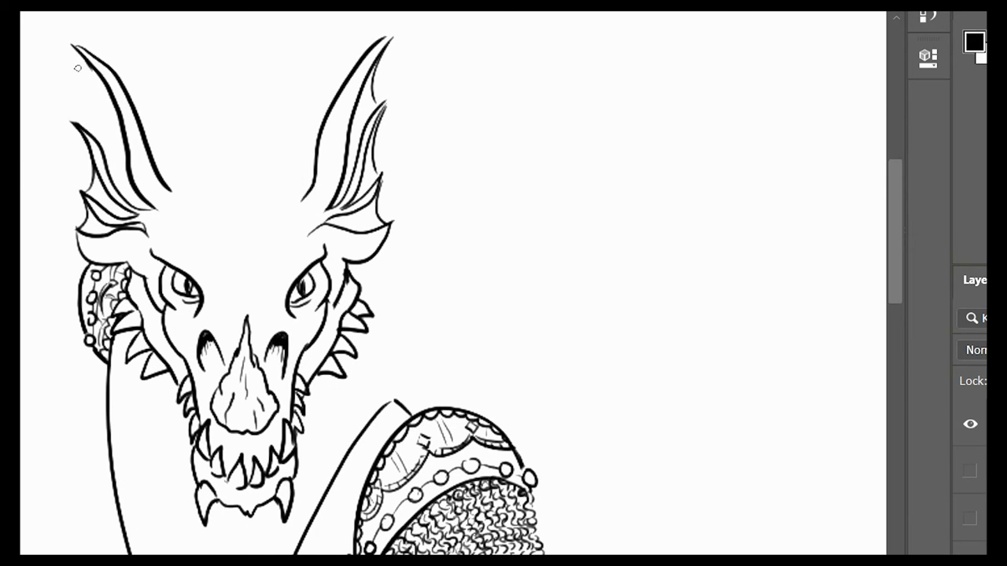
pyautogui.hotkey('ctrl', ',')
pyautogui.hotkey('ctrl', ',')
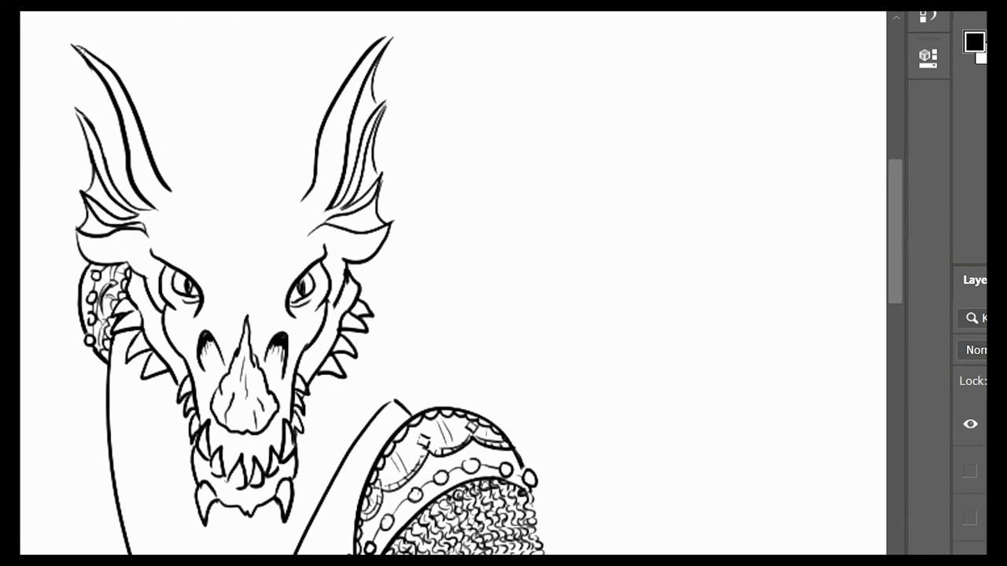
# Ink the curved membrane edges linking the horn tips to the ear fins, redrawing the right one
pyautogui.moveTo(375, 61)
pyautogui.mouseDown()
pyautogui.moveTo(375, 100)
pyautogui.moveTo(385, 100)
pyautogui.mouseUp()
pyautogui.press('b')
pyautogui.hotkey('ctrl', 'z')
pyautogui.moveTo(389, 42); pyautogui.dragTo(402, 89)
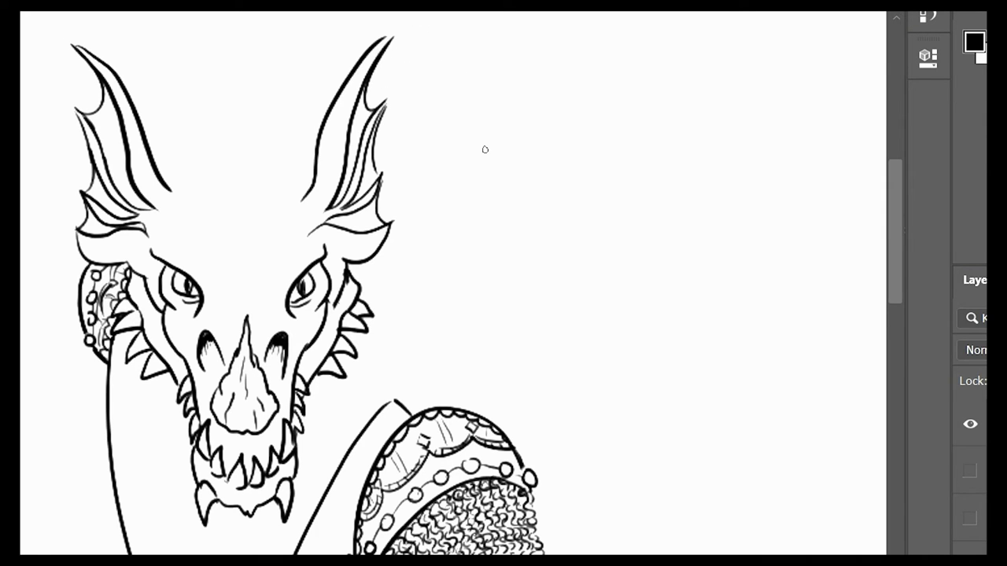
# Ink the paired rows of small pointed spikes running from the snout up both sides of the forehead
pyautogui.hotkey('ctrl', ',')
pyautogui.moveTo(222, 309)
pyautogui.mouseDown()
pyautogui.moveTo(235, 334)
pyautogui.moveTo(256, 332)
pyautogui.mouseUp()
pyautogui.moveTo(208, 260); pyautogui.dragTo(222, 296)
pyautogui.moveTo(283, 258); pyautogui.dragTo(269, 295)
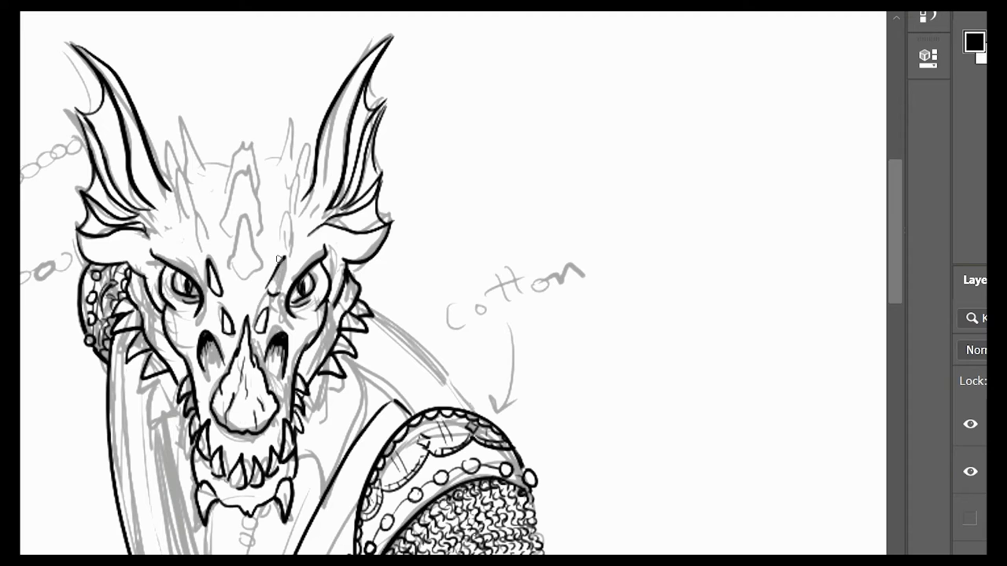
pyautogui.moveTo(197, 220); pyautogui.dragTo(208, 251)
pyautogui.moveTo(291, 222); pyautogui.dragTo(282, 250)
pyautogui.moveTo(176, 244); pyautogui.dragTo(187, 245)
pyautogui.click(979, 462)
pyautogui.click(978, 467)
pyautogui.moveTo(179, 171); pyautogui.dragTo(194, 208)
pyautogui.moveTo(300, 171); pyautogui.dragTo(292, 207)
pyautogui.moveTo(167, 179); pyautogui.dragTo(178, 189)
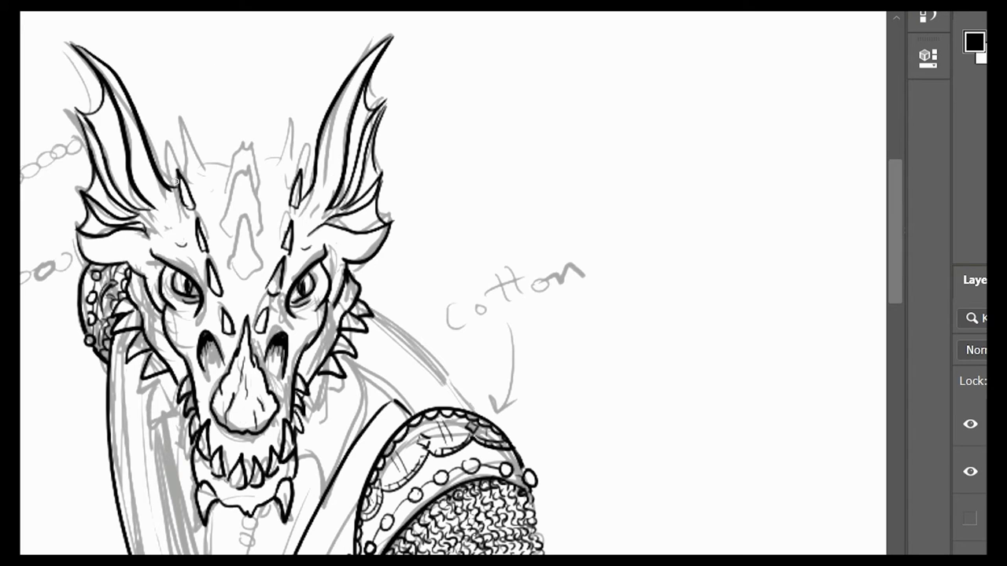
# Ink the curved spikes on top of the head beside the base of each horn, redrawing the small right one
pyautogui.moveTo(167, 152); pyautogui.dragTo(181, 168)
pyautogui.moveTo(175, 125); pyautogui.dragTo(211, 174)
pyautogui.moveTo(273, 170)
pyautogui.mouseDown()
pyautogui.moveTo(302, 127)
pyautogui.moveTo(296, 166)
pyautogui.mouseUp()
pyautogui.moveTo(313, 154)
pyautogui.mouseDown()
pyautogui.moveTo(300, 182)
pyautogui.moveTo(313, 184)
pyautogui.mouseUp()
pyautogui.hotkey('ctrl', 'z')
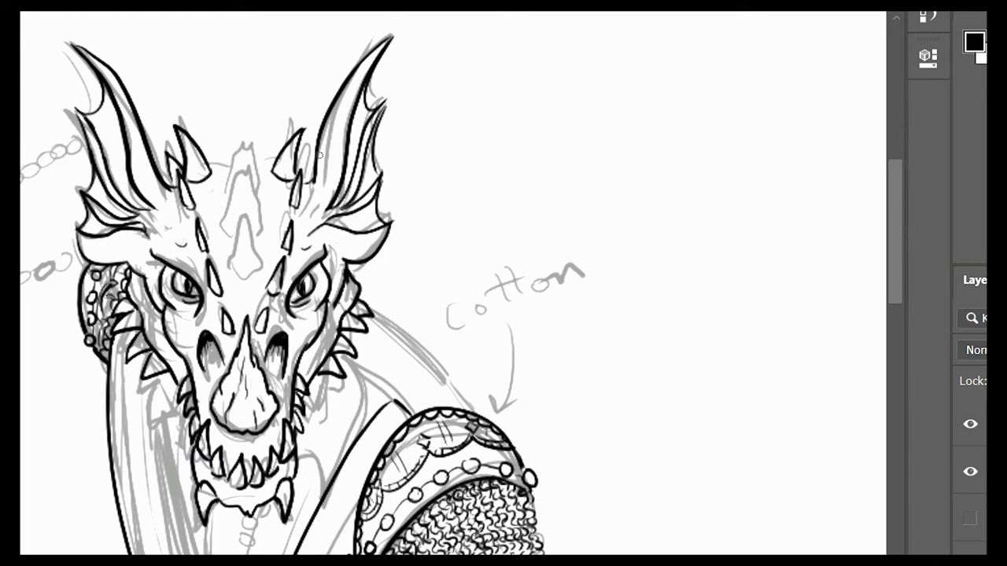
pyautogui.moveTo(311, 146); pyautogui.dragTo(299, 168)
# Ink the three overlapping crest spikes up the centre of the forehead
pyautogui.click(975, 467)
pyautogui.click(975, 468)
pyautogui.moveTo(232, 268); pyautogui.dragTo(260, 270)
pyautogui.moveTo(248, 219); pyautogui.dragTo(232, 268)
pyautogui.moveTo(247, 219); pyautogui.dragTo(260, 269)
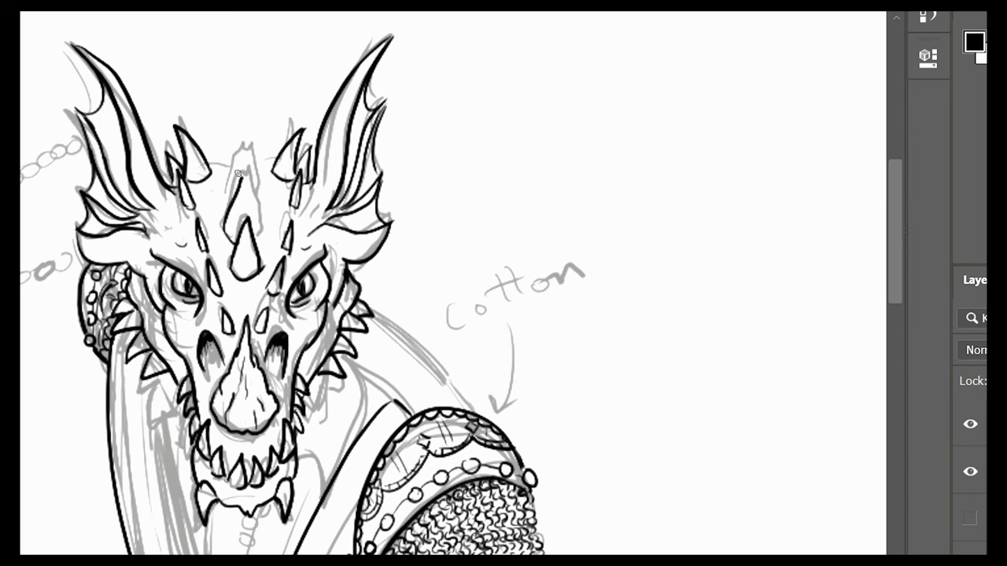
pyautogui.moveTo(245, 170); pyautogui.dragTo(227, 230)
pyautogui.moveTo(244, 170)
pyautogui.mouseDown()
pyautogui.moveTo(264, 217)
pyautogui.moveTo(244, 135)
pyautogui.mouseUp()
pyautogui.moveTo(244, 135); pyautogui.dragTo(262, 167)
# Ink the top of the skull and scatter small curved scale marks over the face, horns and ear fins
pyautogui.click(970, 471)
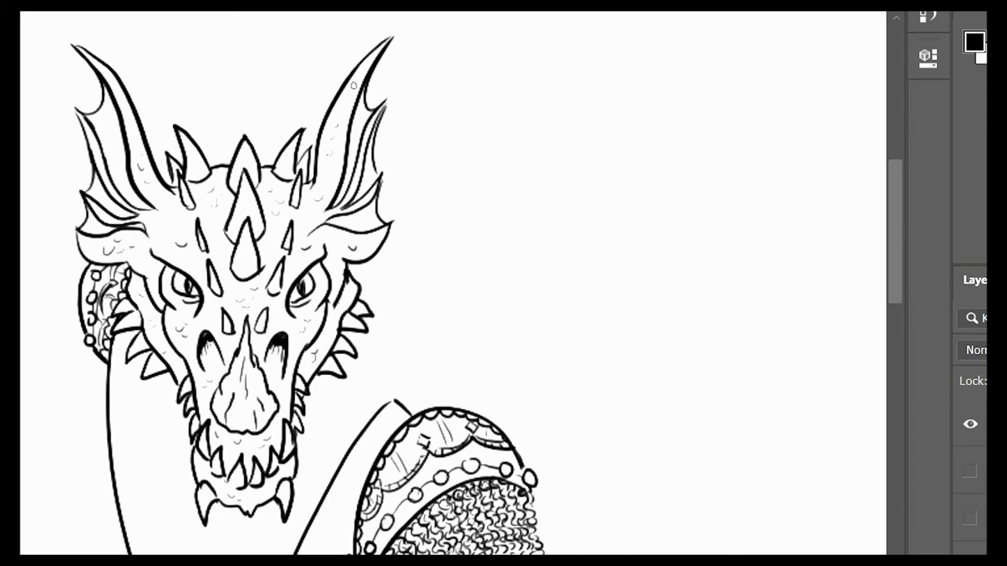
pyautogui.click(970, 470)
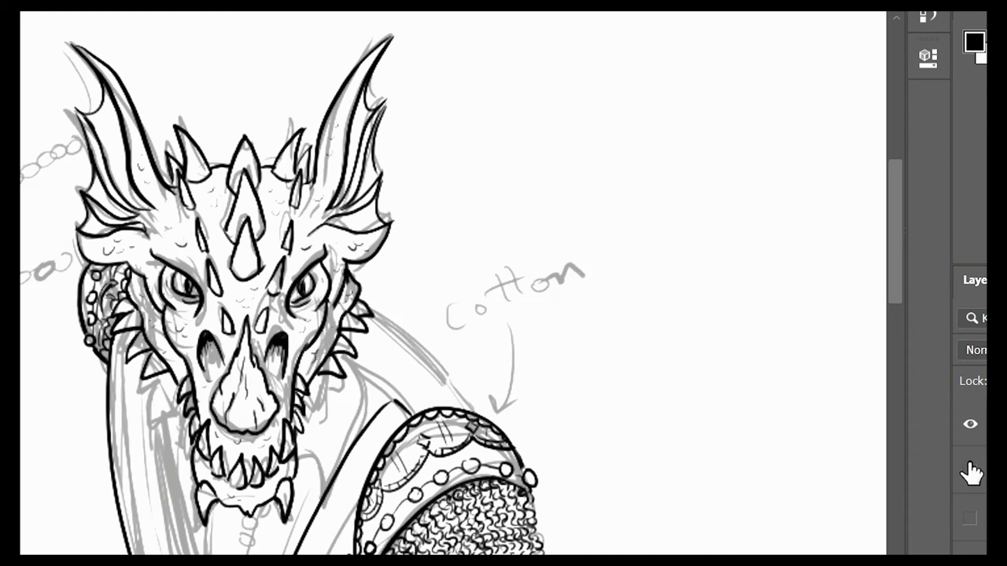
pyautogui.click(970, 469)
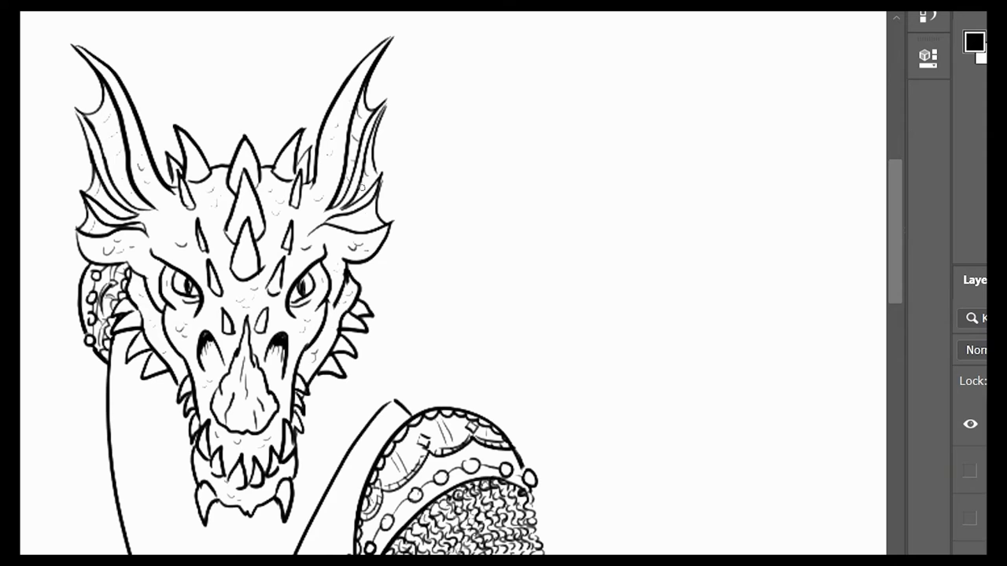
pyautogui.moveTo(637, 356); pyautogui.dragTo(571, 445)
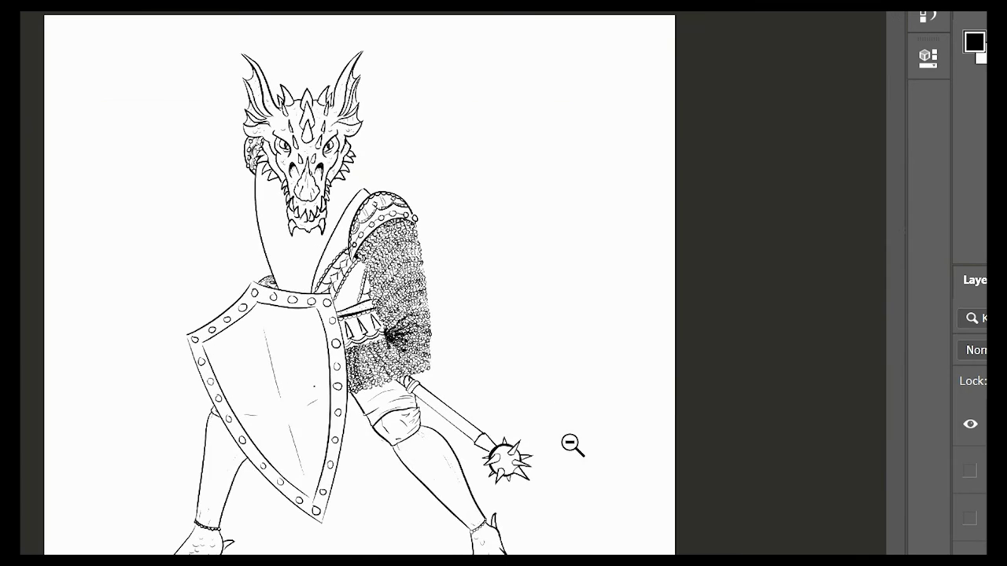
# Ink the right shoulder outline from the neck to the shoulder guard and the inner collar edge beside the jaw
pyautogui.click(970, 470)
pyautogui.moveTo(346, 203); pyautogui.dragTo(425, 197)
pyautogui.moveTo(620, 188); pyautogui.dragTo(666, 357)
pyautogui.moveTo(446, 204); pyautogui.dragTo(617, 376)
pyautogui.moveTo(489, 358)
pyautogui.mouseDown()
pyautogui.moveTo(511, 386)
pyautogui.moveTo(522, 379)
pyautogui.mouseUp()
pyautogui.hotkey('ctrl', 'z')
pyautogui.moveTo(325, 443)
pyautogui.mouseDown()
pyautogui.moveTo(349, 452)
pyautogui.moveTo(354, 508)
pyautogui.mouseUp()
pyautogui.hotkey('ctrl', 'z')
pyautogui.moveTo(426, 295); pyautogui.dragTo(350, 519)
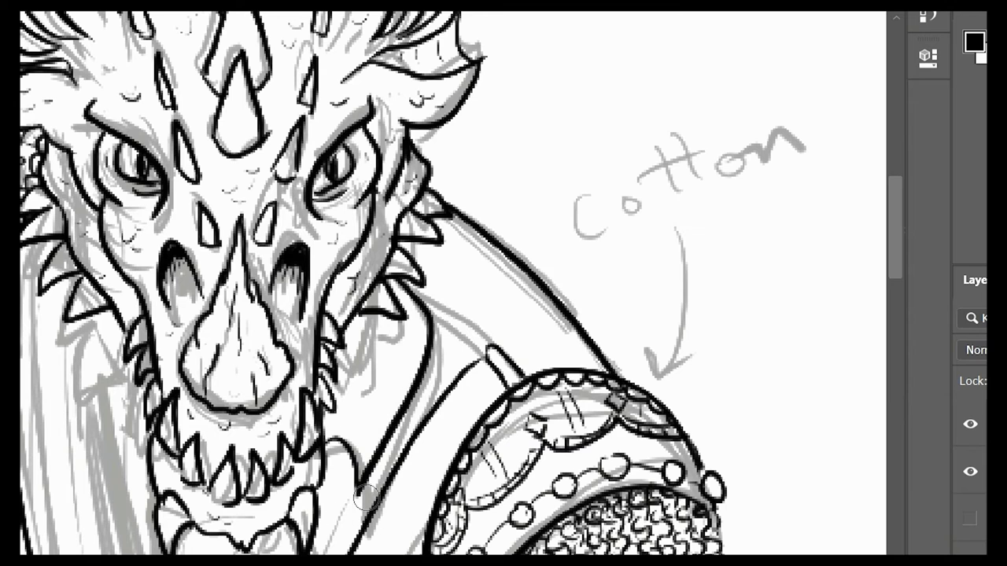
# Decorate the cloth above the shoulder guard with an oval-linked seam, curved bands and scalloped stitching
pyautogui.moveTo(491, 346)
pyautogui.mouseDown()
pyautogui.moveTo(409, 249)
pyautogui.moveTo(582, 329)
pyautogui.mouseUp()
pyautogui.moveTo(445, 277); pyautogui.dragTo(540, 279)
pyautogui.scroll(1, 440, 417)
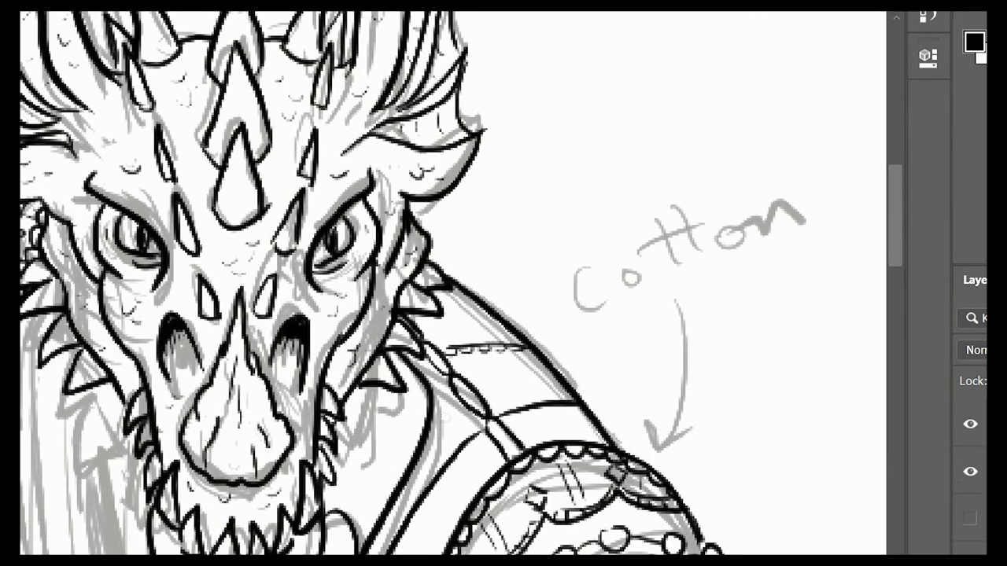
pyautogui.moveTo(450, 329); pyautogui.dragTo(490, 327)
pyautogui.moveTo(425, 343)
pyautogui.mouseDown()
pyautogui.moveTo(477, 308)
pyautogui.moveTo(459, 299)
pyautogui.mouseUp()
pyautogui.scroll(-1, 490, 398)
pyautogui.click(975, 472)
pyautogui.scroll(-2, 798, 424)
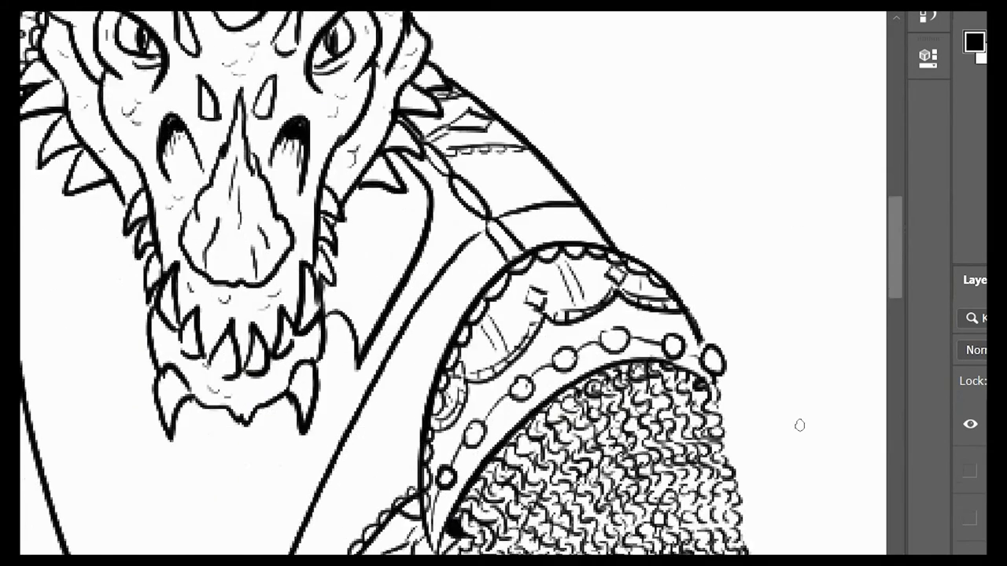
# Ink the collar point and the narrow inner lapel on the left down to the shield, filling the lapel with dots
pyautogui.scroll(3, 797, 425)
pyautogui.click(974, 473)
pyautogui.scroll(-3, 598, 478)
pyautogui.hotkey('ctrl', 'z')
pyautogui.moveTo(344, 226)
pyautogui.mouseDown()
pyautogui.moveTo(357, 264)
pyautogui.moveTo(338, 321)
pyautogui.mouseUp()
pyautogui.hotkey('ctrl', 'z')
pyautogui.moveTo(333, 262); pyautogui.dragTo(408, 491)
pyautogui.moveTo(342, 261); pyautogui.dragTo(429, 490)
pyautogui.hotkey('ctrl', 'z')
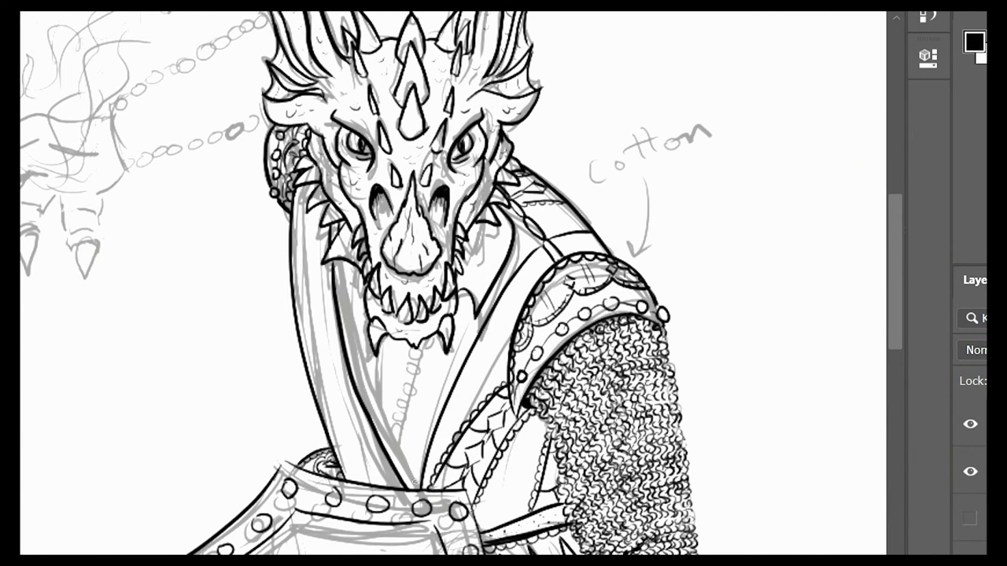
pyautogui.moveTo(341, 262); pyautogui.dragTo(419, 487)
pyautogui.click(973, 472)
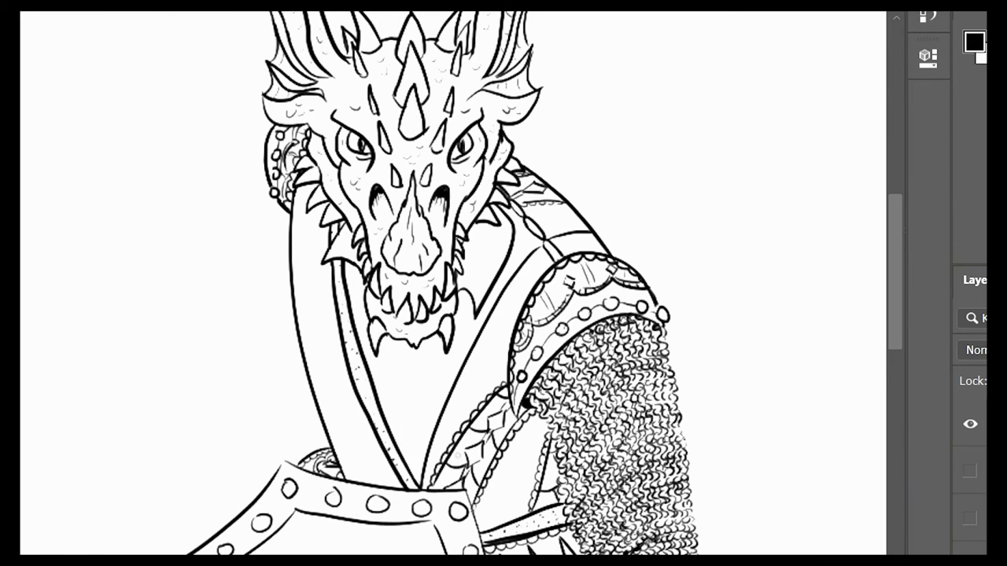
pyautogui.moveTo(763, 532); pyautogui.dragTo(698, 551)
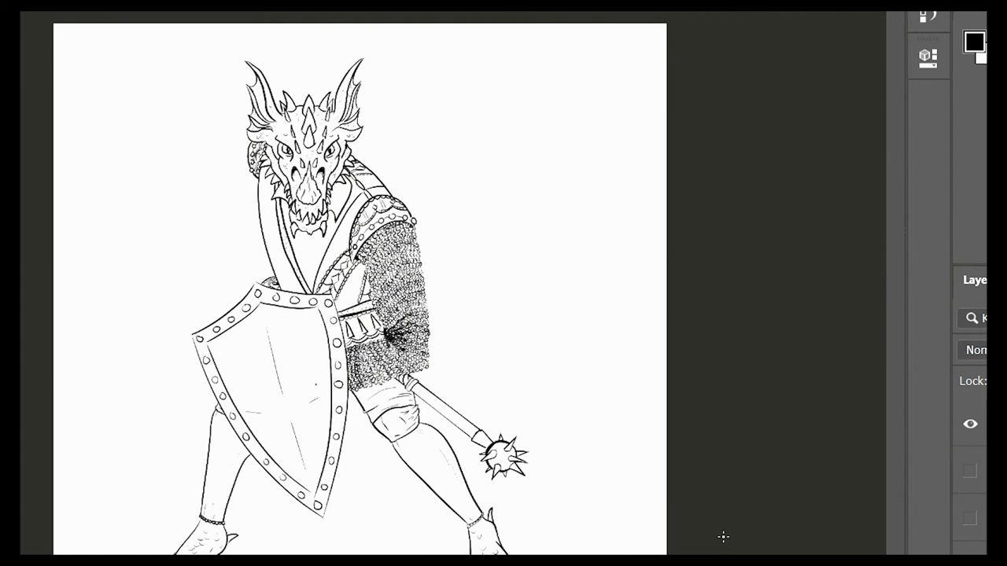
# Ink the shirt's centre closure below the jaw with a column of loops, round buttons and side edges
pyautogui.click(975, 473)
pyautogui.moveTo(368, 239); pyautogui.dragTo(432, 230)
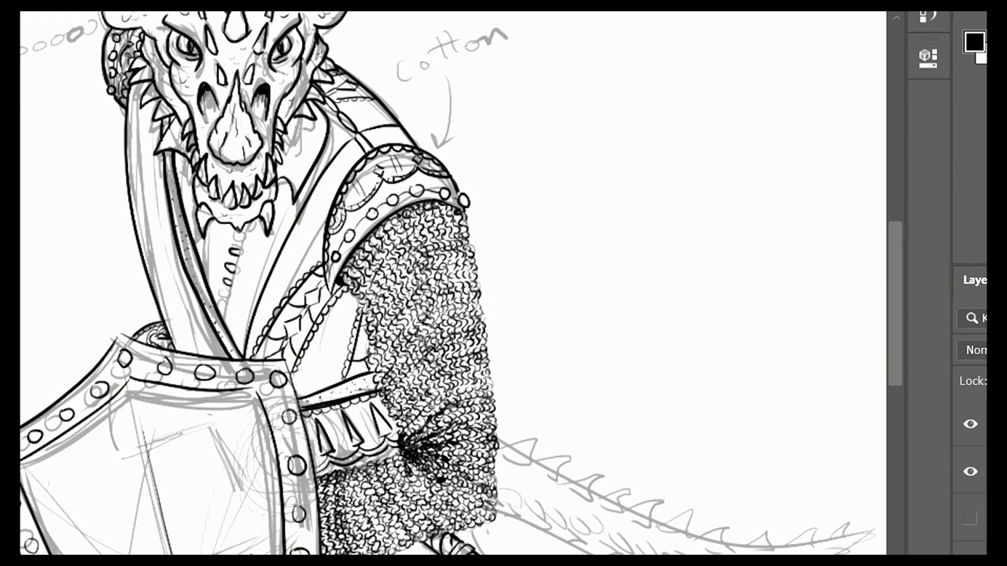
pyautogui.moveTo(240, 227); pyautogui.dragTo(223, 298)
pyautogui.moveTo(199, 228); pyautogui.dragTo(192, 253)
pyautogui.moveTo(202, 303); pyautogui.dragTo(203, 357)
pyautogui.moveTo(218, 226); pyautogui.dragTo(206, 288)
pyautogui.moveTo(208, 323); pyautogui.dragTo(208, 356)
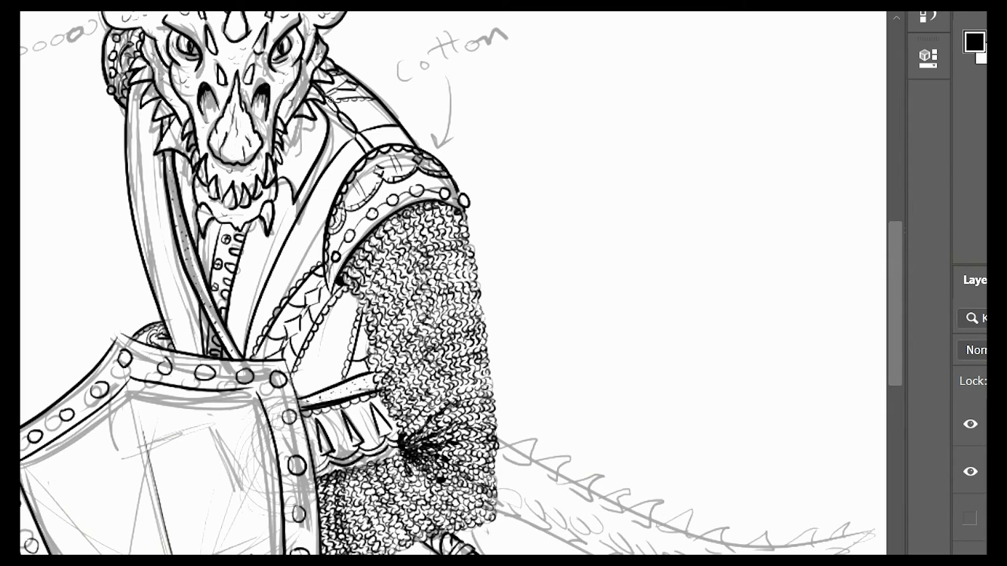
# Ink the inner garment's edge right of the button closure and line it with a scalloped beaded trim
pyautogui.moveTo(287, 184); pyautogui.dragTo(275, 210)
pyautogui.moveTo(264, 227); pyautogui.dragTo(230, 333)
pyautogui.moveTo(341, 262); pyautogui.dragTo(417, 262)
pyautogui.moveTo(70, 442); pyautogui.dragTo(138, 220)
pyautogui.moveTo(128, 228); pyautogui.dragTo(156, 190)
pyautogui.moveTo(177, 161); pyautogui.dragTo(213, 63)
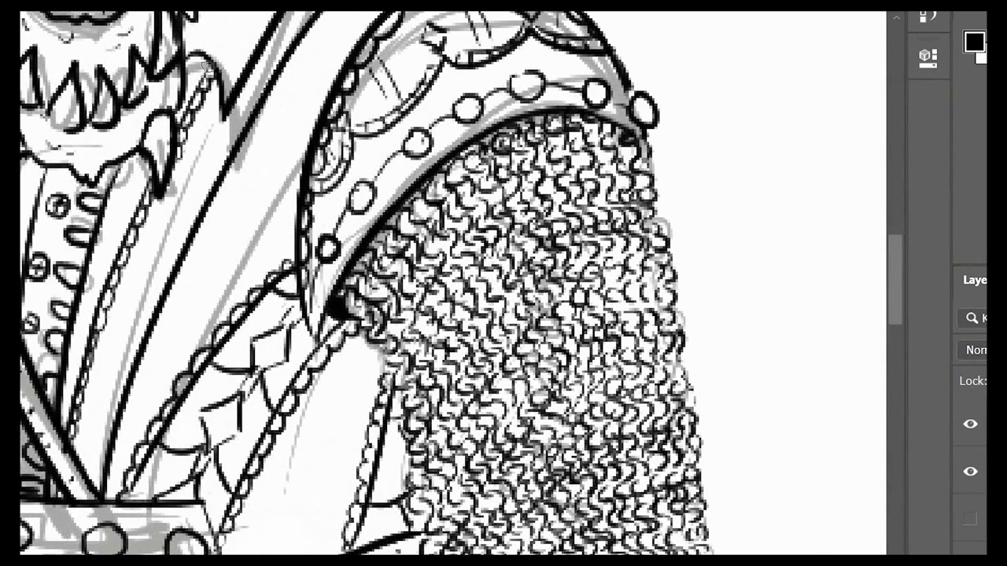
pyautogui.moveTo(78, 440); pyautogui.dragTo(71, 455)
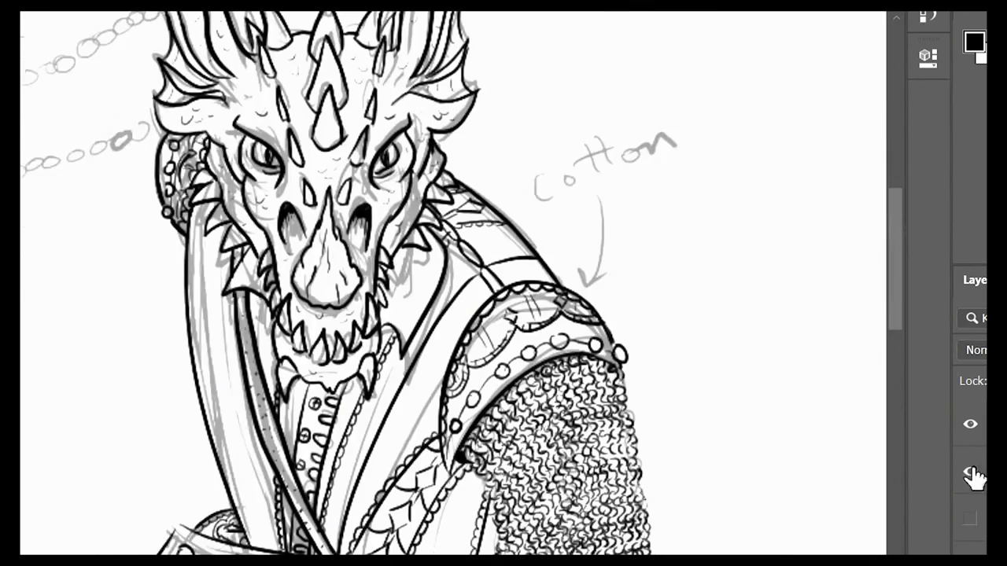
# Ink the long inner edge of the robe's left lapel from the jaw spikes down to the shield
pyautogui.click(970, 472)
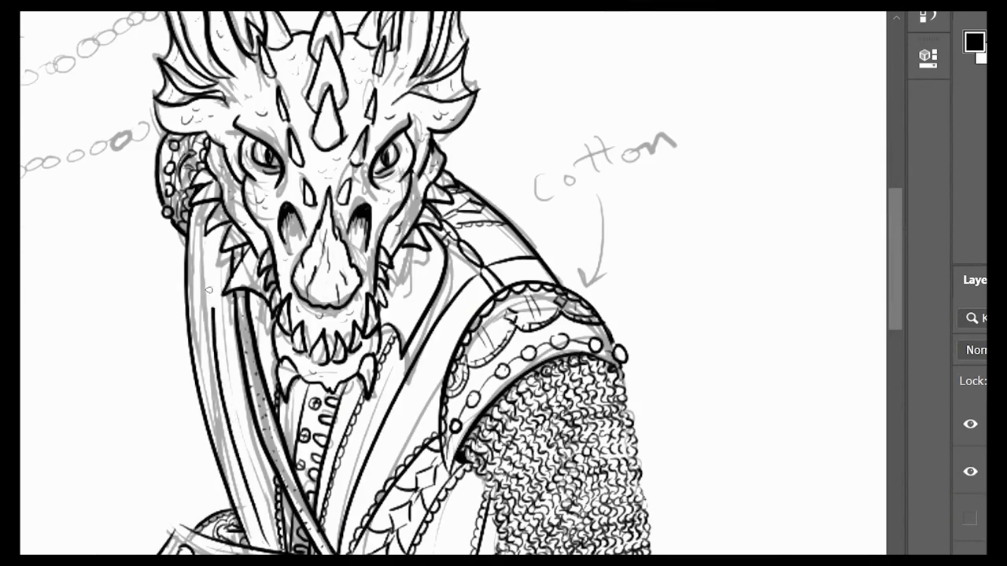
pyautogui.moveTo(265, 549)
pyautogui.mouseDown()
pyautogui.moveTo(217, 265)
pyautogui.moveTo(225, 221)
pyautogui.mouseUp()
pyautogui.hotkey('ctrl', 'z')
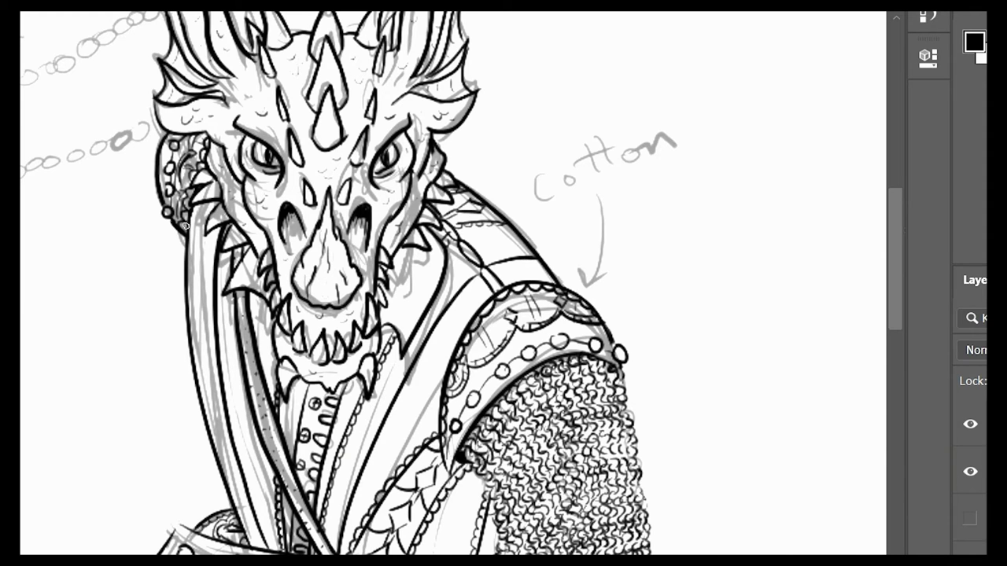
# Try to ink a second border line just inside the outer edge of the robe's left lapel
pyautogui.moveTo(186, 234)
pyautogui.mouseDown()
pyautogui.moveTo(223, 464)
pyautogui.moveTo(224, 422)
pyautogui.mouseUp()
pyautogui.hotkey('ctrl', 'z')
pyautogui.hotkey('ctrl', 'z')
pyautogui.click(973, 473)
pyautogui.click(973, 474)
pyautogui.moveTo(187, 236)
pyautogui.mouseDown()
pyautogui.moveTo(254, 547)
pyautogui.moveTo(210, 428)
pyautogui.mouseUp()
pyautogui.hotkey('ctrl', 'z')
pyautogui.click(970, 472)
pyautogui.hotkey('ctrl', 'z')
pyautogui.hotkey('ctrl', 'z')
pyautogui.moveTo(256, 548); pyautogui.dragTo(200, 397)
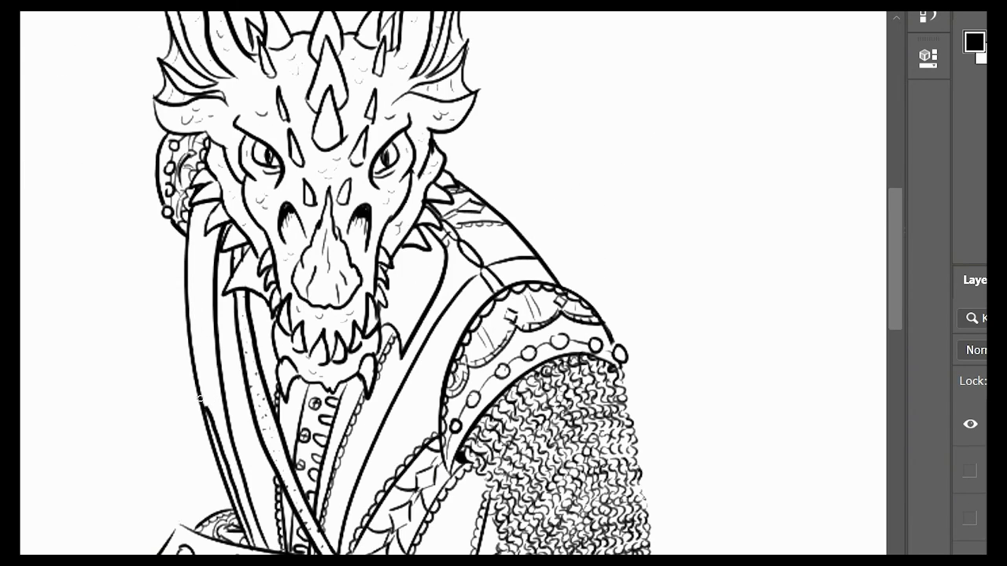
pyautogui.hotkey('ctrl', 'z')
# Add scalloped beaded trim along the edges of the robe's left and right lapels
pyautogui.moveTo(258, 549)
pyautogui.mouseDown()
pyautogui.moveTo(213, 460)
pyautogui.moveTo(188, 343)
pyautogui.mouseUp()
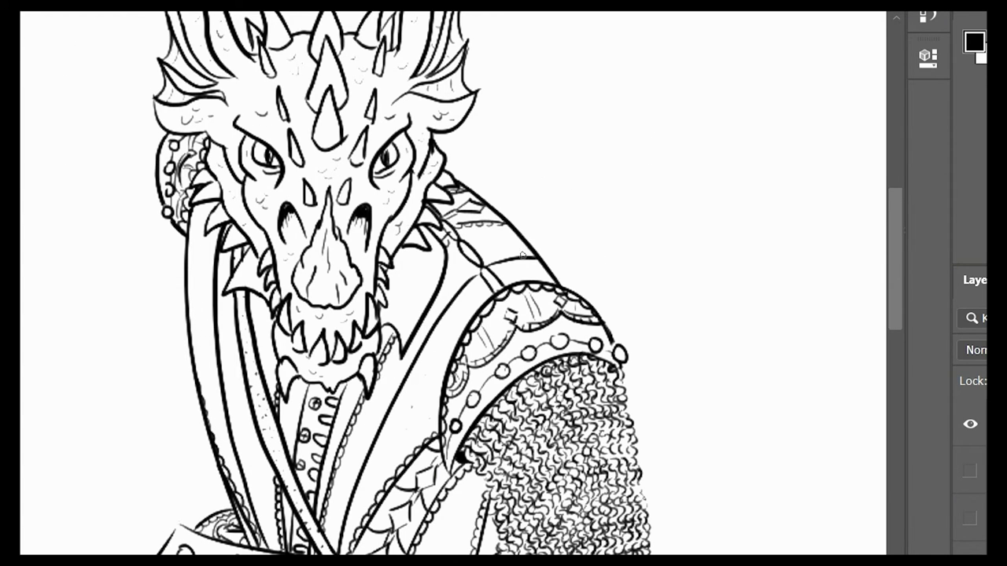
pyautogui.moveTo(339, 555)
pyautogui.mouseDown()
pyautogui.moveTo(364, 473)
pyautogui.moveTo(545, 251)
pyautogui.mouseUp()
pyautogui.moveTo(264, 546)
pyautogui.mouseDown()
pyautogui.moveTo(209, 341)
pyautogui.moveTo(212, 227)
pyautogui.mouseUp()
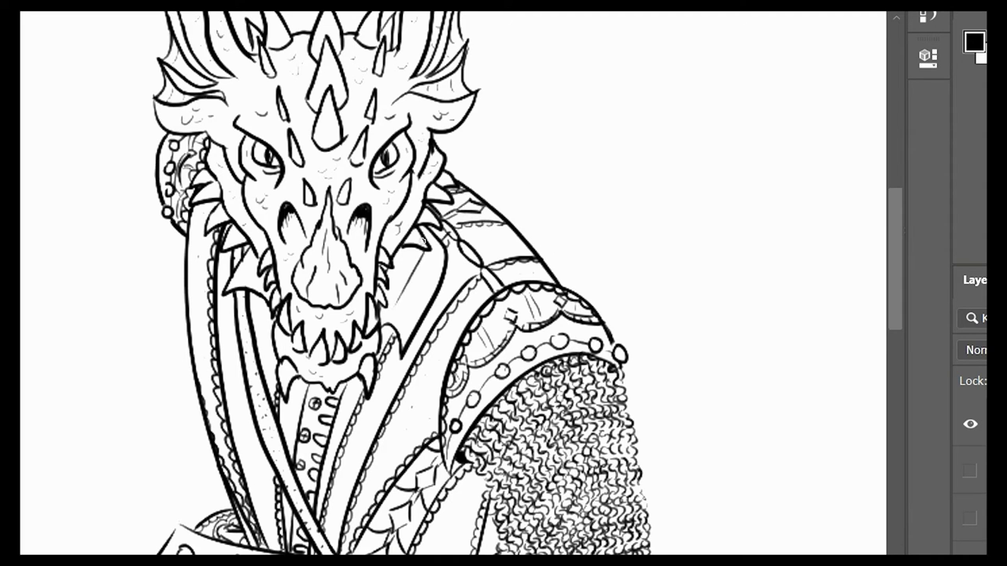
pyautogui.scroll(-3, 430, 309)
pyautogui.hotkey('ctrl', '-')
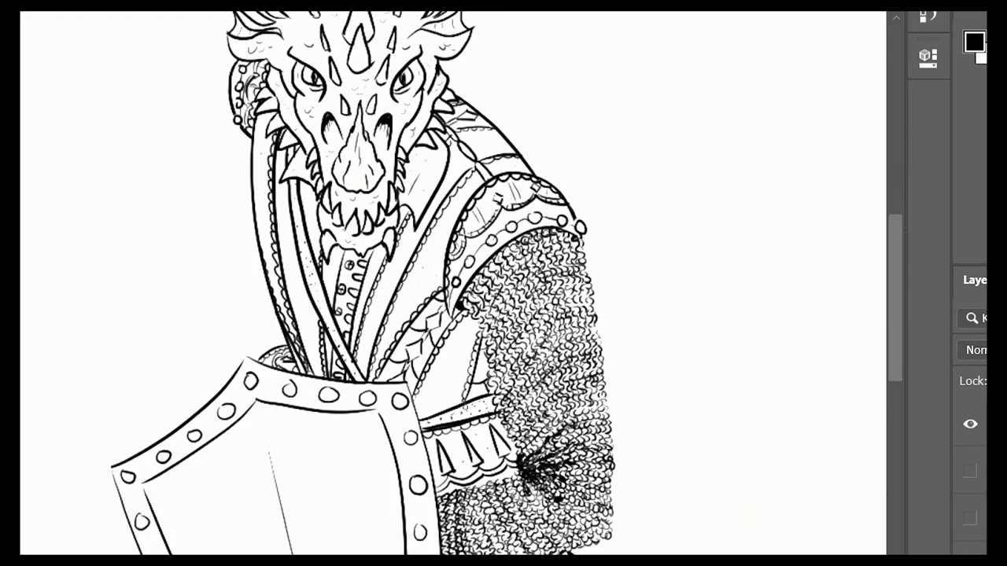
# Ink a dotted strap crossing diagonally over the pleated cloth below the waist belt
pyautogui.moveTo(429, 451); pyautogui.dragTo(498, 480)
pyautogui.moveTo(429, 458)
pyautogui.mouseDown()
pyautogui.moveTo(484, 486)
pyautogui.moveTo(475, 497)
pyautogui.mouseUp()
pyautogui.scroll(3, 475, 480)
pyautogui.moveTo(351, 404); pyautogui.dragTo(517, 478)
pyautogui.scroll(-8, 517, 477)
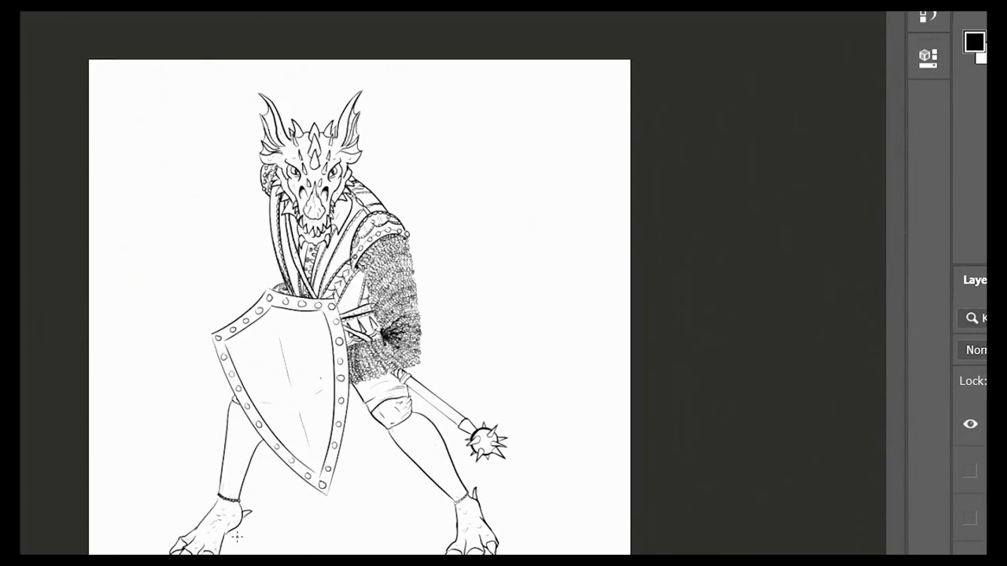
pyautogui.scroll(3, 489, 418)
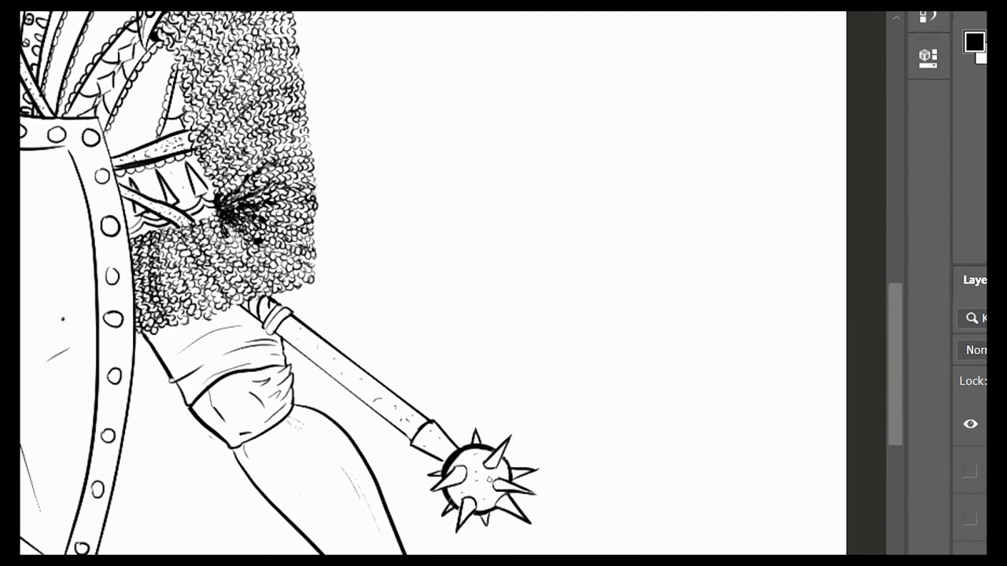
# Display the Layer 2 sketch beneath the ink lines to reveal the tail behind the chainmail sleeve
pyautogui.scroll(-2, 585, 386)
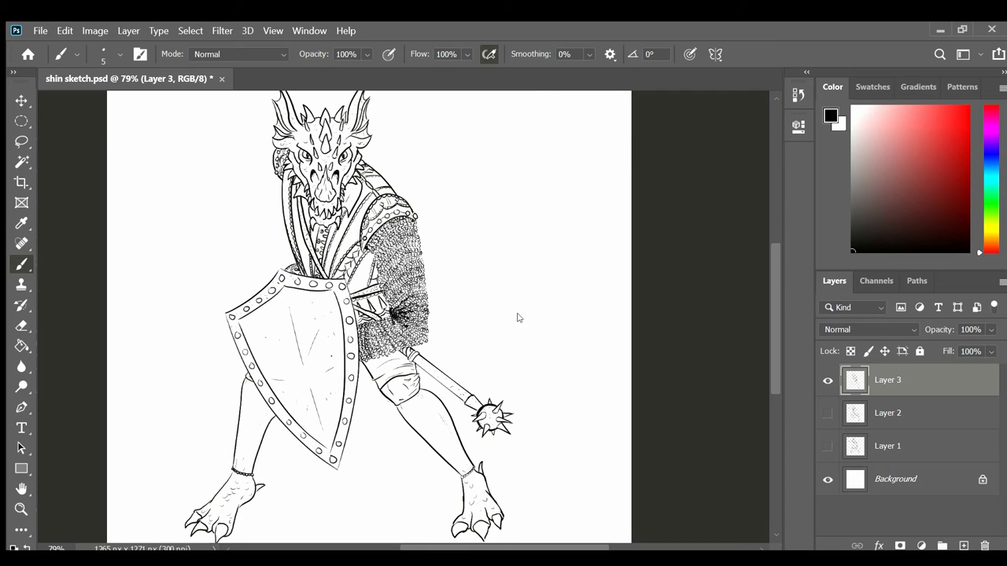
pyautogui.click(970, 470)
pyautogui.click(827, 412)
pyautogui.click(827, 413)
# Try to ink the lower edge of the tail with short overlapping strokes, starting at the chainmail sleeve
pyautogui.moveTo(470, 300); pyautogui.dragTo(499, 305)
pyautogui.moveTo(405, 354); pyautogui.dragTo(414, 361)
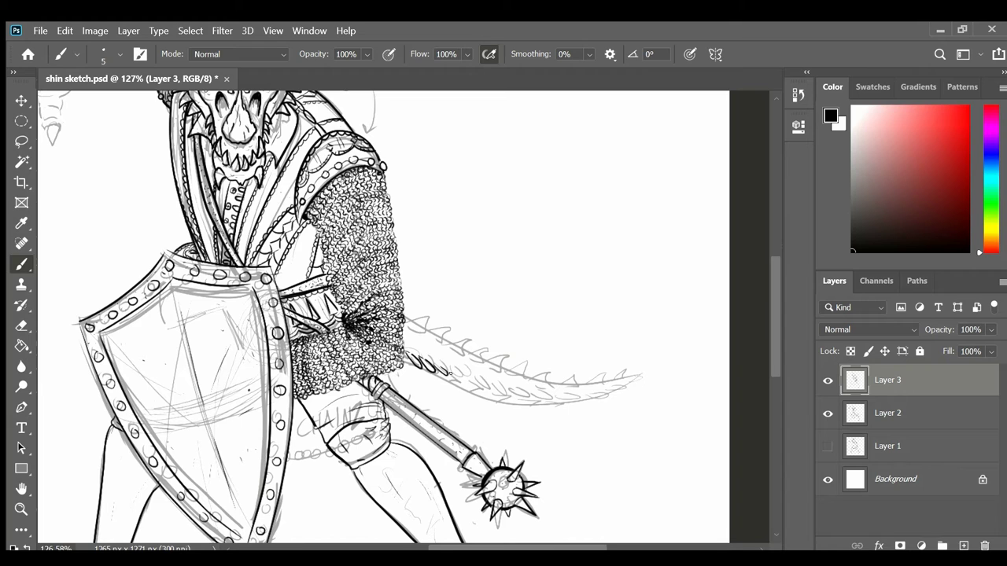
pyautogui.moveTo(477, 381); pyautogui.dragTo(500, 393)
pyautogui.moveTo(499, 389)
pyautogui.mouseDown()
pyautogui.moveTo(511, 396)
pyautogui.moveTo(504, 389)
pyautogui.mouseUp()
pyautogui.click(830, 413)
pyautogui.click(828, 412)
pyautogui.moveTo(421, 360); pyautogui.dragTo(516, 395)
pyautogui.scroll(2, 511, 391)
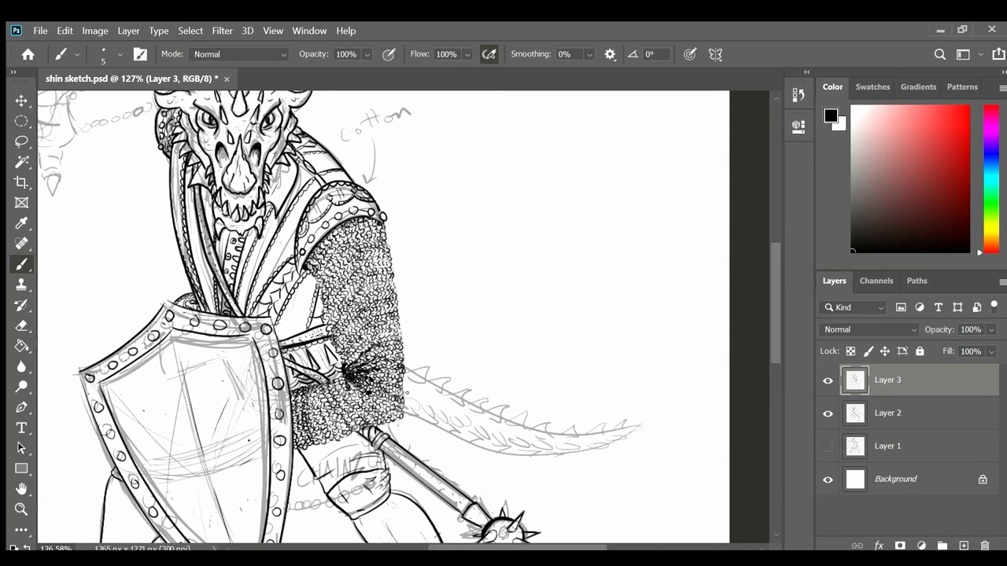
# Ink the tail's serrated lower edge from the chainmail sleeve to the tip, and add curved bands across its thicker part
pyautogui.moveTo(406, 402); pyautogui.dragTo(563, 445)
pyautogui.moveTo(432, 425)
pyautogui.mouseDown()
pyautogui.moveTo(505, 451)
pyautogui.moveTo(592, 449)
pyautogui.moveTo(645, 425)
pyautogui.mouseUp()
pyautogui.click(828, 413)
pyautogui.click(827, 412)
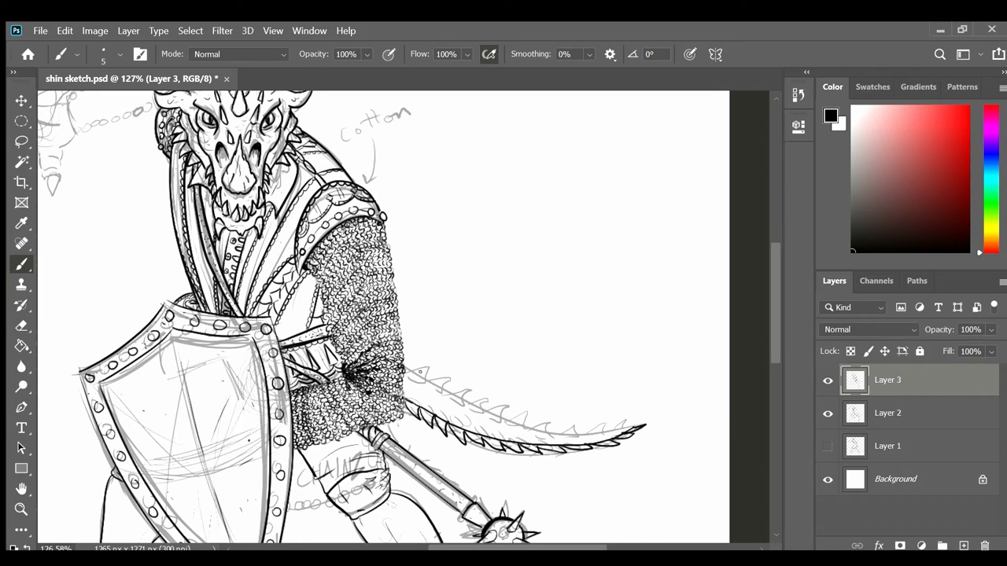
pyautogui.moveTo(455, 394); pyautogui.dragTo(466, 432)
pyautogui.moveTo(472, 403); pyautogui.dragTo(483, 438)
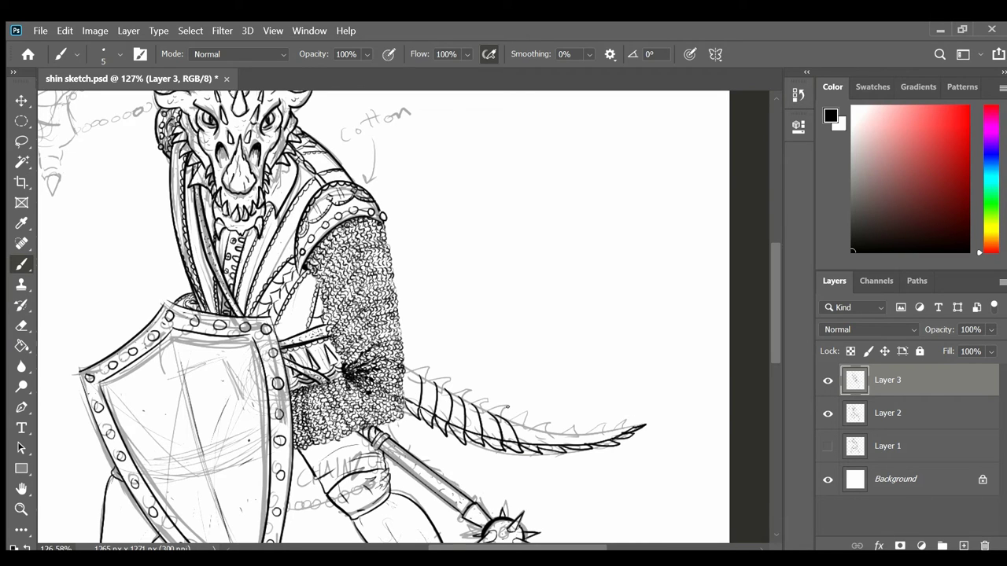
# Try to ink one long smooth line along the length of the tail from the sleeve to the tip
pyautogui.moveTo(402, 375)
pyautogui.mouseDown()
pyautogui.moveTo(574, 434)
pyautogui.moveTo(668, 429)
pyautogui.moveTo(625, 431)
pyautogui.mouseUp()
pyautogui.hotkey('ctrl', 'z')
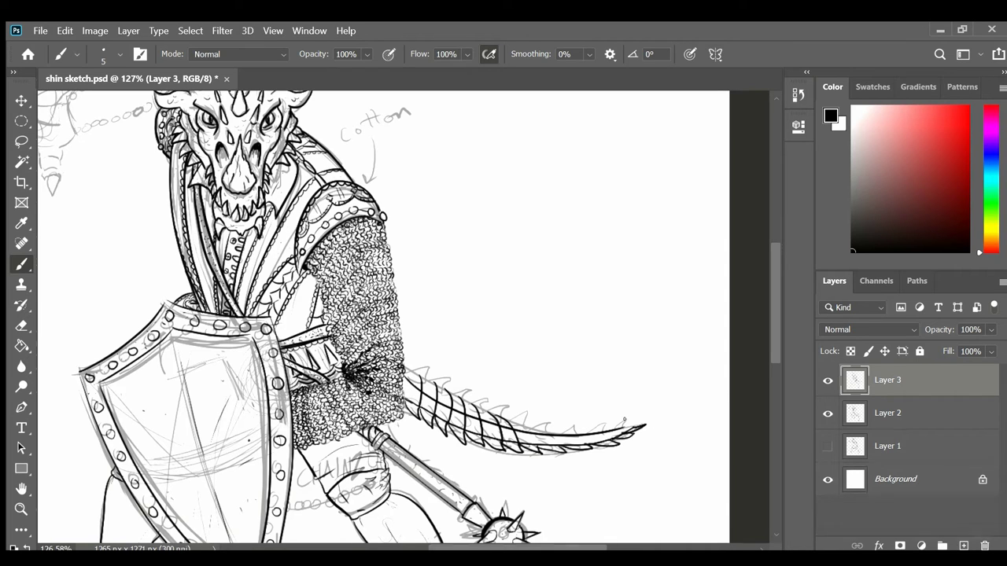
pyautogui.click(831, 413)
pyautogui.click(831, 412)
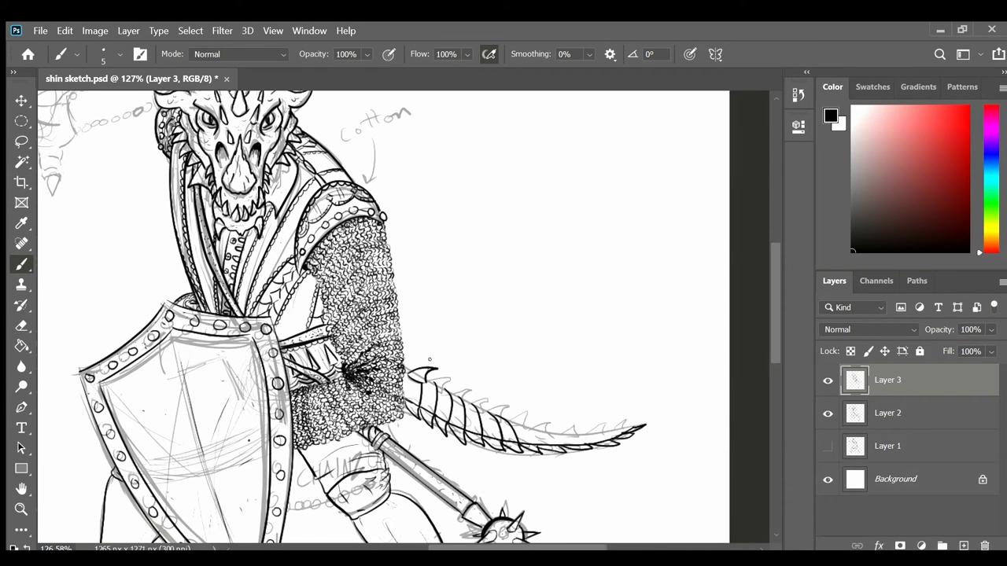
# Ink a row of hooked spines along the top of the tail, working from the chainmail sleeve outward
pyautogui.scroll(-3, 421, 370)
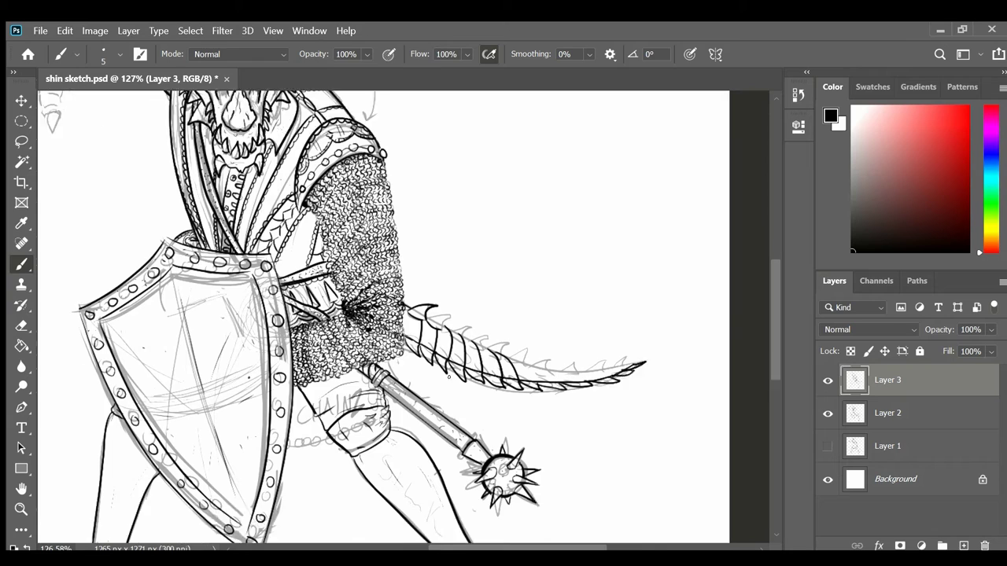
pyautogui.moveTo(444, 285); pyautogui.dragTo(464, 280)
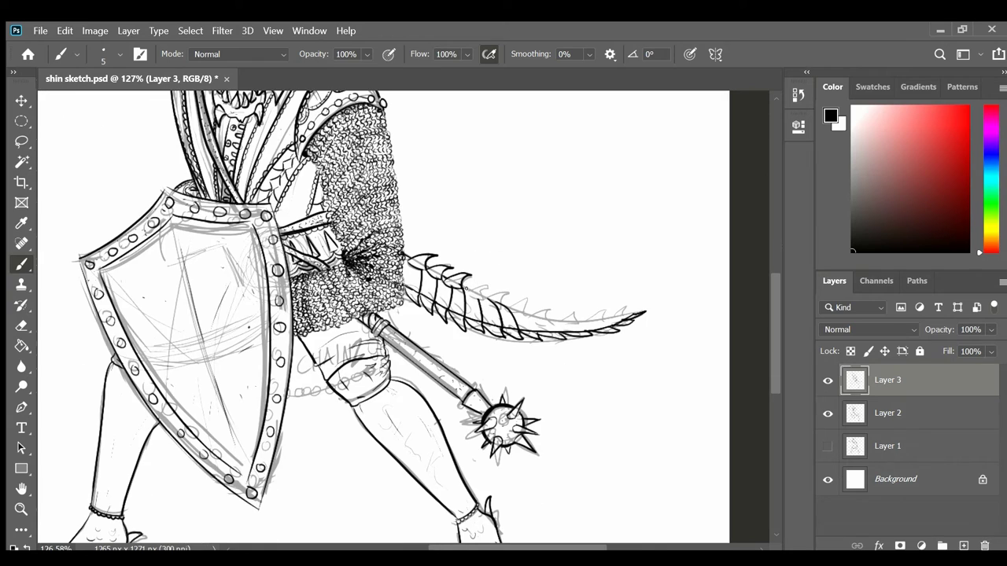
pyautogui.click(827, 413)
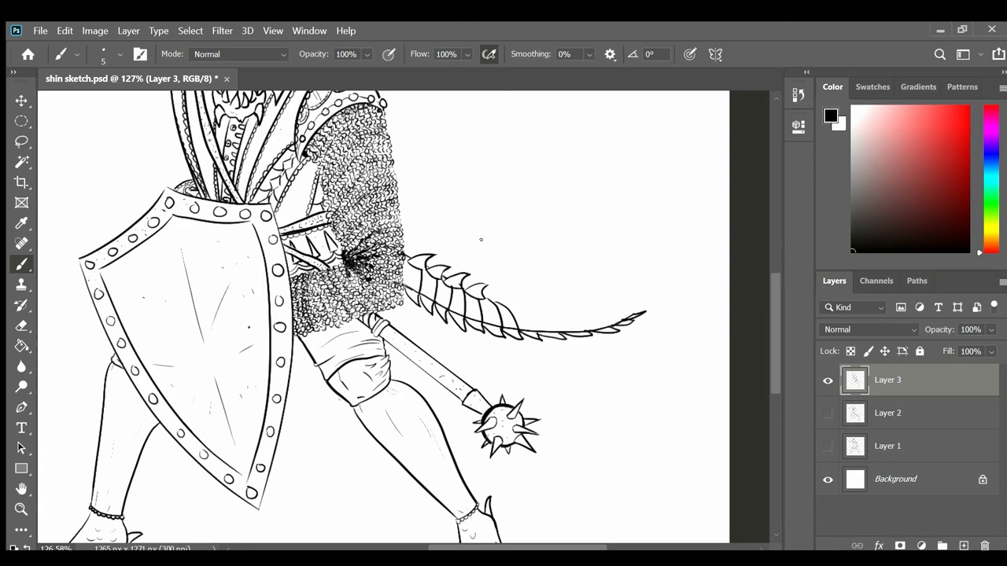
pyautogui.click(827, 413)
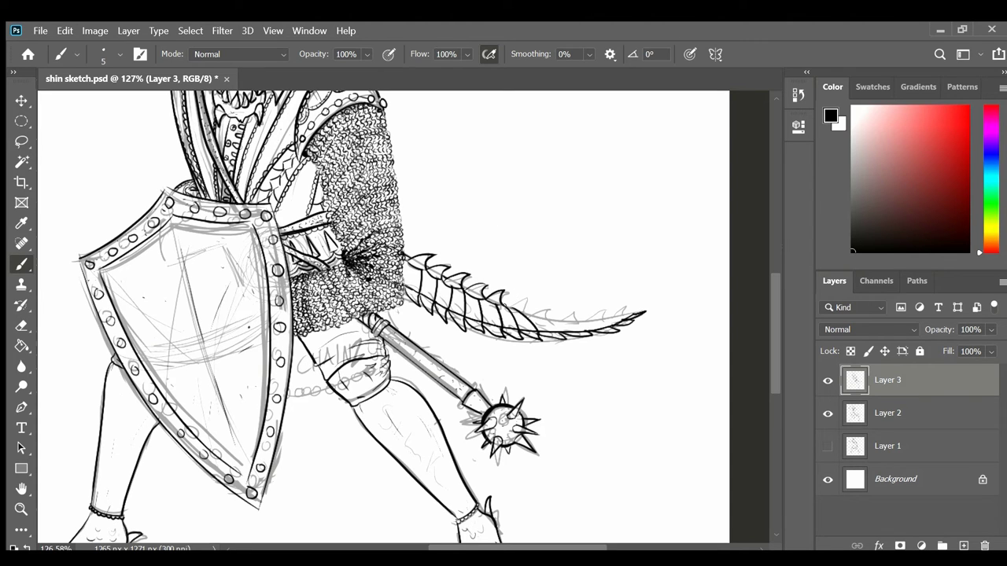
pyautogui.hotkey('ctrl', 'z')
pyautogui.moveTo(548, 317); pyautogui.dragTo(611, 323)
pyautogui.click(825, 413)
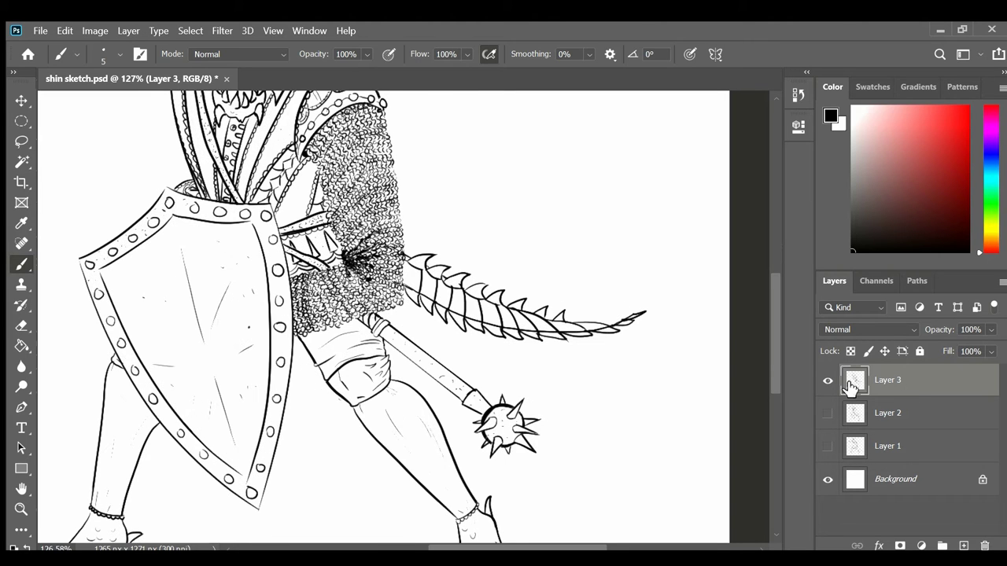
# Redo the outer part of the tail, ink the remaining bands and spines to the tip, and add small texture marks
pyautogui.scroll(3, 617, 336)
pyautogui.hotkey('ctrl', 'z')
pyautogui.hotkey('ctrl', 'z')
pyautogui.hotkey('ctrl', 'z')
pyautogui.moveTo(552, 435); pyautogui.dragTo(672, 431)
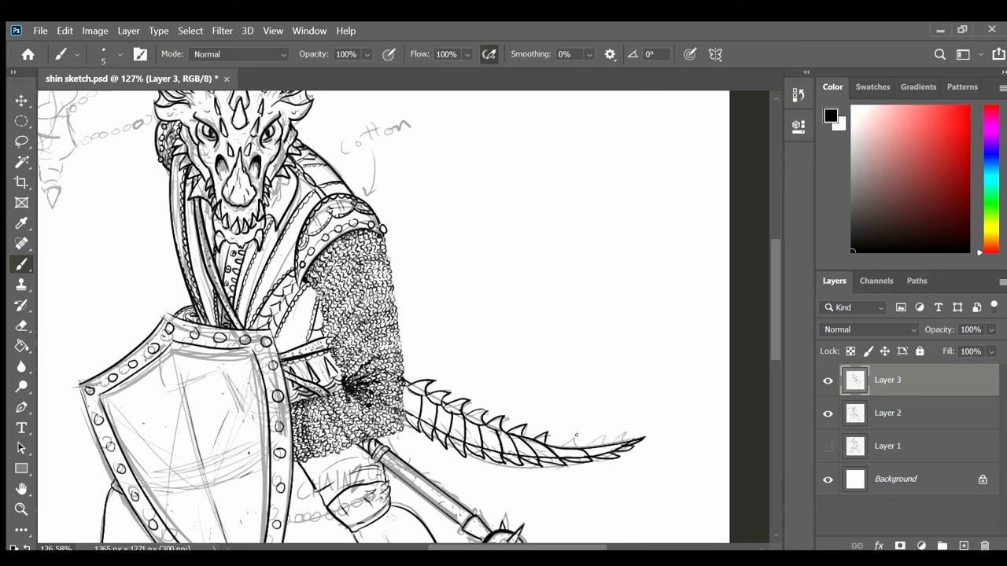
pyautogui.moveTo(560, 446); pyautogui.dragTo(575, 436)
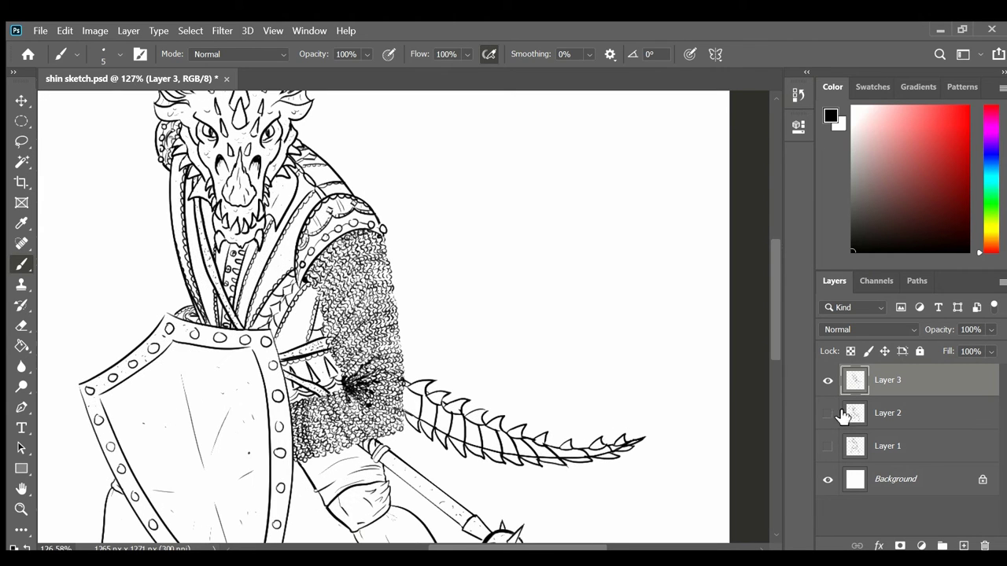
pyautogui.moveTo(635, 478); pyautogui.dragTo(636, 391)
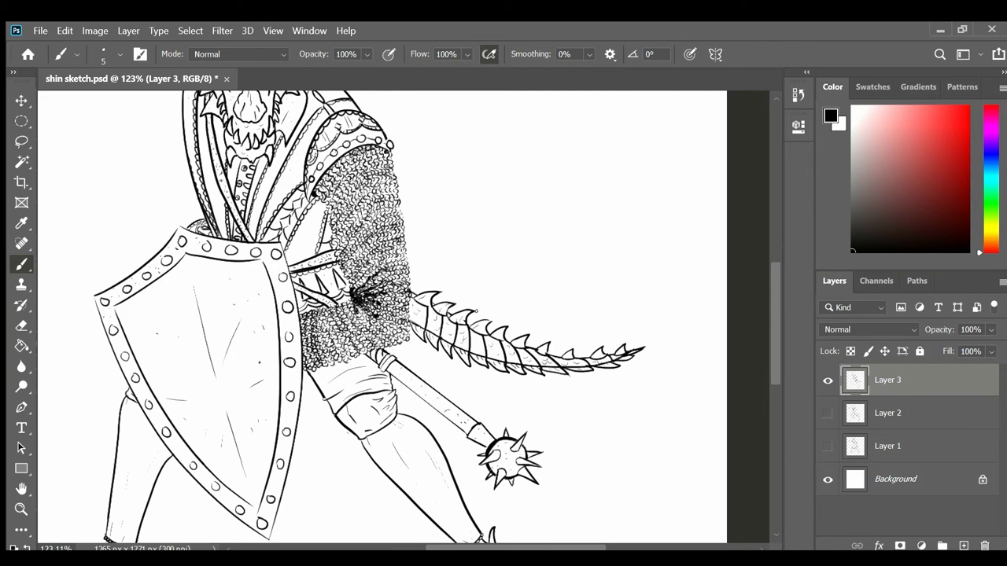
pyautogui.scroll(3, 475, 311)
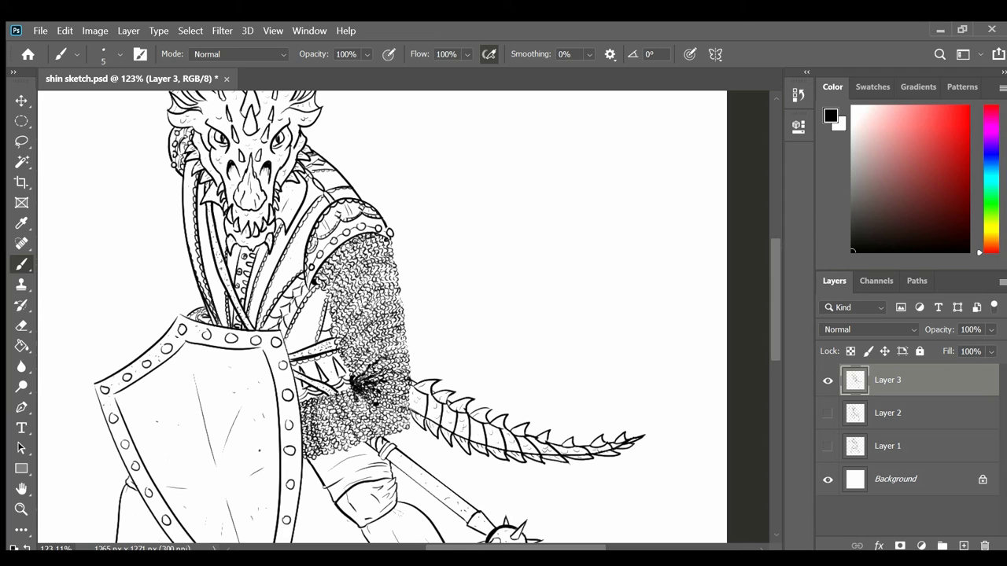
# Using the sketched clawed hand beside the head as reference, ink the wavy flame outline and the fireball's round core
pyautogui.moveTo(377, 315); pyautogui.dragTo(546, 341)
pyautogui.moveTo(441, 314); pyautogui.dragTo(346, 314)
pyautogui.click(828, 413)
pyautogui.moveTo(268, 307); pyautogui.dragTo(349, 308)
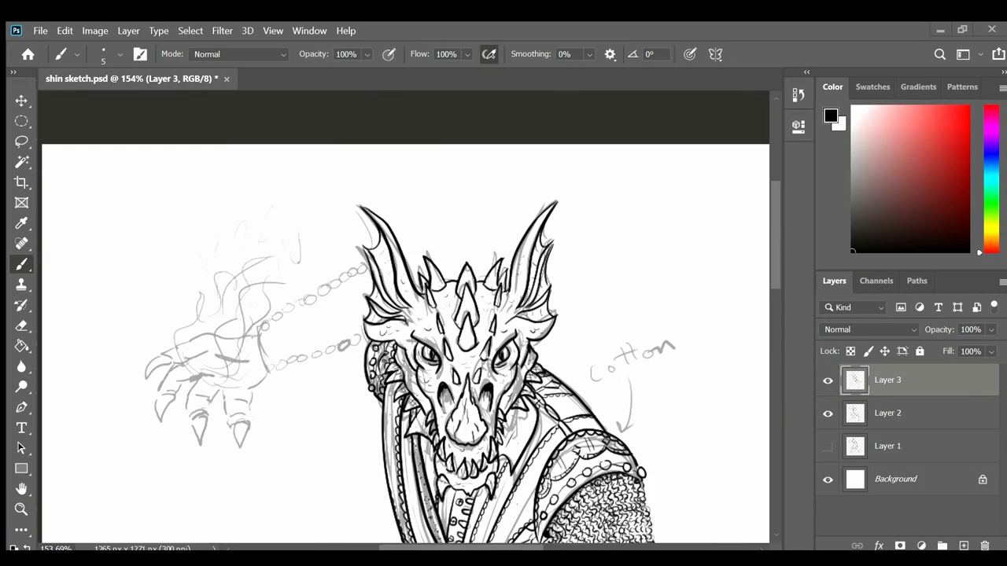
pyautogui.moveTo(187, 357); pyautogui.dragTo(202, 276)
pyautogui.moveTo(206, 315); pyautogui.dragTo(217, 263)
pyautogui.moveTo(204, 353)
pyautogui.mouseDown()
pyautogui.moveTo(244, 268)
pyautogui.moveTo(227, 343)
pyautogui.mouseUp()
pyautogui.moveTo(261, 239); pyautogui.dragTo(294, 226)
pyautogui.click(827, 413)
pyautogui.moveTo(275, 308); pyautogui.dragTo(233, 367)
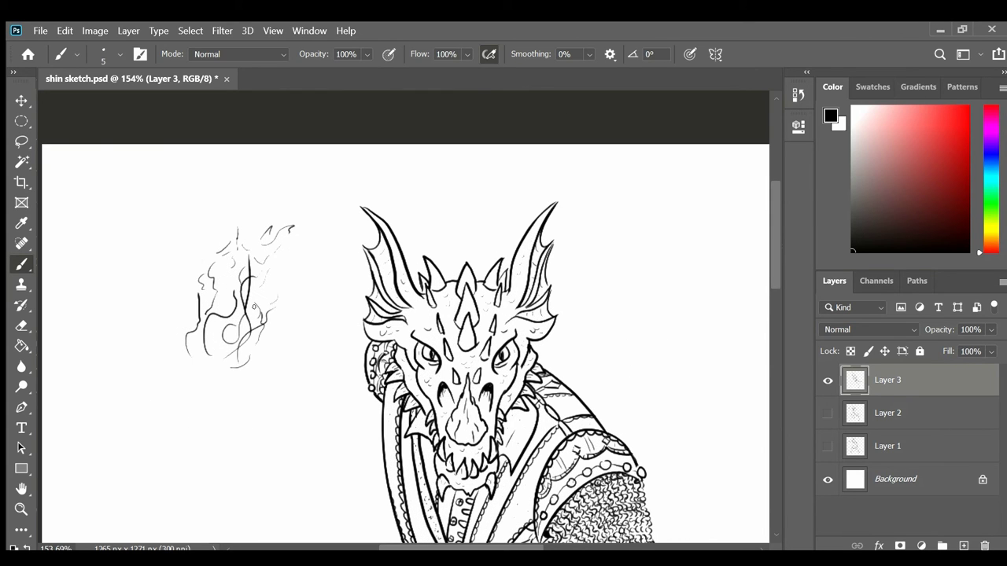
# Add more flame tongues to the fireball and scatter small sparks trailing toward and above the dragon's horns
pyautogui.moveTo(274, 266); pyautogui.dragTo(253, 311)
pyautogui.moveTo(296, 261); pyautogui.dragTo(272, 292)
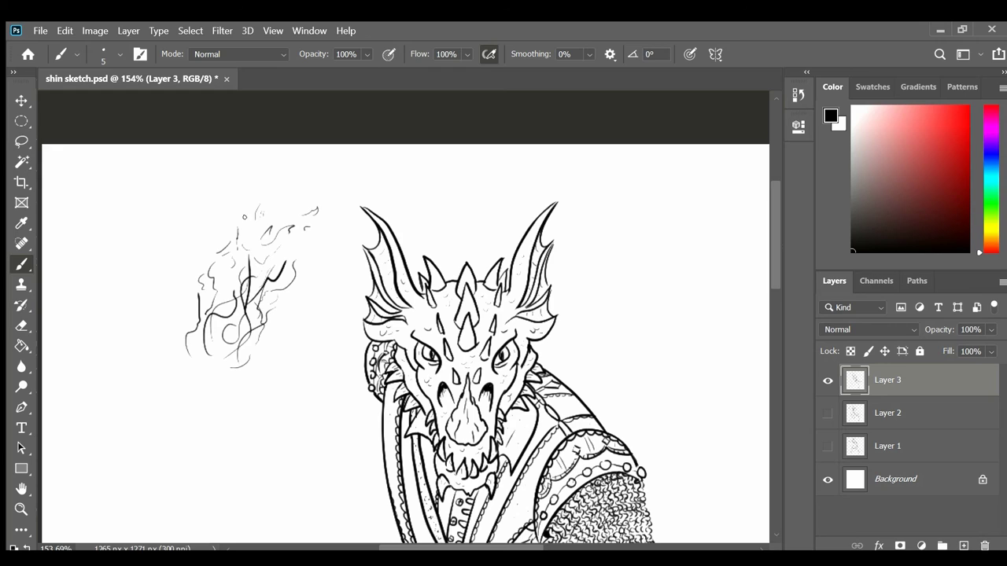
pyautogui.moveTo(272, 326); pyautogui.dragTo(233, 362)
pyautogui.moveTo(283, 307); pyautogui.dragTo(268, 329)
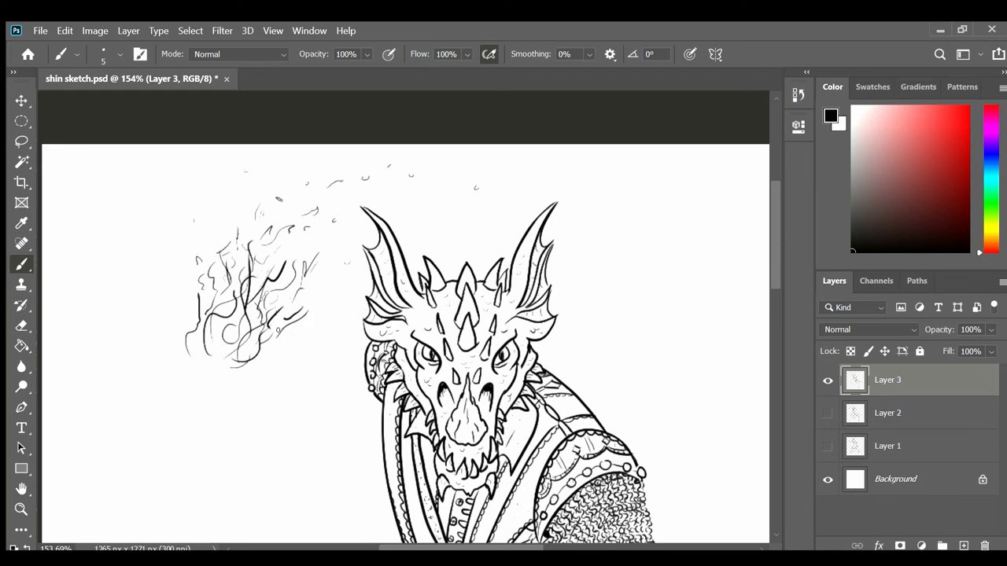
# Redraw the fireball's base with curved strokes around its core and check it against the Layer 2 sketch
pyautogui.hotkey('ctrl', 'z')
pyautogui.moveTo(265, 334); pyautogui.dragTo(218, 363)
pyautogui.hotkey('ctrl', 'z')
pyautogui.moveTo(258, 309); pyautogui.dragTo(261, 330)
pyautogui.moveTo(200, 334); pyautogui.dragTo(249, 344)
pyautogui.click(827, 413)
pyautogui.click(827, 413)
# Lasso-select the inked flame together with its trailing sparks, keeping the dragon's horns out of the selection
pyautogui.click(21, 141)
pyautogui.moveTo(169, 371)
pyautogui.mouseDown()
pyautogui.moveTo(481, 210)
pyautogui.moveTo(162, 342)
pyautogui.mouseUp()
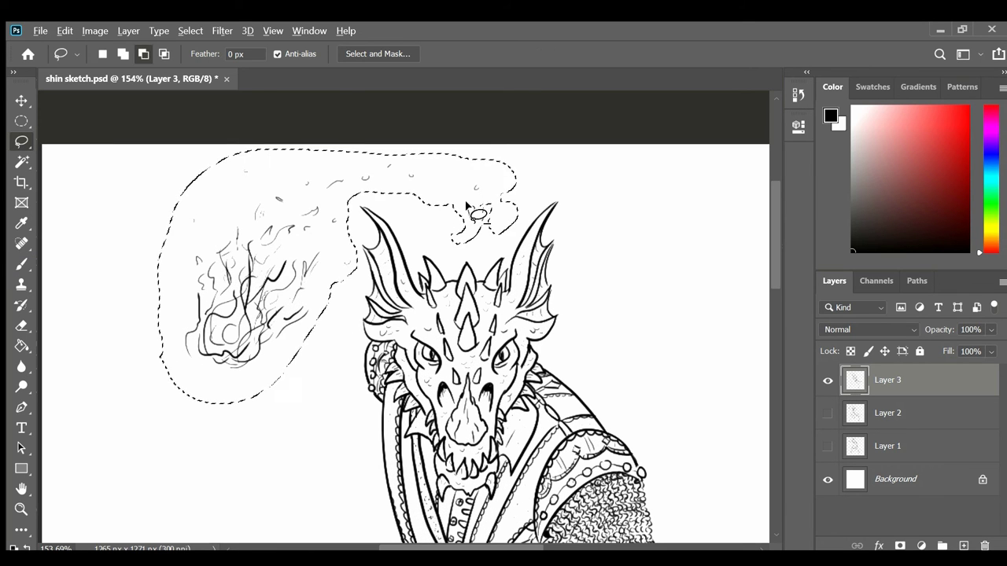
pyautogui.click(21, 101)
pyautogui.click(827, 413)
pyautogui.moveTo(226, 286); pyautogui.dragTo(269, 276)
pyautogui.hotkey('ctrl', 'z')
pyautogui.click(21, 142)
pyautogui.click(829, 414)
# Free-transform the selected flame and sparks, placing the fireball over the palm of the sketched clawed hand
pyautogui.click(21, 101)
pyautogui.click(829, 412)
pyautogui.hotkey('ctrl', 't')
pyautogui.moveTo(497, 168); pyautogui.dragTo(490, 158)
pyautogui.moveTo(318, 305); pyautogui.dragTo(304, 298)
pyautogui.press('Return')
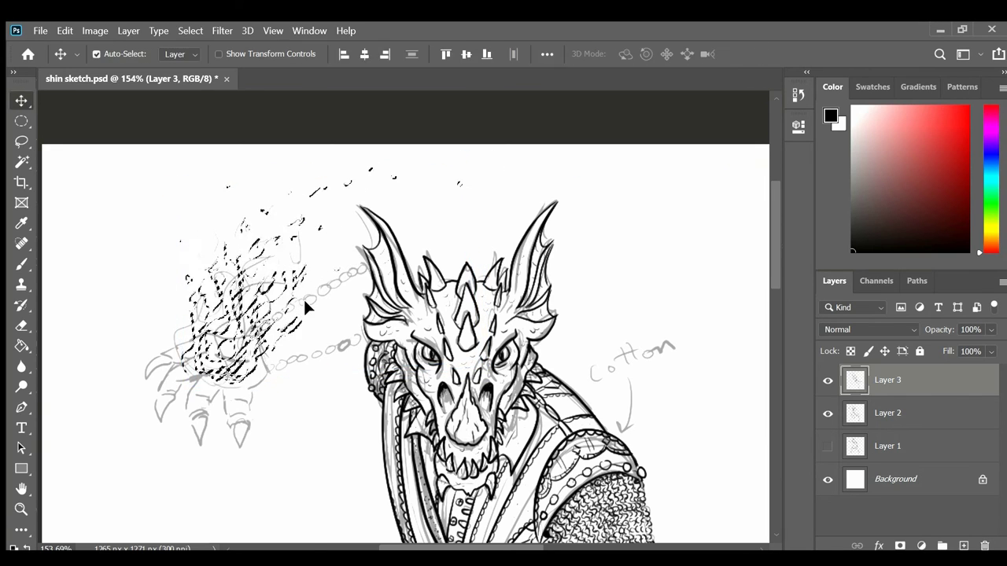
# Rotate the selected flame about 8.24 degrees and nudge it into place over the sketched hand
pyautogui.press('z')
pyautogui.moveTo(598, 297); pyautogui.dragTo(514, 296)
pyautogui.hotkey('ctrl', 't')
pyautogui.moveTo(385, 125); pyautogui.dragTo(392, 136)
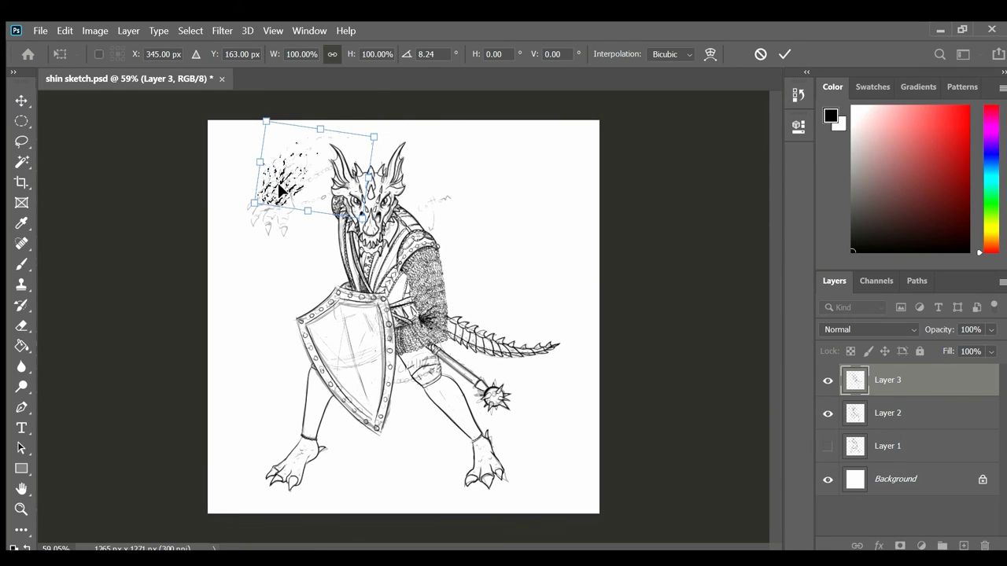
pyautogui.moveTo(281, 192); pyautogui.dragTo(286, 196)
pyautogui.press('Return')
pyautogui.click(462, 196)
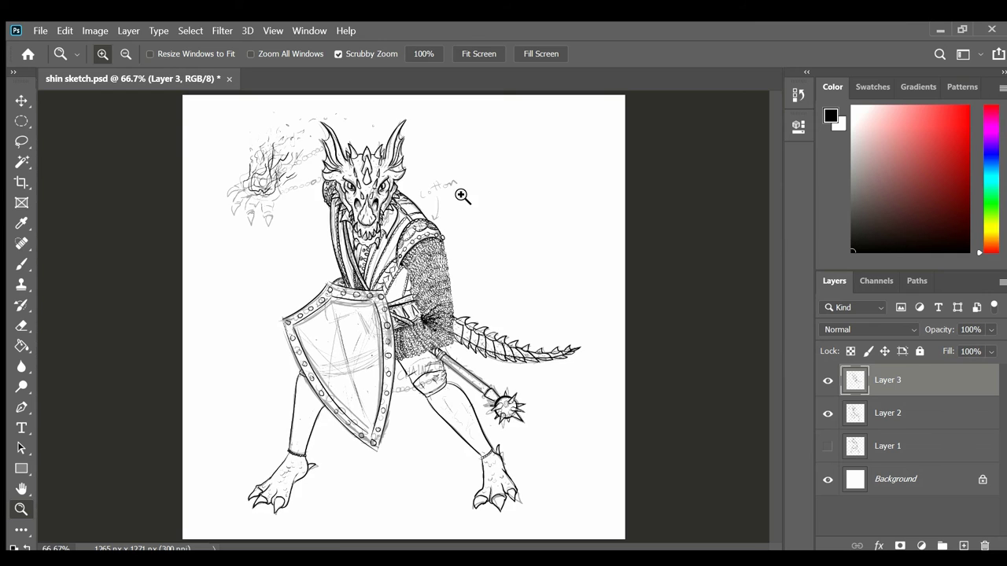
# Hide the Layer 2 sketch and lasso-select the inked clawed foot of the leg behind the shield
pyautogui.click(828, 381)
pyautogui.click(828, 381)
pyautogui.press('l')
pyautogui.click(827, 412)
pyautogui.press('z')
pyautogui.moveTo(299, 452); pyautogui.dragTo(338, 452)
pyautogui.moveTo(288, 375); pyautogui.dragTo(338, 376)
pyautogui.press('z')
pyautogui.moveTo(541, 343); pyautogui.dragTo(504, 344)
# Free-transform the selected foot, rotating it about -3.56 degrees, rescaling it and moving it up against the ankle, and deselect it
pyautogui.hotkey('ctrl', 't')
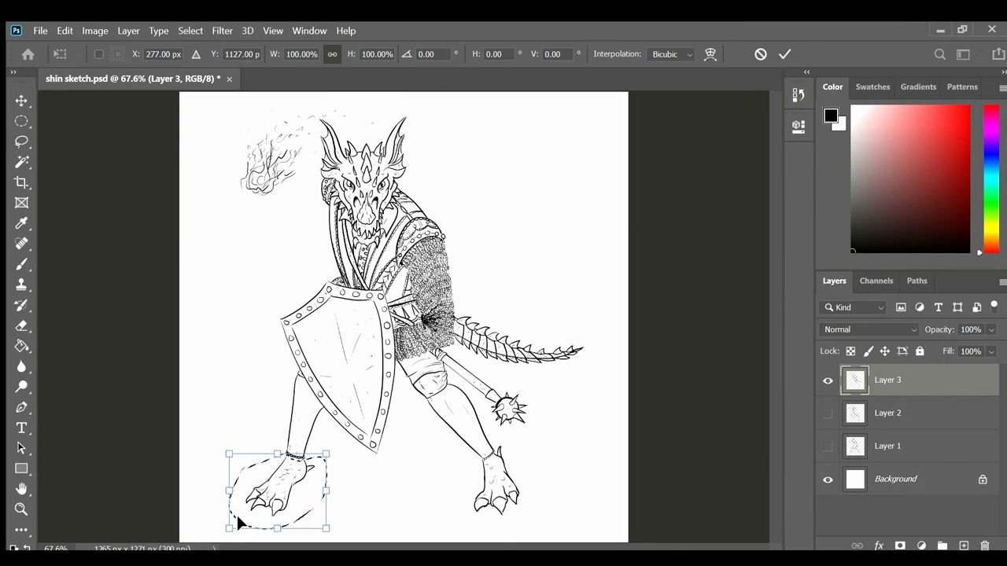
pyautogui.moveTo(229, 529); pyautogui.dragTo(238, 522)
pyautogui.moveTo(469, 473); pyautogui.dragTo(470, 462)
pyautogui.moveTo(284, 469); pyautogui.dragTo(285, 462)
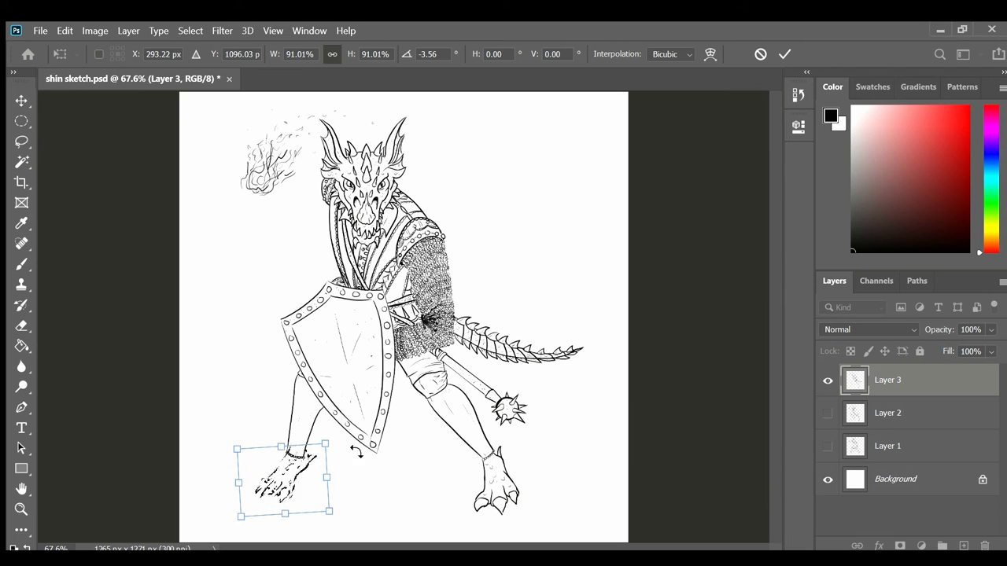
pyautogui.moveTo(241, 516); pyautogui.dragTo(234, 527)
pyautogui.press('Return')
pyautogui.hotkey('ctrl', 'd')
# Redraw the beaded anklet where the repositioned foot meets the leg and save the document
pyautogui.press('z')
pyautogui.moveTo(342, 470)
pyautogui.mouseDown()
pyautogui.moveTo(351, 480)
pyautogui.moveTo(387, 478)
pyautogui.mouseUp()
pyautogui.press('b')
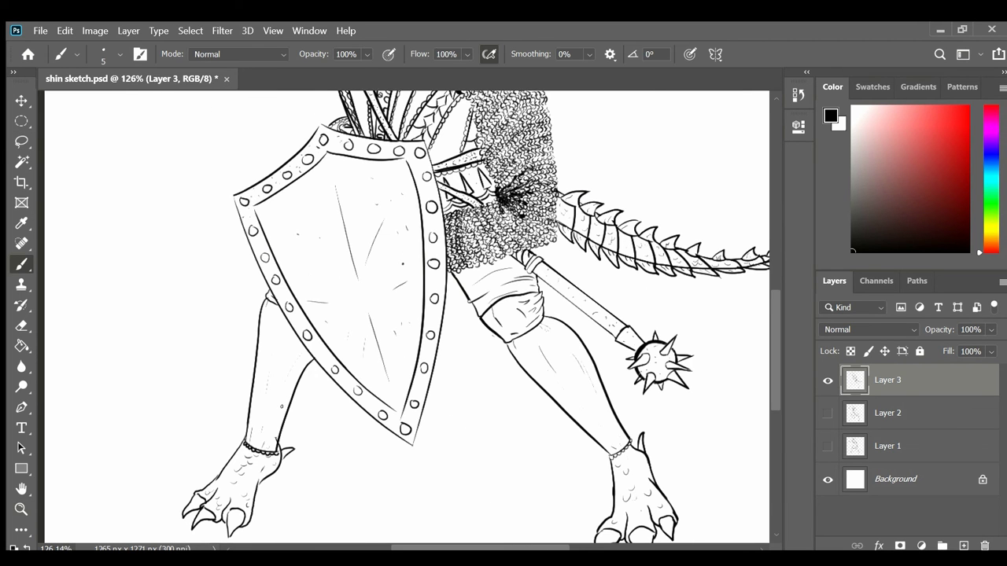
pyautogui.moveTo(279, 451); pyautogui.dragTo(247, 442)
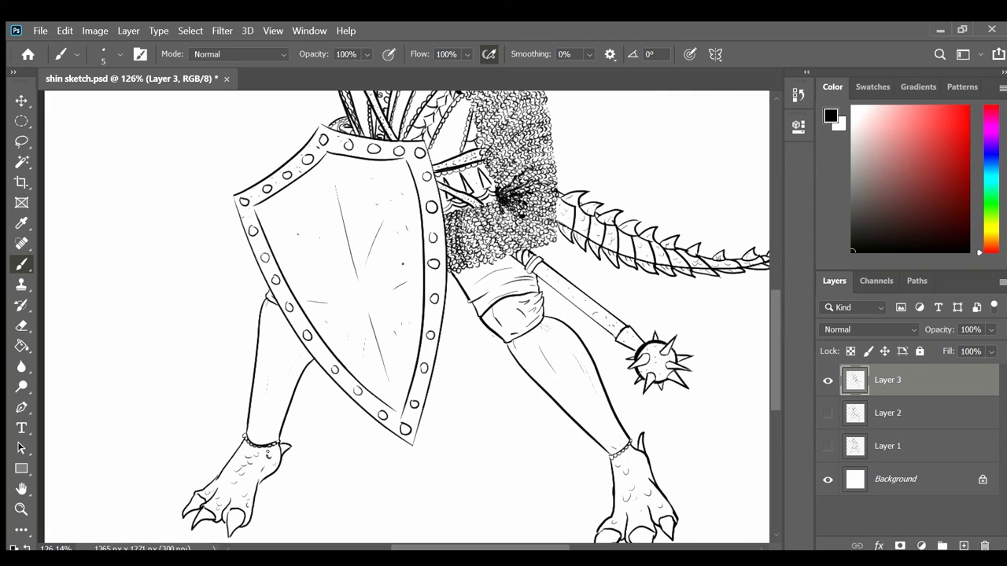
pyautogui.press('z')
pyautogui.moveTo(639, 421); pyautogui.dragTo(634, 438)
pyautogui.hotkey('ctrl', 's')
# Try to ink the links of the upper sketched chain from the dragon's ear to the fireball, with Layer 2 displayed
pyautogui.moveTo(470, 504); pyautogui.dragTo(522, 537)
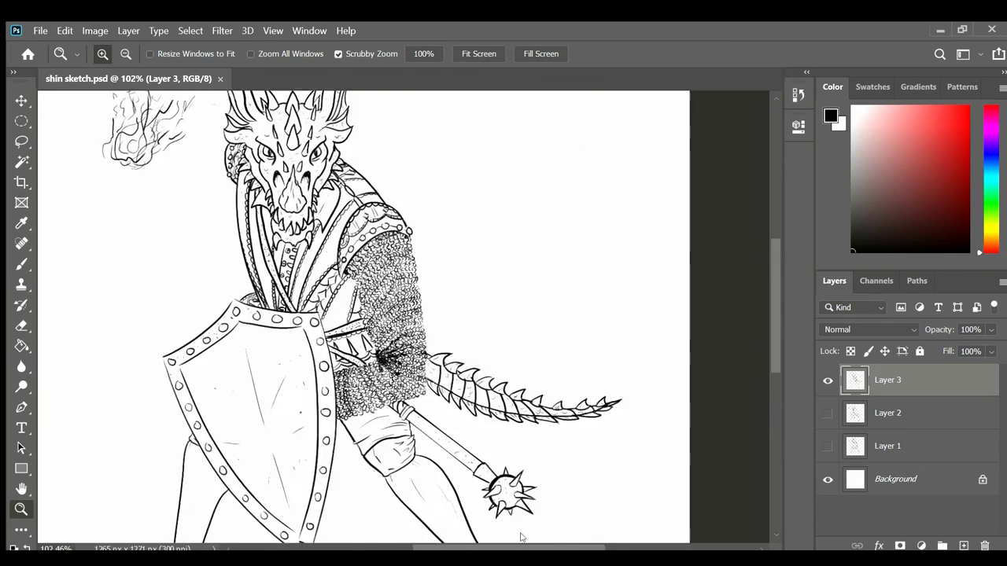
pyautogui.moveTo(464, 212); pyautogui.dragTo(573, 353)
pyautogui.click(827, 413)
pyautogui.press('b')
pyautogui.scroll(5, 271, 294)
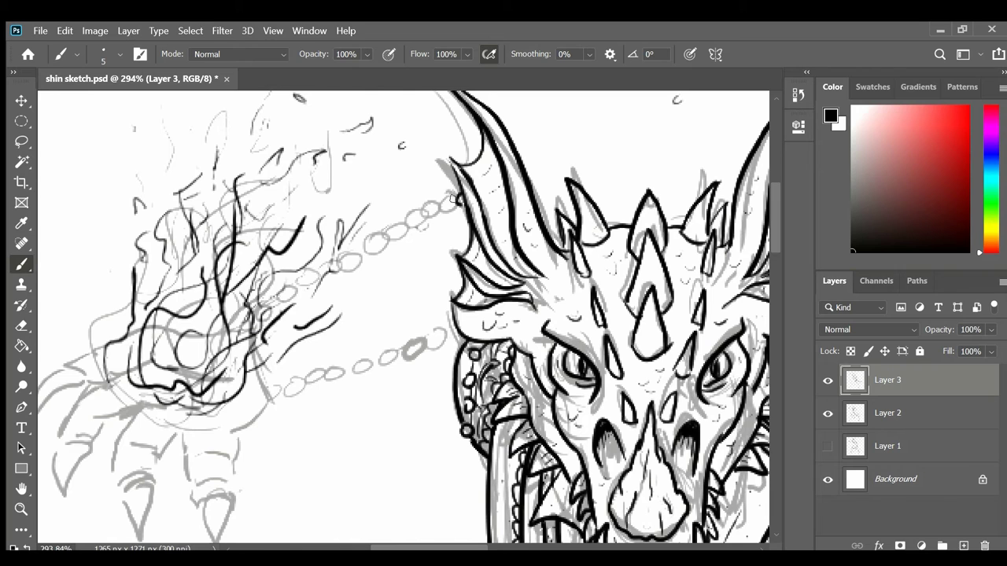
pyautogui.moveTo(456, 198); pyautogui.dragTo(332, 261)
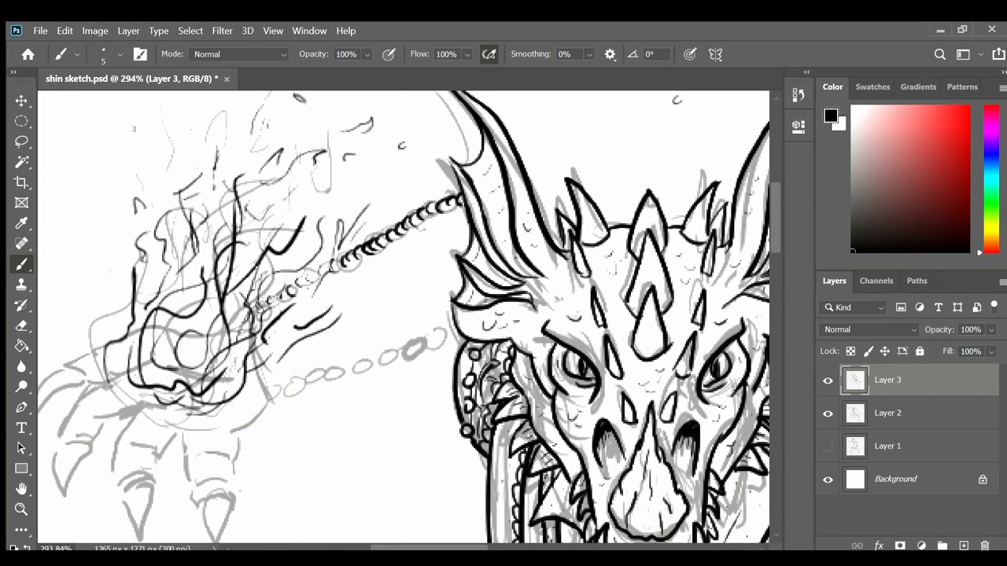
pyautogui.click(827, 413)
pyautogui.click(828, 413)
# Try to add a second row of links along the underside of the upper chain, and undo the chain strokes
pyautogui.moveTo(463, 201); pyautogui.dragTo(323, 283)
pyautogui.click(828, 413)
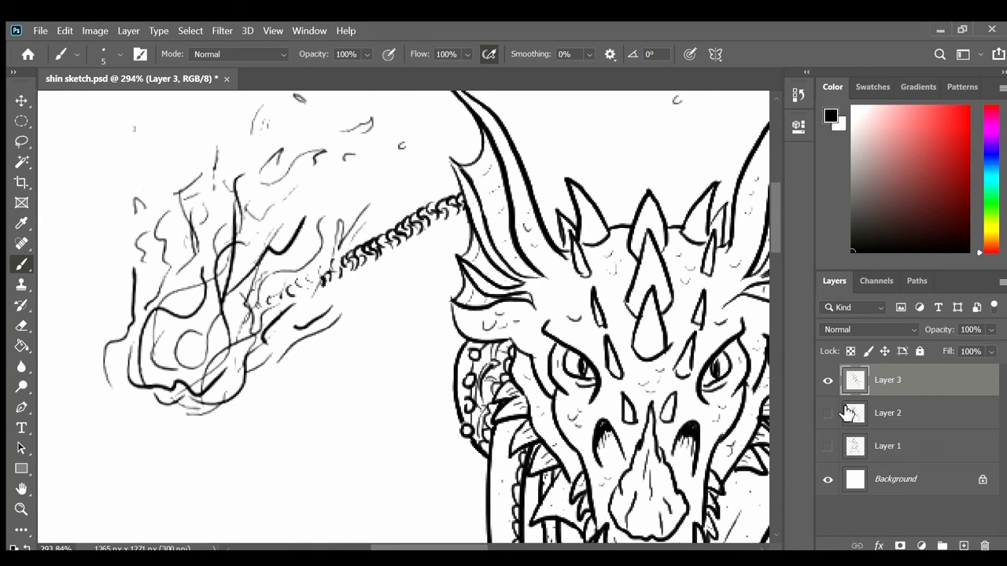
pyautogui.click(828, 412)
pyautogui.moveTo(437, 223); pyautogui.dragTo(362, 270)
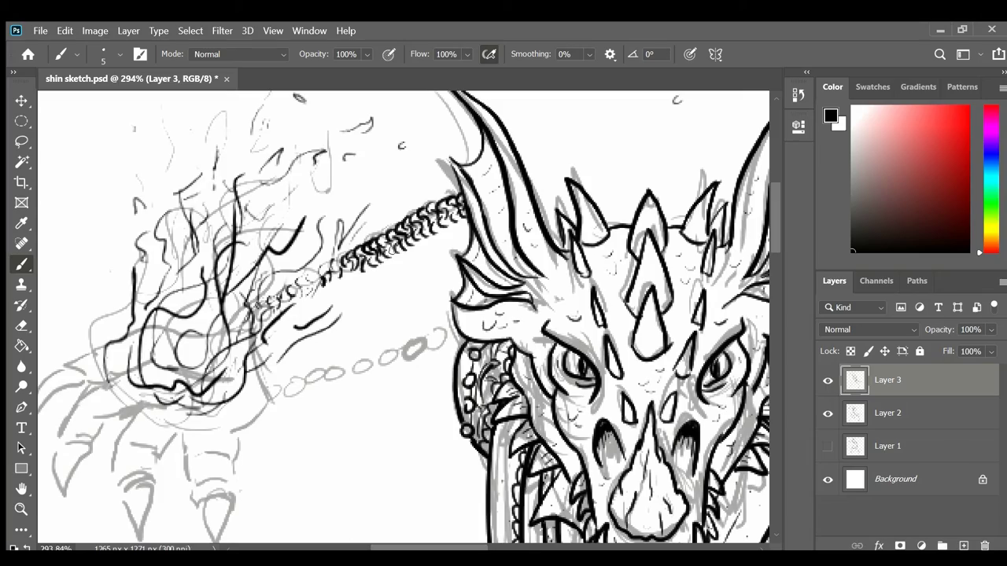
pyautogui.moveTo(676, 378)
pyautogui.mouseDown()
pyautogui.moveTo(152, 240)
pyautogui.moveTo(388, 150)
pyautogui.moveTo(581, 315)
pyautogui.mouseUp()
pyautogui.hotkey('ctrl', 'z')
pyautogui.hotkey('ctrl', 'z')
pyautogui.hotkey('ctrl', 'z')
pyautogui.hotkey('ctrl', 'z')
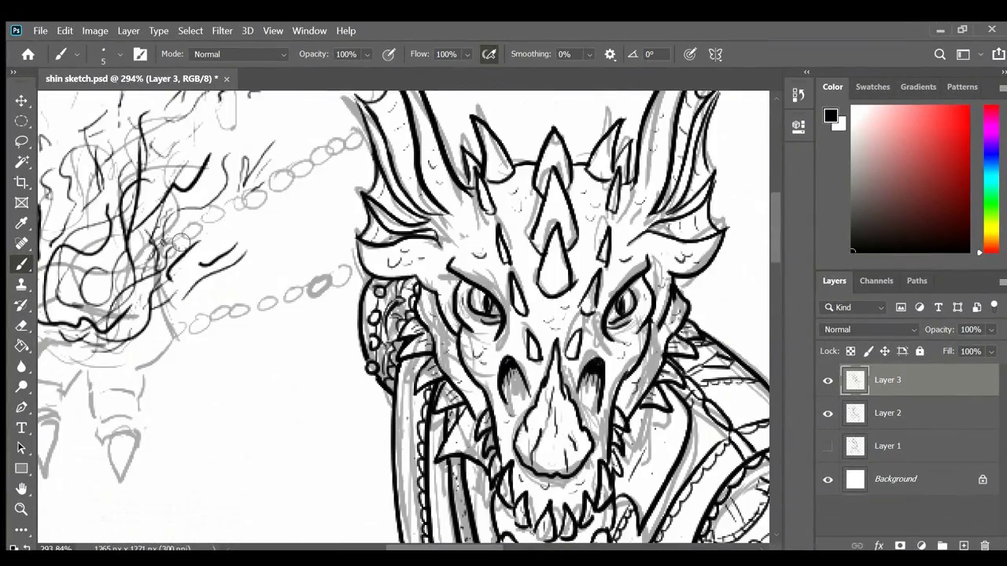
pyautogui.click(828, 413)
pyautogui.hotkey('ctrl', 'space')
pyautogui.moveTo(590, 233); pyautogui.dragTo(565, 266)
pyautogui.click(827, 413)
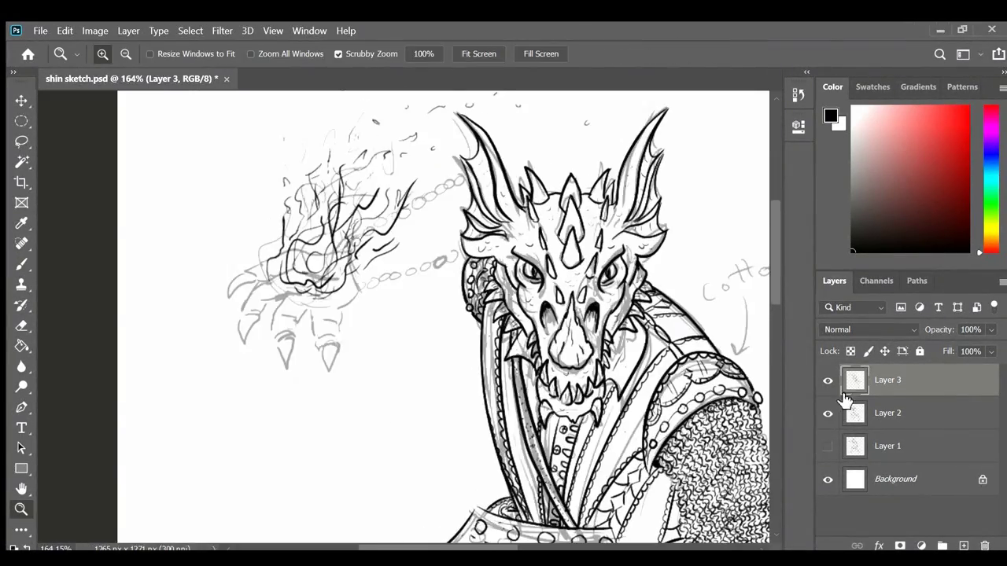
# Ink the first column of small chainmail links on Layer 3 along the outer edge of the dragon's left-hand ear
pyautogui.moveTo(476, 159); pyautogui.dragTo(512, 161)
pyautogui.press('b')
pyautogui.moveTo(456, 181); pyautogui.dragTo(466, 205)
pyautogui.moveTo(469, 210); pyautogui.dragTo(475, 222)
pyautogui.moveTo(450, 182); pyautogui.dragTo(440, 197)
pyautogui.moveTo(451, 201); pyautogui.dragTo(465, 227)
pyautogui.moveTo(458, 228); pyautogui.dragTo(466, 243)
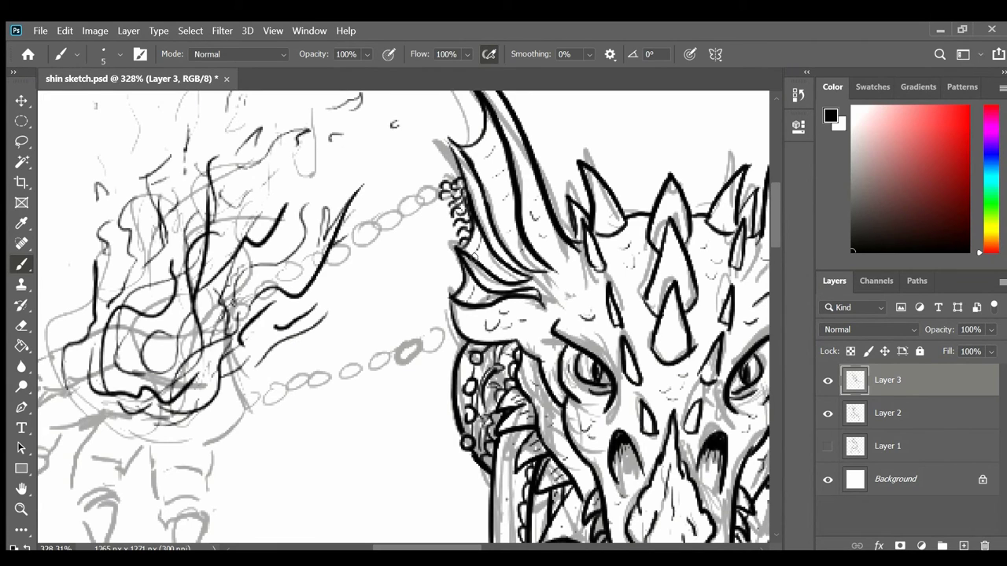
# Add more columns of chainmail links beside the ear, extending them down to the lower sketched chain
pyautogui.moveTo(445, 189); pyautogui.dragTo(430, 209)
pyautogui.moveTo(447, 228); pyautogui.dragTo(460, 247)
pyautogui.moveTo(454, 266); pyautogui.dragTo(464, 275)
pyautogui.moveTo(438, 190); pyautogui.dragTo(424, 207)
pyautogui.moveTo(438, 217); pyautogui.dragTo(450, 232)
pyautogui.moveTo(451, 274); pyautogui.dragTo(455, 292)
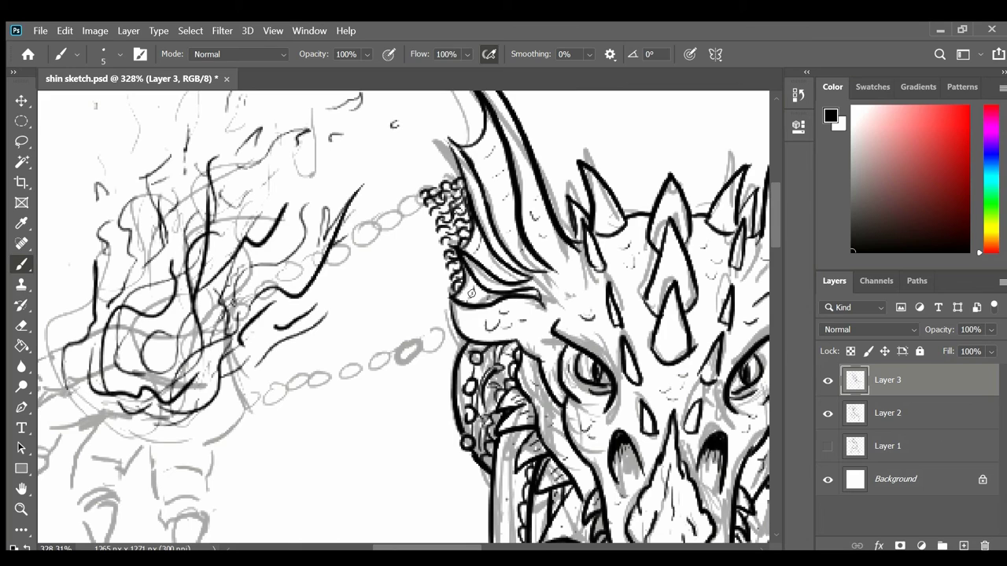
pyautogui.moveTo(417, 196); pyautogui.dragTo(454, 296)
pyautogui.moveTo(407, 198)
pyautogui.mouseDown()
pyautogui.moveTo(439, 252)
pyautogui.moveTo(463, 346)
pyautogui.mouseUp()
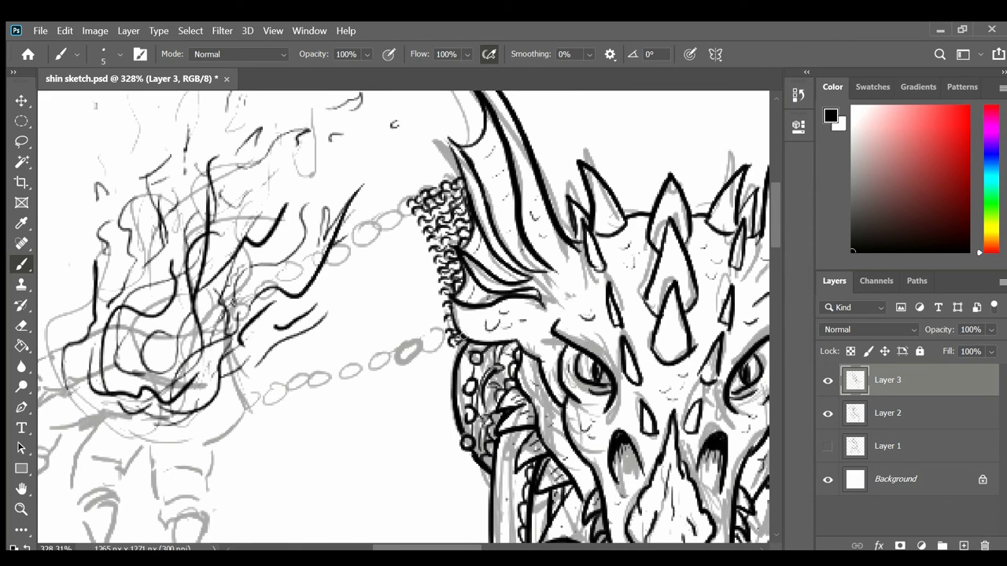
# Widen the chainmail sleeve toward the fireball with six further columns between the upper and lower sketched chains
pyautogui.moveTo(406, 214); pyautogui.dragTo(445, 346)
pyautogui.moveTo(397, 207)
pyautogui.mouseDown()
pyautogui.moveTo(414, 230)
pyautogui.moveTo(442, 346)
pyautogui.mouseUp()
pyautogui.moveTo(390, 210)
pyautogui.mouseDown()
pyautogui.moveTo(416, 249)
pyautogui.moveTo(437, 349)
pyautogui.moveTo(425, 273)
pyautogui.moveTo(431, 339)
pyautogui.mouseUp()
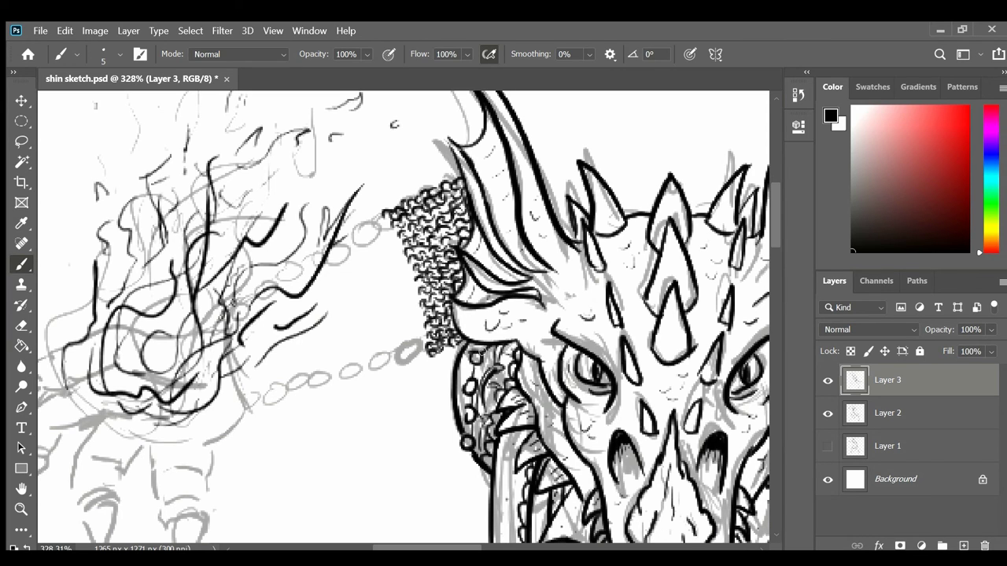
pyautogui.moveTo(379, 215)
pyautogui.mouseDown()
pyautogui.moveTo(399, 252)
pyautogui.moveTo(424, 360)
pyautogui.mouseUp()
pyautogui.moveTo(380, 216)
pyautogui.mouseDown()
pyautogui.moveTo(406, 268)
pyautogui.moveTo(418, 360)
pyautogui.mouseUp()
pyautogui.moveTo(373, 217)
pyautogui.mouseDown()
pyautogui.moveTo(387, 229)
pyautogui.moveTo(403, 290)
pyautogui.moveTo(404, 355)
pyautogui.mouseUp()
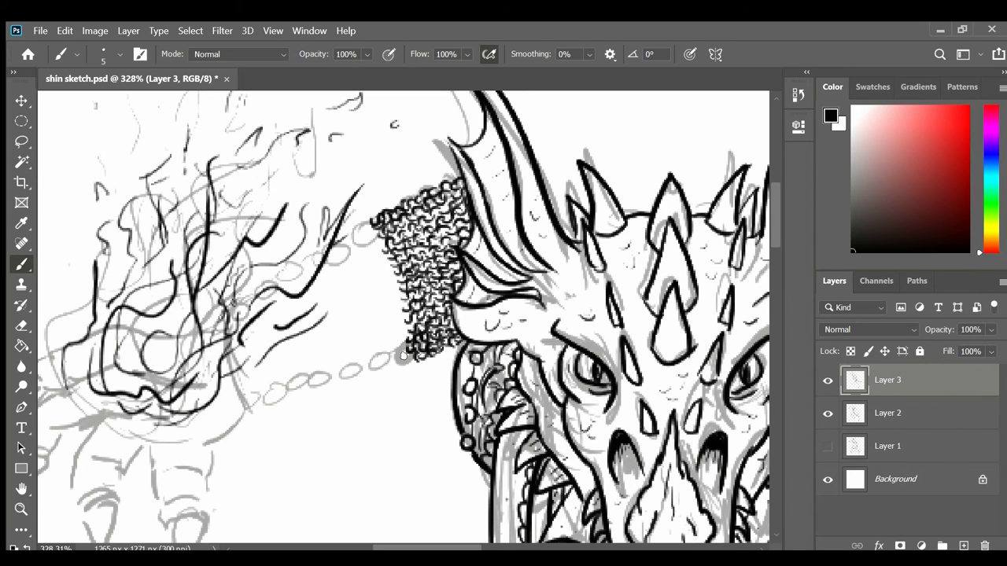
# Continue the chainmail columns across the forearm until they reach the outermost flame stroke
pyautogui.moveTo(383, 253); pyautogui.dragTo(411, 362)
pyautogui.moveTo(363, 221)
pyautogui.mouseDown()
pyautogui.moveTo(393, 303)
pyautogui.moveTo(400, 363)
pyautogui.moveTo(376, 266)
pyautogui.moveTo(394, 323)
pyautogui.moveTo(393, 359)
pyautogui.mouseUp()
pyautogui.moveTo(355, 230); pyautogui.dragTo(386, 318)
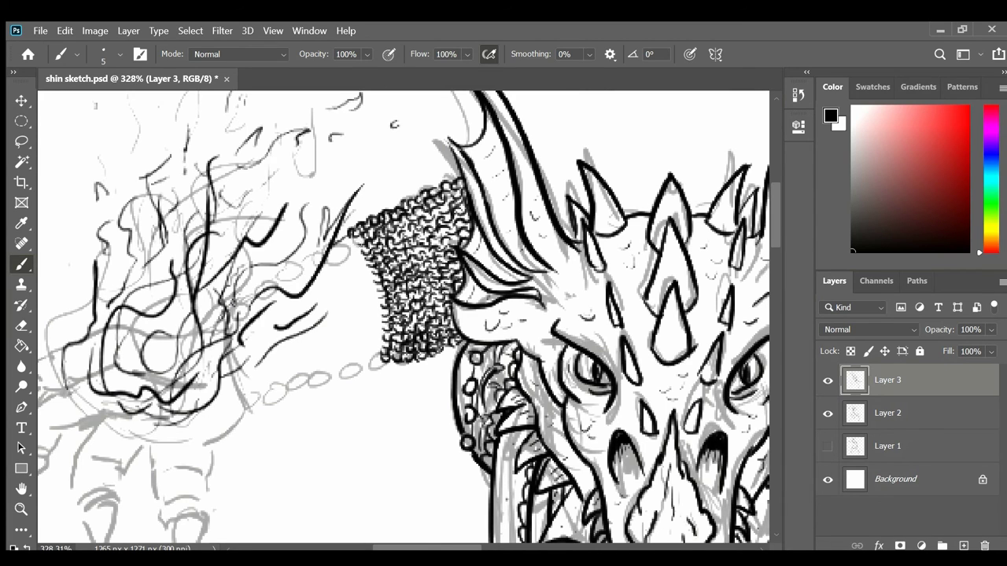
pyautogui.moveTo(352, 237)
pyautogui.mouseDown()
pyautogui.moveTo(393, 365)
pyautogui.moveTo(351, 261)
pyautogui.moveTo(371, 367)
pyautogui.mouseUp()
pyautogui.moveTo(346, 252); pyautogui.dragTo(369, 367)
pyautogui.moveTo(343, 258)
pyautogui.mouseDown()
pyautogui.moveTo(362, 346)
pyautogui.moveTo(363, 371)
pyautogui.moveTo(349, 285)
pyautogui.moveTo(352, 375)
pyautogui.mouseUp()
# Compare the inked chainmail sleeve with the rough sketches by toggling Layer 1 and Layer 2
pyautogui.click(829, 413)
pyautogui.click(829, 414)
pyautogui.click(831, 445)
pyautogui.click(830, 445)
pyautogui.click(831, 445)
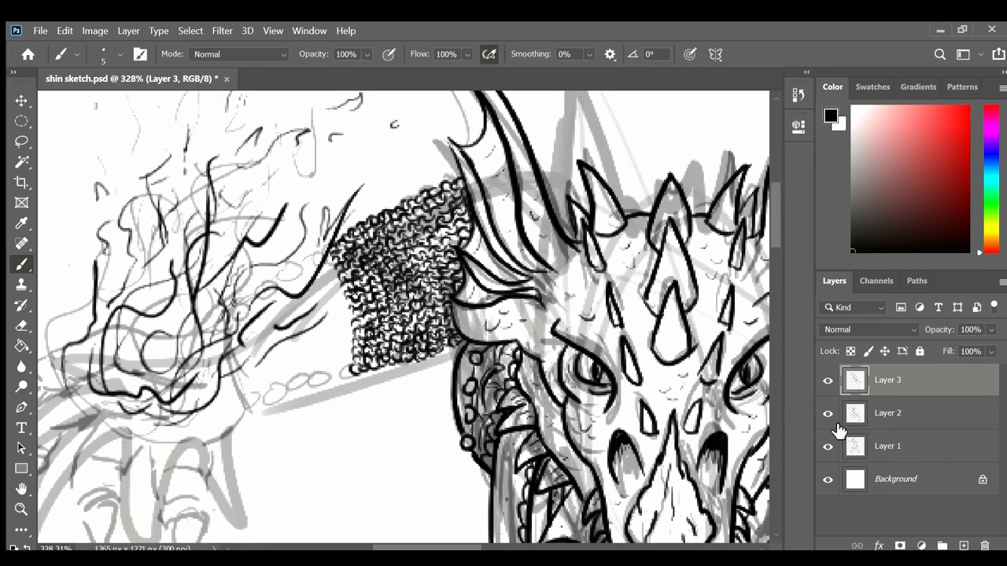
pyautogui.click(830, 414)
pyautogui.click(831, 414)
# On Layer 2, with Layer 1 hidden, handwrite the note "ELBOW, DAWG" with an arrow and "Ayy WUDDUP" below the sleeve
pyautogui.click(840, 413)
pyautogui.click(827, 446)
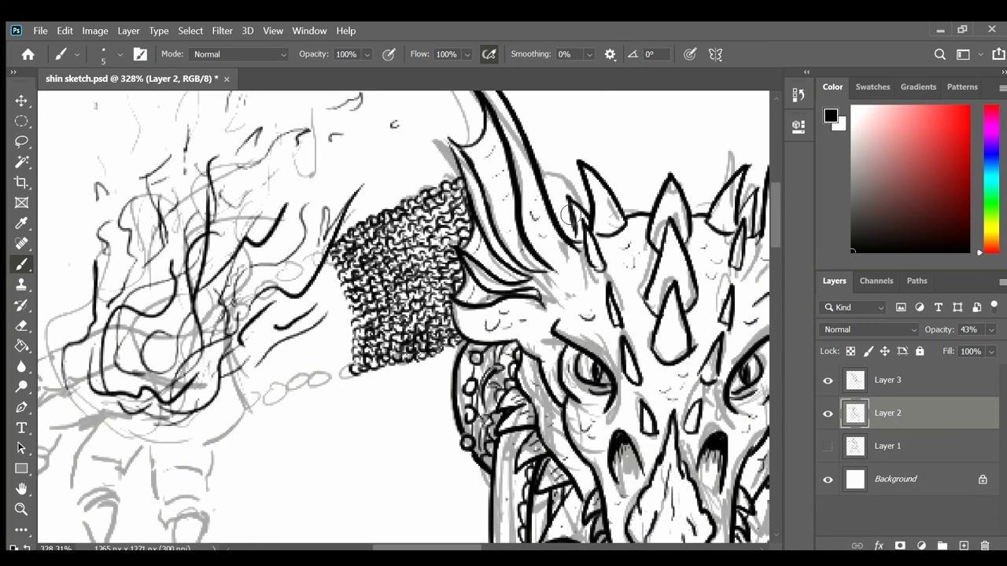
pyautogui.hotkey('ctrl', 'z')
pyautogui.moveTo(576, 105); pyautogui.dragTo(547, 164)
pyautogui.moveTo(286, 443); pyautogui.dragTo(317, 464)
pyautogui.moveTo(318, 442); pyautogui.dragTo(299, 508)
pyautogui.moveTo(363, 439); pyautogui.dragTo(400, 464)
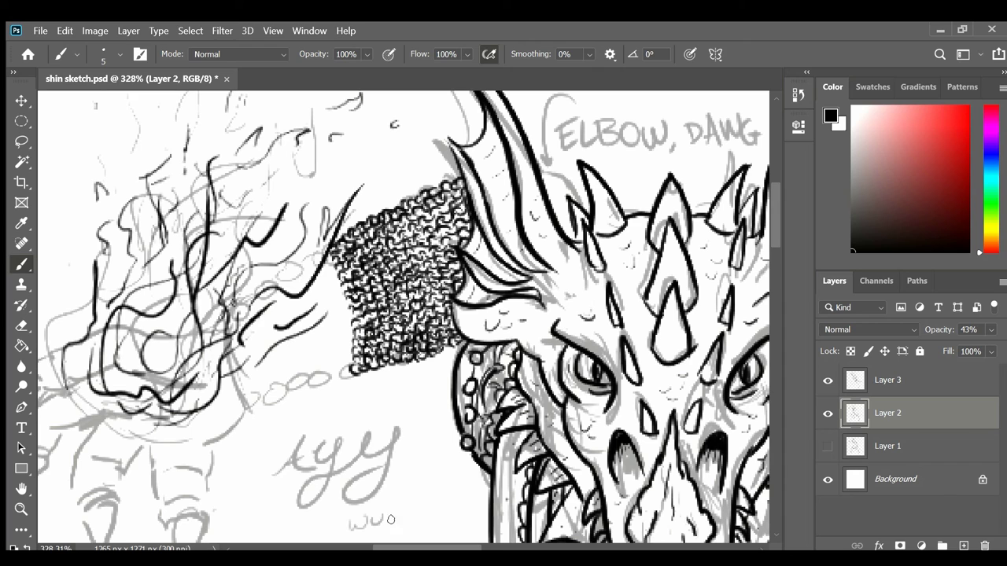
pyautogui.moveTo(389, 500); pyautogui.dragTo(442, 509)
pyautogui.moveTo(261, 504); pyautogui.dragTo(302, 440)
pyautogui.moveTo(297, 509); pyautogui.dragTo(251, 516)
# Return to Layer 3 and ink further chainmail columns along the sleeve's edge nearest the fireball
pyautogui.doubleClick(887, 380)
pyautogui.click(827, 413)
pyautogui.click(827, 414)
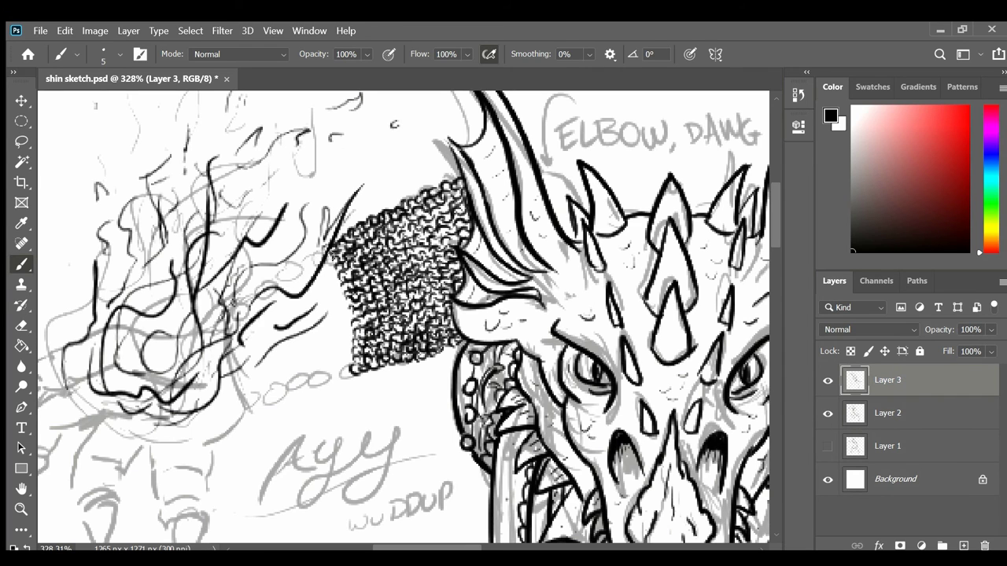
pyautogui.moveTo(328, 251); pyautogui.dragTo(336, 267)
pyautogui.moveTo(332, 269); pyautogui.dragTo(349, 316)
pyautogui.moveTo(345, 319); pyautogui.dragTo(354, 346)
pyautogui.moveTo(349, 362); pyautogui.dragTo(354, 373)
pyautogui.click(828, 413)
pyautogui.click(828, 413)
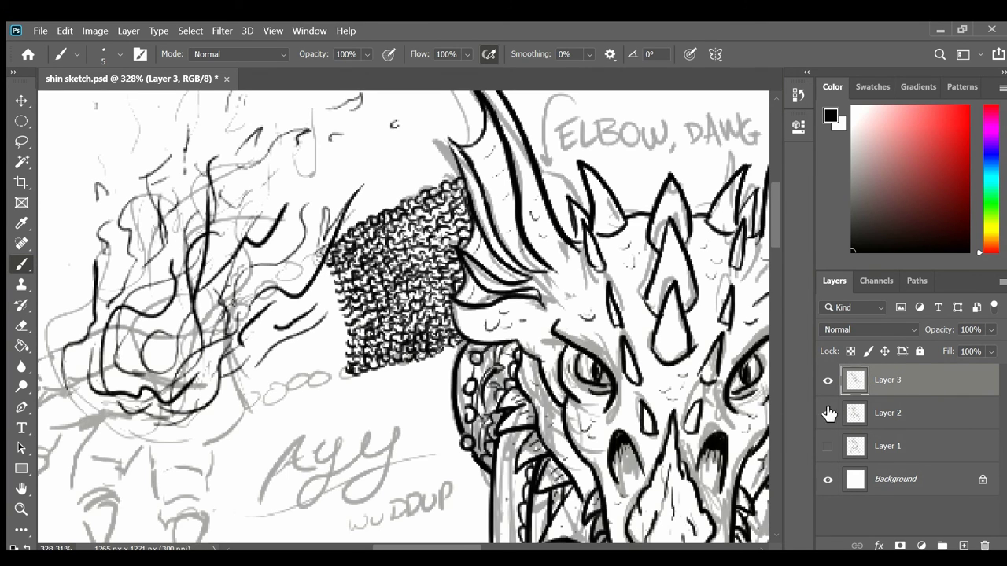
pyautogui.moveTo(322, 263); pyautogui.dragTo(346, 366)
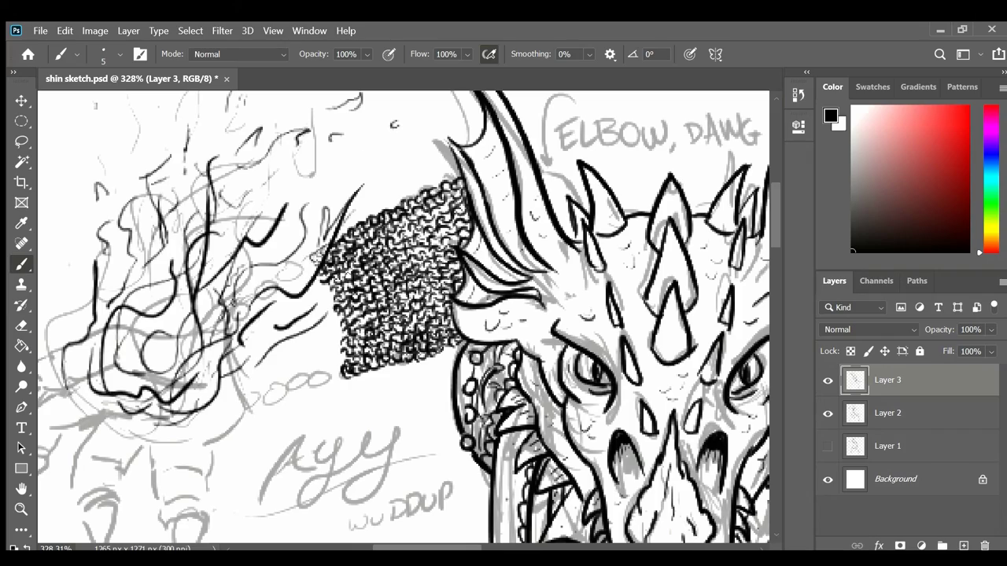
# Hide Layer 2 to view the whole inked figure and save the document
pyautogui.press('z')
pyautogui.moveTo(489, 295); pyautogui.dragTo(449, 378)
pyautogui.click(827, 412)
pyautogui.hotkey('ctrl', 's')
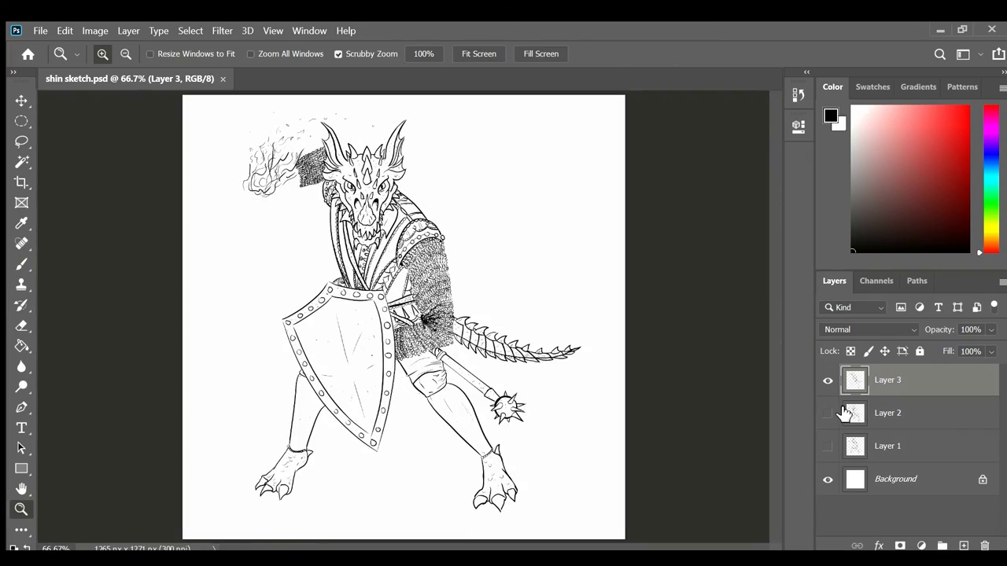
# Fill the sketched elbow between the ear and the horn with chainmail links, and check the figure without Layer 2
pyautogui.click(828, 413)
pyautogui.moveTo(315, 136); pyautogui.dragTo(440, 157)
pyautogui.press('b')
pyautogui.moveTo(501, 206); pyautogui.dragTo(510, 250)
pyautogui.moveTo(503, 256); pyautogui.dragTo(511, 278)
pyautogui.moveTo(497, 204); pyautogui.dragTo(500, 240)
pyautogui.moveTo(485, 197); pyautogui.dragTo(499, 252)
pyautogui.moveTo(510, 208); pyautogui.dragTo(522, 289)
pyautogui.press('z')
pyautogui.moveTo(581, 338); pyautogui.dragTo(549, 365)
pyautogui.click(548, 365)
pyautogui.press('b')
pyautogui.click(827, 413)
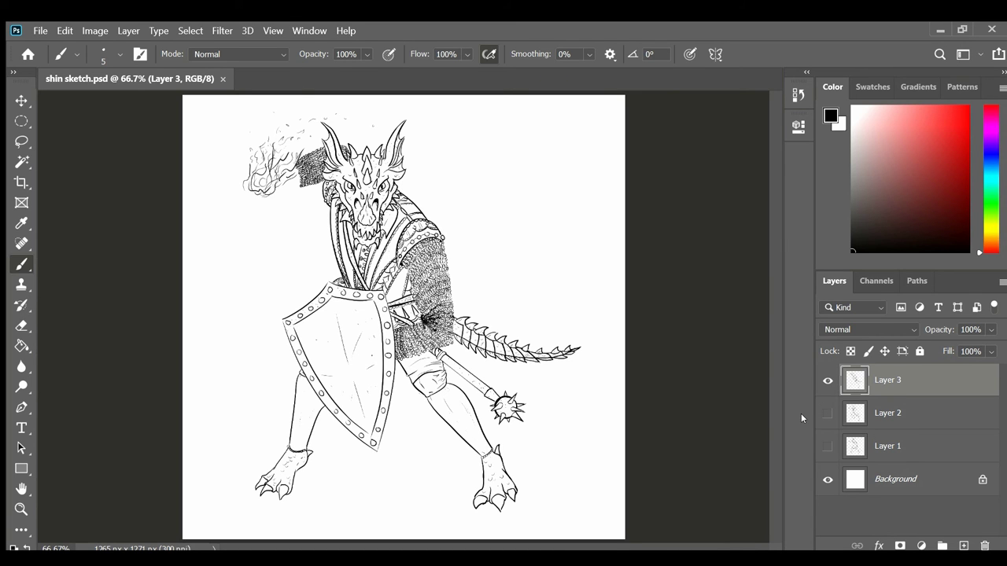
# Extend the chainmail sleeve toward the wrist with Layer 2 displayed, adding links among the flame strokes
pyautogui.press('z')
pyautogui.moveTo(309, 137); pyautogui.dragTo(346, 138)
pyautogui.click(828, 413)
pyautogui.press('b')
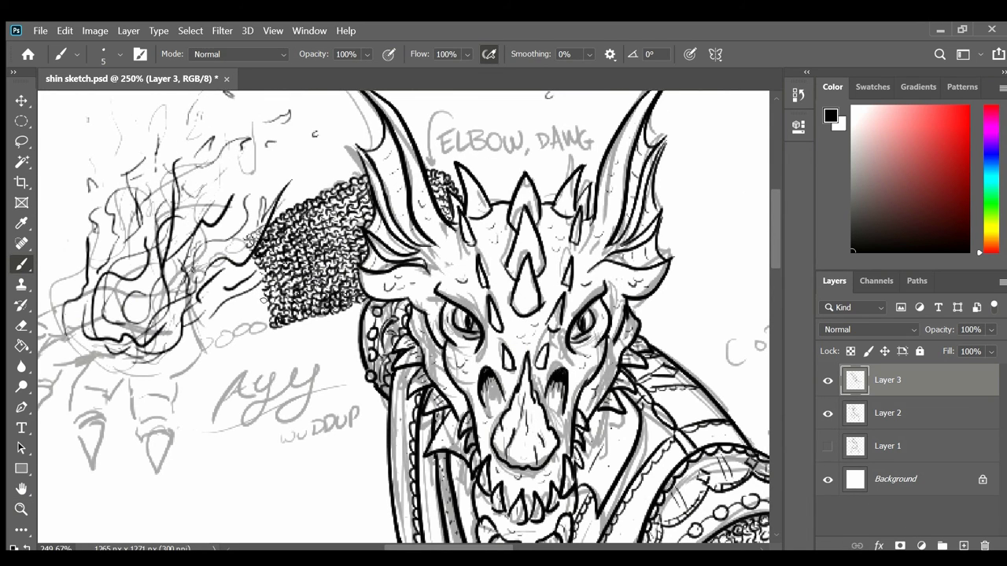
pyautogui.click(828, 412)
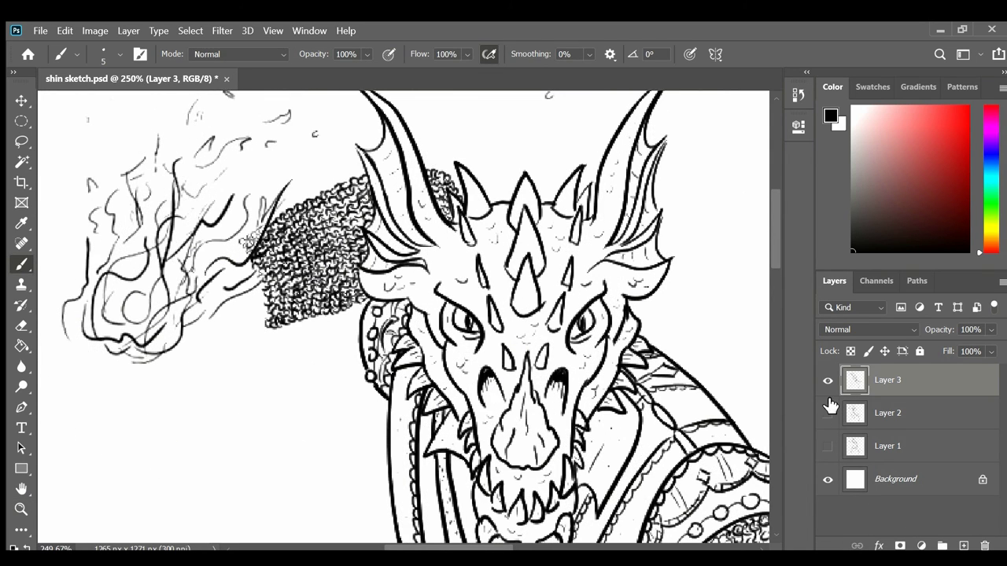
pyautogui.click(827, 412)
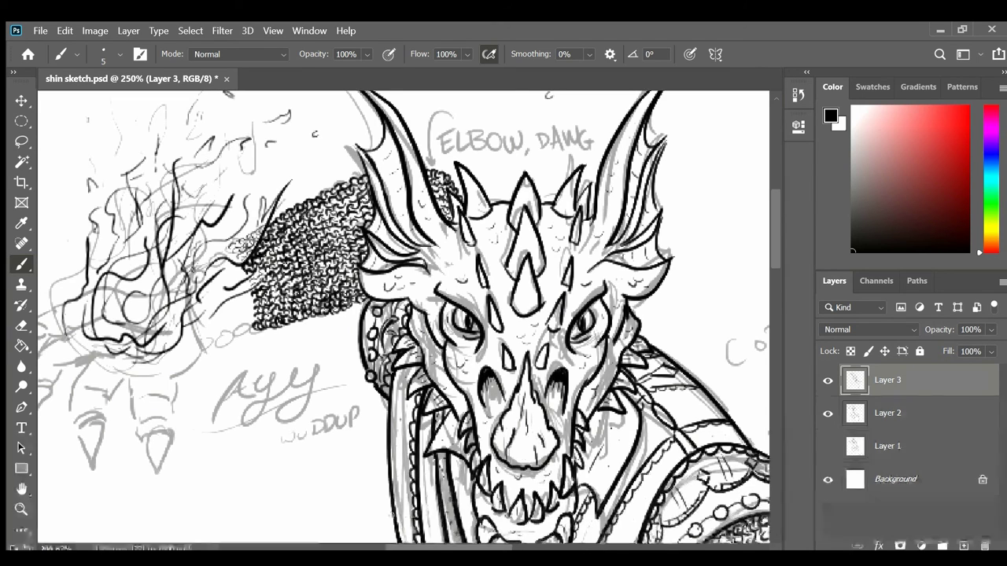
pyautogui.moveTo(230, 248); pyautogui.dragTo(242, 277)
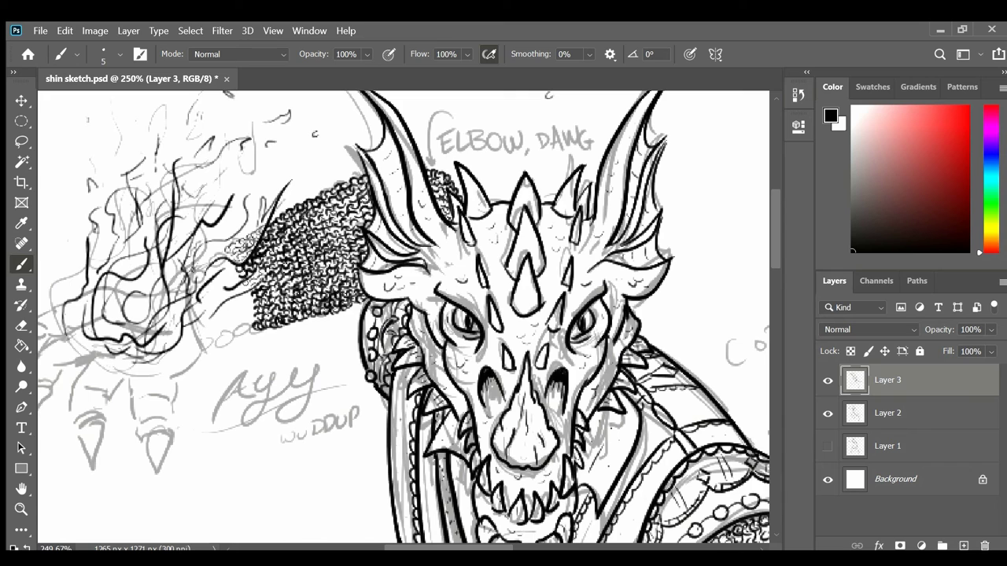
pyautogui.hscroll(-2, 324, 254)
pyautogui.moveTo(324, 254); pyautogui.dragTo(346, 322)
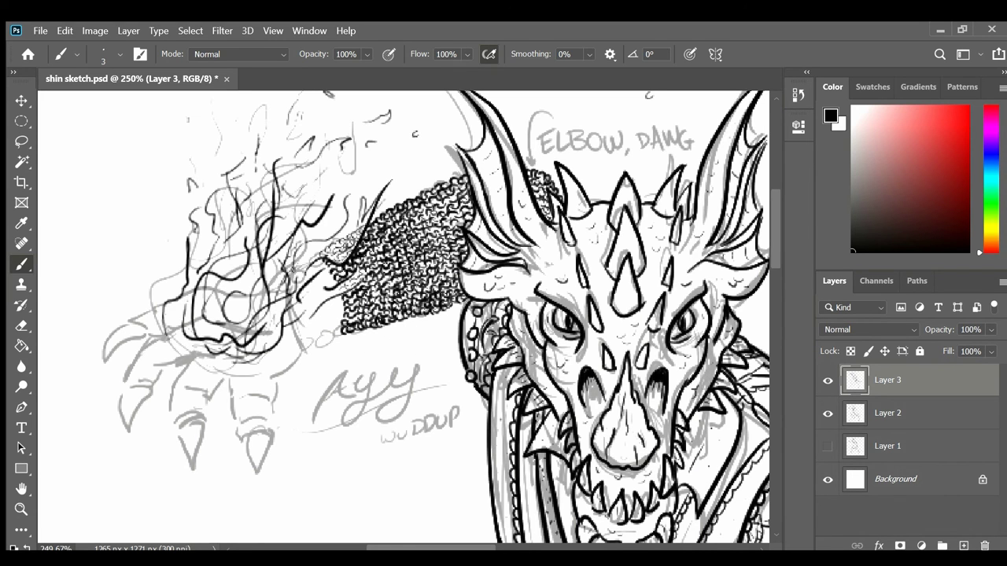
# Examine the chainmail arm and the whole inked figure with the Layer 2 sketch hidden
pyautogui.press('z')
pyautogui.moveTo(401, 344)
pyautogui.mouseDown()
pyautogui.moveTo(335, 350)
pyautogui.moveTo(420, 357)
pyautogui.moveTo(368, 354)
pyautogui.mouseUp()
pyautogui.press('b')
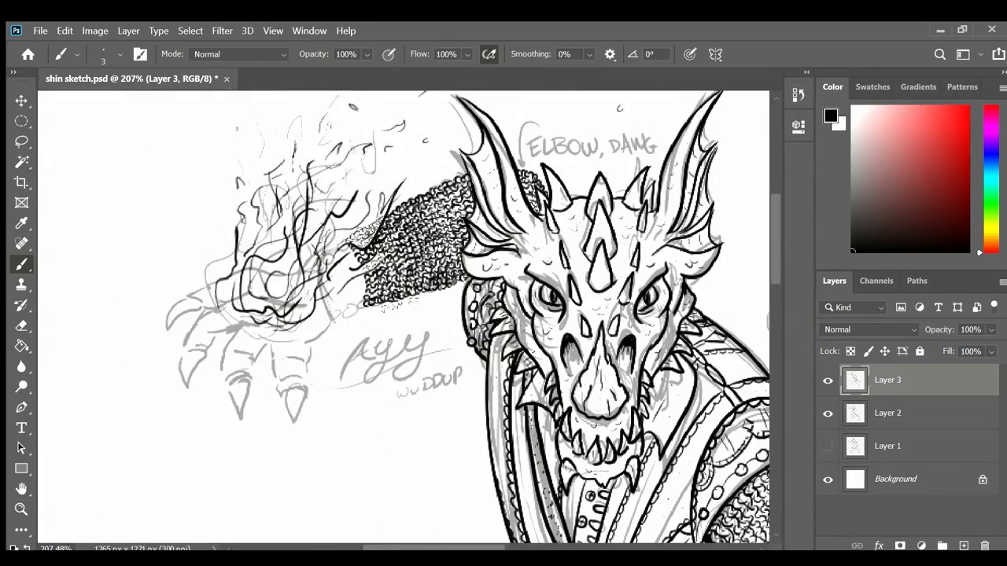
pyautogui.click(828, 413)
pyautogui.click(827, 413)
pyautogui.press('z')
pyautogui.moveTo(440, 315); pyautogui.dragTo(369, 316)
pyautogui.click(827, 413)
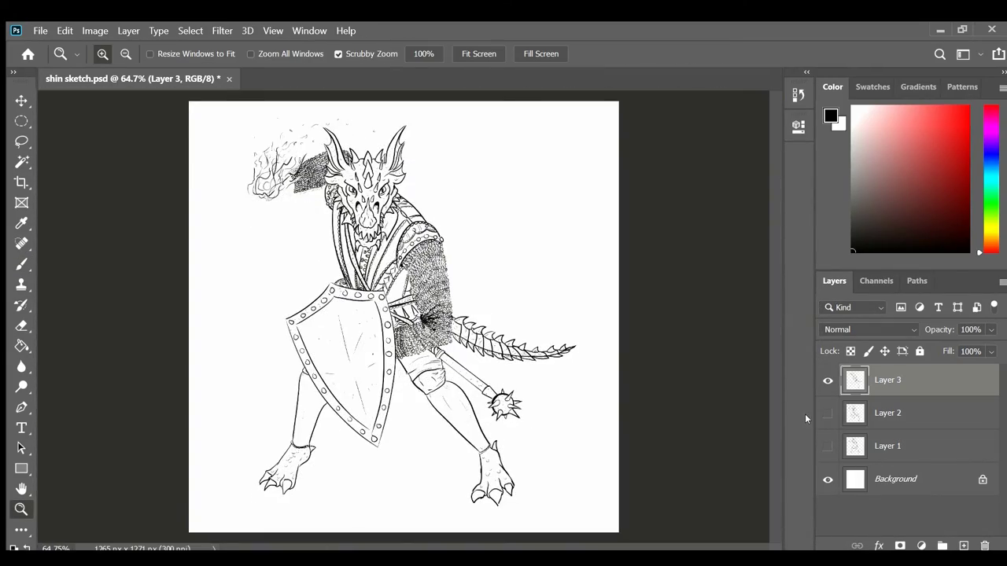
# Redisplay Layer 2 and ink the last chainmail columns along the sleeve's wrist edge
pyautogui.click(827, 413)
pyautogui.moveTo(277, 126); pyautogui.dragTo(338, 128)
pyautogui.moveTo(292, 275); pyautogui.dragTo(377, 276)
pyautogui.press('b')
pyautogui.moveTo(297, 156)
pyautogui.mouseDown()
pyautogui.moveTo(296, 255)
pyautogui.moveTo(327, 310)
pyautogui.moveTo(324, 374)
pyautogui.mouseUp()
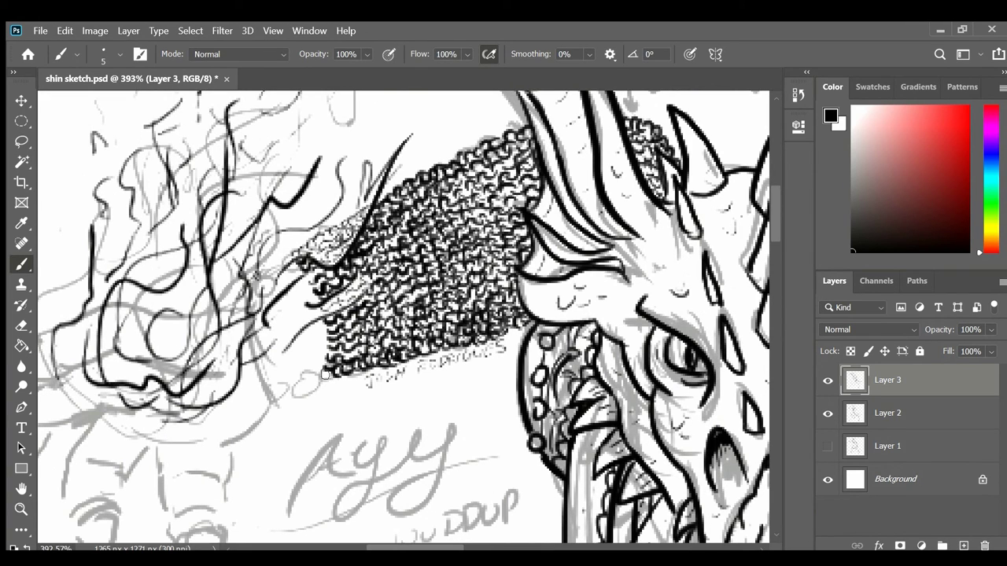
pyautogui.moveTo(322, 310)
pyautogui.mouseDown()
pyautogui.moveTo(326, 364)
pyautogui.moveTo(339, 360)
pyautogui.mouseUp()
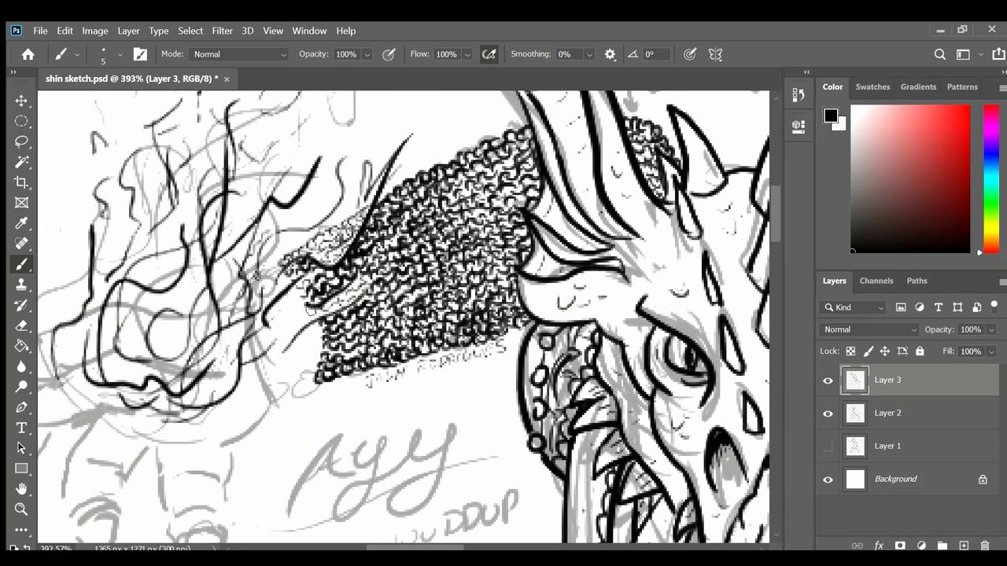
pyautogui.moveTo(310, 311); pyautogui.dragTo(311, 376)
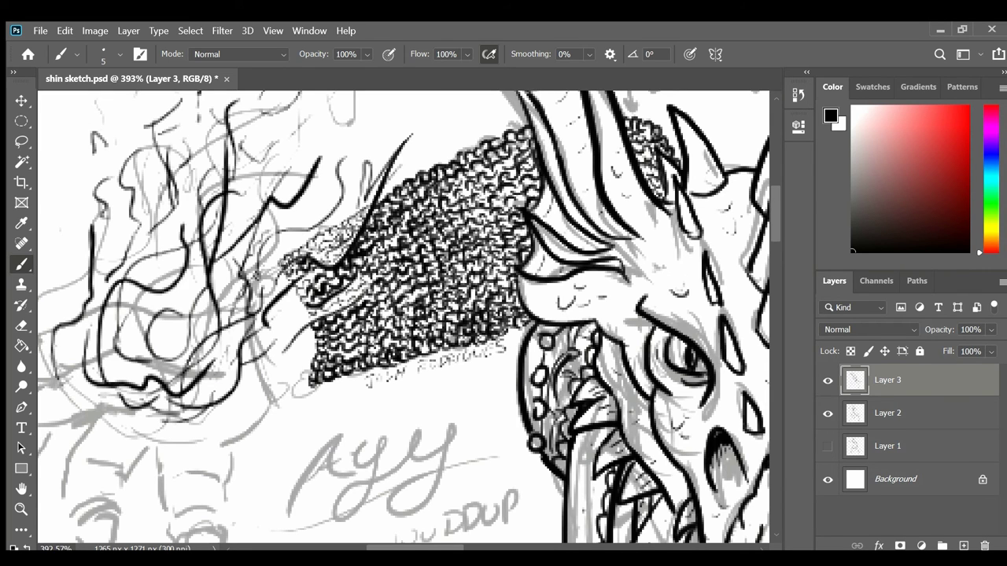
# Ink the flaming hand's outermost finger with its curved claw and the palm line beneath the fireball
pyautogui.moveTo(301, 421); pyautogui.dragTo(521, 320)
pyautogui.moveTo(458, 204)
pyautogui.mouseDown()
pyautogui.moveTo(297, 214)
pyautogui.moveTo(191, 290)
pyautogui.moveTo(246, 274)
pyautogui.mouseUp()
pyautogui.click(828, 446)
pyautogui.click(827, 446)
pyautogui.moveTo(251, 266)
pyautogui.mouseDown()
pyautogui.moveTo(242, 282)
pyautogui.moveTo(347, 249)
pyautogui.mouseUp()
pyautogui.hotkey('ctrl', 'z')
pyautogui.moveTo(290, 268)
pyautogui.mouseDown()
pyautogui.moveTo(340, 254)
pyautogui.moveTo(384, 258)
pyautogui.mouseUp()
pyautogui.hotkey('ctrl', 'z')
pyautogui.moveTo(259, 284); pyautogui.dragTo(219, 336)
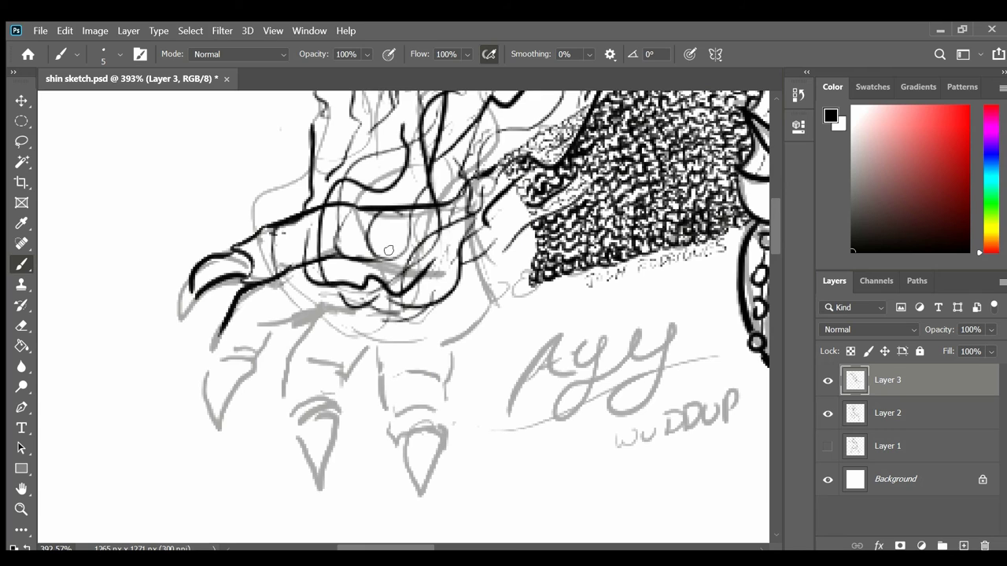
pyautogui.moveTo(345, 266); pyautogui.dragTo(435, 290)
pyautogui.click(827, 413)
pyautogui.click(827, 413)
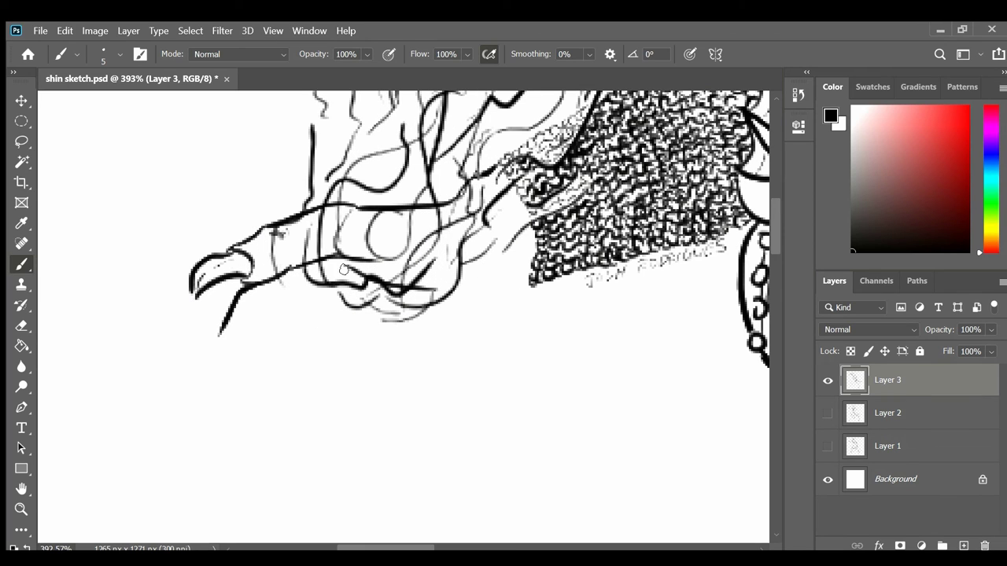
# Ink the base and underside of the second finger over the Layer 2 sketch, undoing the unwanted strokes
pyautogui.click(827, 413)
pyautogui.moveTo(254, 302); pyautogui.dragTo(278, 324)
pyautogui.moveTo(270, 334); pyautogui.dragTo(228, 358)
pyautogui.moveTo(296, 292); pyautogui.dragTo(338, 315)
pyautogui.moveTo(257, 319); pyautogui.dragTo(318, 318)
pyautogui.moveTo(274, 328); pyautogui.dragTo(254, 364)
pyautogui.hotkey('ctrl', 'z')
pyautogui.hotkey('ctrl', 'z')
pyautogui.hotkey('ctrl', 'z')
# Ink the second finger's tip, knuckle creases and pointed claw, and save the document
pyautogui.moveTo(269, 329); pyautogui.dragTo(256, 358)
pyautogui.moveTo(229, 350); pyautogui.dragTo(260, 350)
pyautogui.moveTo(220, 330)
pyautogui.mouseDown()
pyautogui.moveTo(206, 365)
pyautogui.moveTo(256, 362)
pyautogui.mouseUp()
pyautogui.moveTo(206, 367); pyautogui.dragTo(216, 430)
pyautogui.moveTo(252, 363); pyautogui.dragTo(221, 392)
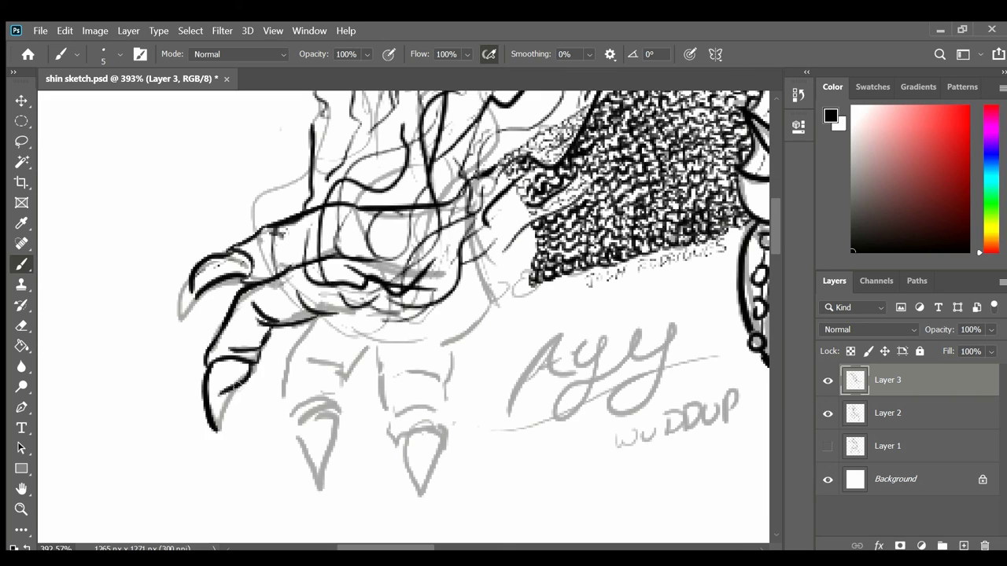
pyautogui.hotkey('ctrl', 's')
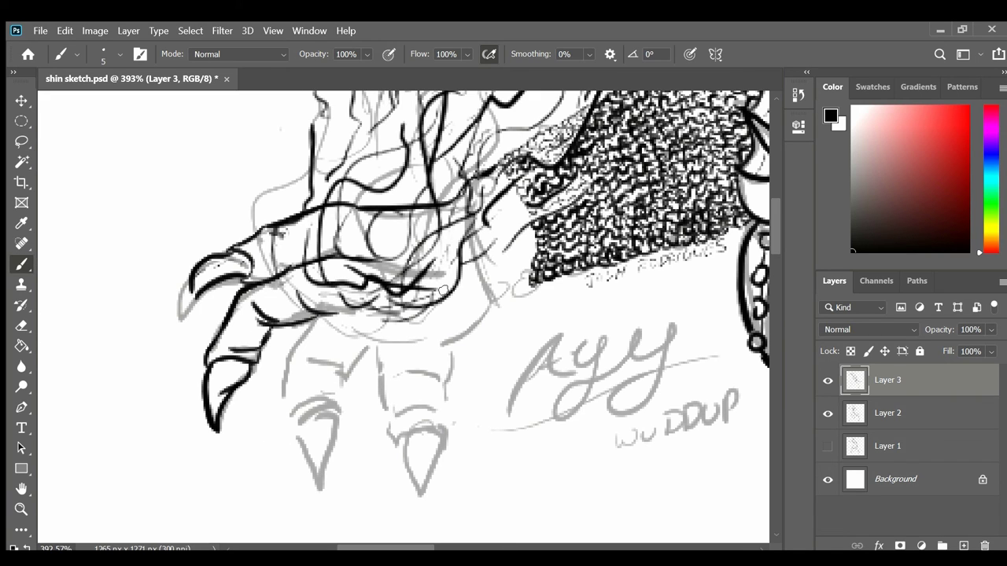
# Ink the third finger's upper edge and crease, the fourth finger's inner side and the lower palm edge
pyautogui.moveTo(309, 317); pyautogui.dragTo(363, 336)
pyautogui.hotkey('ctrl', 'z')
pyautogui.moveTo(312, 362); pyautogui.dragTo(386, 329)
pyautogui.moveTo(381, 336); pyautogui.dragTo(391, 429)
pyautogui.hotkey('ctrl', 'z')
pyautogui.moveTo(498, 290); pyautogui.dragTo(439, 339)
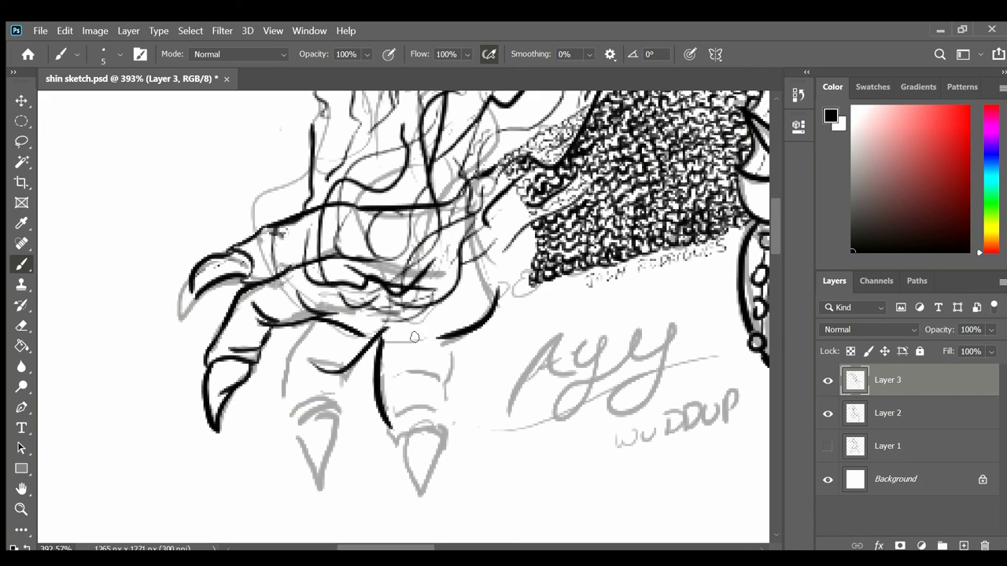
# Join the wrist to the chainmail sleeve and finish the fourth finger with creases and a curved claw
pyautogui.moveTo(530, 218); pyautogui.dragTo(501, 235)
pyautogui.moveTo(530, 242)
pyautogui.mouseDown()
pyautogui.moveTo(507, 257)
pyautogui.moveTo(497, 305)
pyautogui.mouseUp()
pyautogui.moveTo(450, 339); pyautogui.dragTo(435, 400)
pyautogui.moveTo(399, 410); pyautogui.dragTo(434, 420)
pyautogui.moveTo(400, 444)
pyautogui.mouseDown()
pyautogui.moveTo(438, 432)
pyautogui.moveTo(450, 479)
pyautogui.mouseUp()
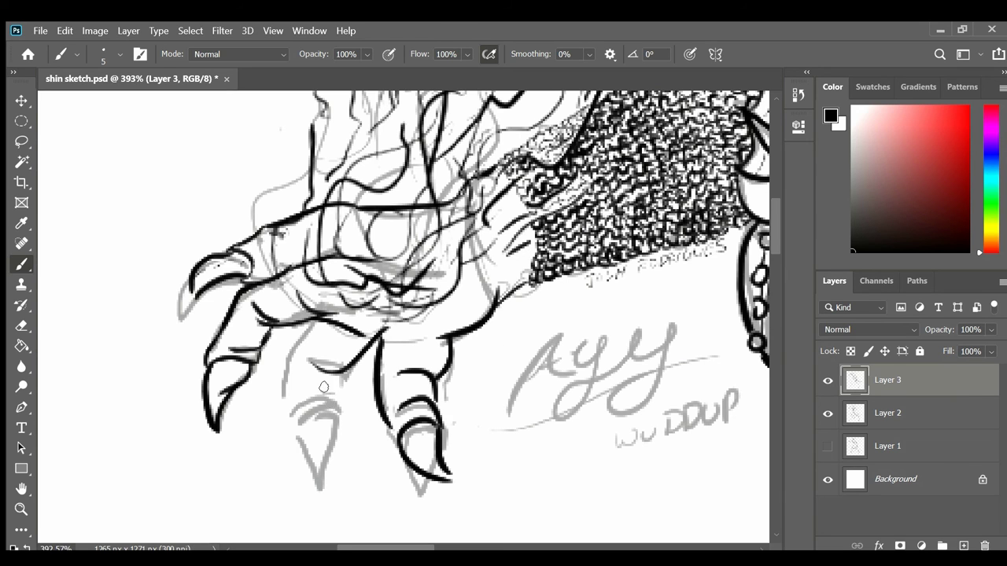
# Complete the third finger with its outer side, tip crease and claw
pyautogui.moveTo(294, 401); pyautogui.dragTo(337, 398)
pyautogui.moveTo(341, 373); pyautogui.dragTo(339, 406)
pyautogui.moveTo(283, 393)
pyautogui.mouseDown()
pyautogui.moveTo(292, 442)
pyautogui.moveTo(329, 476)
pyautogui.mouseUp()
pyautogui.moveTo(339, 401); pyautogui.dragTo(336, 437)
pyautogui.moveTo(316, 321); pyautogui.dragTo(283, 399)
# Hide Layer 2, touch up the palm lines beneath the fireball and view the whole figure
pyautogui.click(827, 414)
pyautogui.moveTo(369, 265)
pyautogui.mouseDown()
pyautogui.moveTo(329, 269)
pyautogui.moveTo(359, 255)
pyautogui.mouseUp()
pyautogui.moveTo(349, 266); pyautogui.dragTo(426, 284)
pyautogui.press('z')
pyautogui.moveTo(665, 365); pyautogui.dragTo(563, 363)
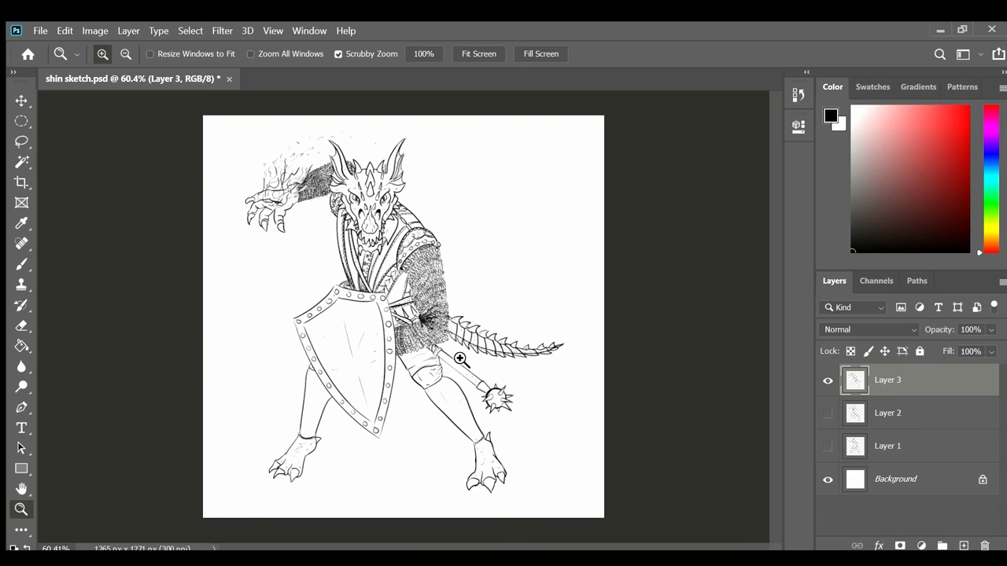
# Lasso the sketched hand on Layer 2, free-transform it, hide Layer 3 and deselect the hand
pyautogui.click(827, 414)
pyautogui.moveTo(253, 204); pyautogui.dragTo(317, 259)
pyautogui.click(889, 414)
pyautogui.press('l')
pyautogui.moveTo(324, 356)
pyautogui.mouseDown()
pyautogui.moveTo(387, 222)
pyautogui.moveTo(228, 297)
pyautogui.mouseUp()
pyautogui.hotkey('ctrl', 't')
pyautogui.moveTo(199, 358); pyautogui.dragTo(219, 342)
pyautogui.press('Return')
pyautogui.click(828, 381)
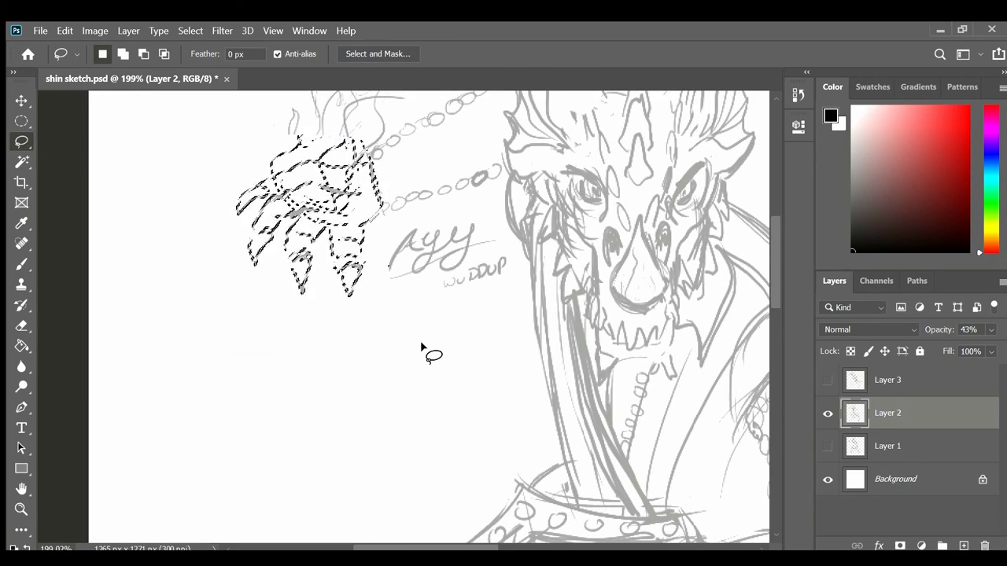
pyautogui.press('v')
pyautogui.hotkey('ctrl', 'd')
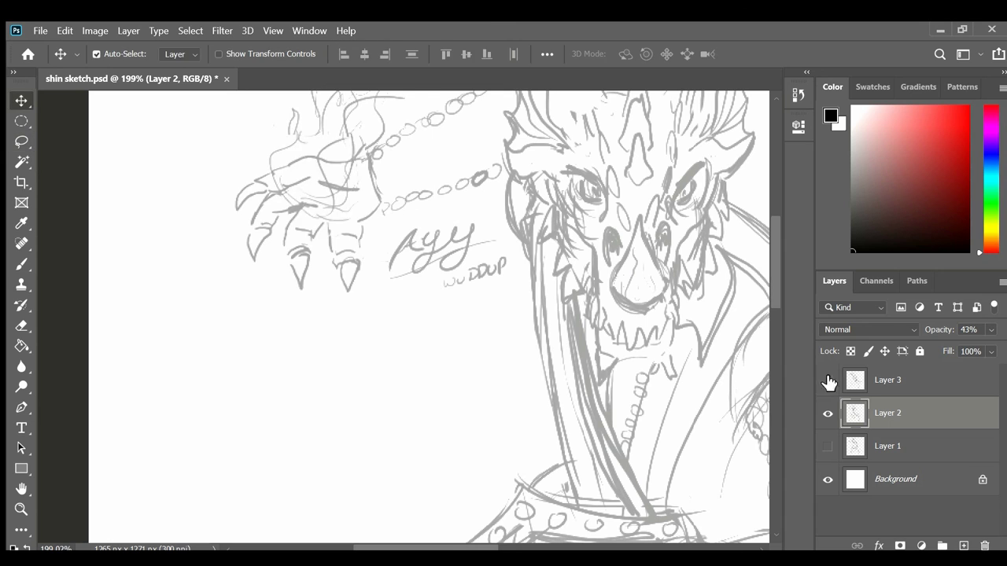
# Show Layer 3, select it for inking and draw the palm's lower and upper contours over the hand sketch
pyautogui.click(827, 380)
pyautogui.click(920, 381)
pyautogui.press('b')
pyautogui.moveTo(327, 241)
pyautogui.mouseDown()
pyautogui.moveTo(321, 215)
pyautogui.moveTo(285, 221)
pyautogui.mouseUp()
pyautogui.moveTo(277, 197)
pyautogui.mouseDown()
pyautogui.moveTo(295, 168)
pyautogui.moveTo(360, 159)
pyautogui.mouseUp()
# Hide Layer 2 and add palm and flame strokes around the burning hand on Layer 3
pyautogui.click(827, 413)
pyautogui.moveTo(272, 176)
pyautogui.mouseDown()
pyautogui.moveTo(263, 198)
pyautogui.moveTo(232, 206)
pyautogui.mouseUp()
pyautogui.moveTo(284, 153)
pyautogui.mouseDown()
pyautogui.moveTo(277, 185)
pyautogui.moveTo(347, 207)
pyautogui.moveTo(321, 206)
pyautogui.mouseUp()
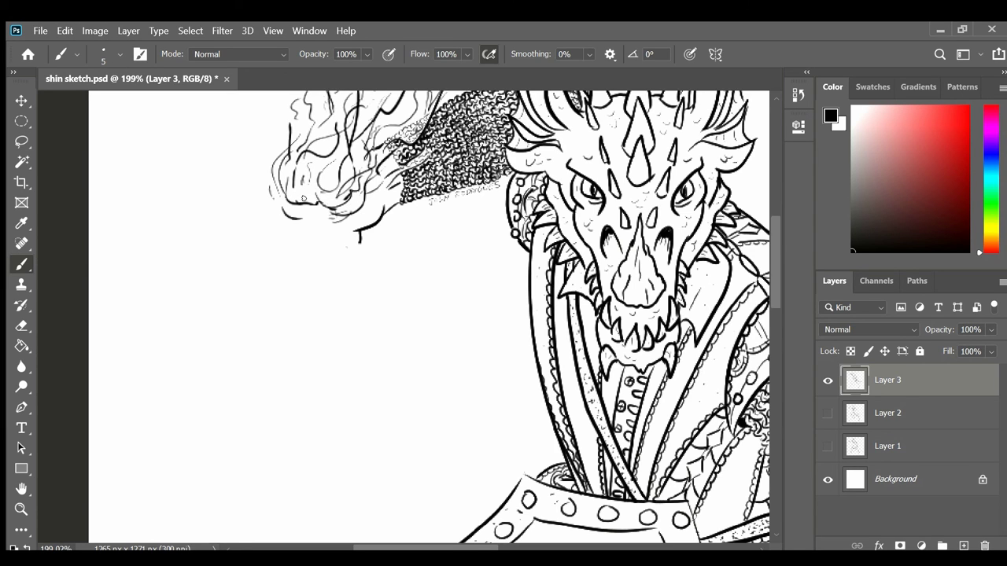
pyautogui.moveTo(329, 152); pyautogui.dragTo(310, 198)
pyautogui.moveTo(299, 203)
pyautogui.mouseDown()
pyautogui.moveTo(353, 192)
pyautogui.moveTo(354, 243)
pyautogui.mouseUp()
# Show Layer 2 again and ink the hand's upper edge and the first finger's claw
pyautogui.hotkey('ctrl', ',')
pyautogui.scroll(3, 405, 217)
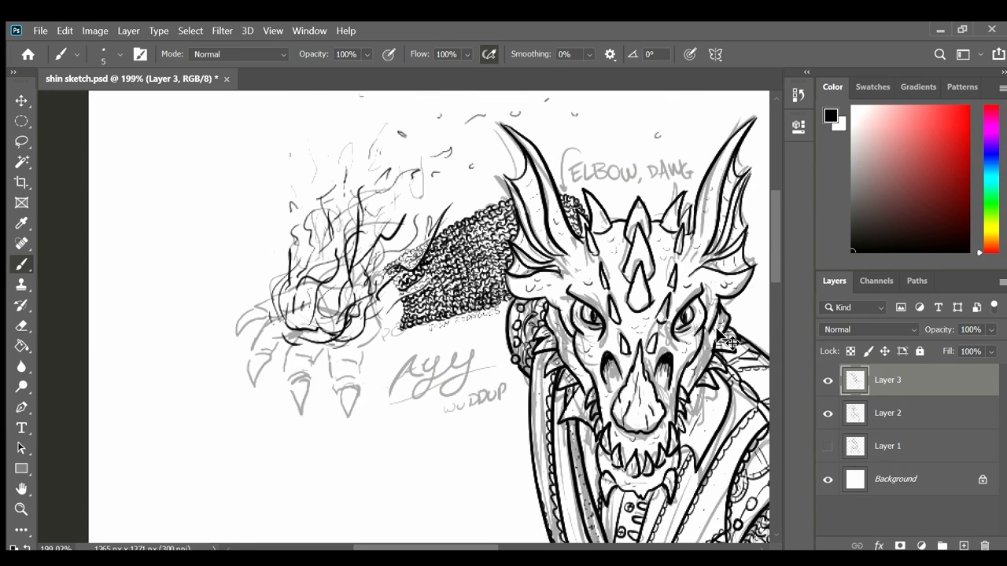
pyautogui.moveTo(308, 287); pyautogui.dragTo(354, 283)
pyautogui.moveTo(274, 297)
pyautogui.mouseDown()
pyautogui.moveTo(312, 284)
pyautogui.moveTo(259, 314)
pyautogui.moveTo(279, 317)
pyautogui.mouseUp()
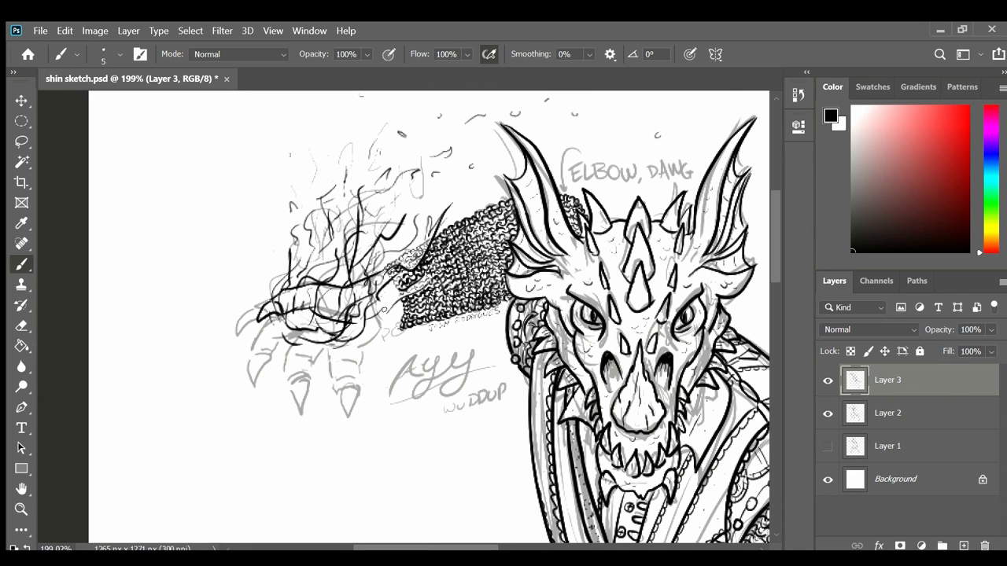
# Lasso the sketched hand on Layer 2, scale it down to about 87% and deselect it
pyautogui.click(887, 412)
pyautogui.press('l')
pyautogui.moveTo(346, 261); pyautogui.dragTo(354, 263)
pyautogui.hotkey('ctrl', 't')
pyautogui.moveTo(200, 446); pyautogui.dragTo(231, 428)
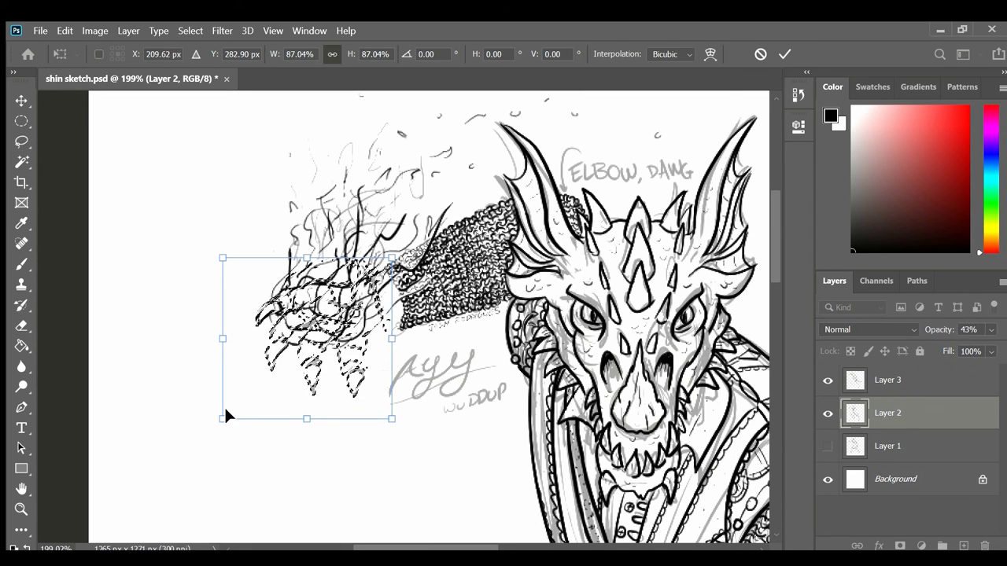
pyautogui.press('Return')
pyautogui.hotkey('ctrl', 'd')
# View the whole figure, save the file and toggle Layer 2 to compare the inking with the sketch
pyautogui.press('z')
pyautogui.moveTo(314, 441); pyautogui.dragTo(251, 446)
pyautogui.hotkey('ctrl', 's')
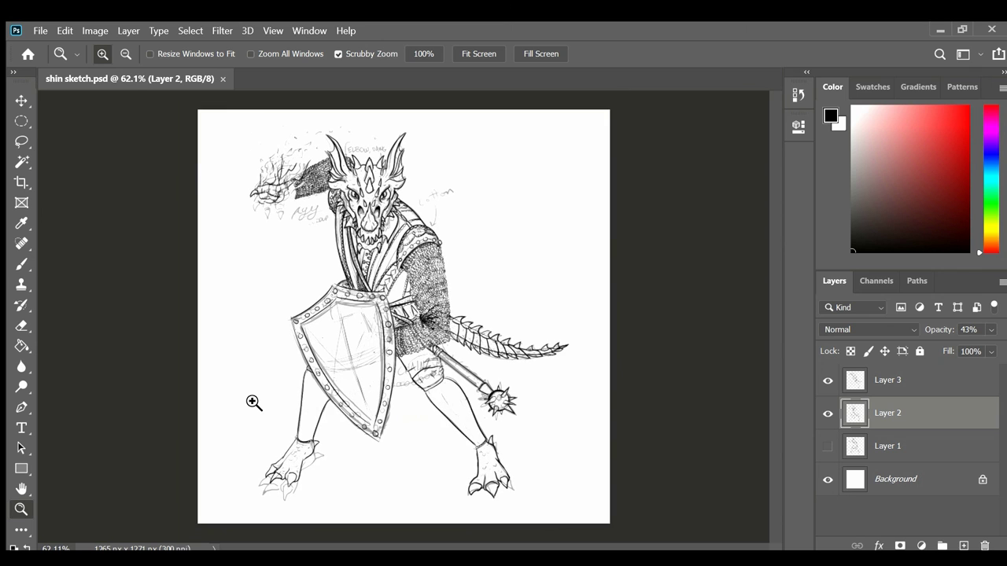
pyautogui.click(826, 414)
pyautogui.click(826, 416)
pyautogui.click(826, 417)
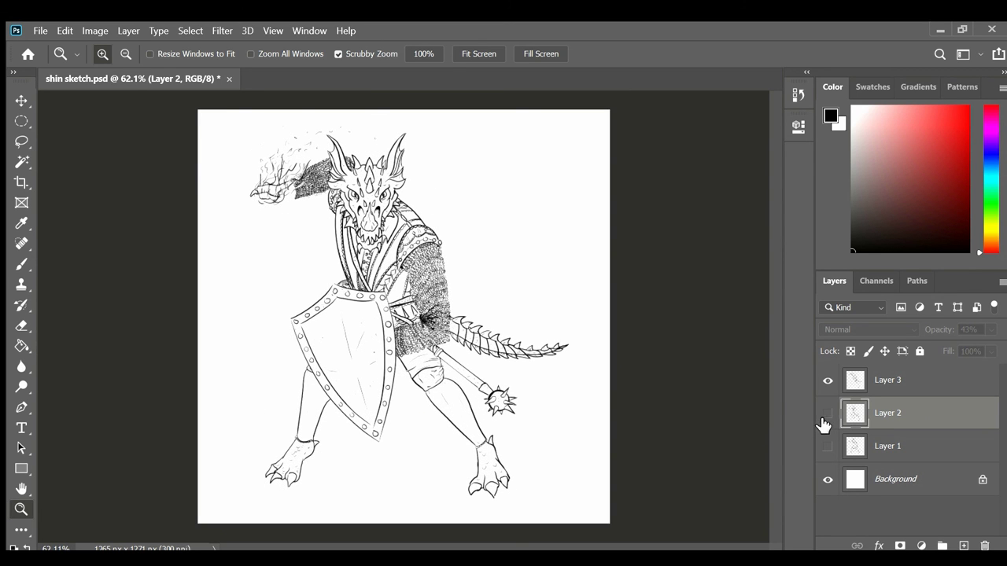
# Select Layer 3 for brushing with the Layer 2 sketch shown beneath it and save the file
pyautogui.press('b')
pyautogui.click(931, 383)
pyautogui.click(827, 414)
pyautogui.press('z')
pyautogui.moveTo(304, 152); pyautogui.dragTo(379, 161)
pyautogui.press('b')
pyautogui.hotkey('ctrl', 's')
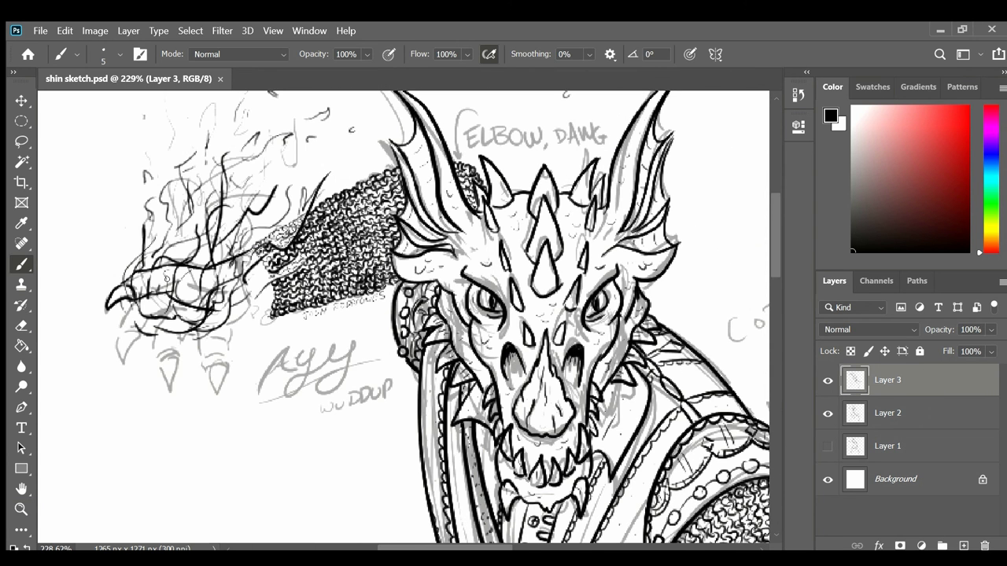
# Ink the second finger's side and the line across the finger bases, undoing the faulty strokes
pyautogui.moveTo(136, 300); pyautogui.dragTo(120, 335)
pyautogui.moveTo(124, 331)
pyautogui.mouseDown()
pyautogui.moveTo(189, 306)
pyautogui.moveTo(192, 322)
pyautogui.mouseUp()
pyautogui.hotkey('ctrl', 'z')
pyautogui.hotkey('ctrl', 'z')
pyautogui.hotkey('ctrl', 'z')
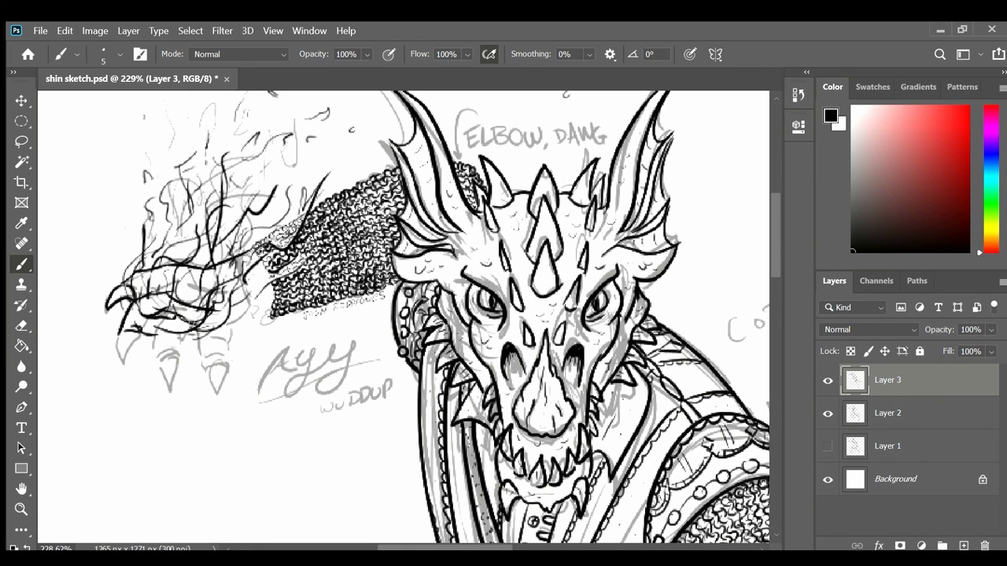
# Finish the second finger with a curved claw and touch up the first finger
pyautogui.moveTo(119, 334); pyautogui.dragTo(127, 365)
pyautogui.hotkey('ctrl', 'z')
pyautogui.hotkey('ctrl', 'z')
pyautogui.moveTo(137, 339); pyautogui.dragTo(126, 365)
pyautogui.moveTo(116, 295); pyautogui.dragTo(128, 288)
pyautogui.moveTo(127, 330); pyautogui.dragTo(132, 341)
# Ink both sides of the third finger and its curved claw, checking the lines with Layer 2 hidden
pyautogui.moveTo(166, 310); pyautogui.dragTo(159, 354)
pyautogui.moveTo(181, 319); pyautogui.dragTo(182, 343)
pyautogui.moveTo(163, 352)
pyautogui.mouseDown()
pyautogui.moveTo(180, 347)
pyautogui.moveTo(172, 380)
pyautogui.mouseUp()
pyautogui.moveTo(166, 353)
pyautogui.mouseDown()
pyautogui.moveTo(186, 386)
pyautogui.moveTo(159, 363)
pyautogui.mouseUp()
pyautogui.hotkey('ctrl', 'z')
pyautogui.click(830, 413)
pyautogui.moveTo(181, 345); pyautogui.dragTo(172, 372)
# Ink the wrist's underside up to the chainmail sleeve over the sketch and hide Layer 2
pyautogui.click(827, 413)
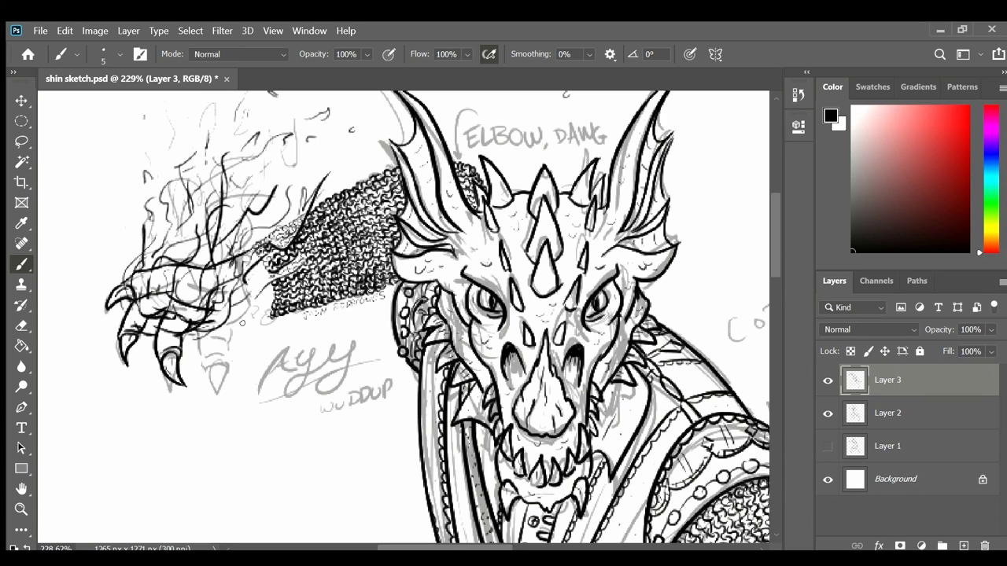
pyautogui.moveTo(271, 307); pyautogui.dragTo(243, 312)
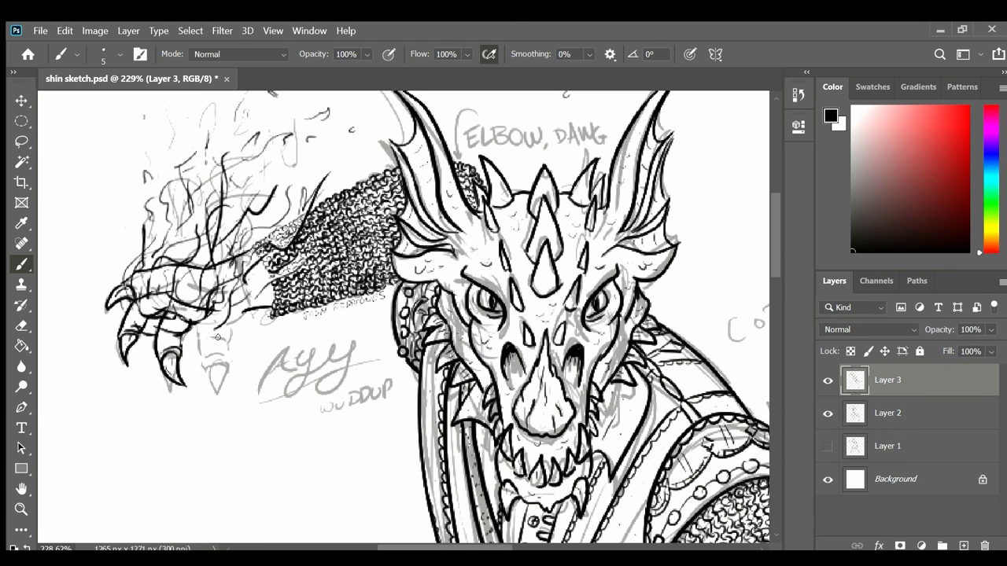
pyautogui.click(828, 413)
pyautogui.moveTo(148, 278); pyautogui.dragTo(157, 310)
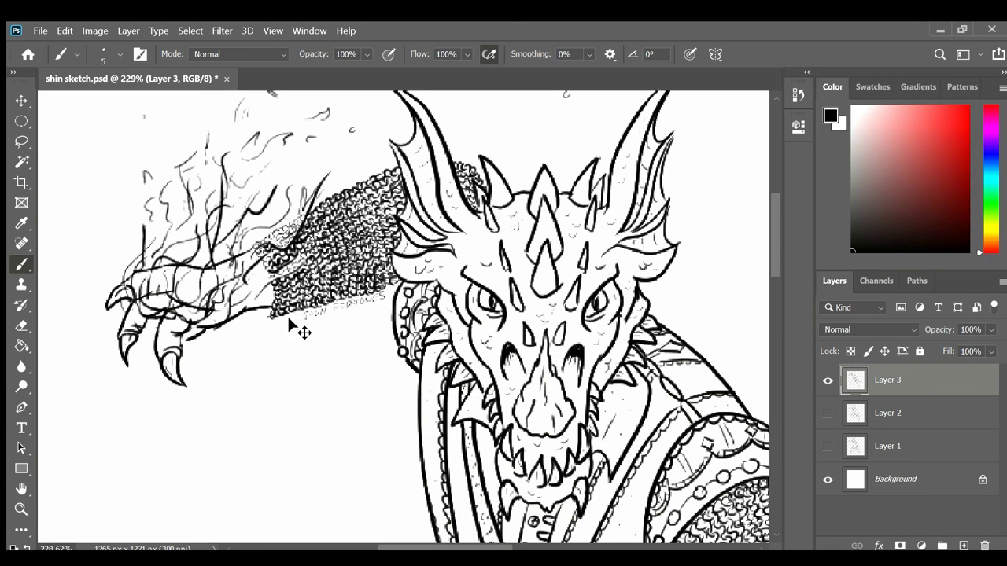
pyautogui.hotkey('ctrl', 'z')
# Draw long flame strokes sweeping up from the palm and add a claw edge beside the third finger
pyautogui.moveTo(166, 244); pyautogui.dragTo(303, 142)
pyautogui.moveTo(153, 261)
pyautogui.mouseDown()
pyautogui.moveTo(242, 149)
pyautogui.moveTo(236, 167)
pyautogui.mouseUp()
pyautogui.moveTo(191, 334)
pyautogui.mouseDown()
pyautogui.moveTo(177, 362)
pyautogui.moveTo(192, 381)
pyautogui.mouseUp()
pyautogui.moveTo(153, 253)
pyautogui.mouseDown()
pyautogui.moveTo(145, 313)
pyautogui.moveTo(211, 316)
pyautogui.mouseUp()
# Add shorter flame tongues above the hand, replacing the strokes that were undone
pyautogui.moveTo(192, 240)
pyautogui.mouseDown()
pyautogui.moveTo(175, 267)
pyautogui.moveTo(169, 166)
pyautogui.mouseUp()
pyautogui.hotkey('ctrl', 'z')
pyautogui.moveTo(171, 190); pyautogui.dragTo(206, 117)
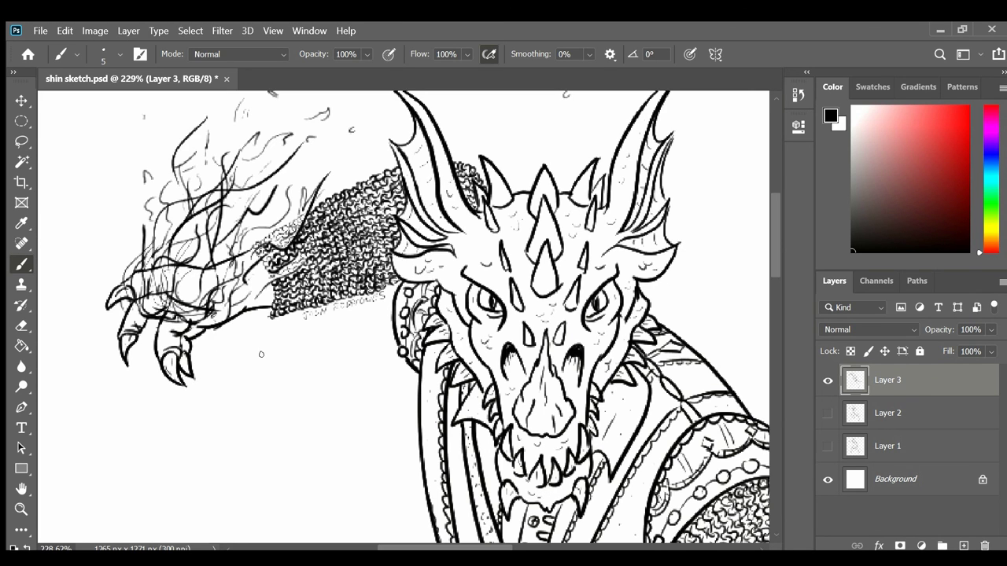
pyautogui.hotkey('ctrl', 'z')
pyautogui.moveTo(193, 173); pyautogui.dragTo(205, 131)
pyautogui.moveTo(190, 194); pyautogui.dragTo(217, 130)
# Examine the inked flaming hand close up and in proportion to the whole figure
pyautogui.press('z')
pyautogui.moveTo(346, 331); pyautogui.dragTo(229, 331)
pyautogui.press('b')
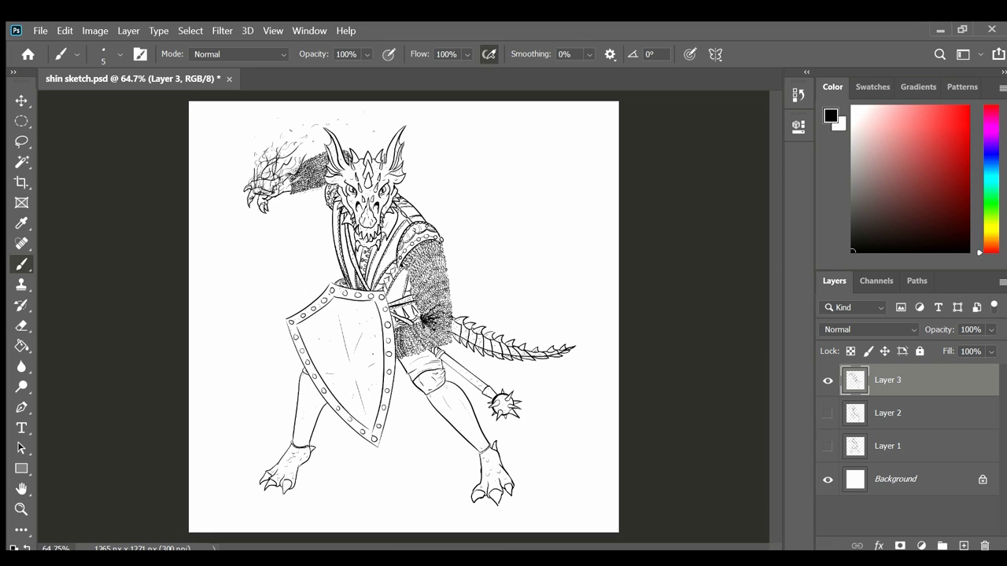
pyautogui.press('z')
pyautogui.moveTo(280, 160); pyautogui.dragTo(373, 161)
pyautogui.press('b')
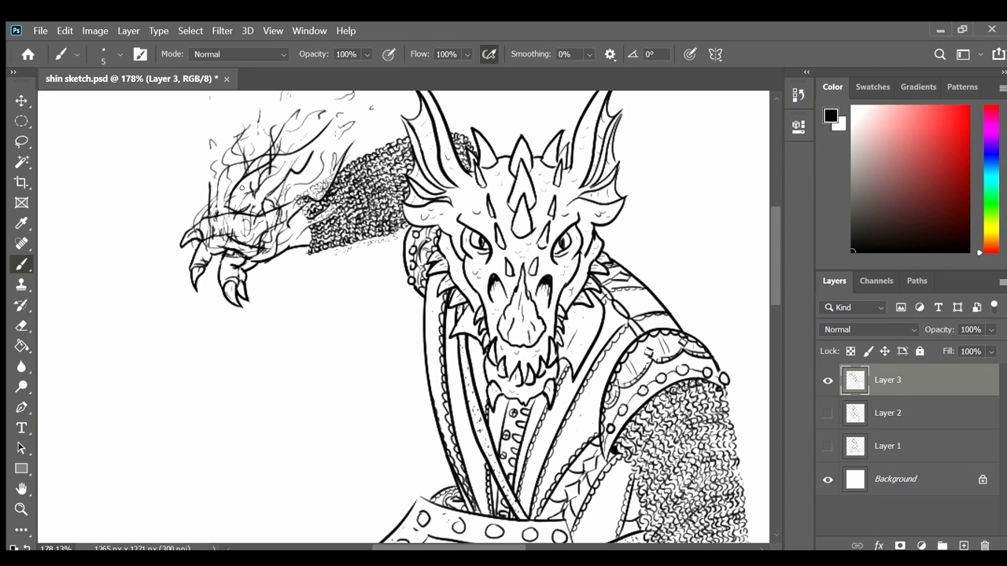
pyautogui.hotkey('ctrl', 'space')
pyautogui.moveTo(550, 203); pyautogui.dragTo(447, 204)
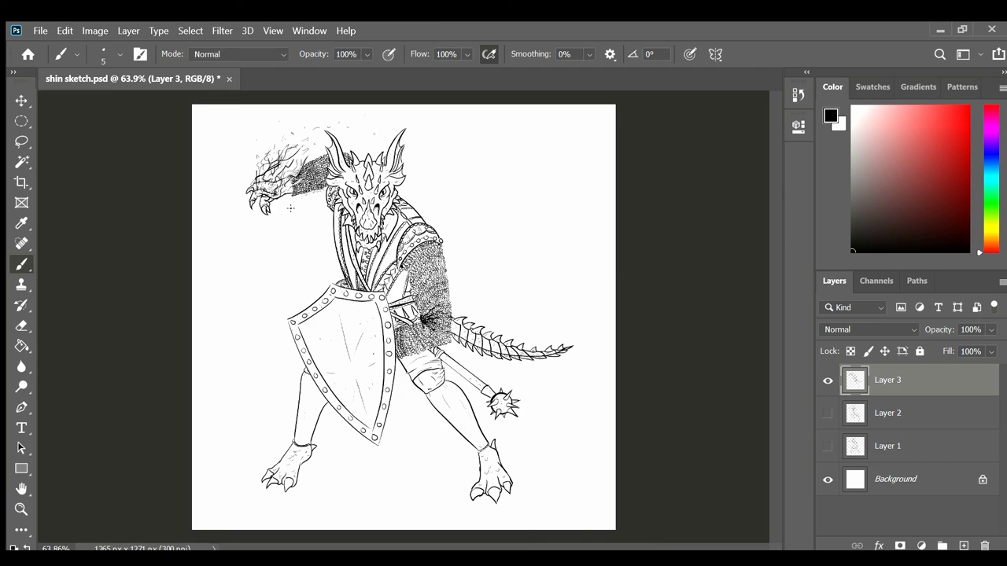
pyautogui.hotkey('ctrl', 'space')
pyautogui.moveTo(279, 150); pyautogui.dragTo(335, 204)
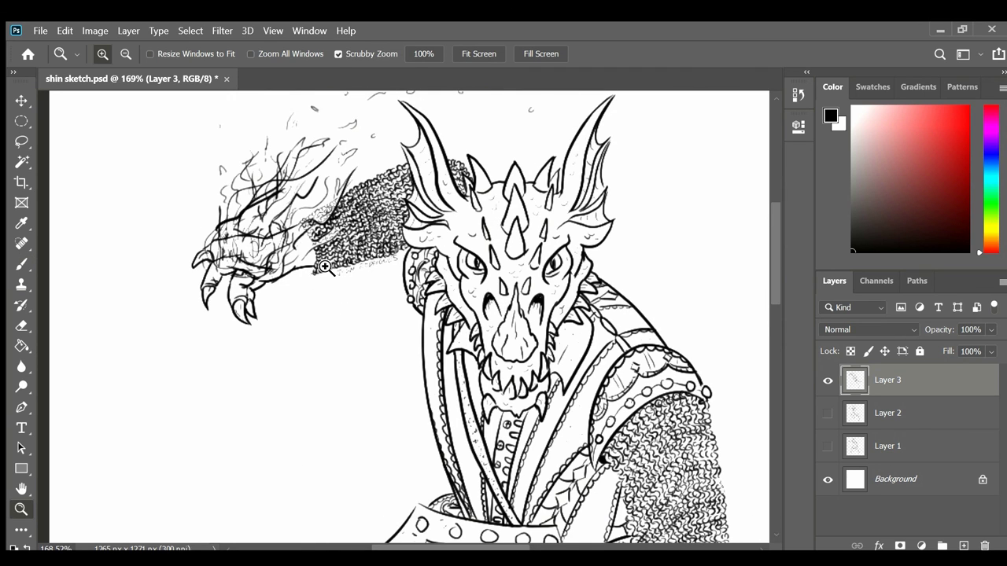
# Compare the hand with the Layer 2 sketch and touch up the first finger's upper edge on Layer 3
pyautogui.press('b')
pyautogui.click(827, 410)
pyautogui.click(828, 411)
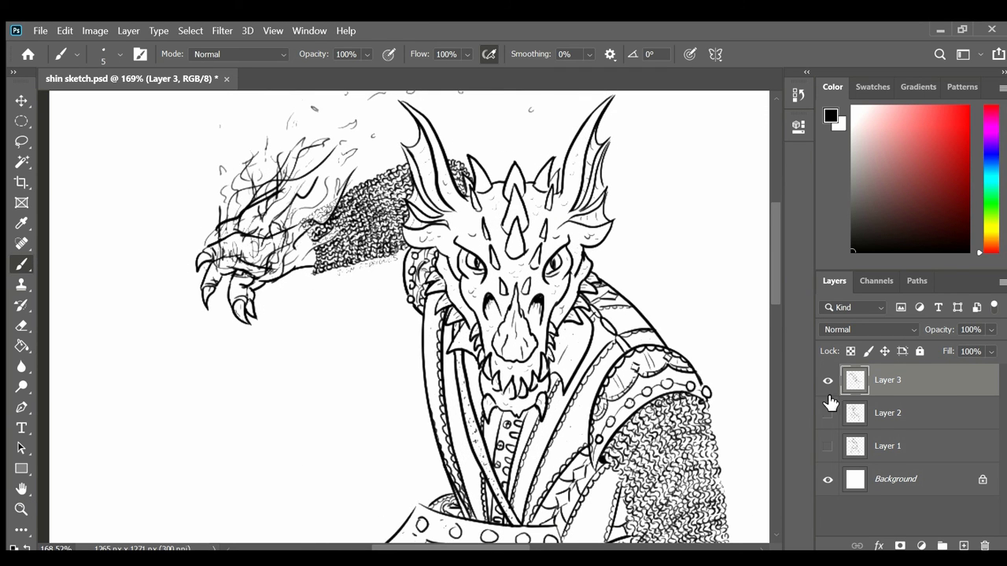
pyautogui.moveTo(206, 258)
pyautogui.mouseDown()
pyautogui.moveTo(221, 234)
pyautogui.moveTo(214, 206)
pyautogui.moveTo(247, 248)
pyautogui.mouseUp()
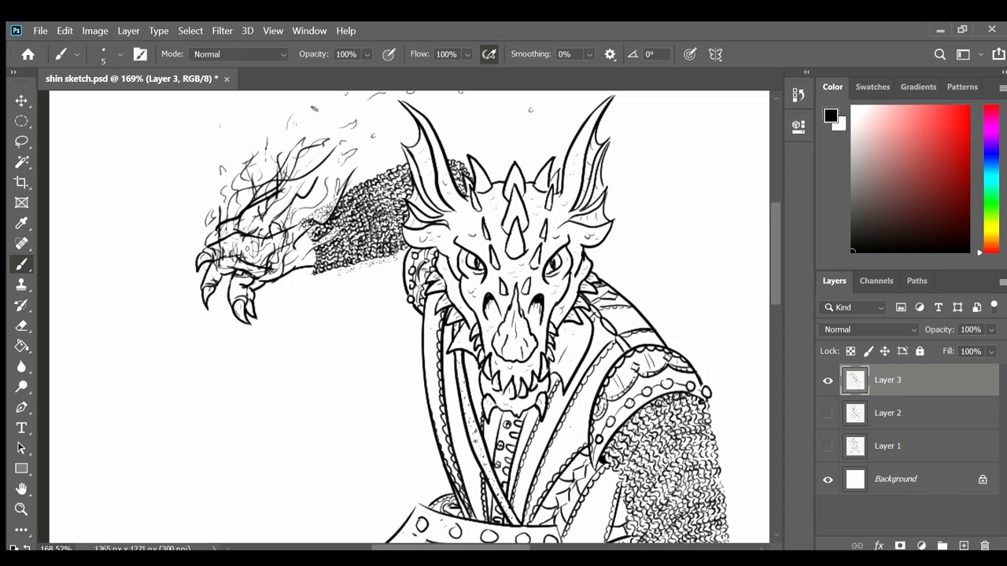